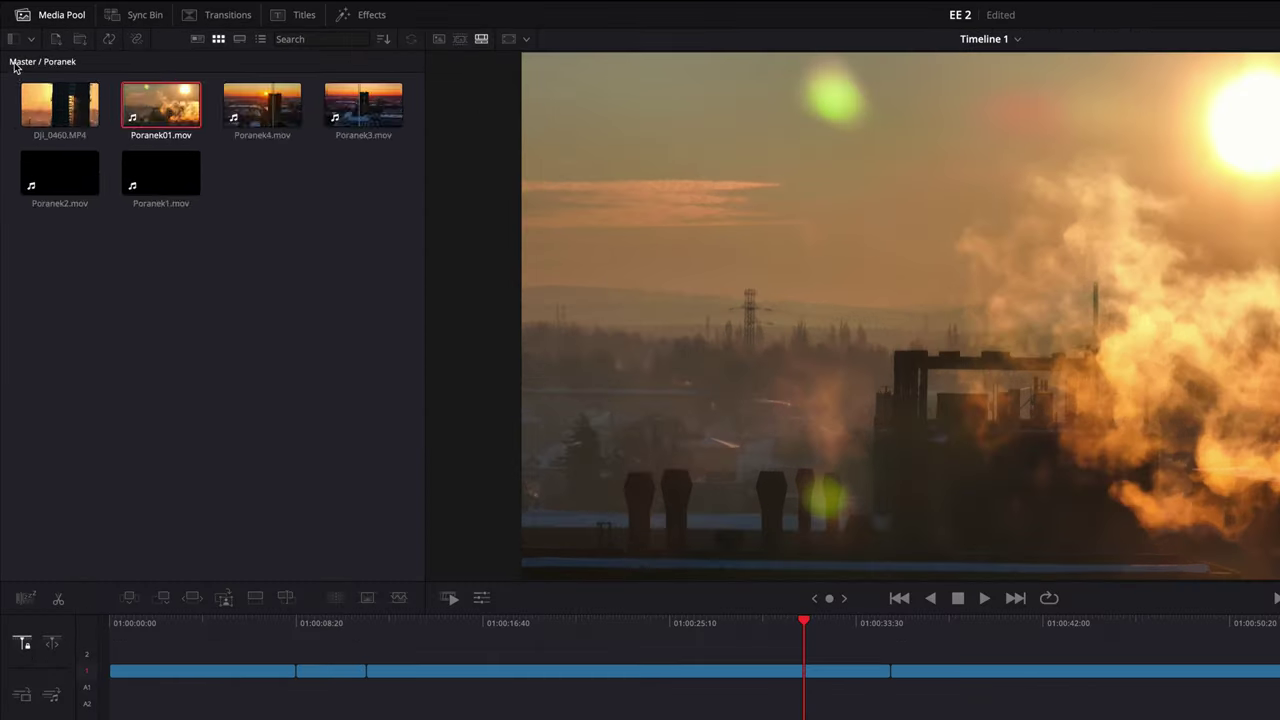
From the Master bin's Media Pool, create a new timeline called 'Sample'
click(11, 42)
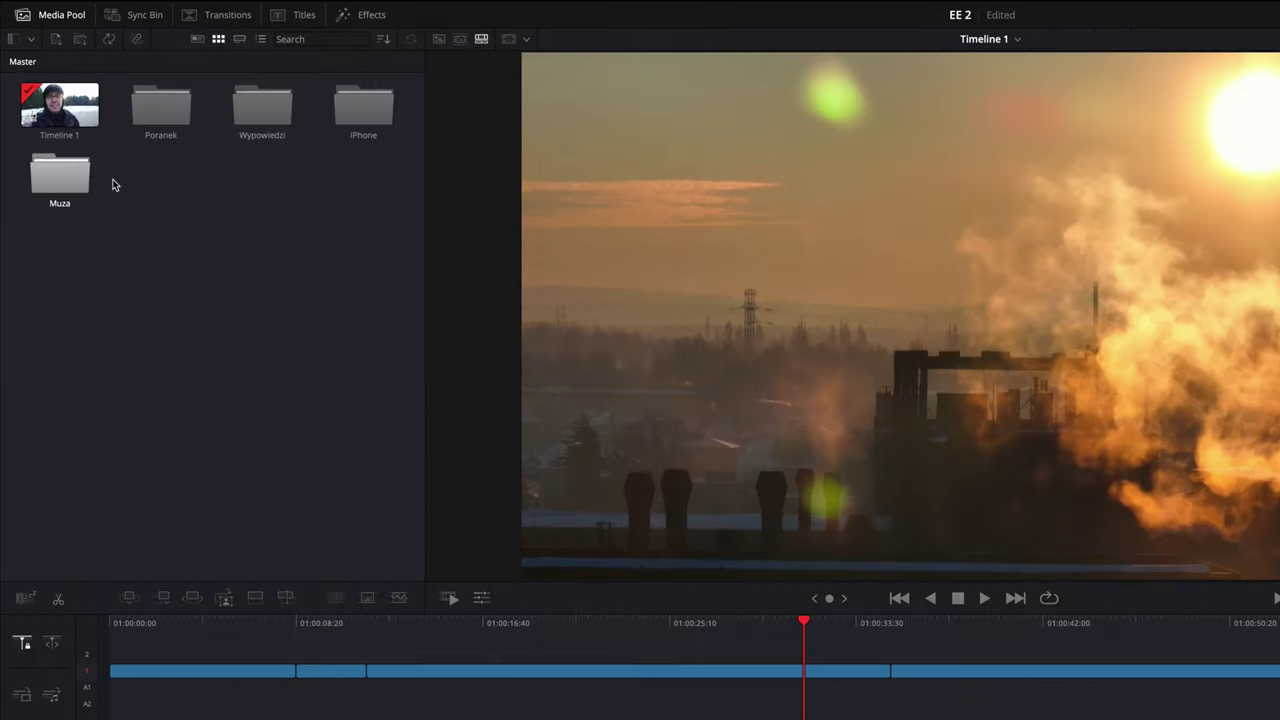
right_click(225, 266)
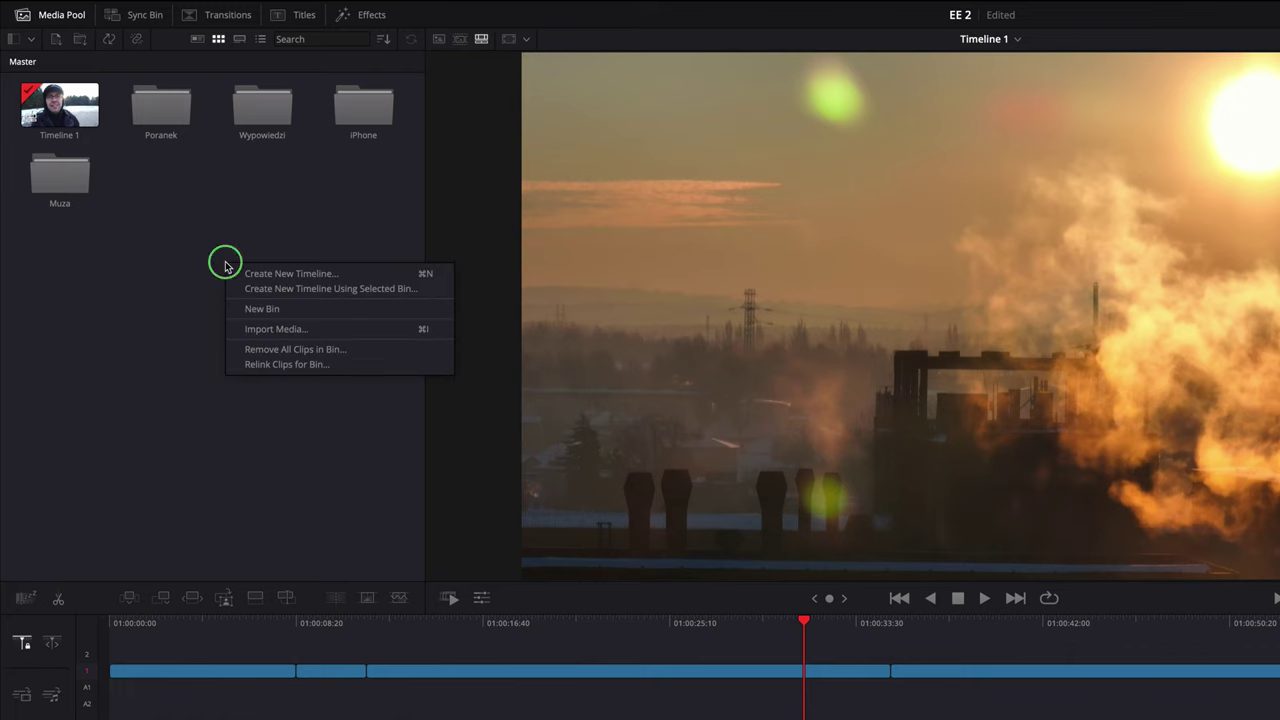
click(291, 274)
text(Sample)
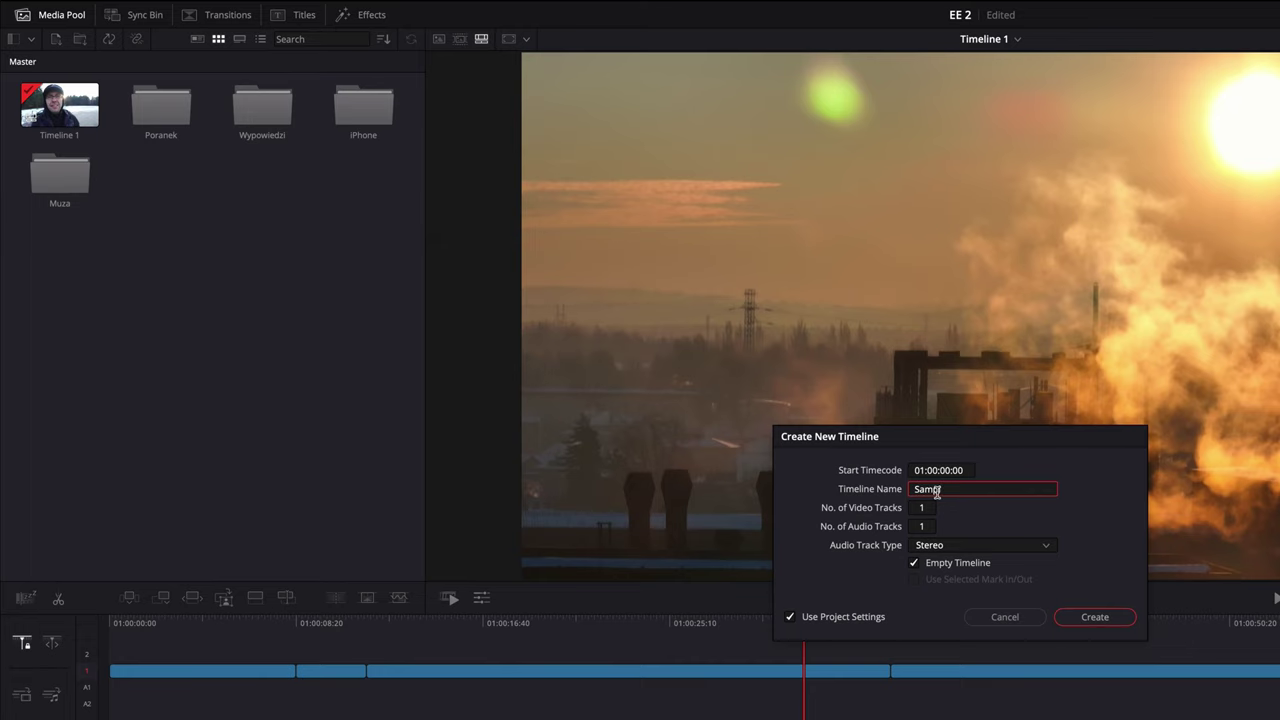
click(1099, 619)
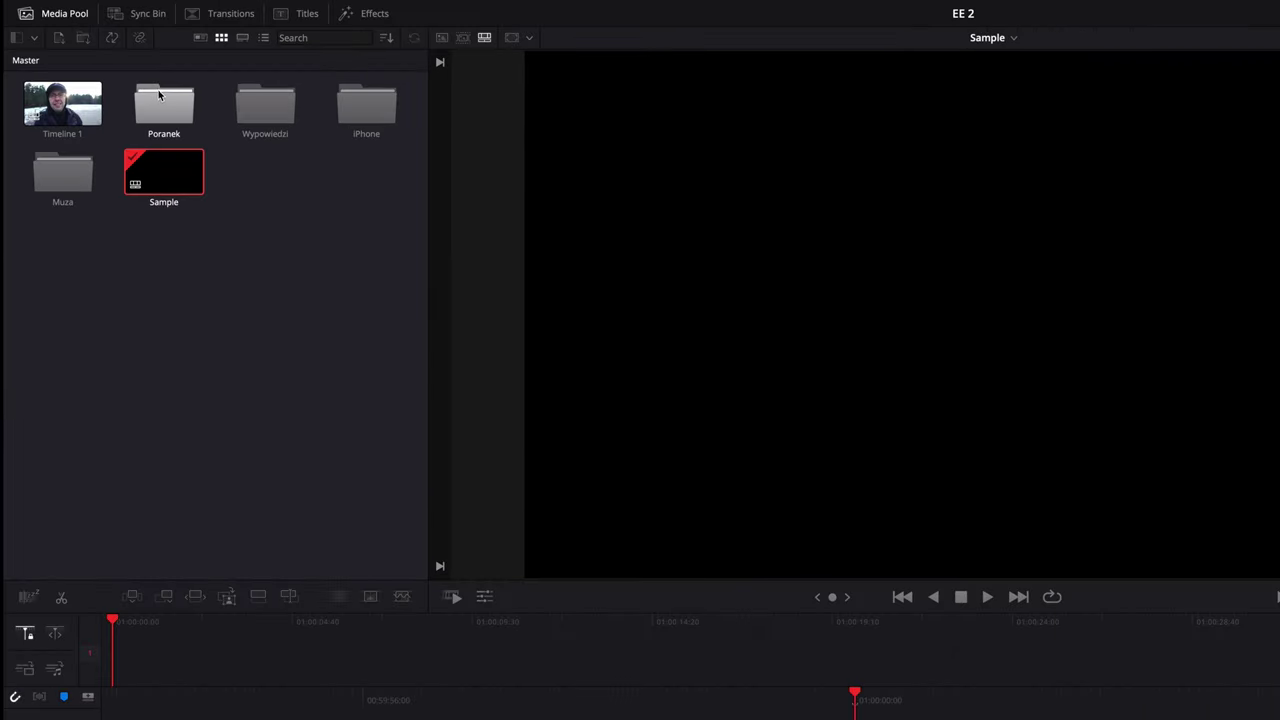
Open the Wypowiedzi interview bin with clips C4574.MP4 through C4593.MP4
click(255, 117)
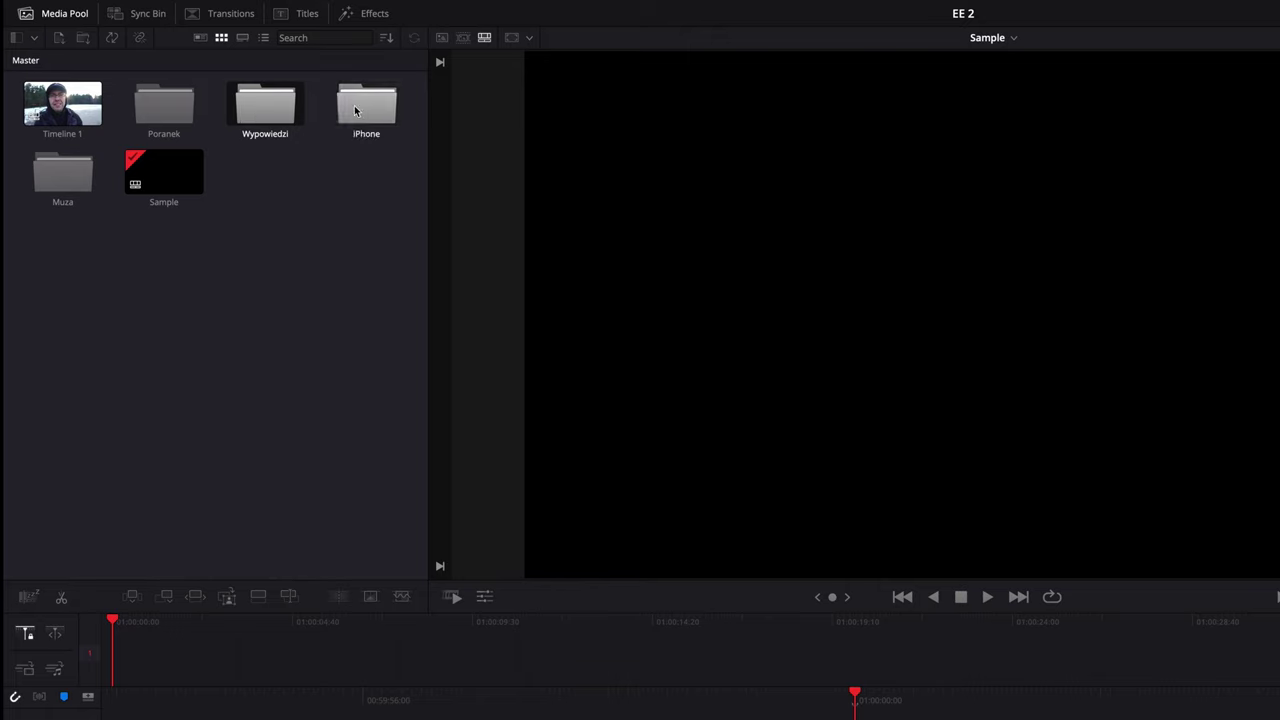
click(66, 182)
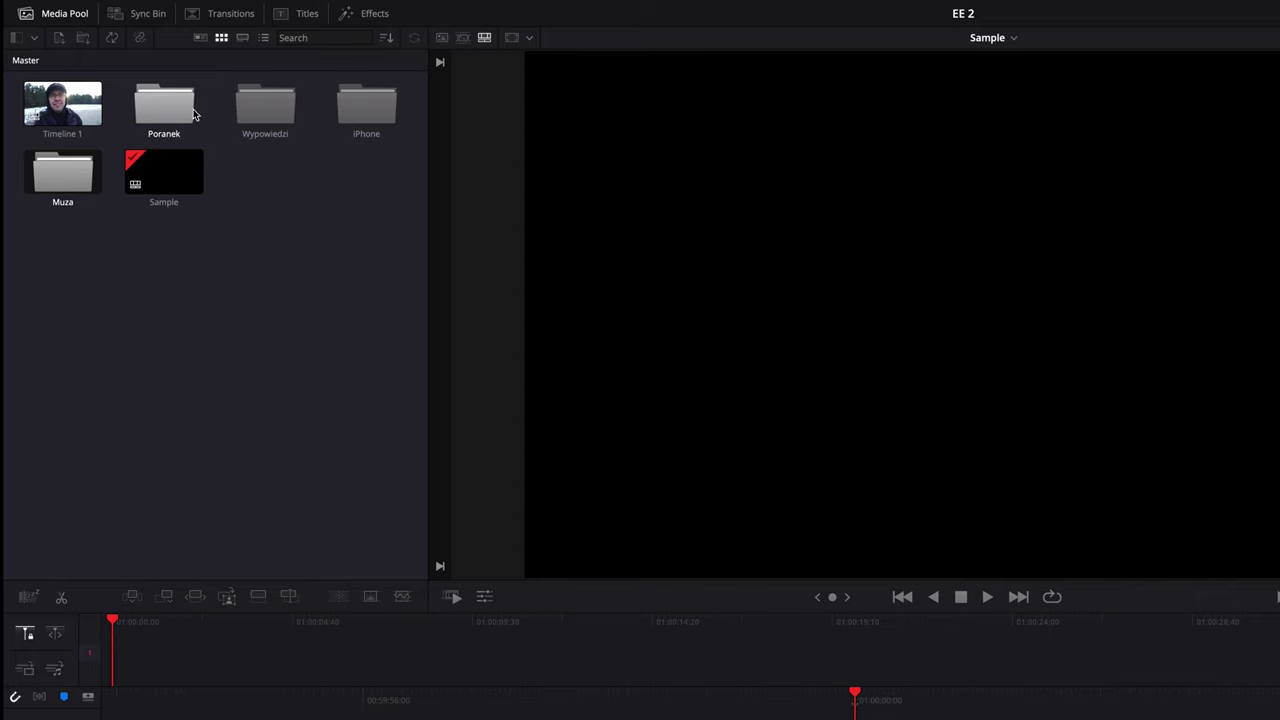
double_click(246, 113)
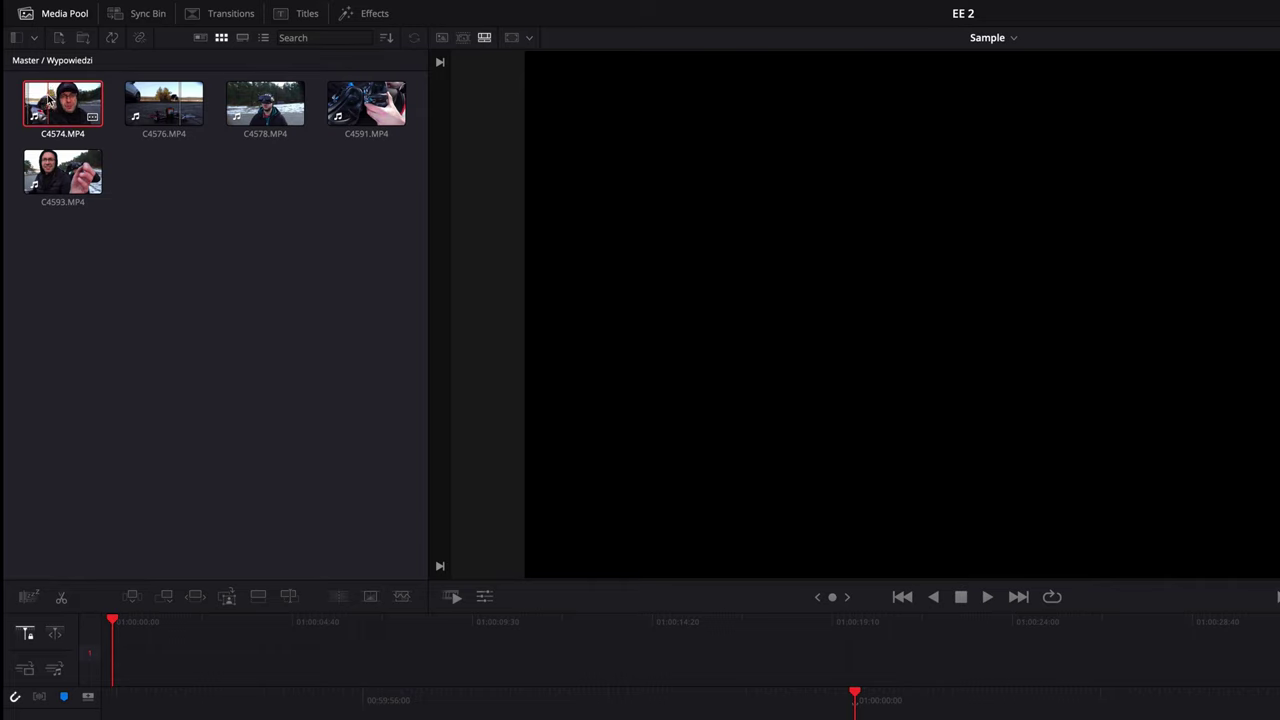
Load C4574.MP4 and mark a shorter middle section with the in and out handles
double_click(77, 108)
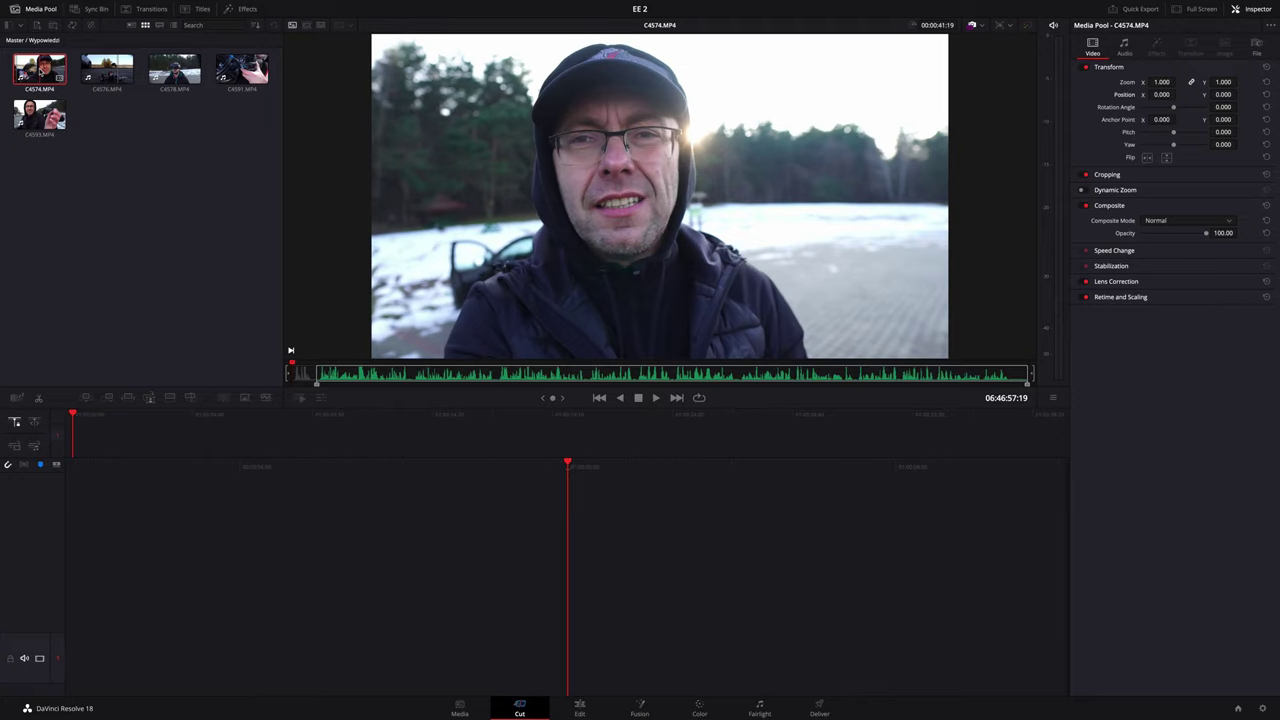
drag(317, 378, 555, 387)
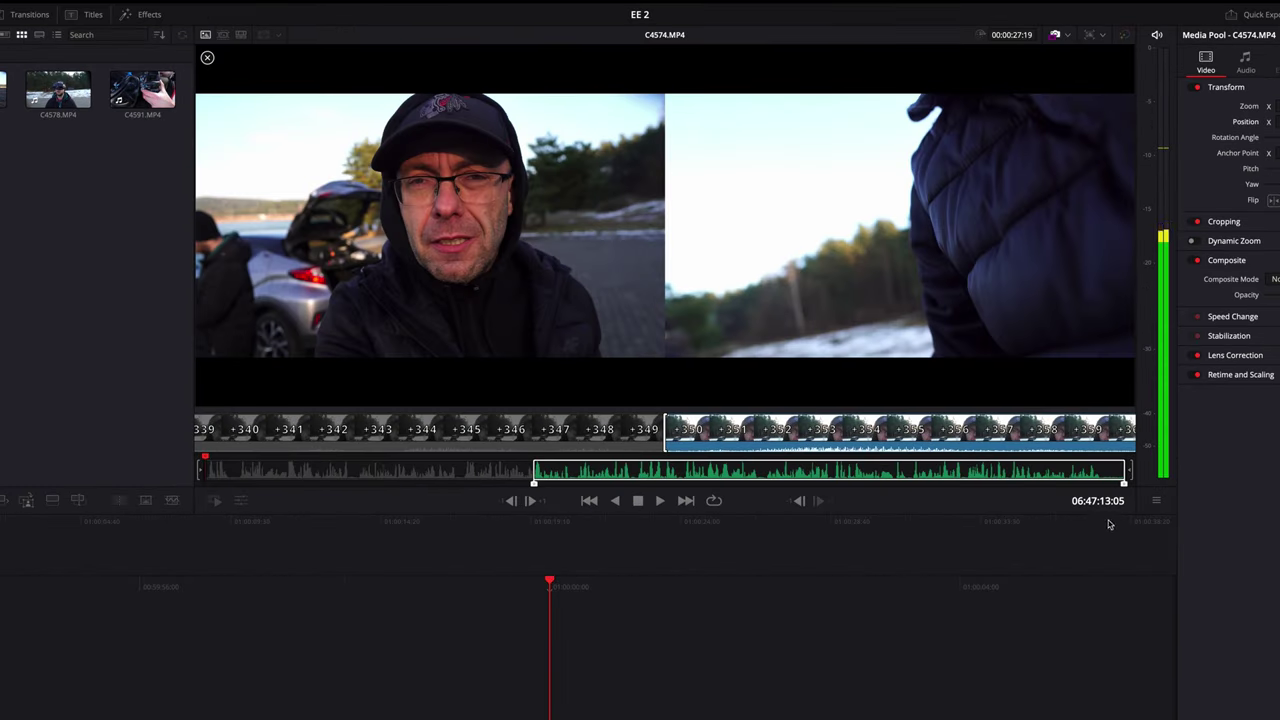
drag(1124, 483, 700, 500)
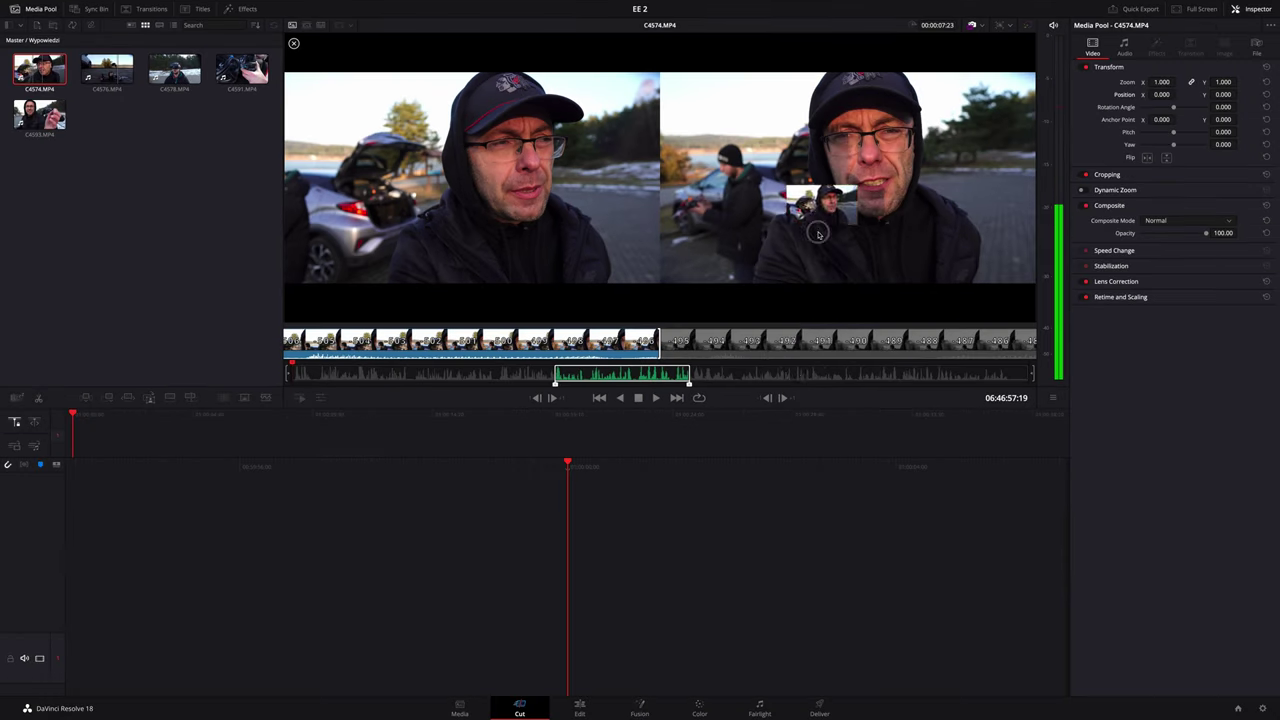
Test-place C4574 on the timeline, split it about two seconds in, then delete it
drag(808, 229, 651, 517)
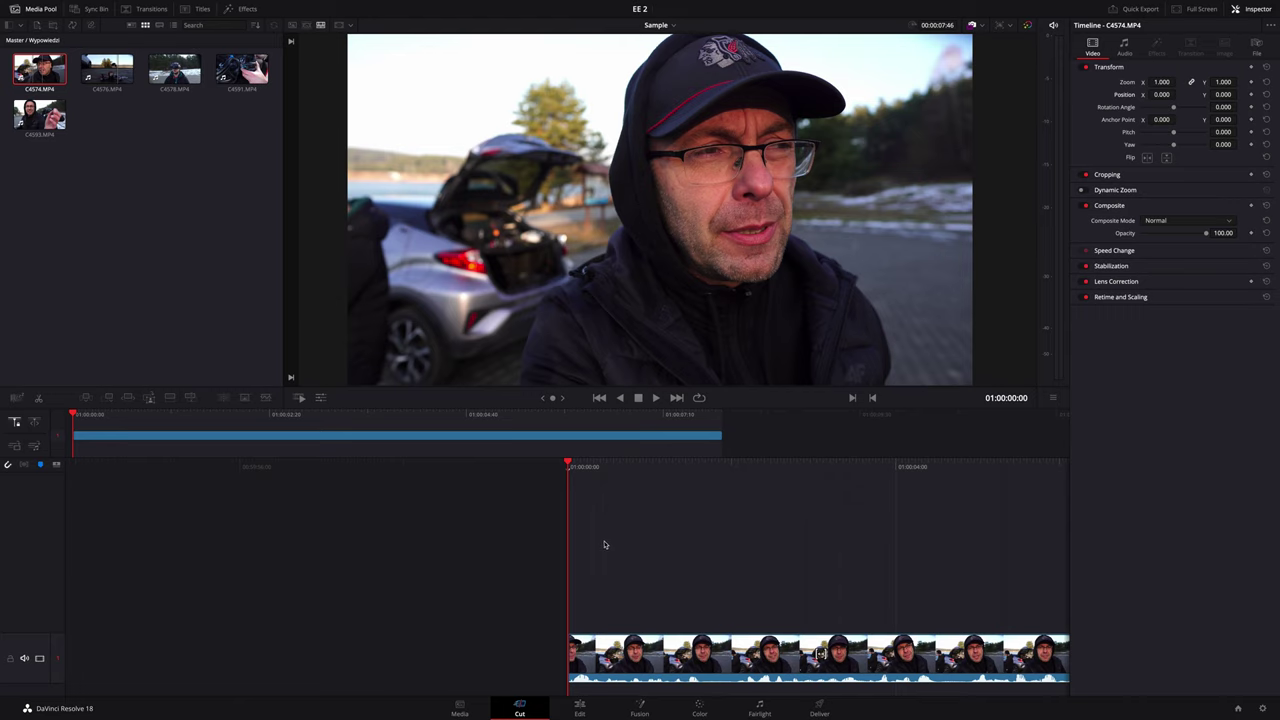
key(ctrl+z)
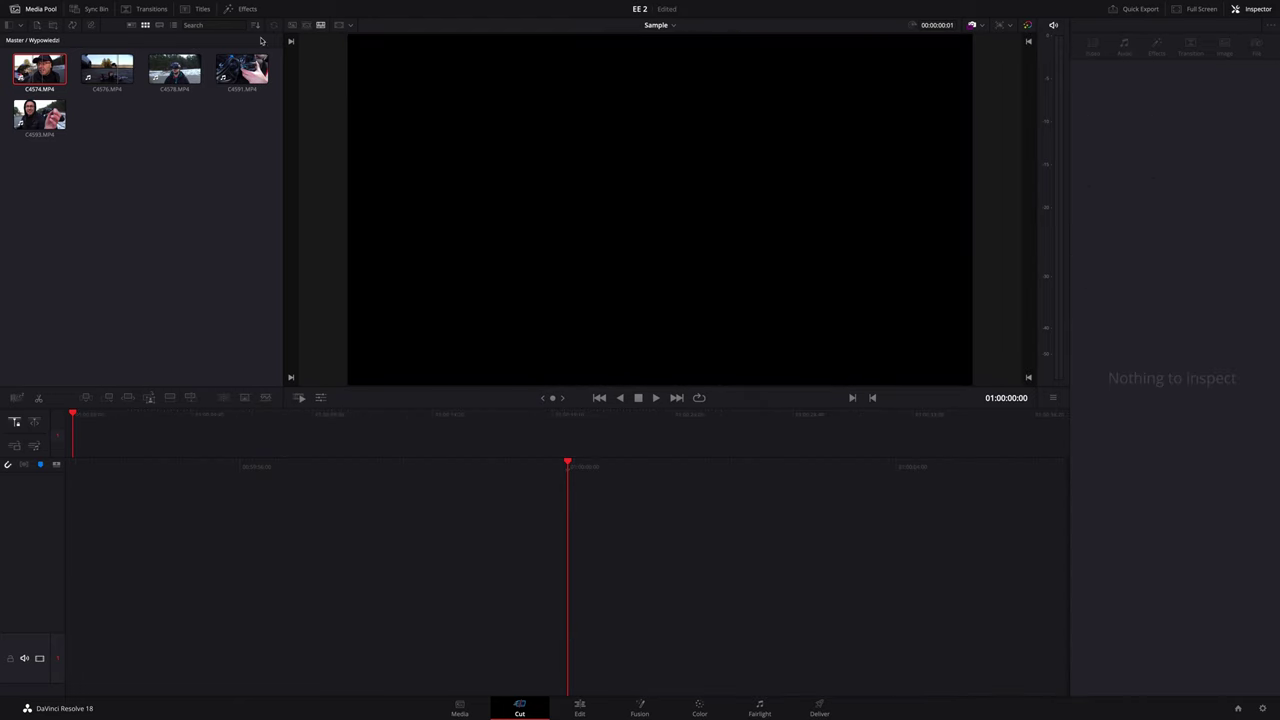
drag(80, 90, 588, 500)
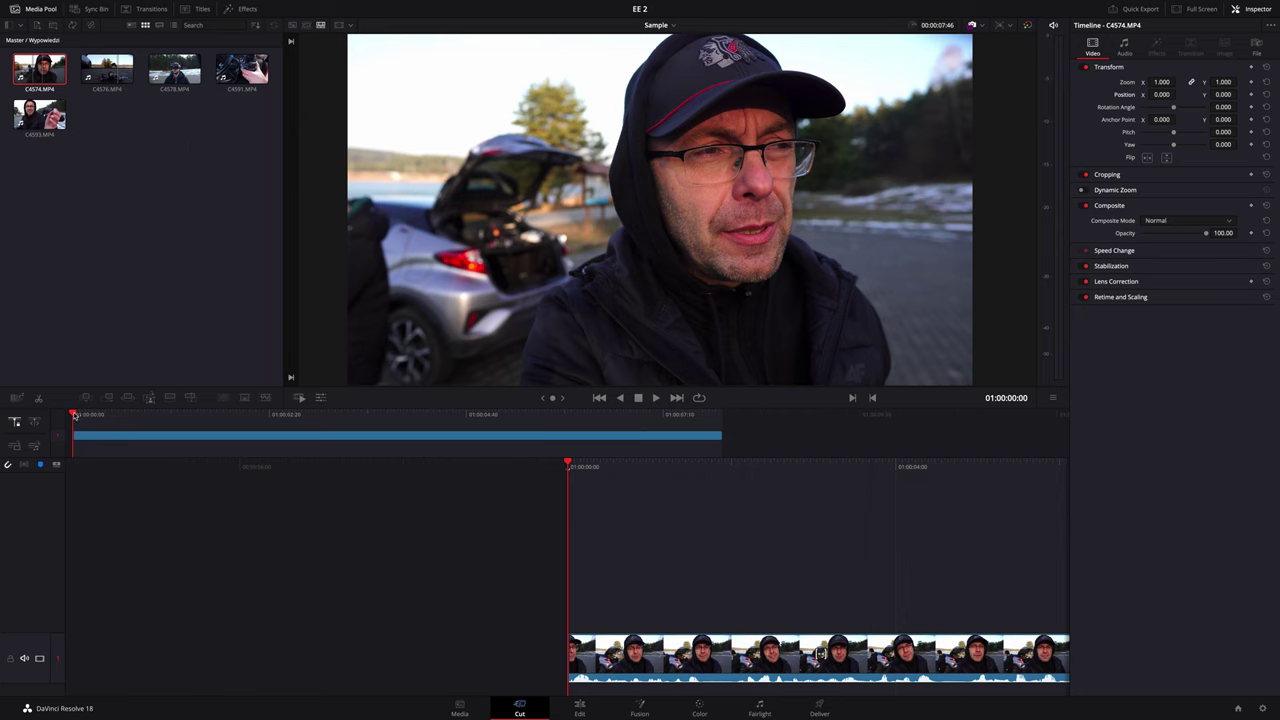
drag(80, 414, 240, 428)
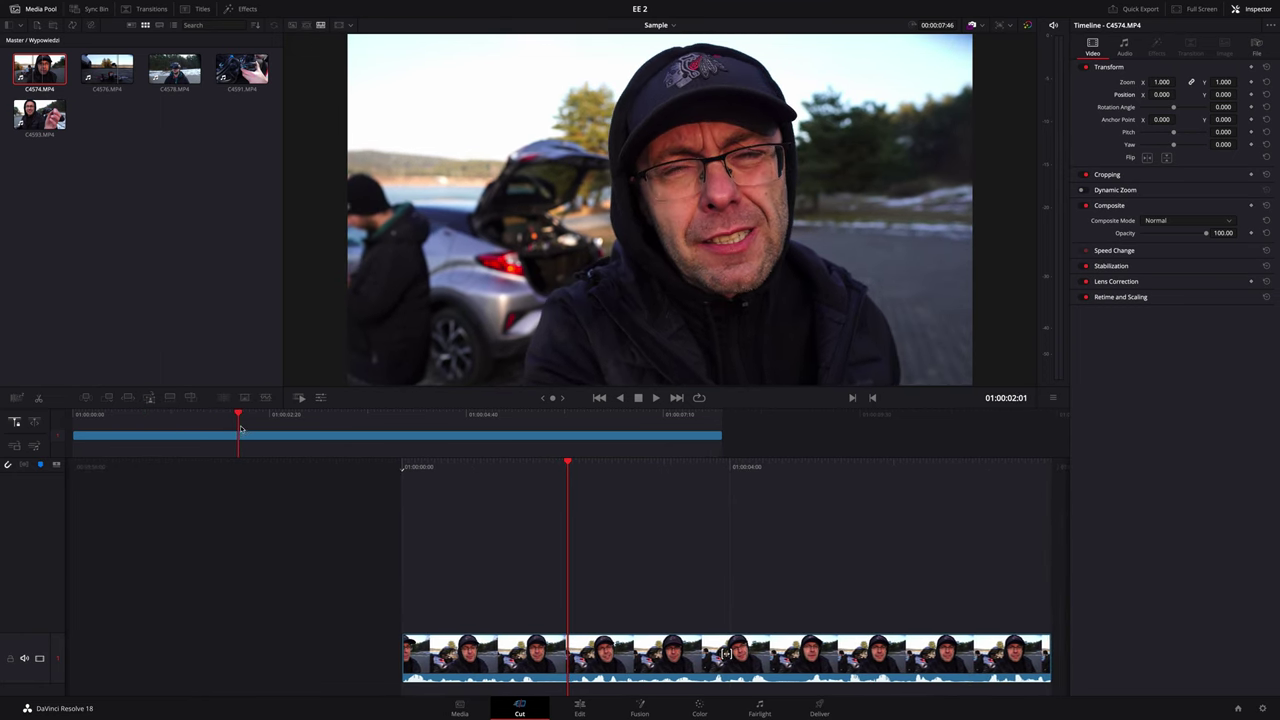
key(ctrl+b)
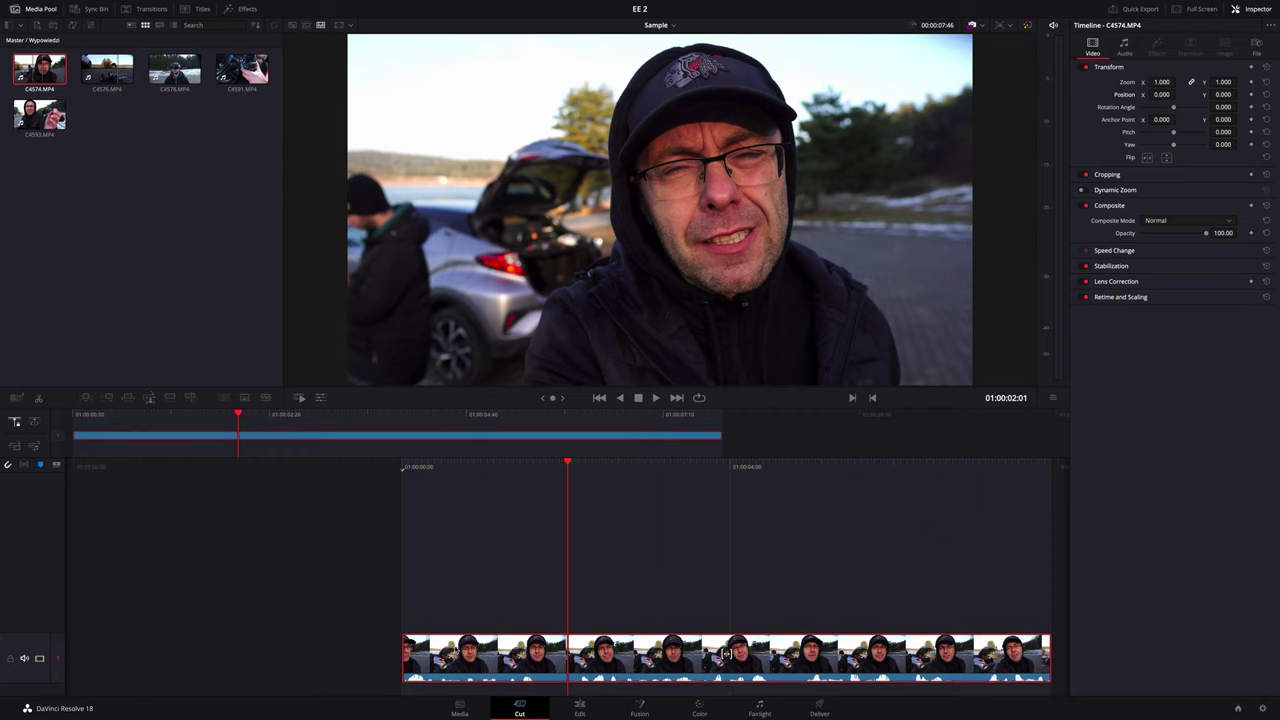
key(Delete)
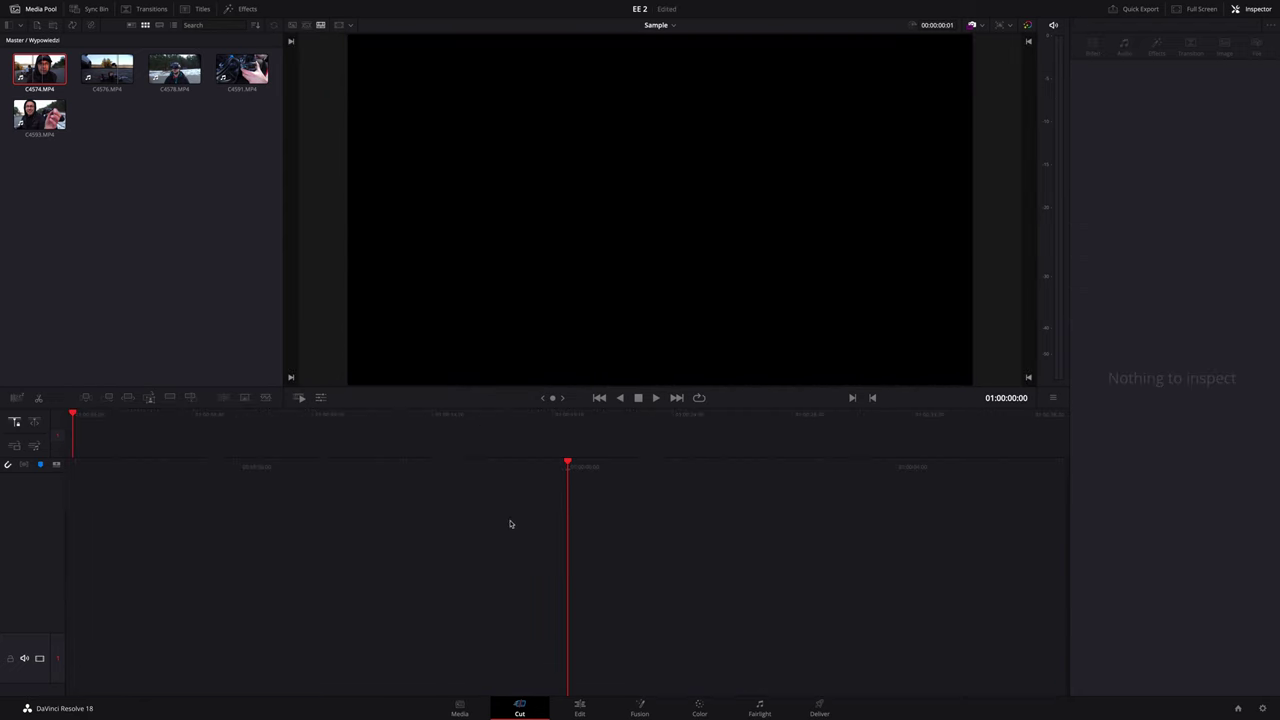
Reload C4574.MP4 and move its in point back near the clip's start
click(43, 66)
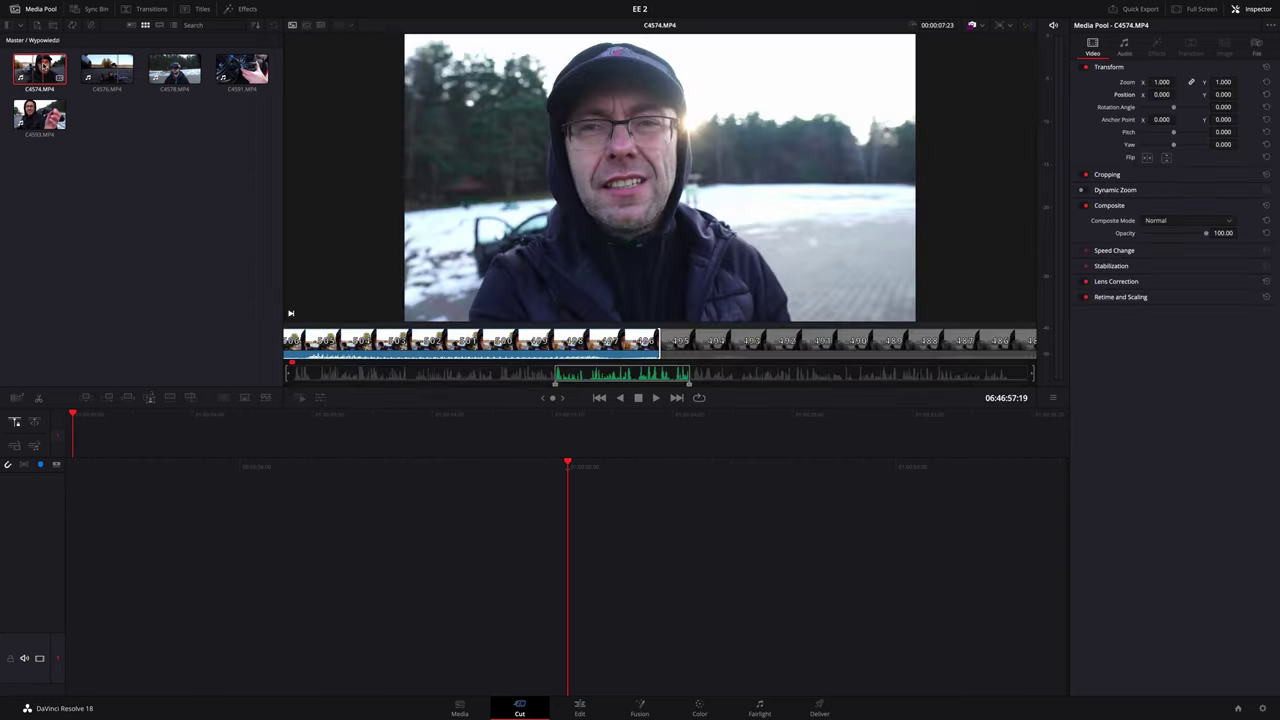
drag(689, 383, 746, 384)
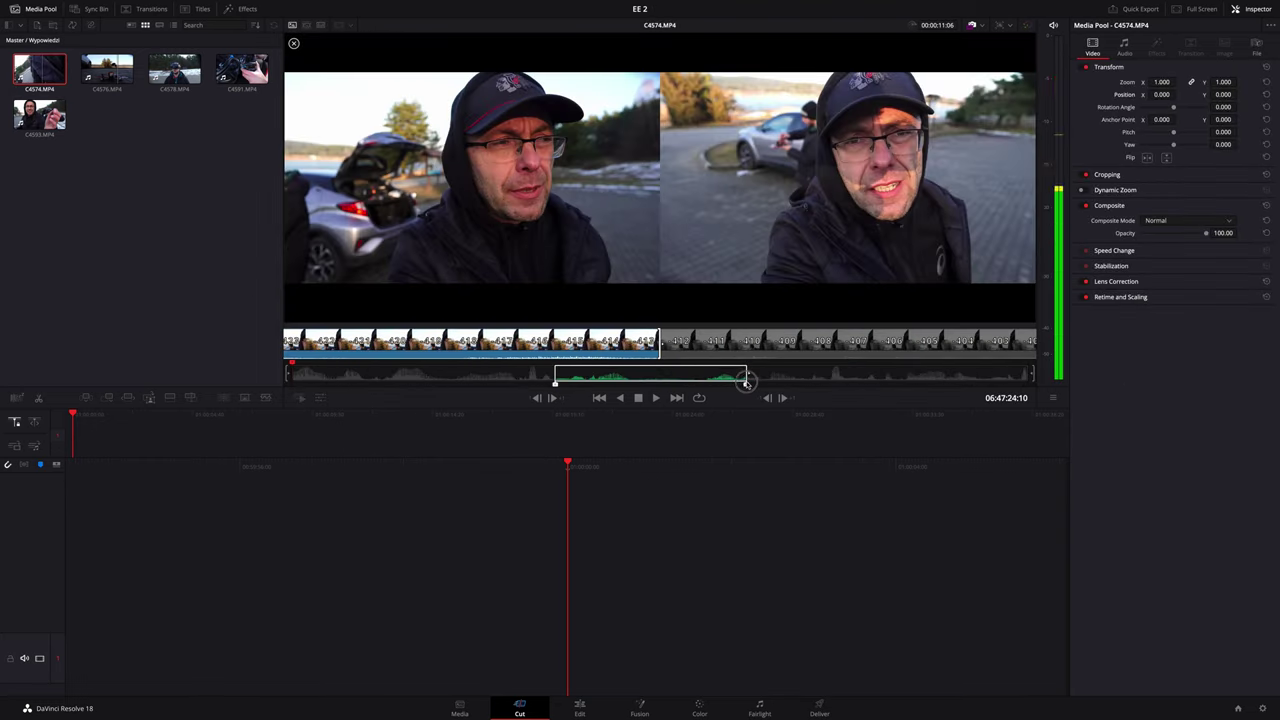
mouse_move(555, 384)
mouse_down()
mouse_move(293, 386)
mouse_move(320, 385)
mouse_up()
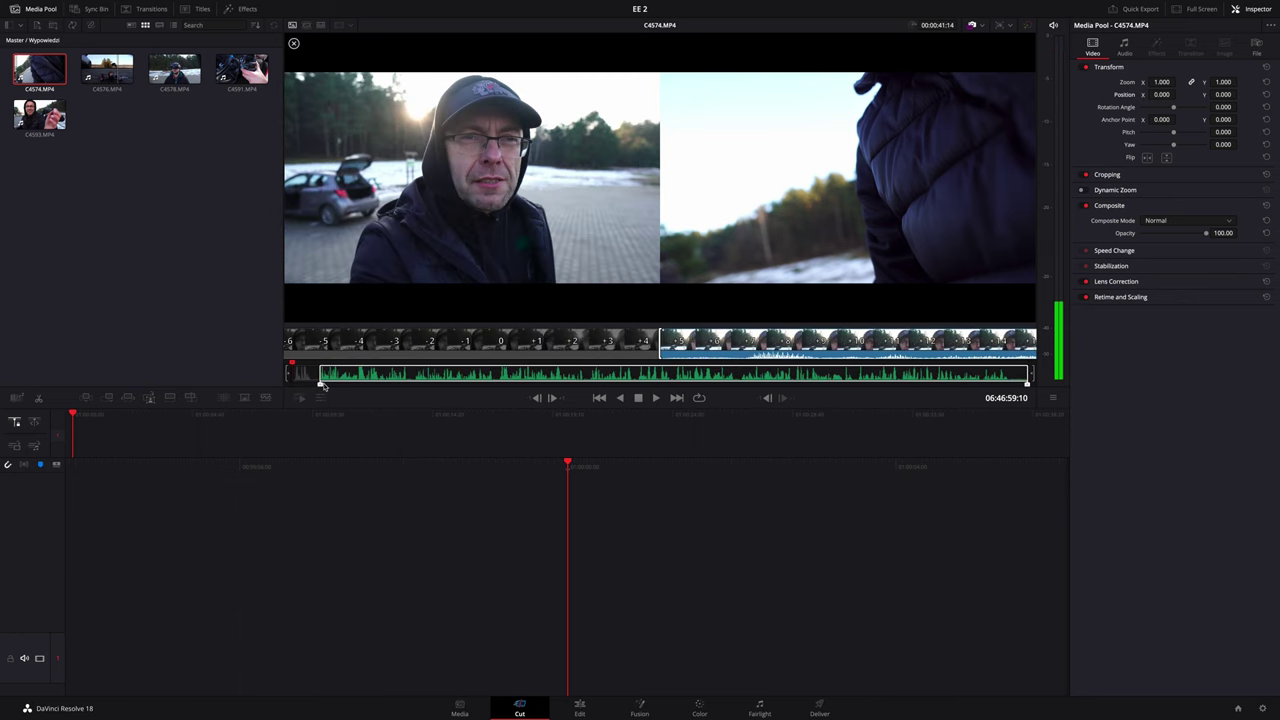
Set the out point about five seconds in and add the section to the Sample timeline
key(space)
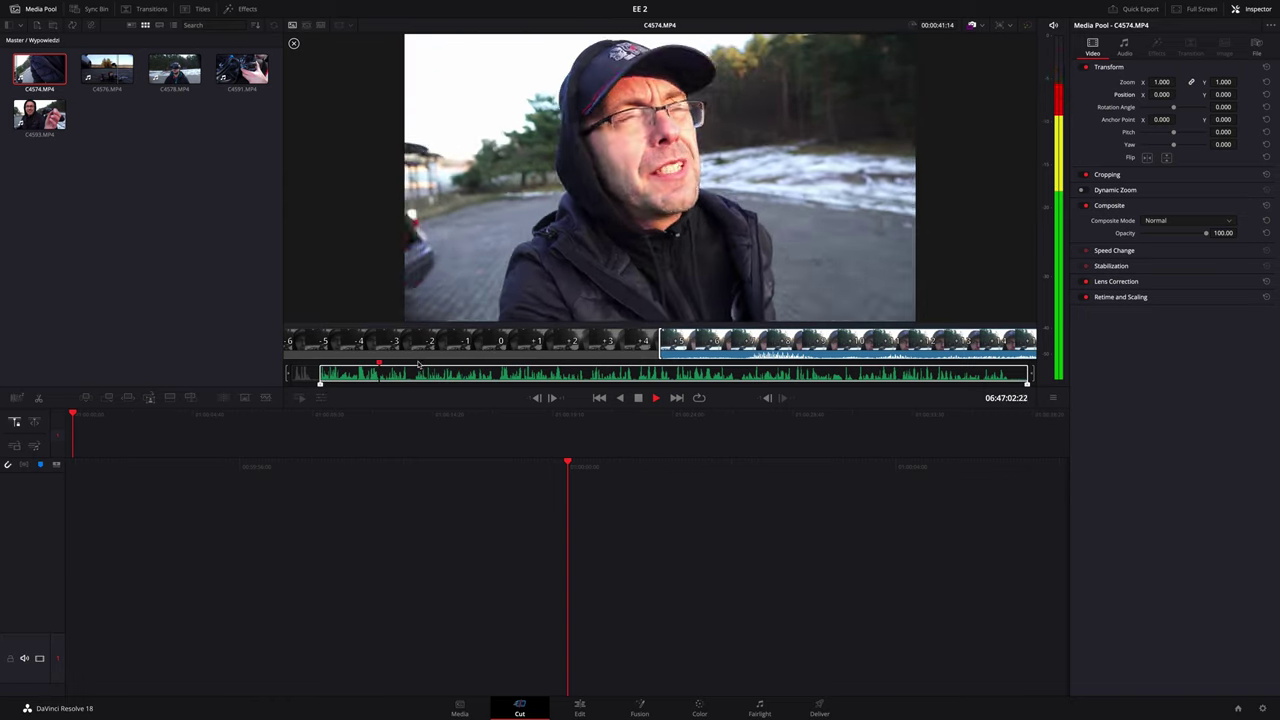
key(space)
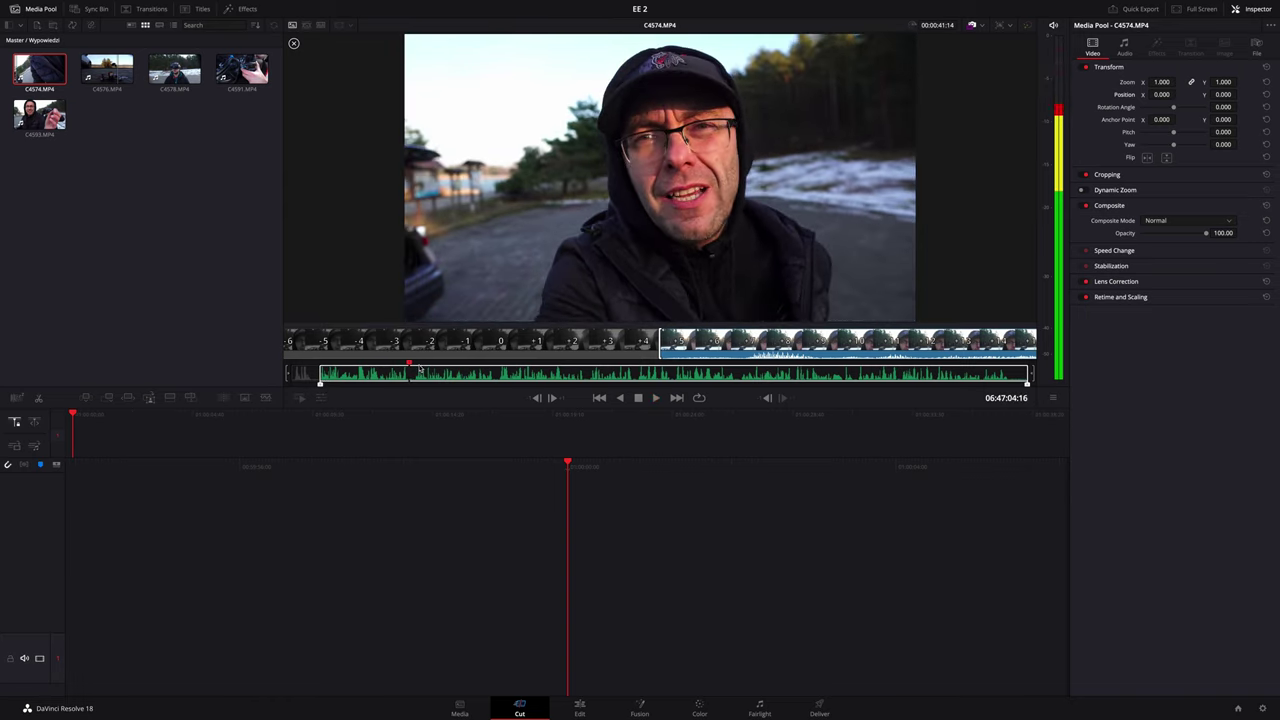
click(409, 376)
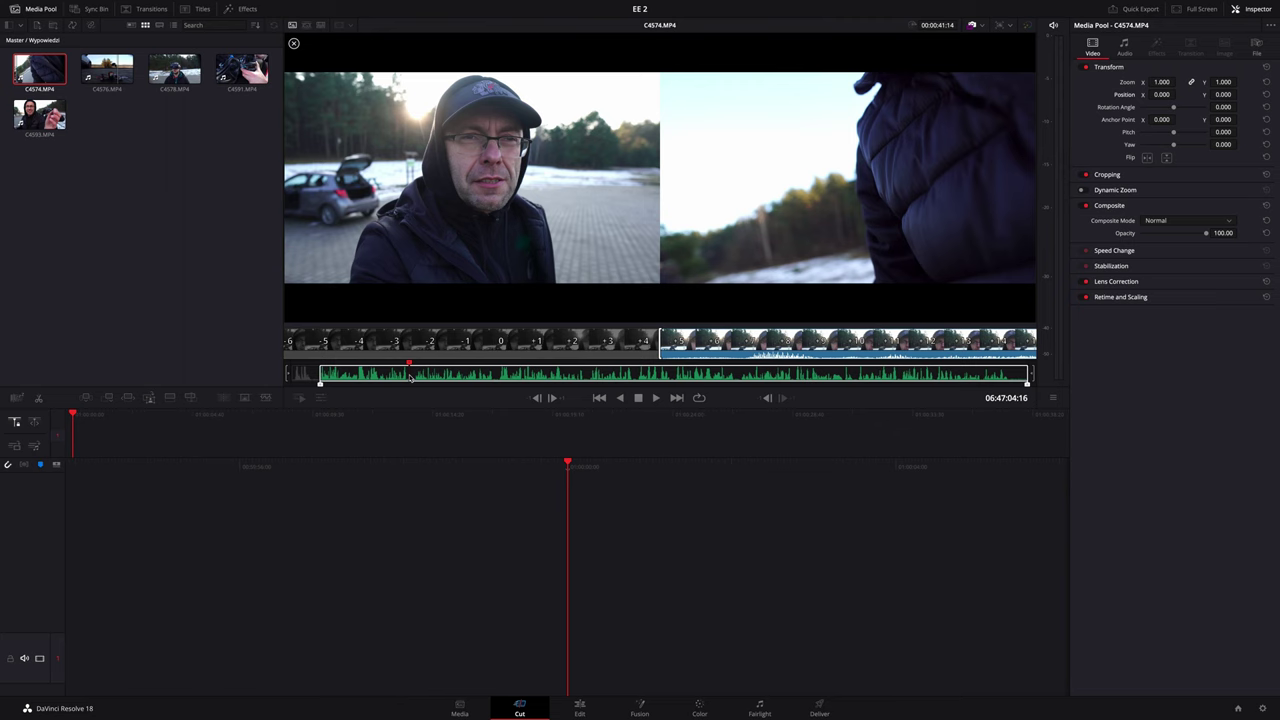
key(o)
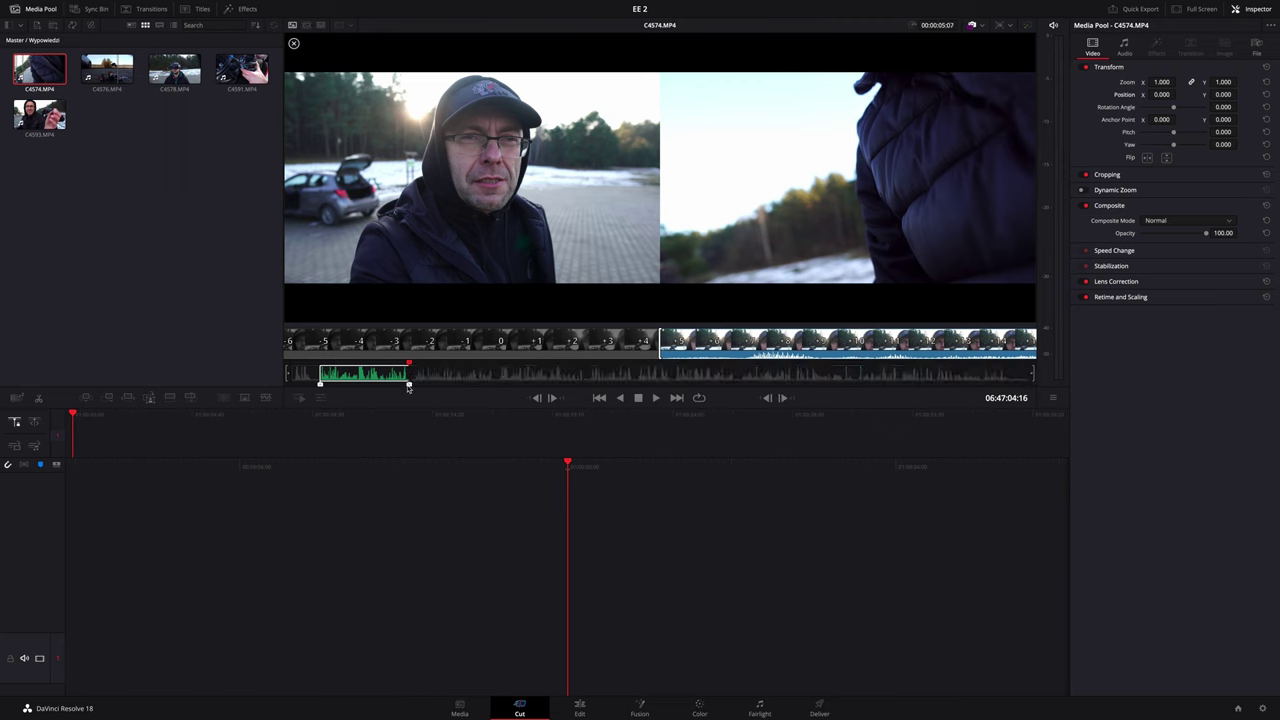
drag(409, 388, 410, 391)
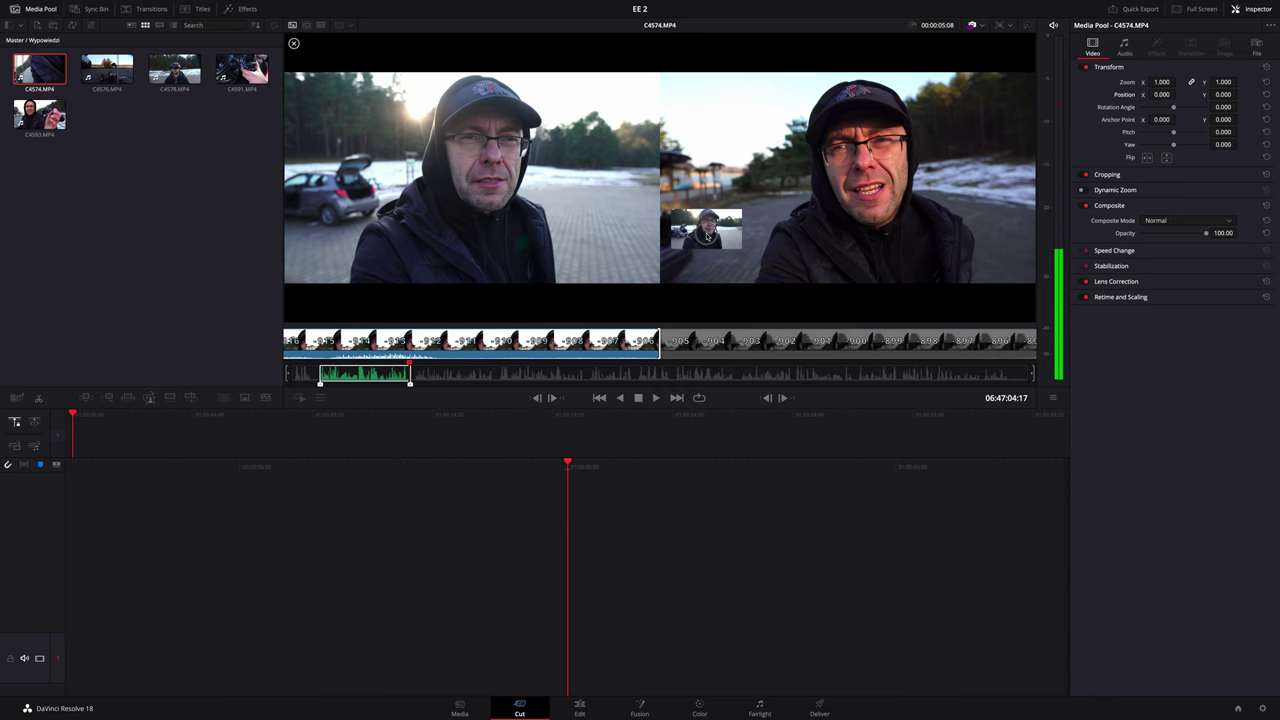
drag(707, 237, 607, 489)
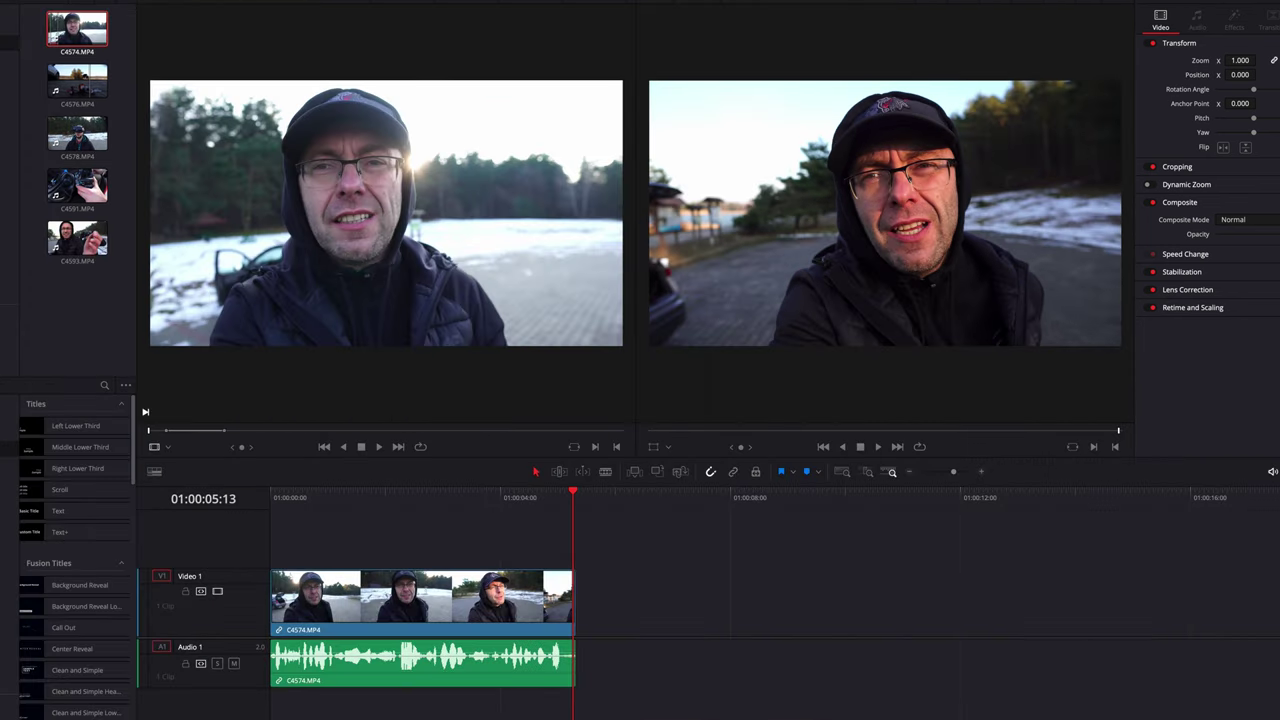
Inspect the C4574 video clip and its audio volume and pitch, then go back to the Cut page
mouse_move(570, 496)
mouse_down()
mouse_move(375, 525)
mouse_move(560, 529)
mouse_up()
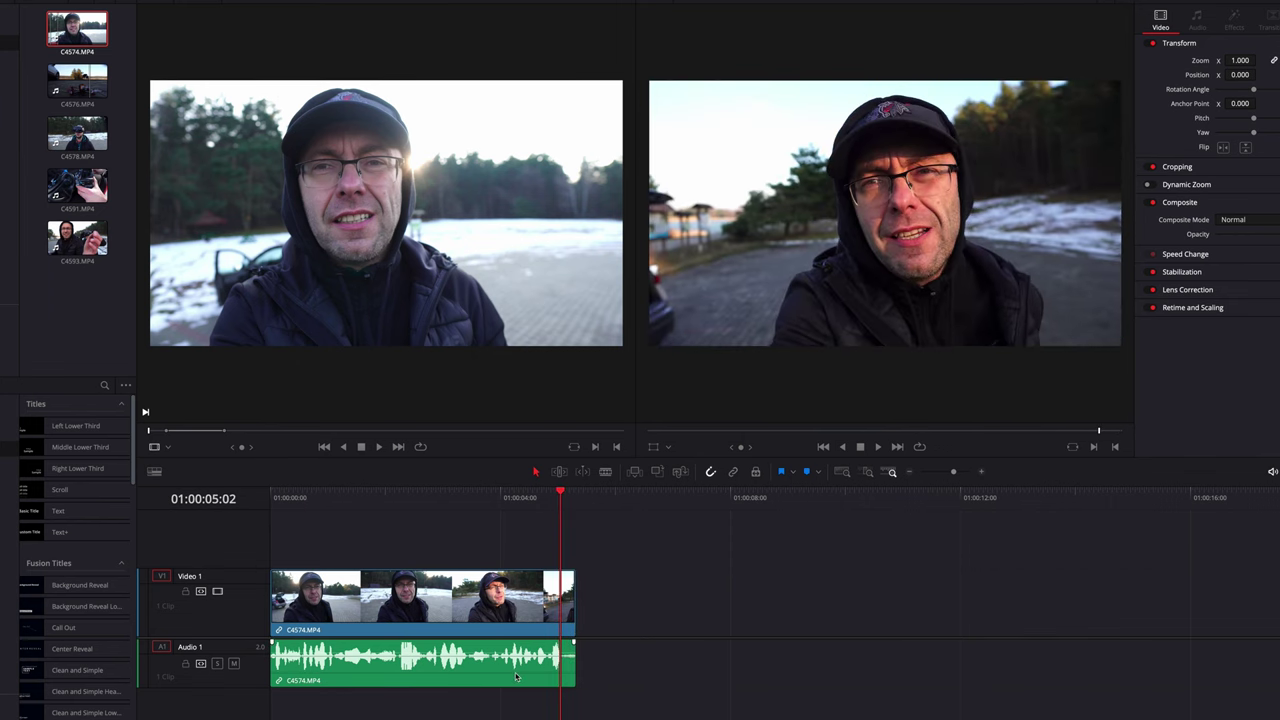
click(537, 594)
click(516, 680)
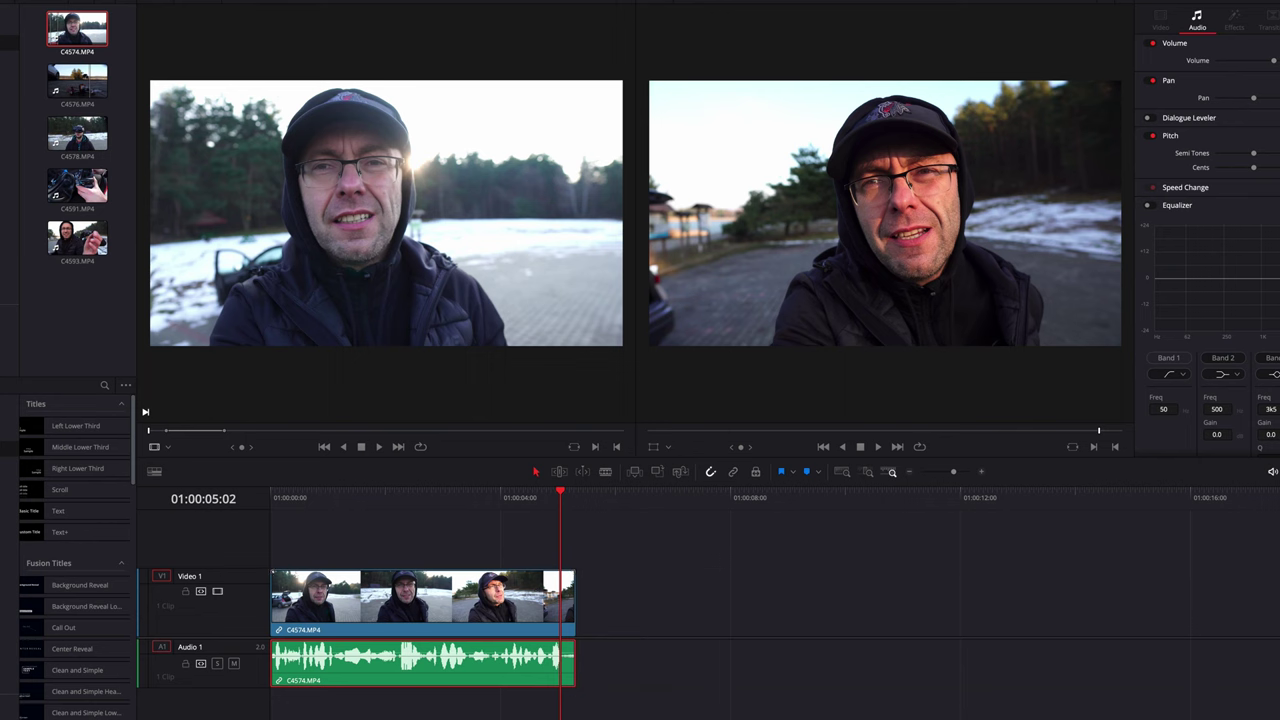
click(520, 708)
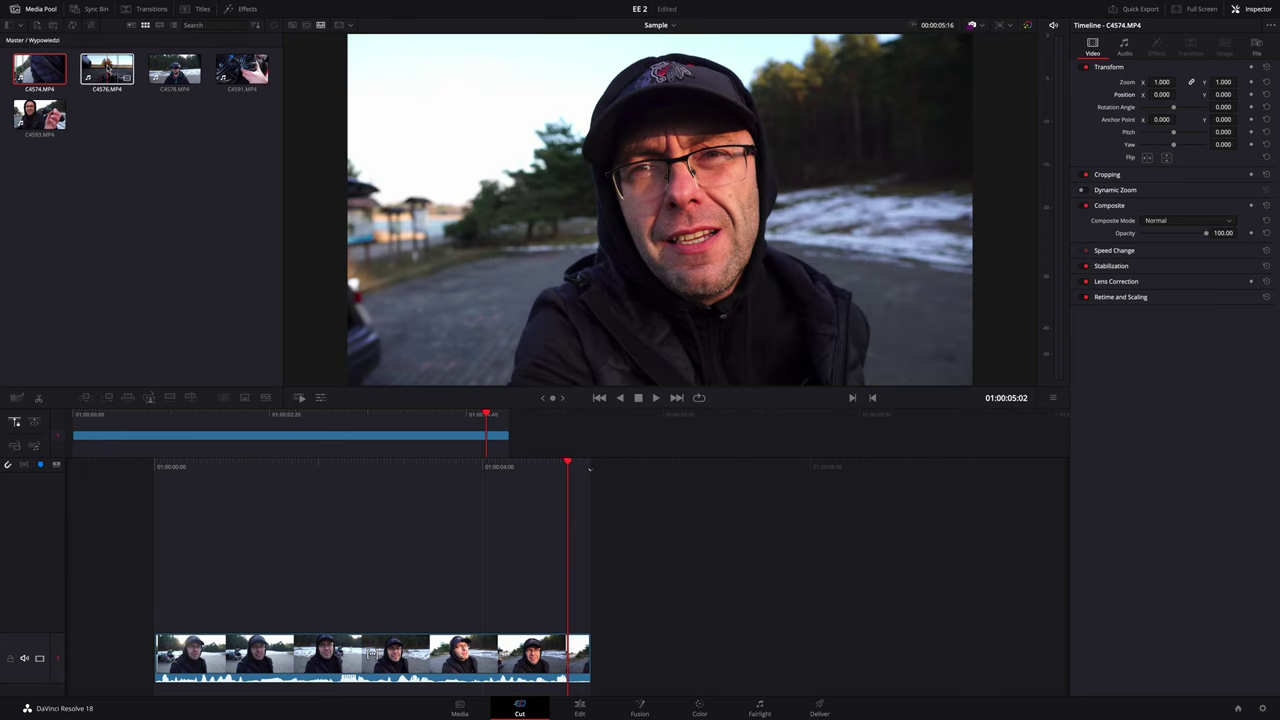
Append drone clip C4576 after C4574, then test-insert C4578 at 01:00:04:03 and undo it
drag(140, 84, 591, 578)
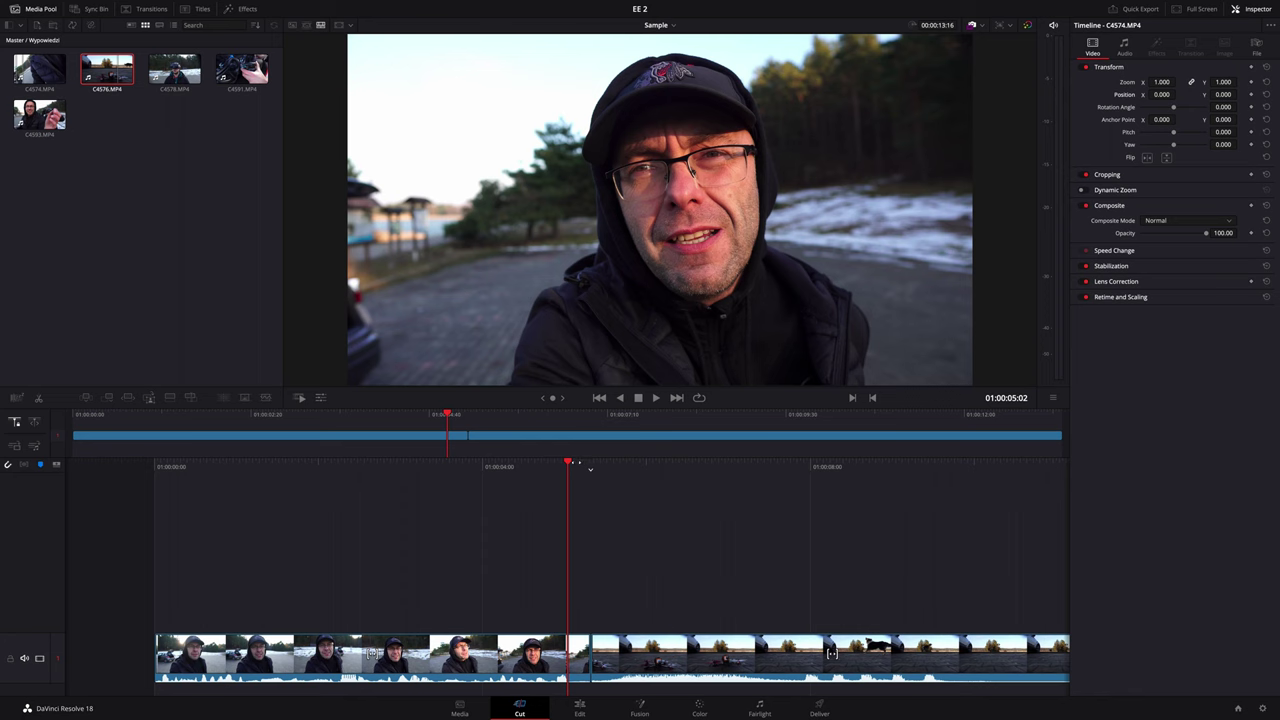
mouse_move(443, 416)
mouse_down()
mouse_move(352, 422)
mouse_move(982, 413)
mouse_move(101, 425)
mouse_move(465, 434)
mouse_up()
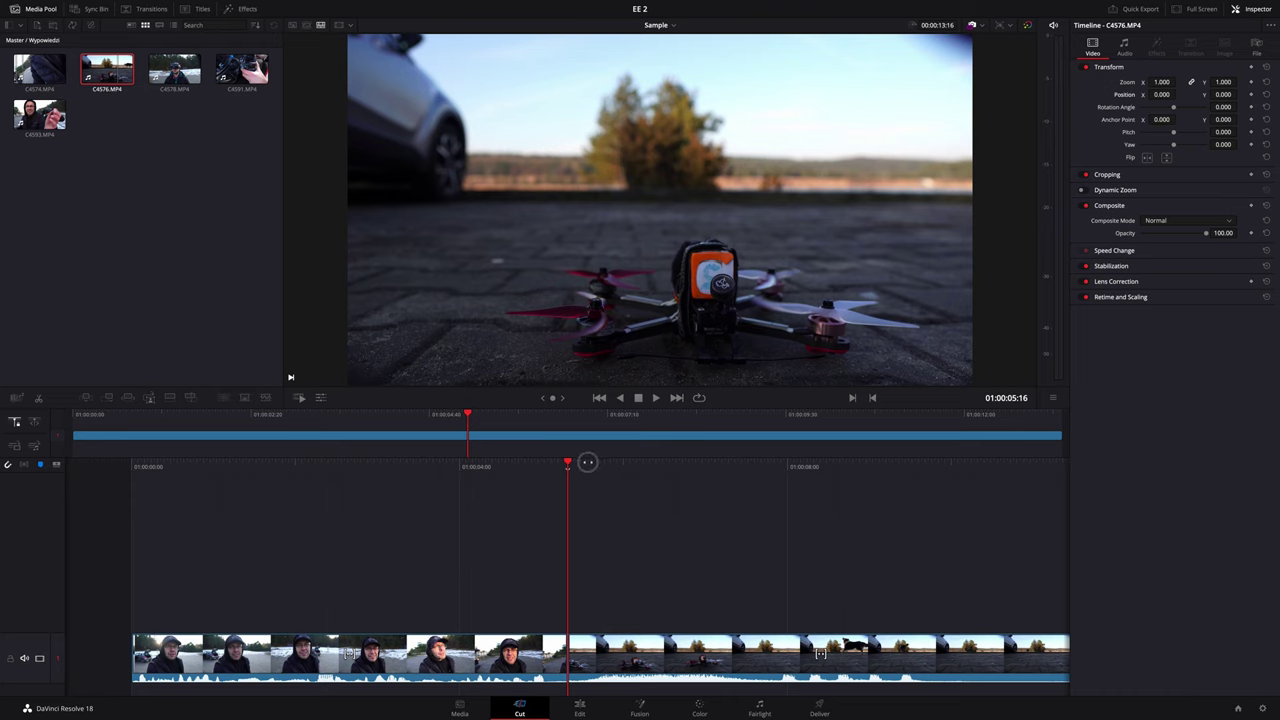
mouse_move(588, 462)
mouse_down()
mouse_move(891, 478)
mouse_move(543, 459)
mouse_move(595, 464)
mouse_up()
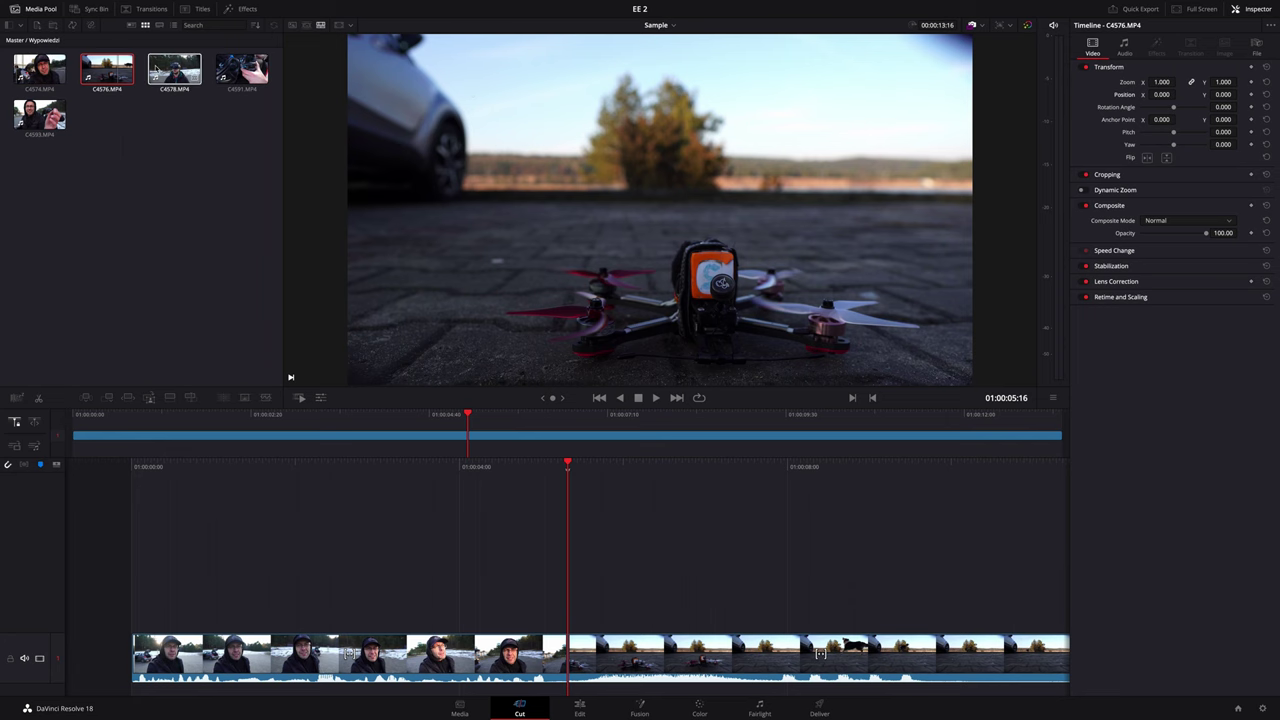
drag(175, 75, 470, 437)
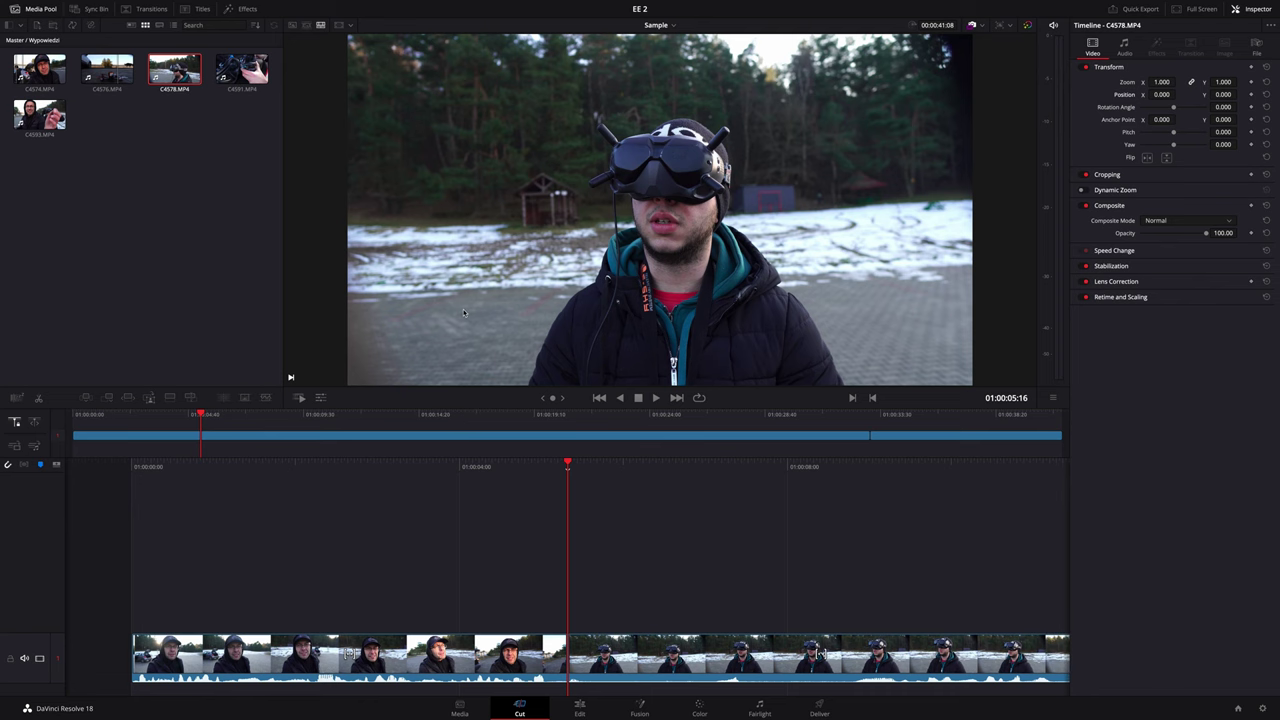
key(ctrl+z)
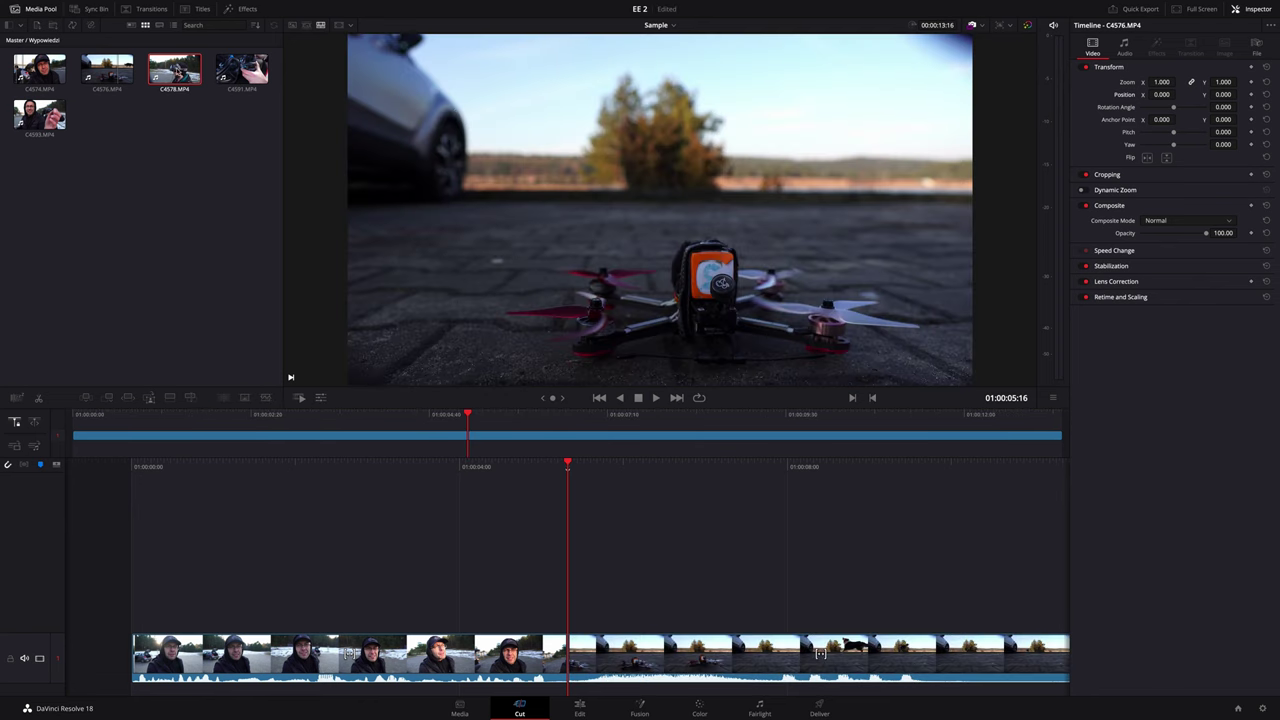
Trim C4578.MP4 with a later in point and earlier out point and insert it after C4574
click(175, 72)
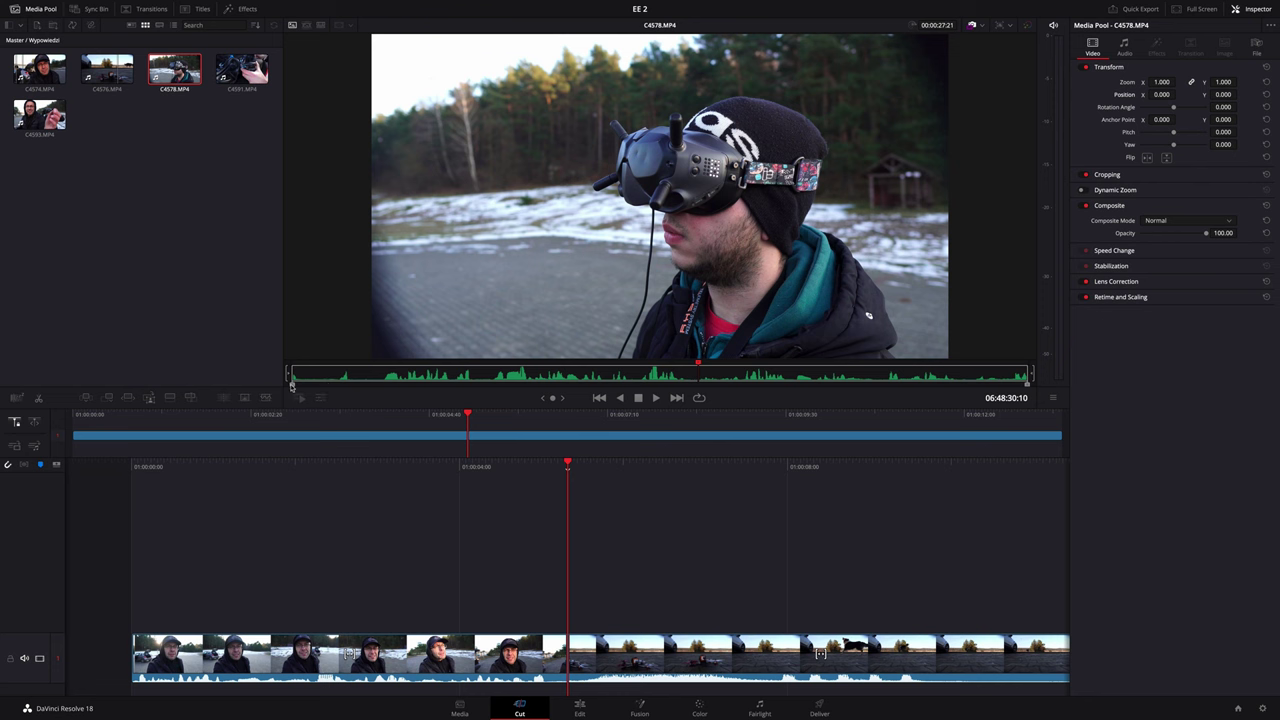
drag(292, 387, 481, 386)
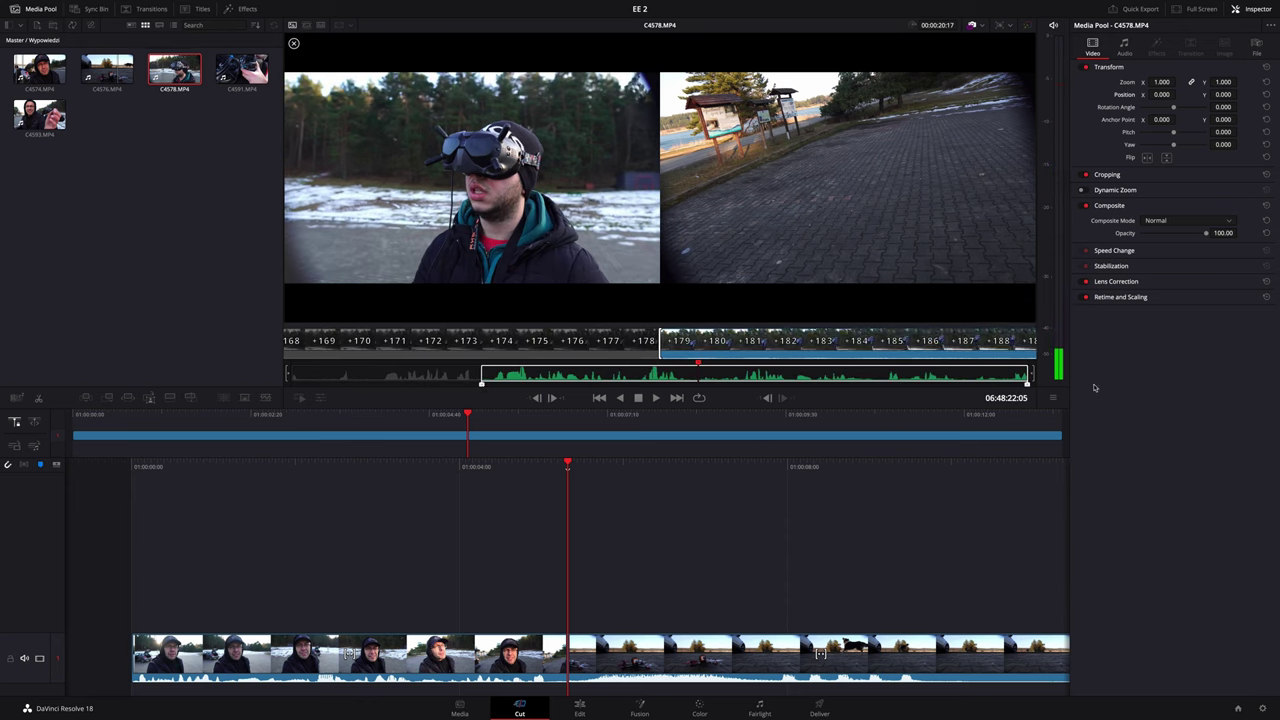
mouse_move(1027, 385)
mouse_down()
mouse_move(490, 382)
mouse_move(534, 362)
mouse_move(606, 368)
mouse_move(565, 645)
mouse_move(582, 652)
mouse_up()
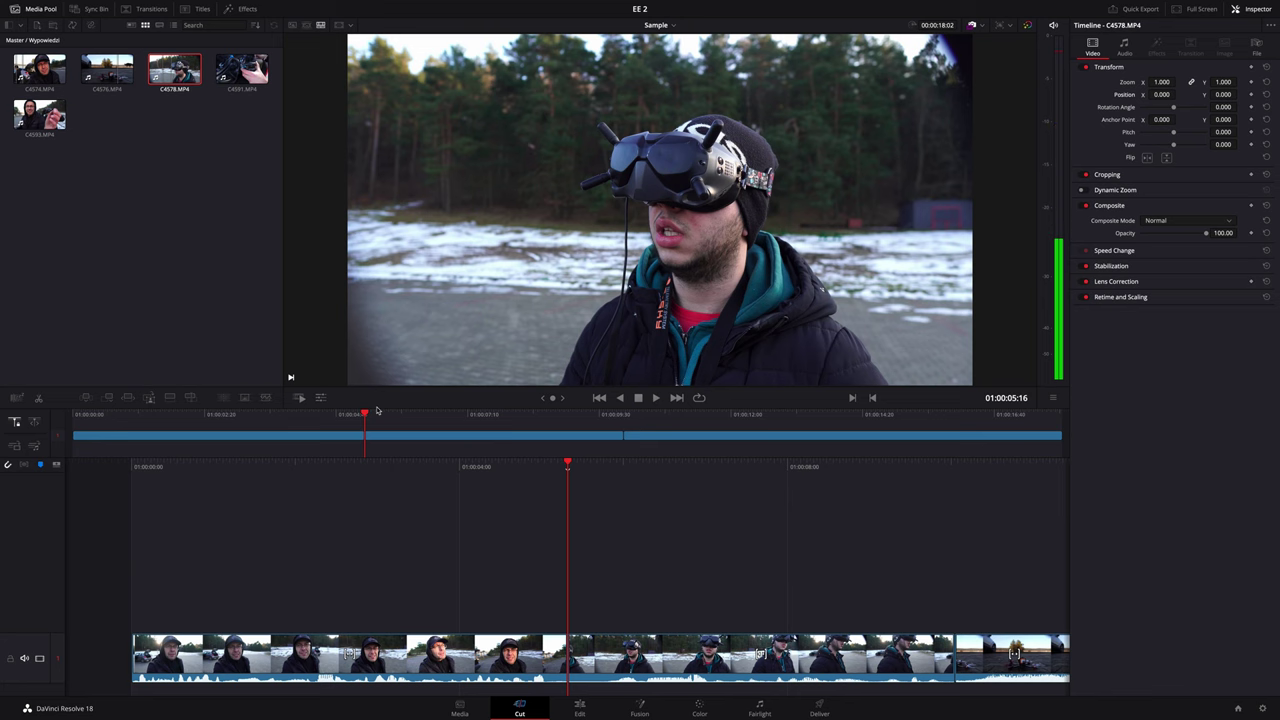
Scrub and play through the edit to review the opening, drone and pavement shots
drag(367, 414, 680, 430)
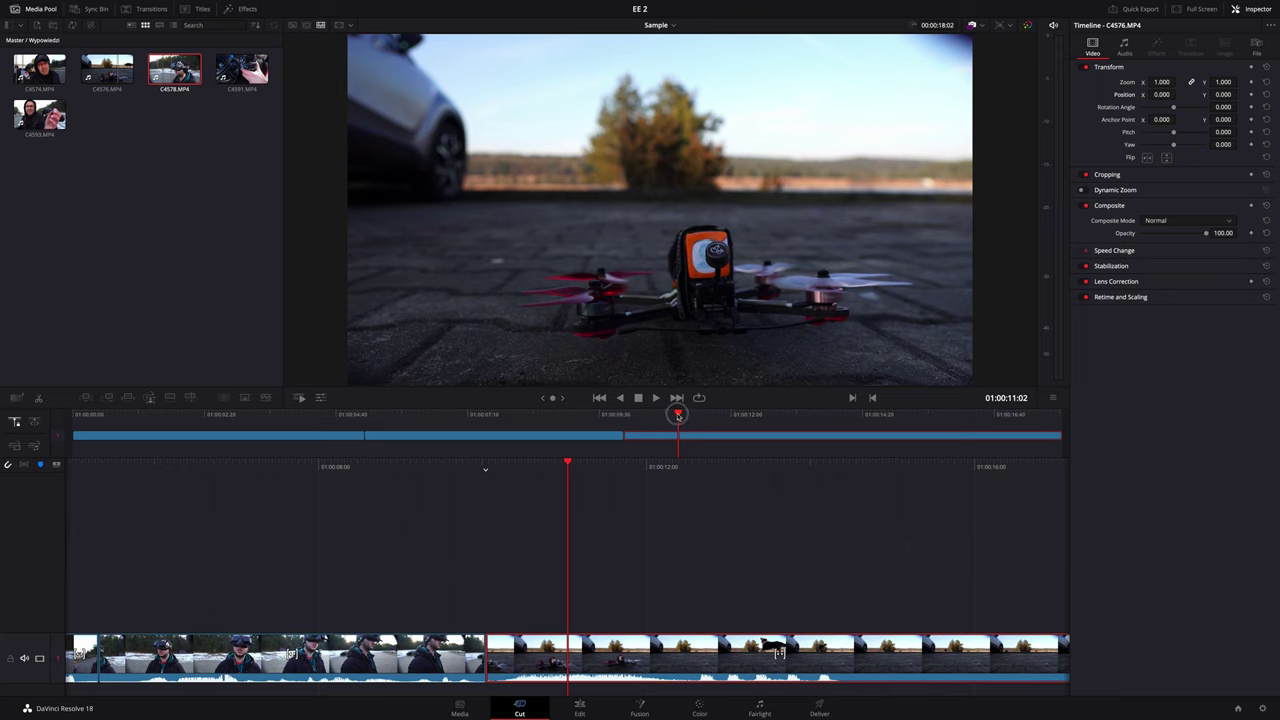
mouse_move(678, 416)
mouse_down()
mouse_move(75, 434)
mouse_move(668, 442)
mouse_up()
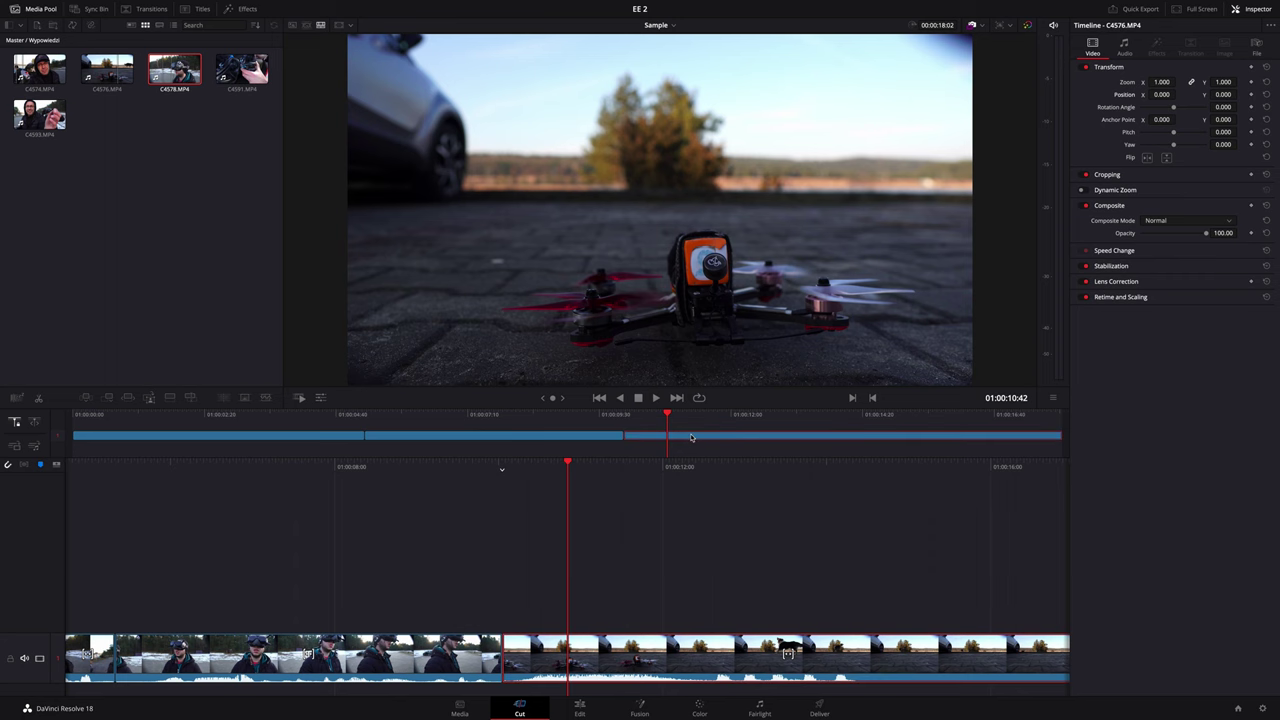
key(Up)
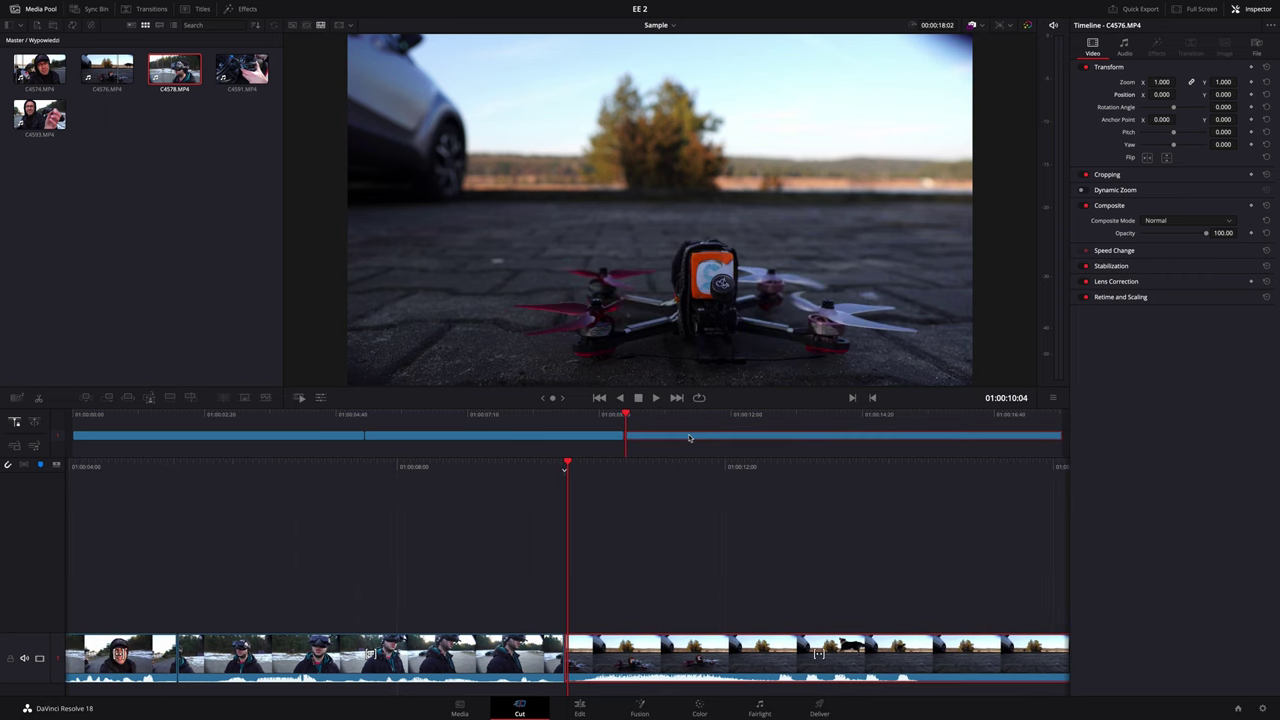
drag(711, 438, 362, 436)
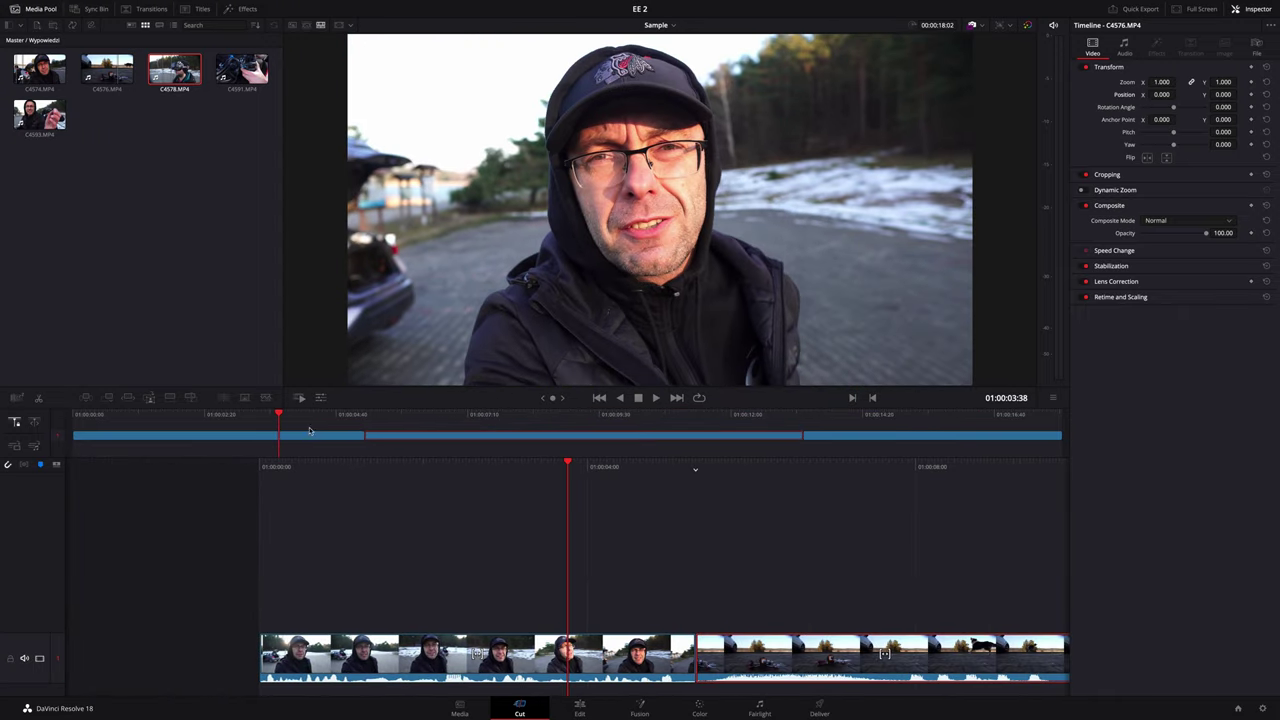
drag(279, 414, 380, 416)
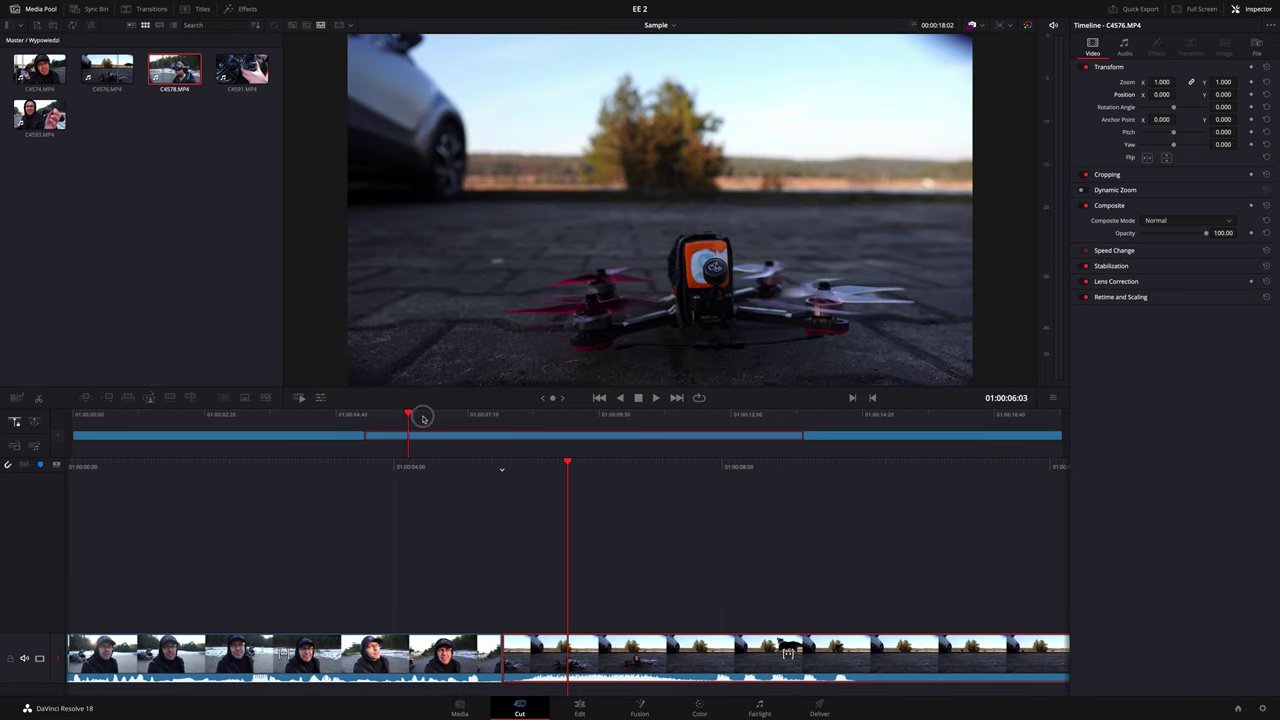
mouse_move(380, 416)
mouse_down()
mouse_move(549, 430)
mouse_move(497, 434)
mouse_up()
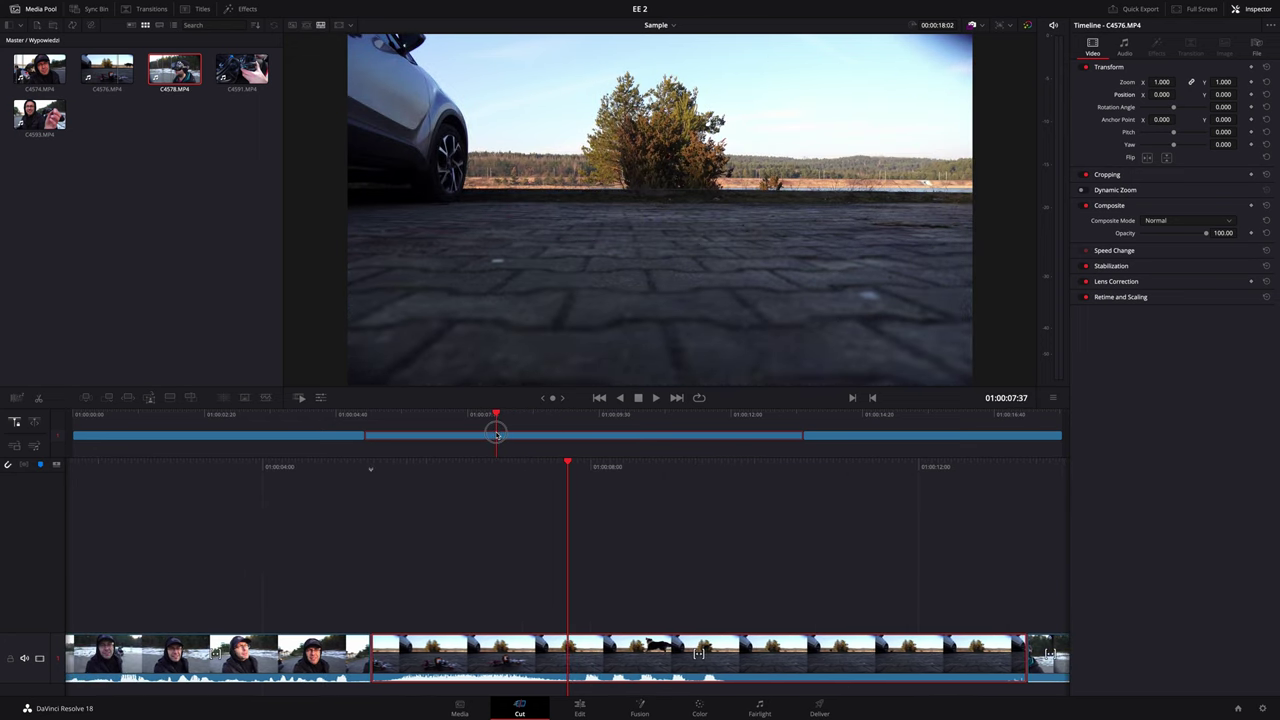
drag(574, 463, 559, 462)
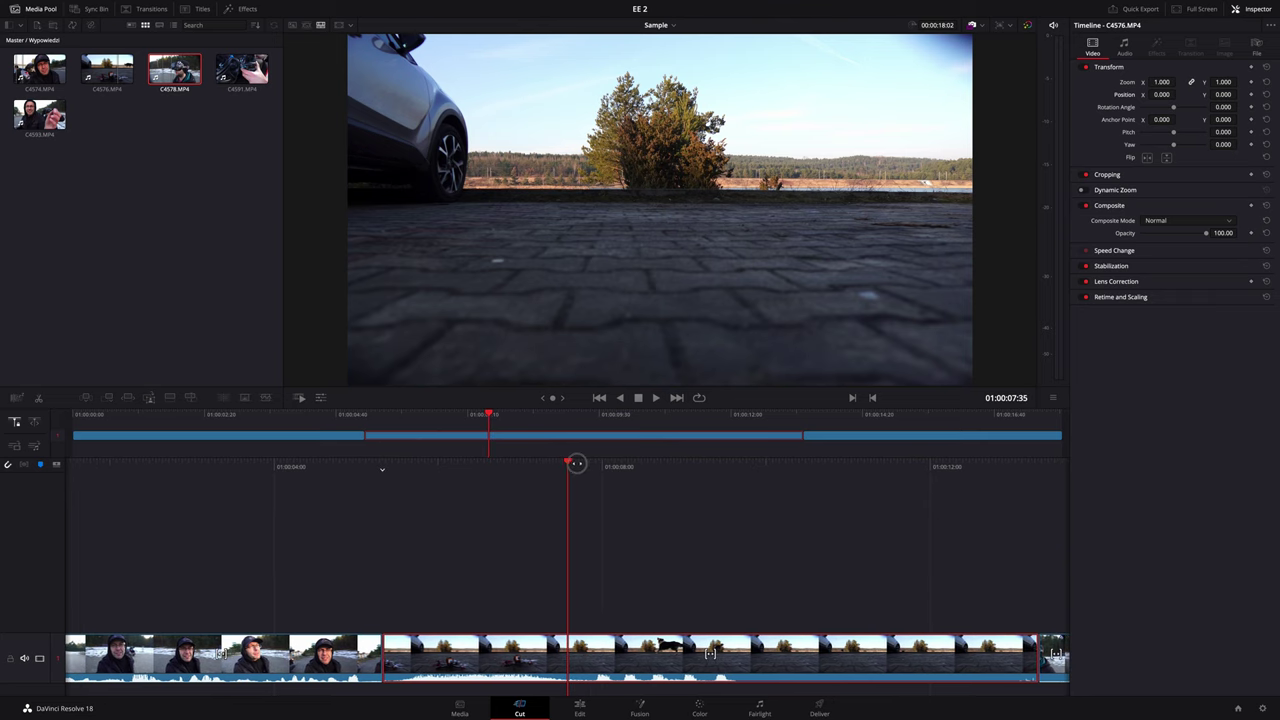
key(space)
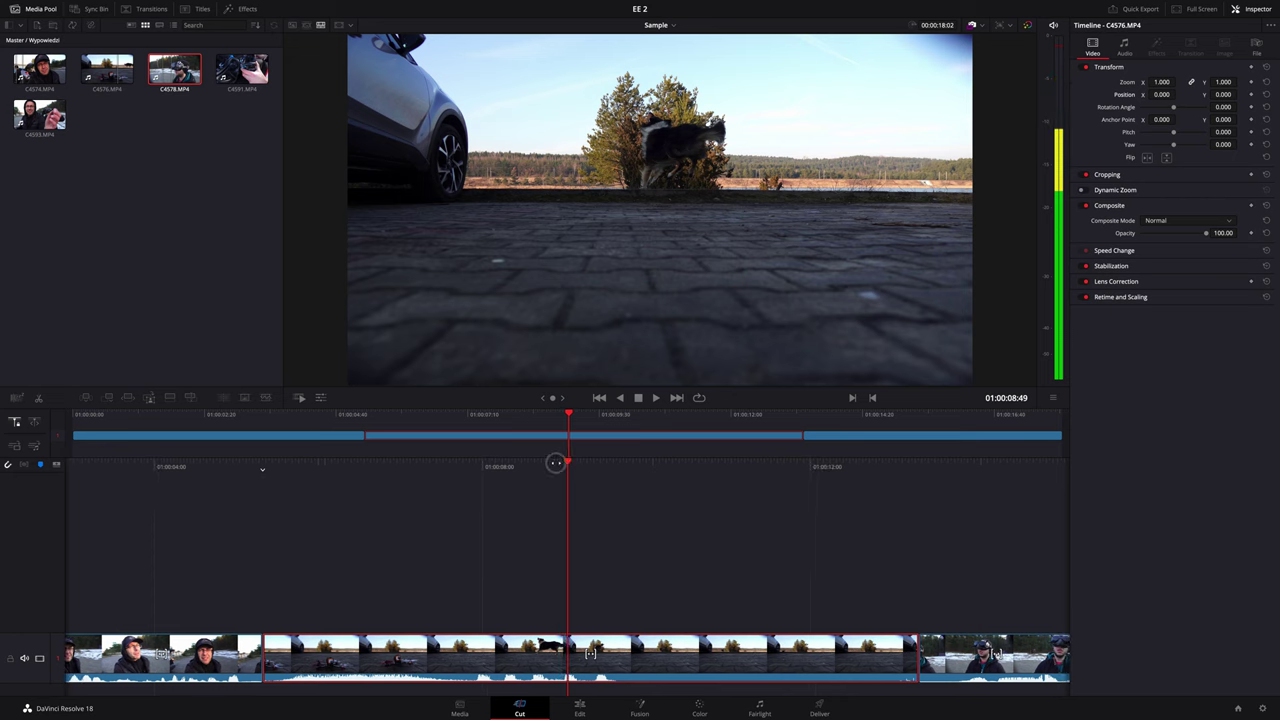
drag(568, 456, 660, 471)
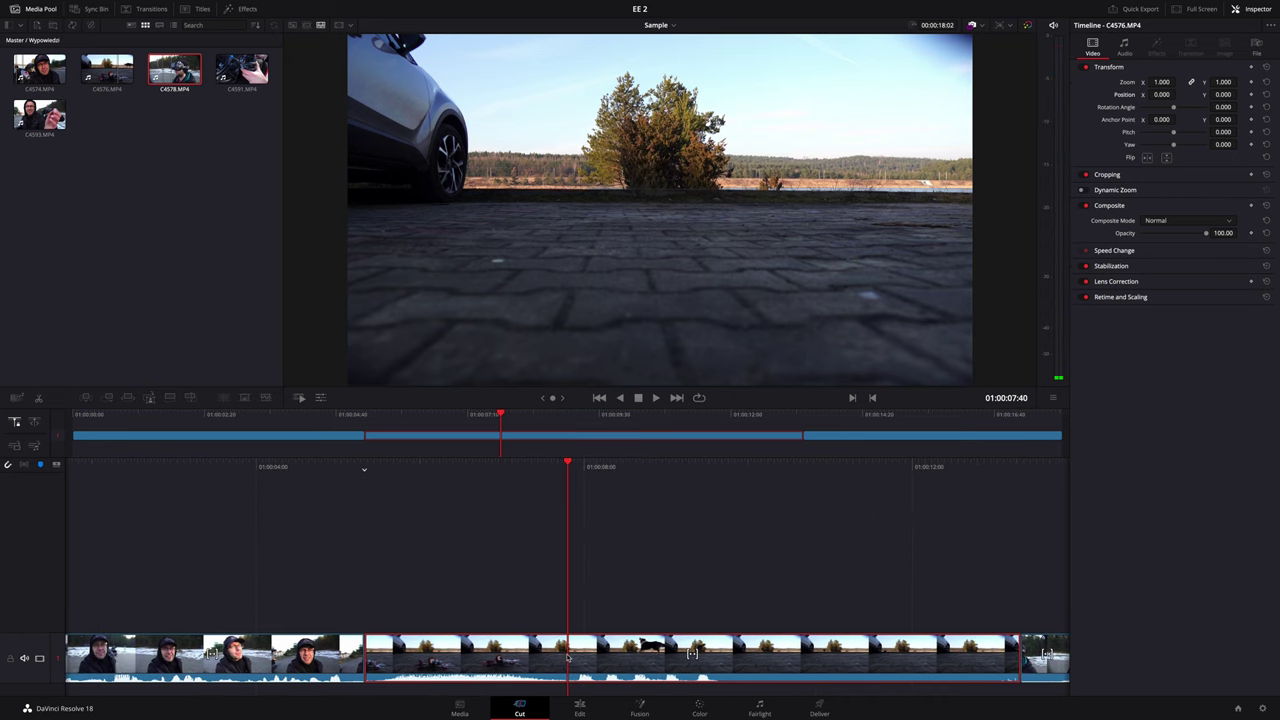
Ripple-delete the running-dog shot from the Sample timeline
key(ctrl+b)
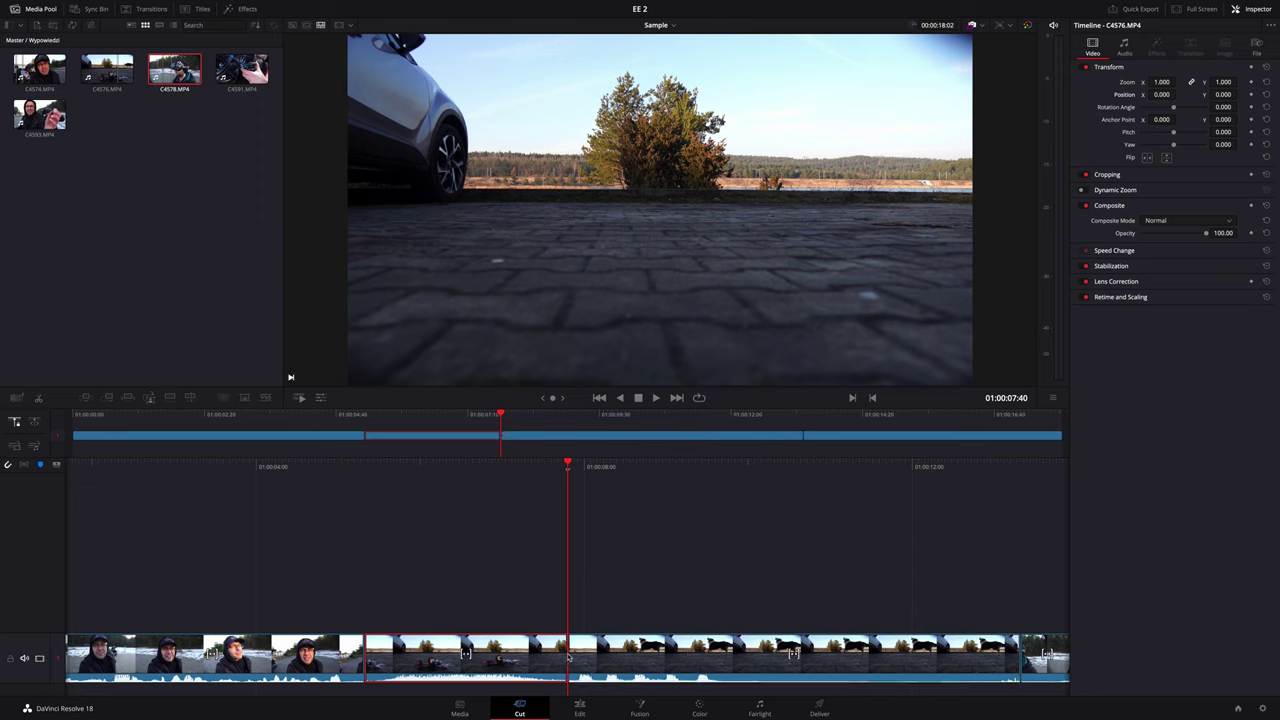
key(ctrl+z)
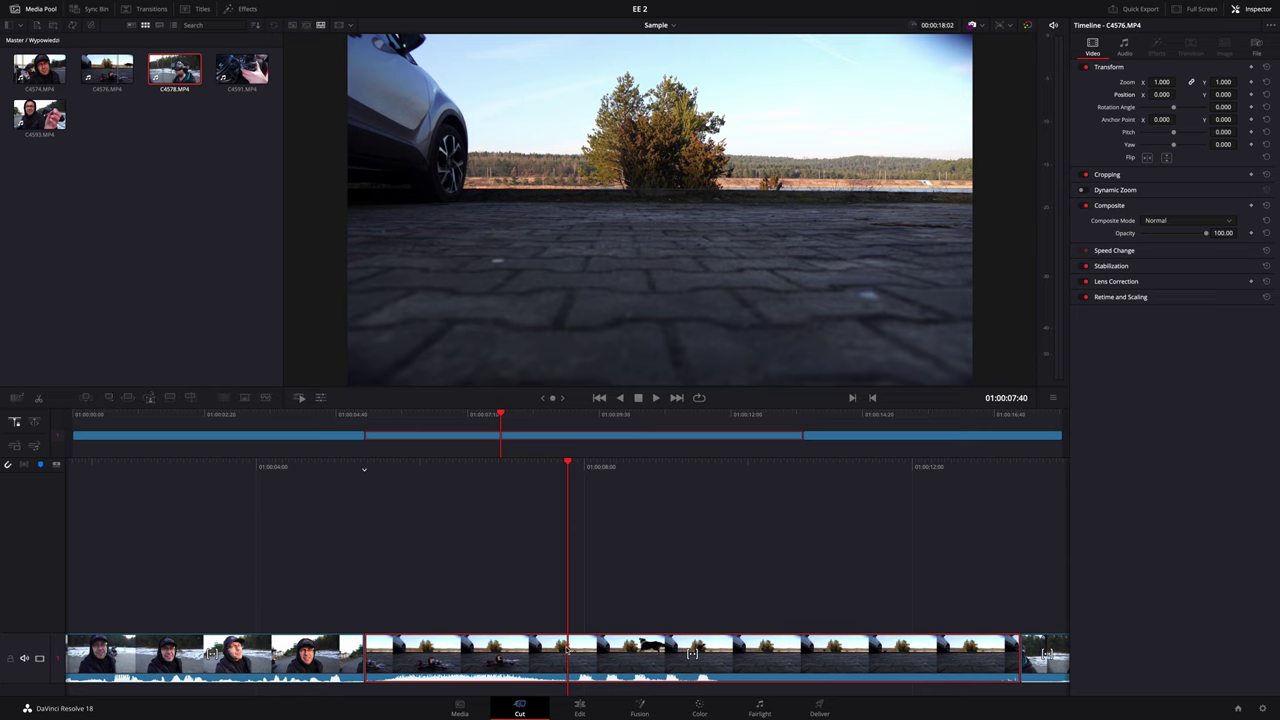
click(640, 655)
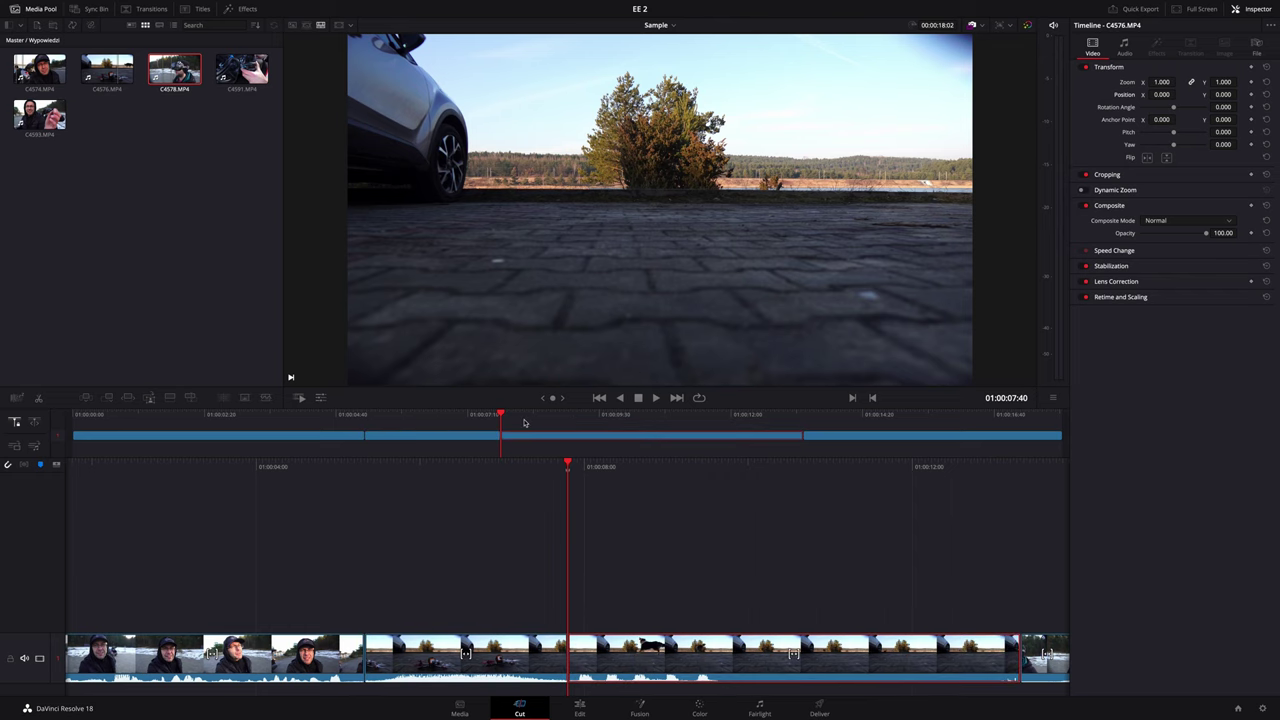
key(space)
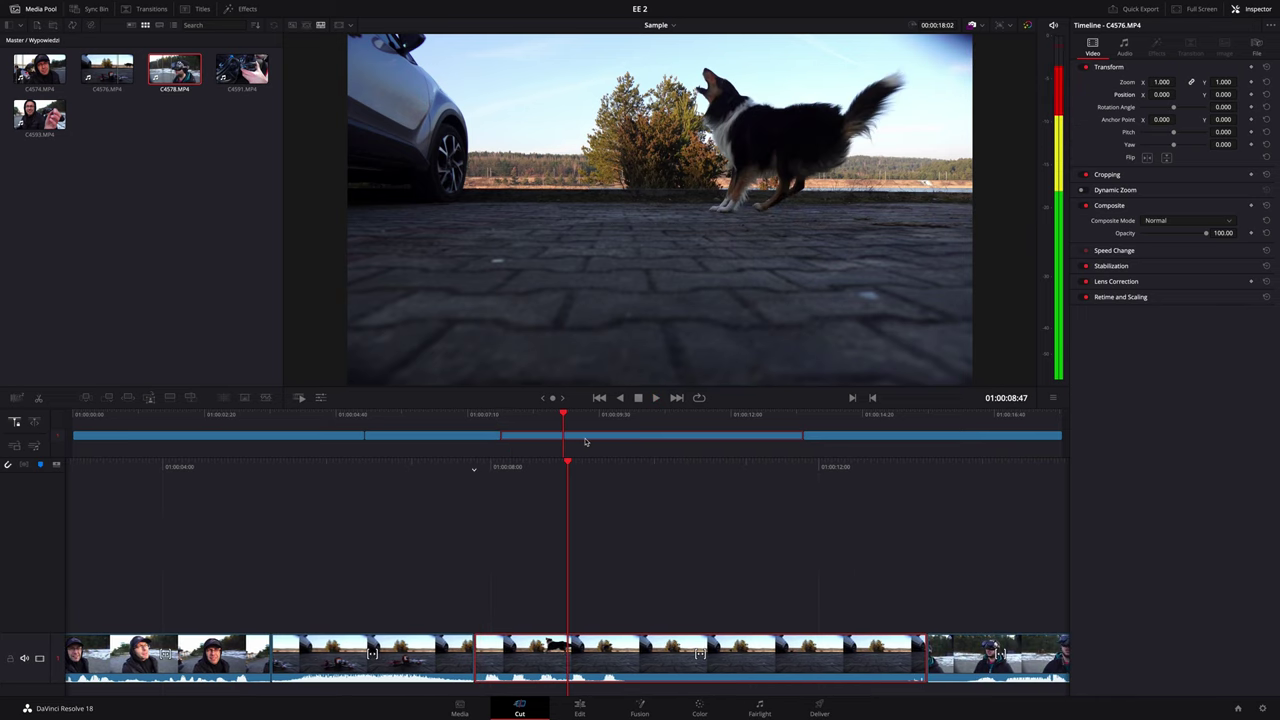
key(space)
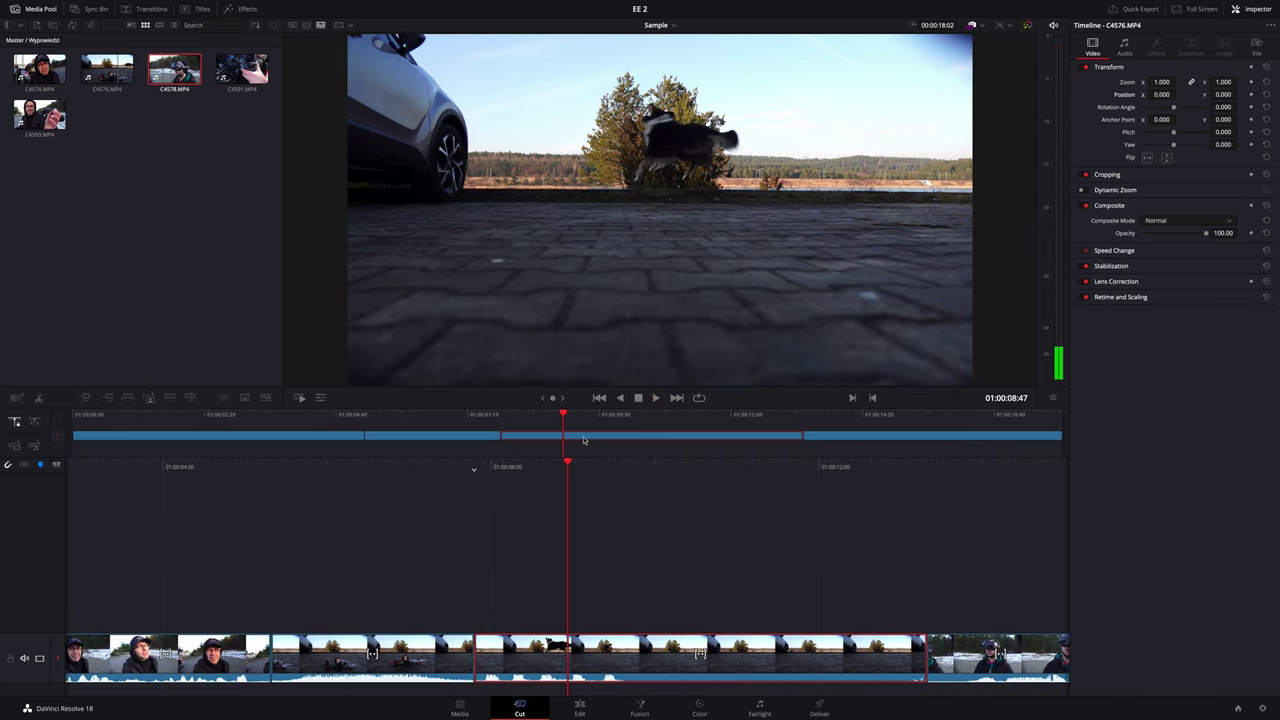
key(Delete)
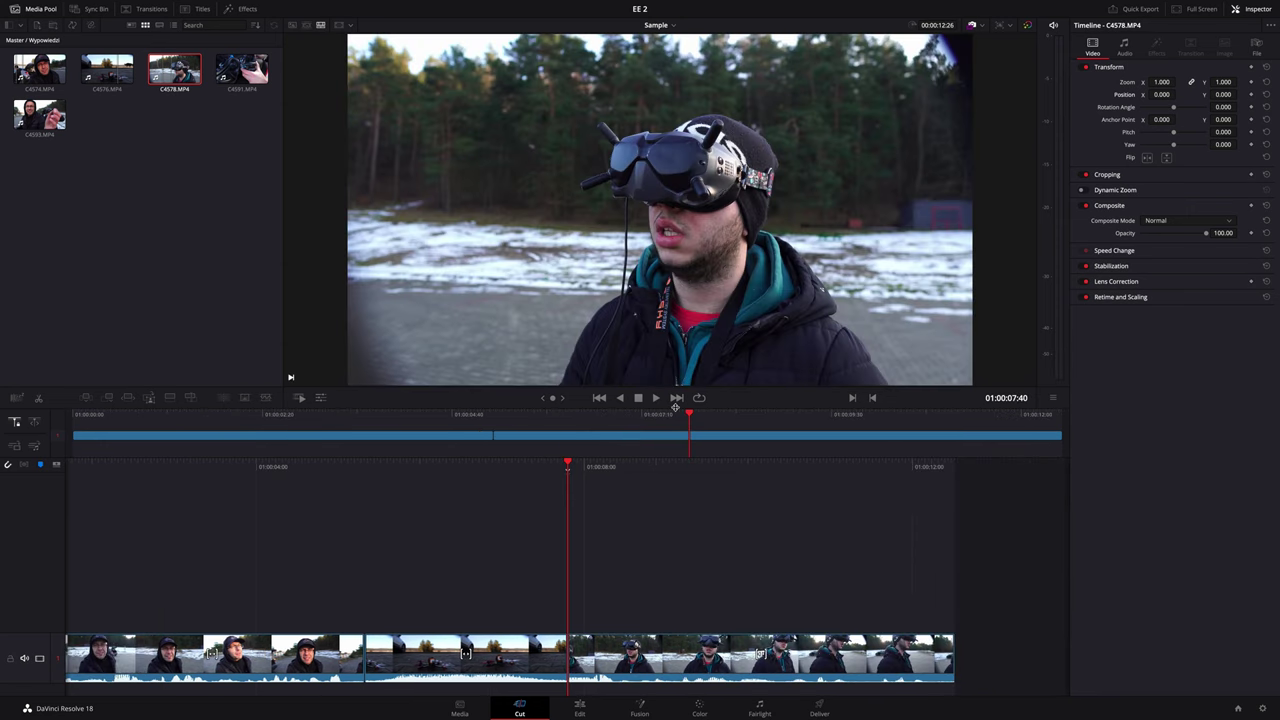
Extend the end of the final goggles clip so the timeline runs 00:00:15:18
drag(677, 412, 572, 417)
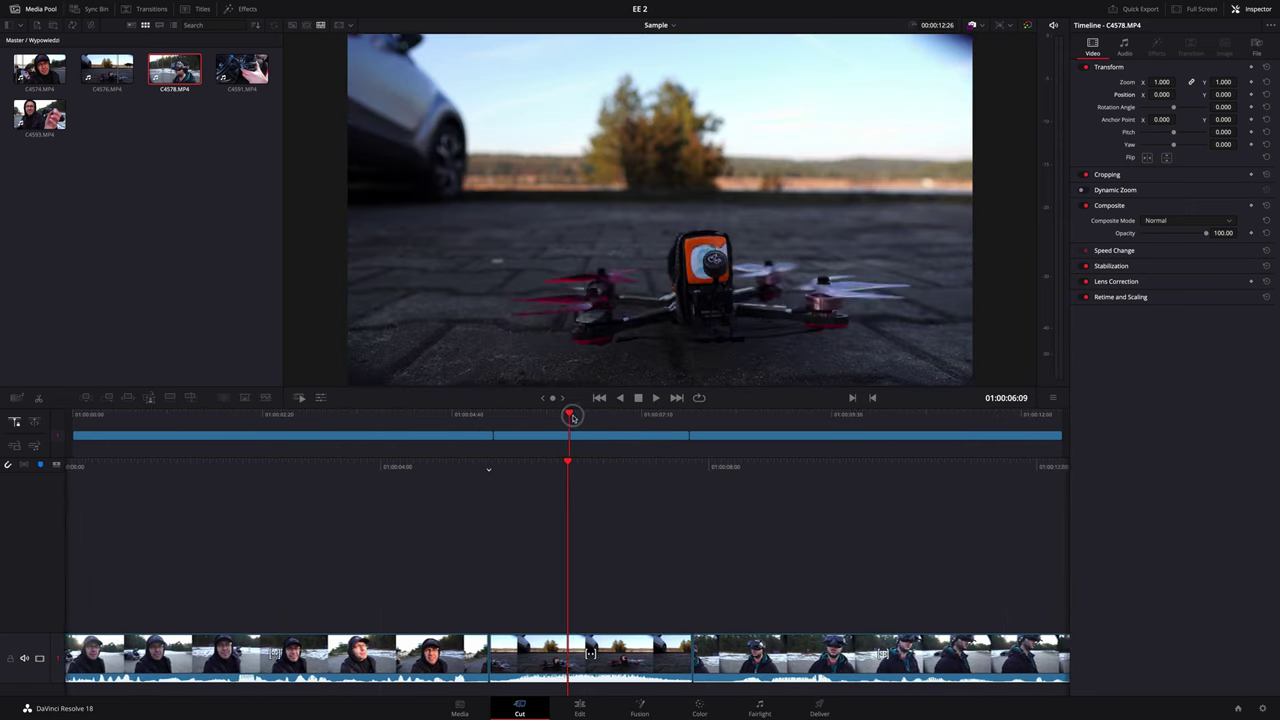
drag(572, 417, 691, 410)
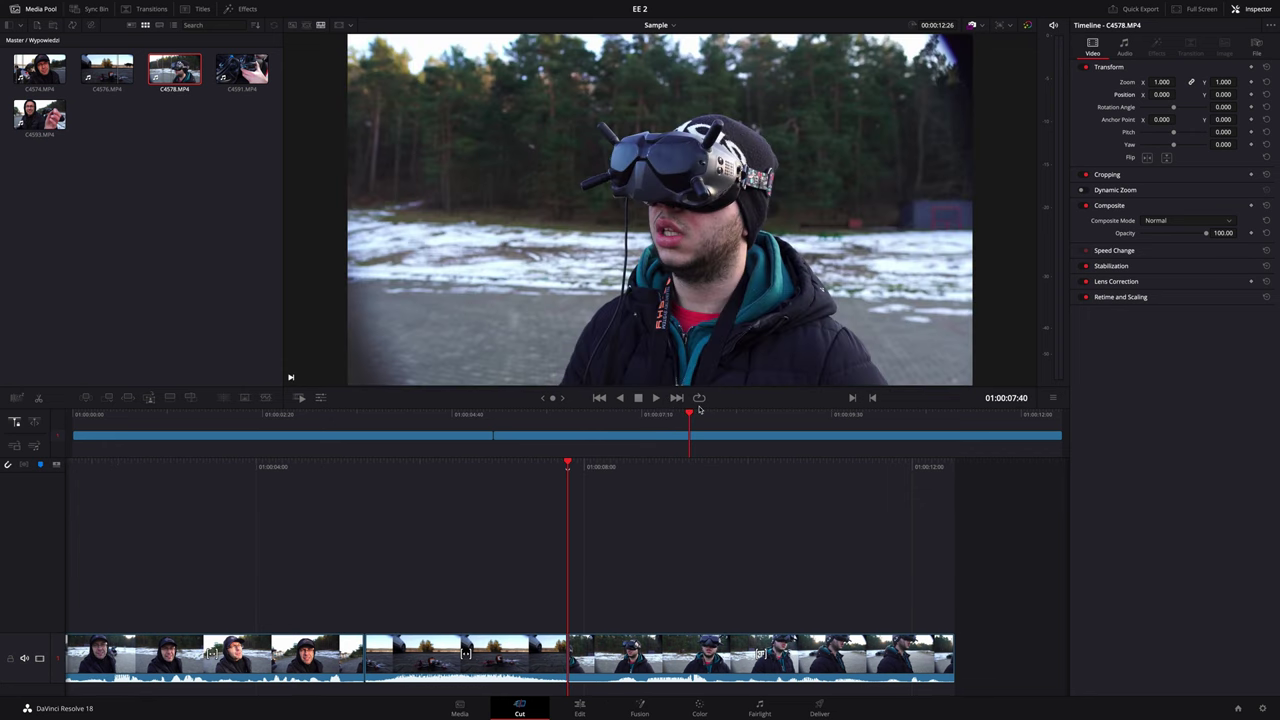
key(space)
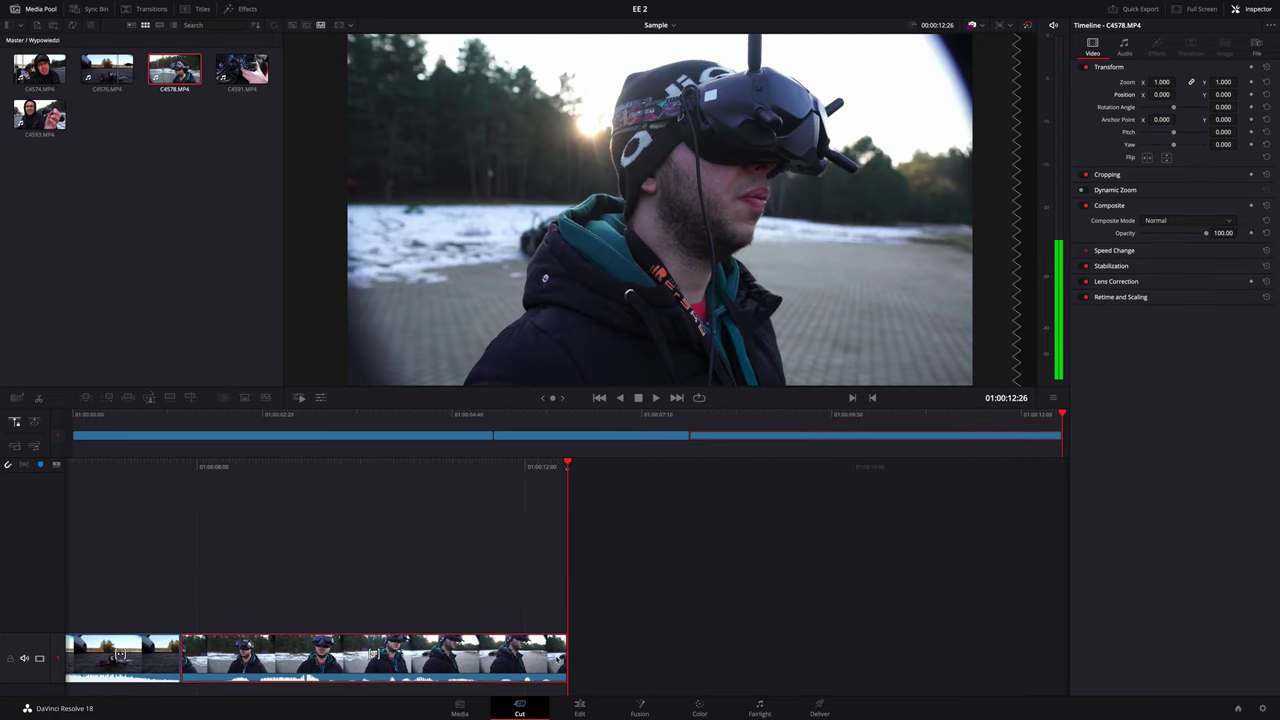
drag(563, 652, 800, 650)
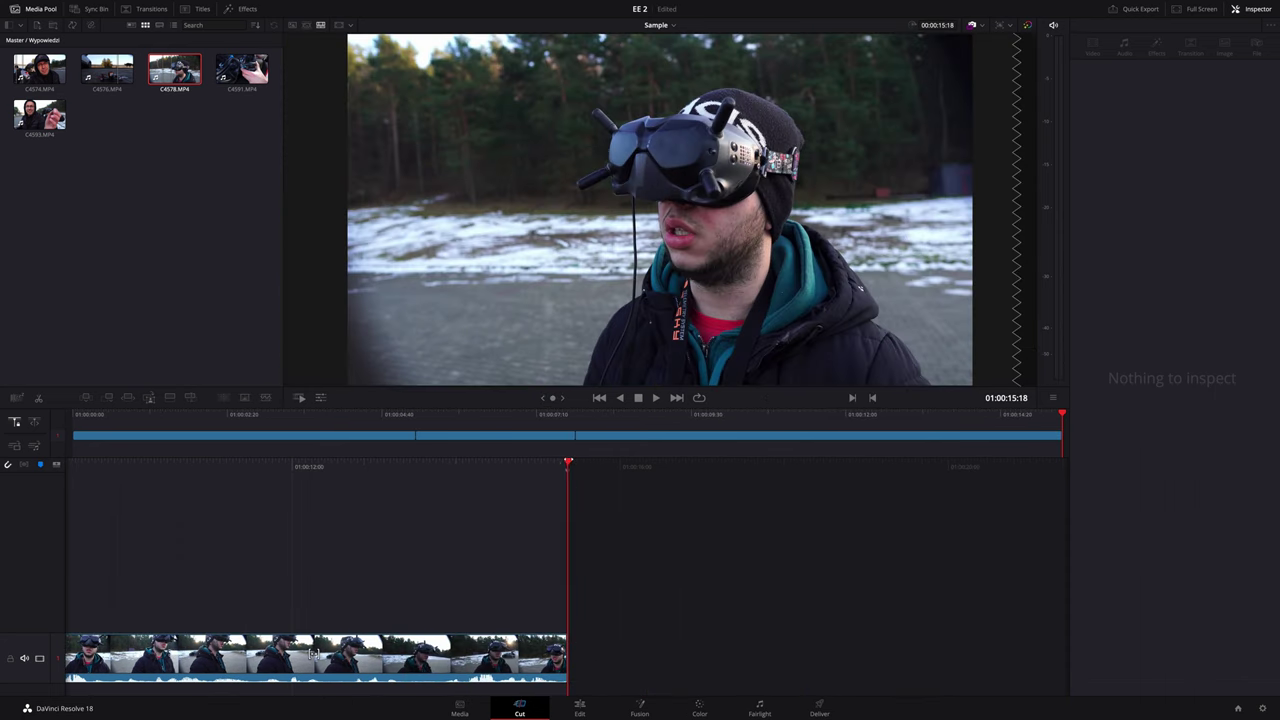
Play the end of the edit, select each of the three clips, and return to the Master bin
drag(522, 460, 911, 485)
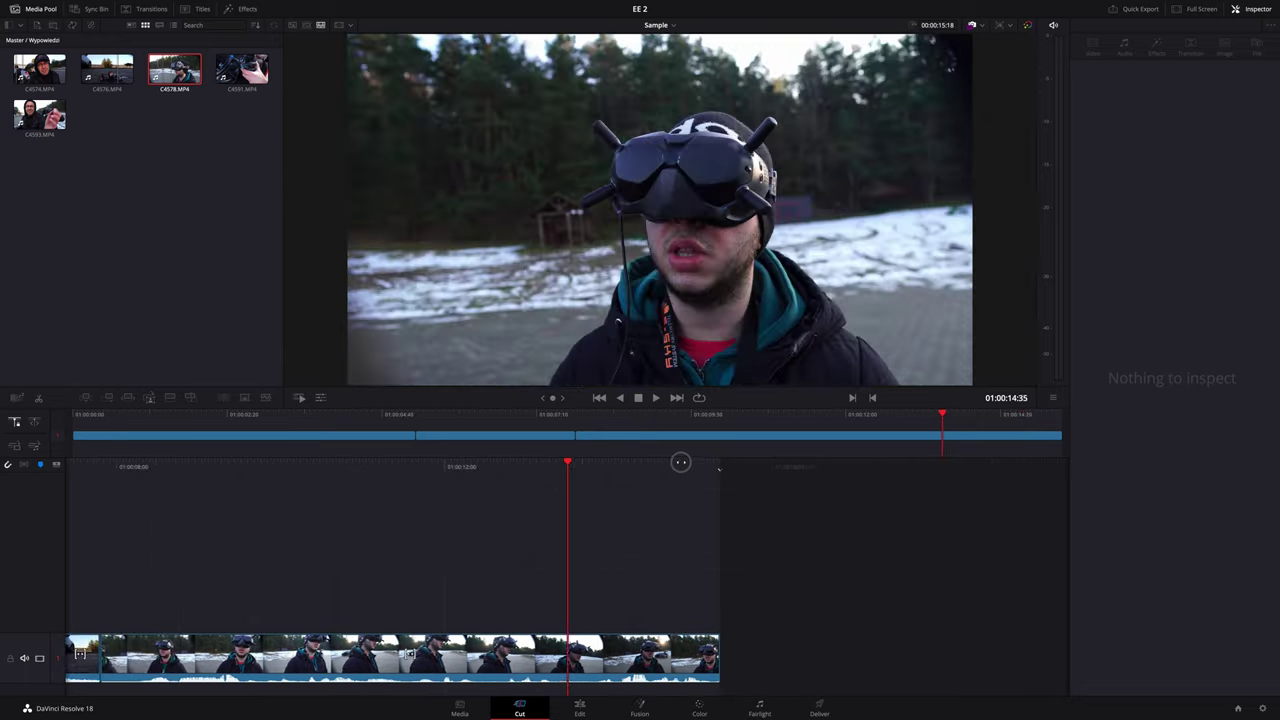
key(space)
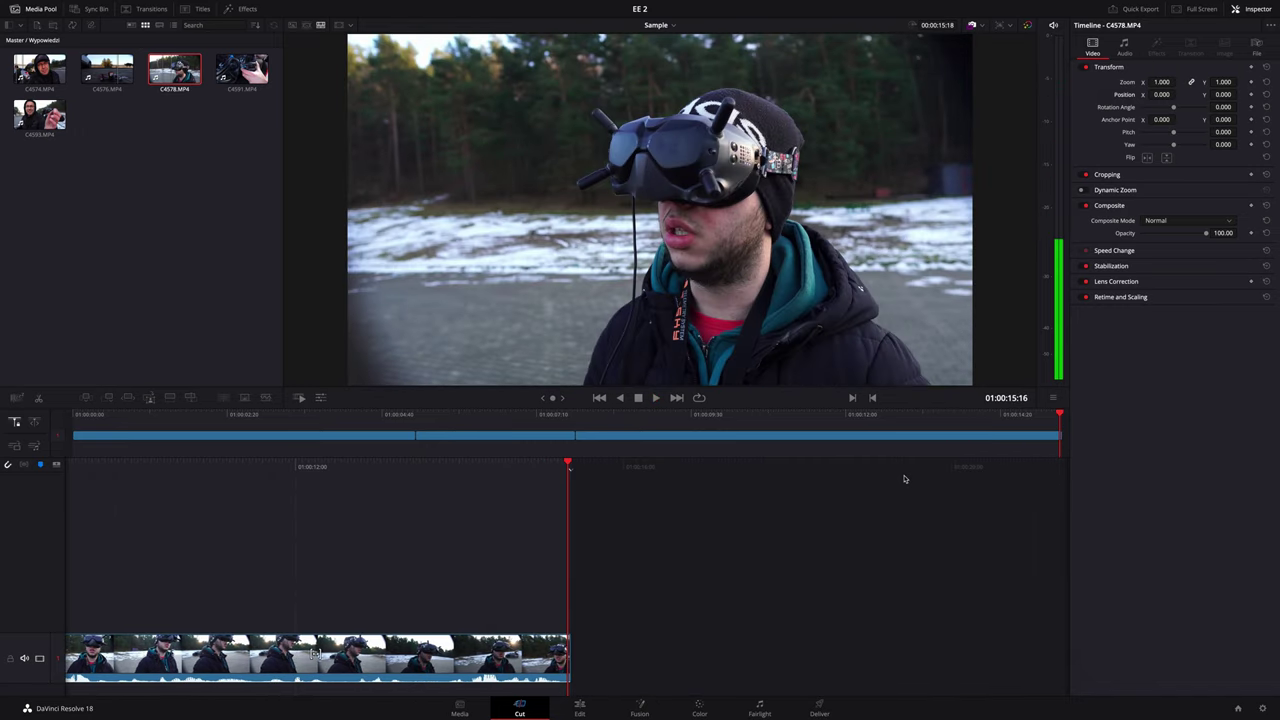
click(368, 436)
click(472, 434)
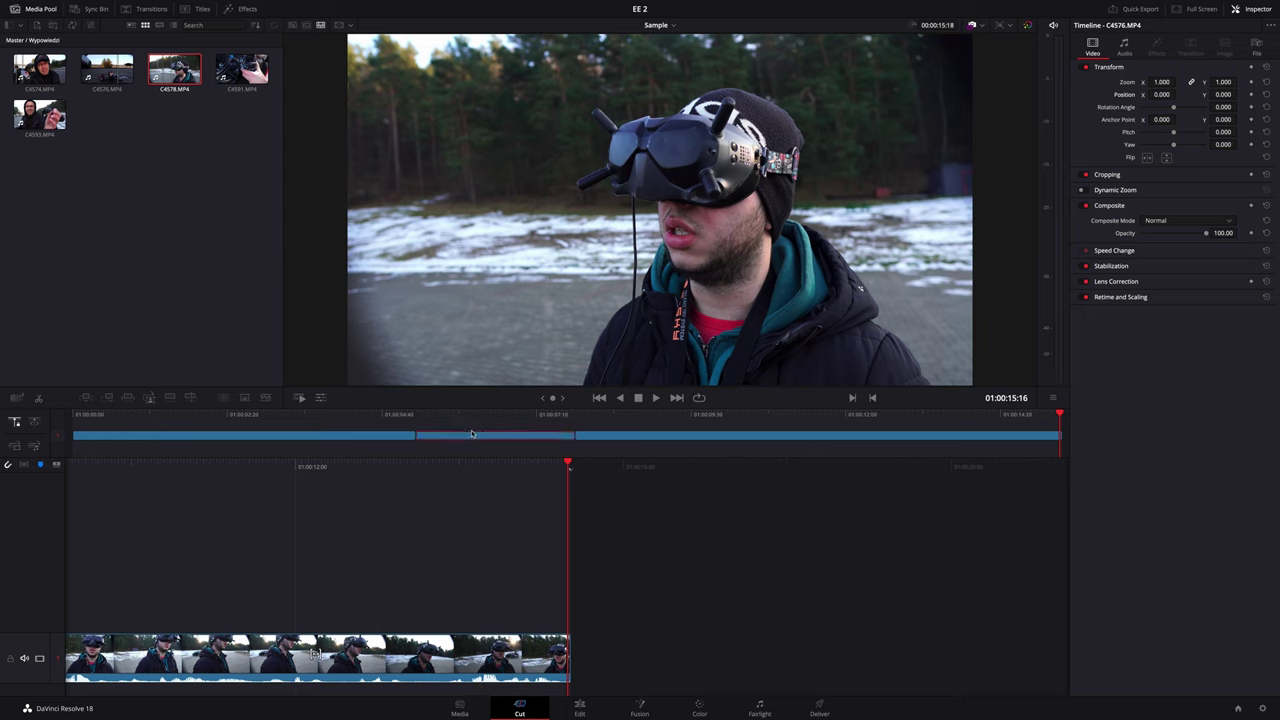
click(621, 436)
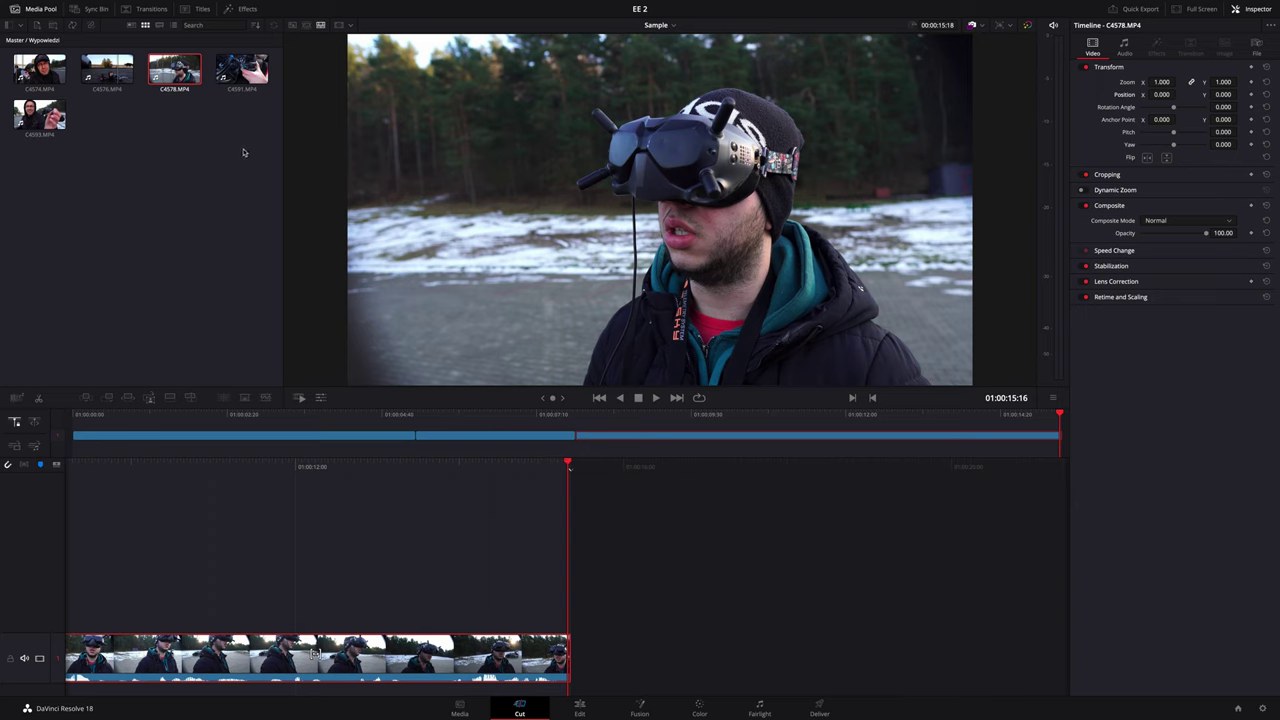
click(15, 40)
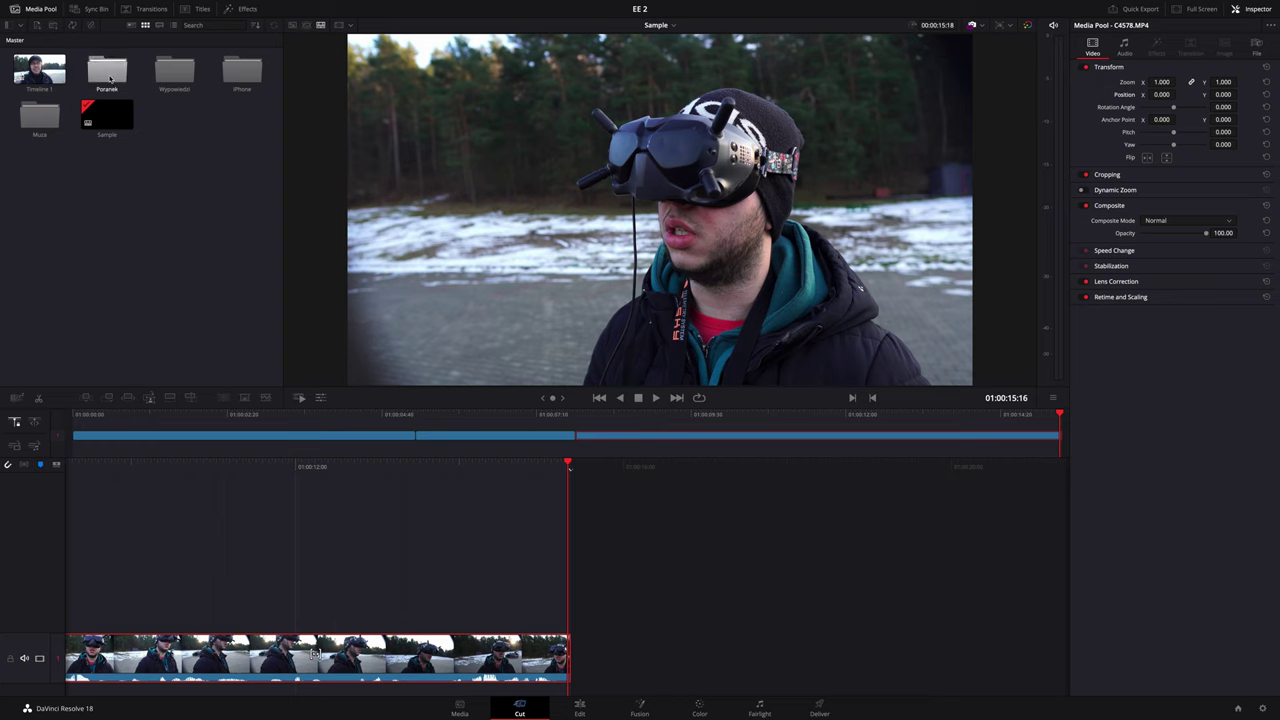
Create a new bin and import GH019924stab.mov and GX019909stab.mp4 from the desktop
right_click(204, 166)
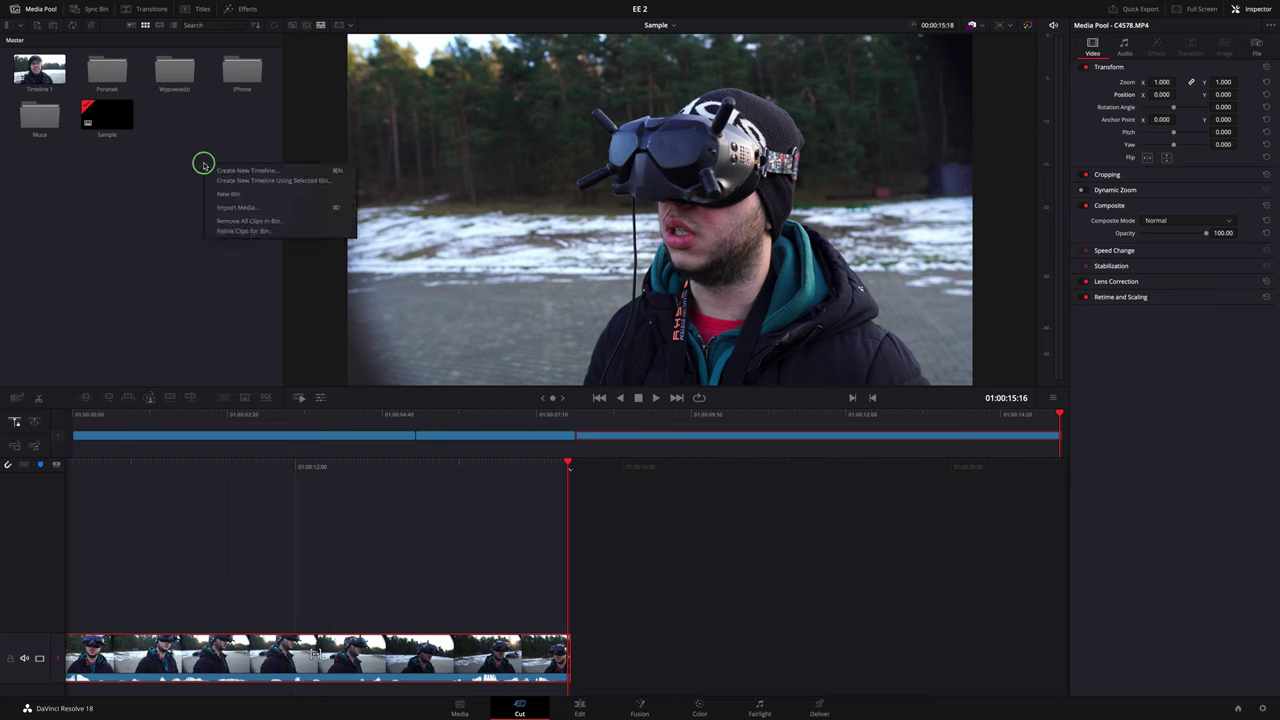
click(228, 193)
text(GoPro)
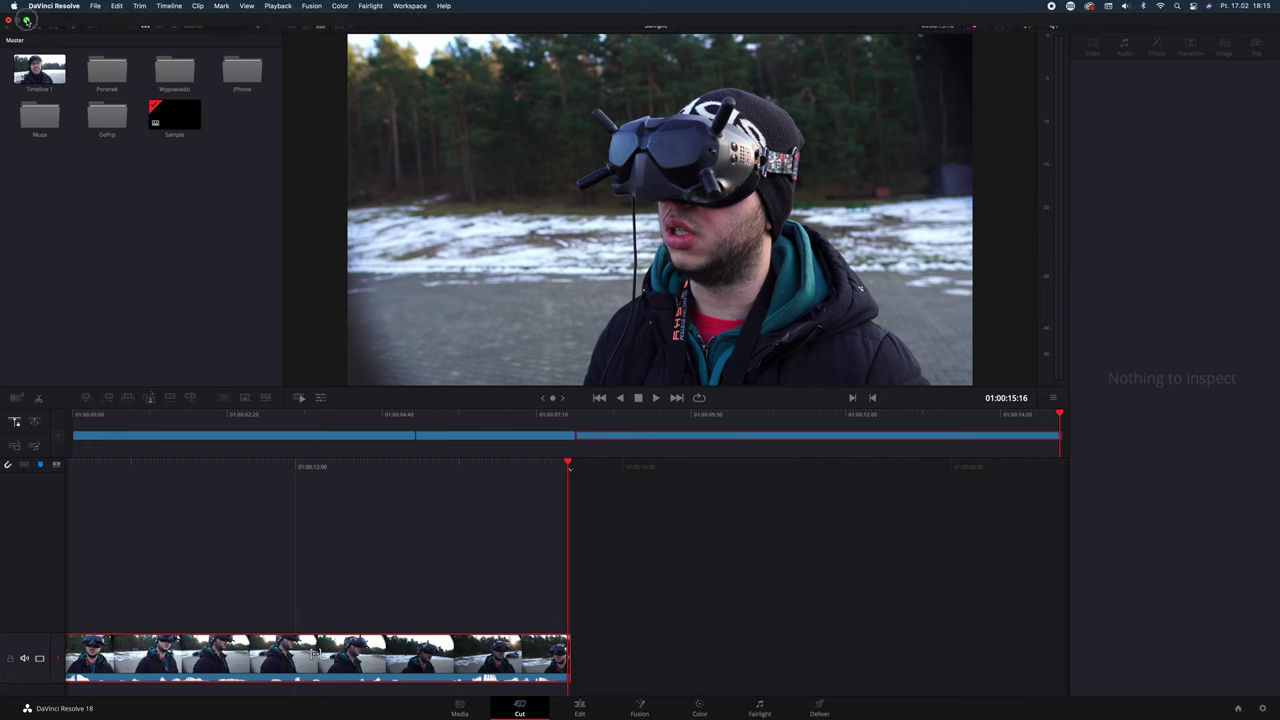
click(27, 20)
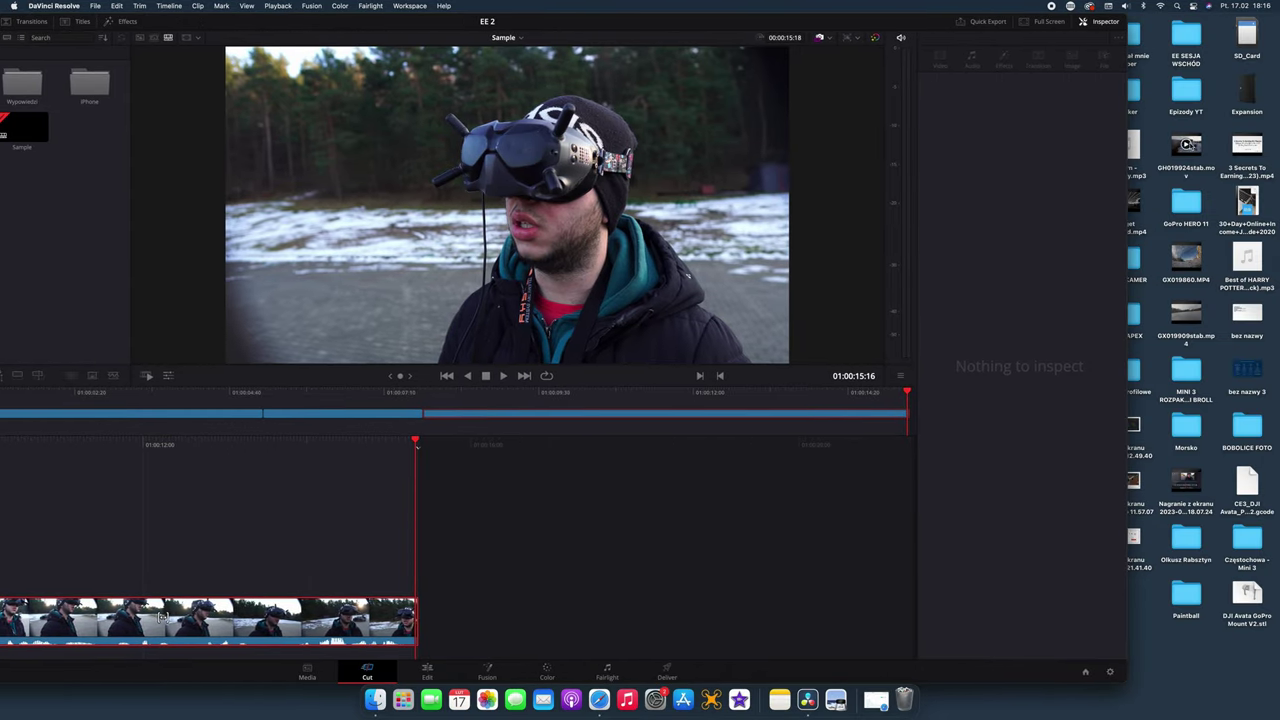
drag(1186, 150, 74, 216)
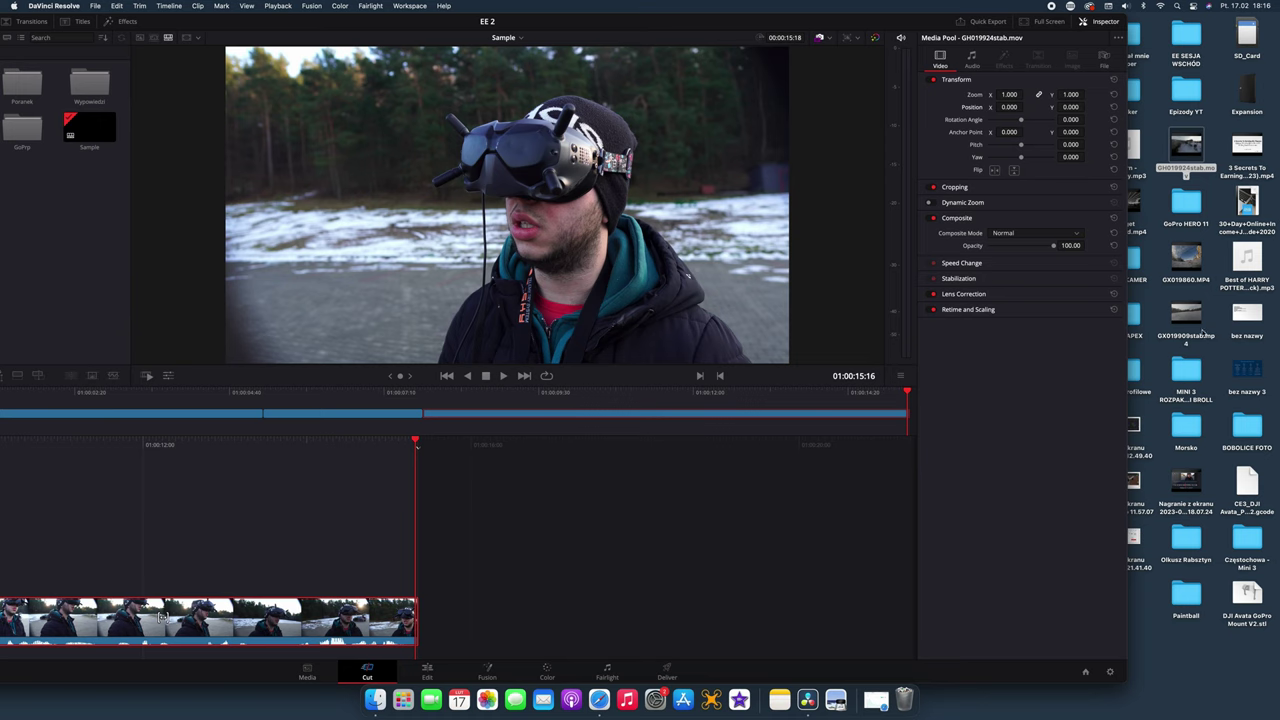
drag(1198, 323, 88, 162)
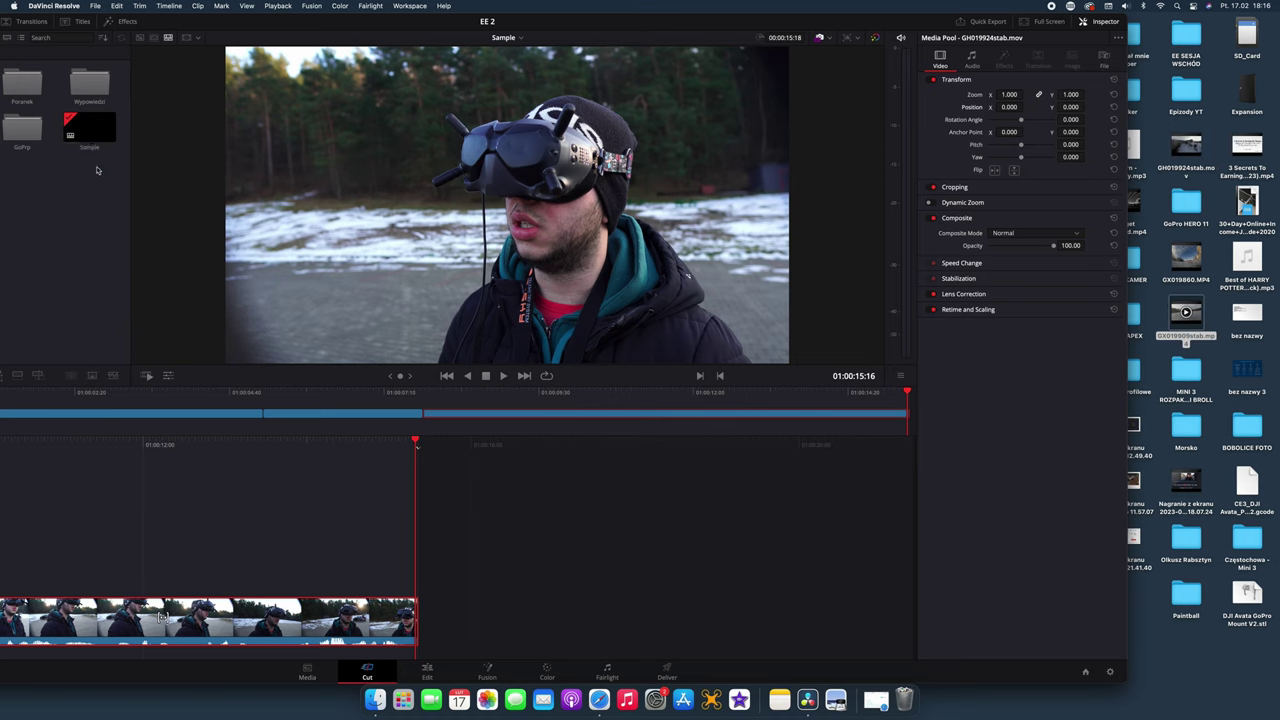
double_click(172, 23)
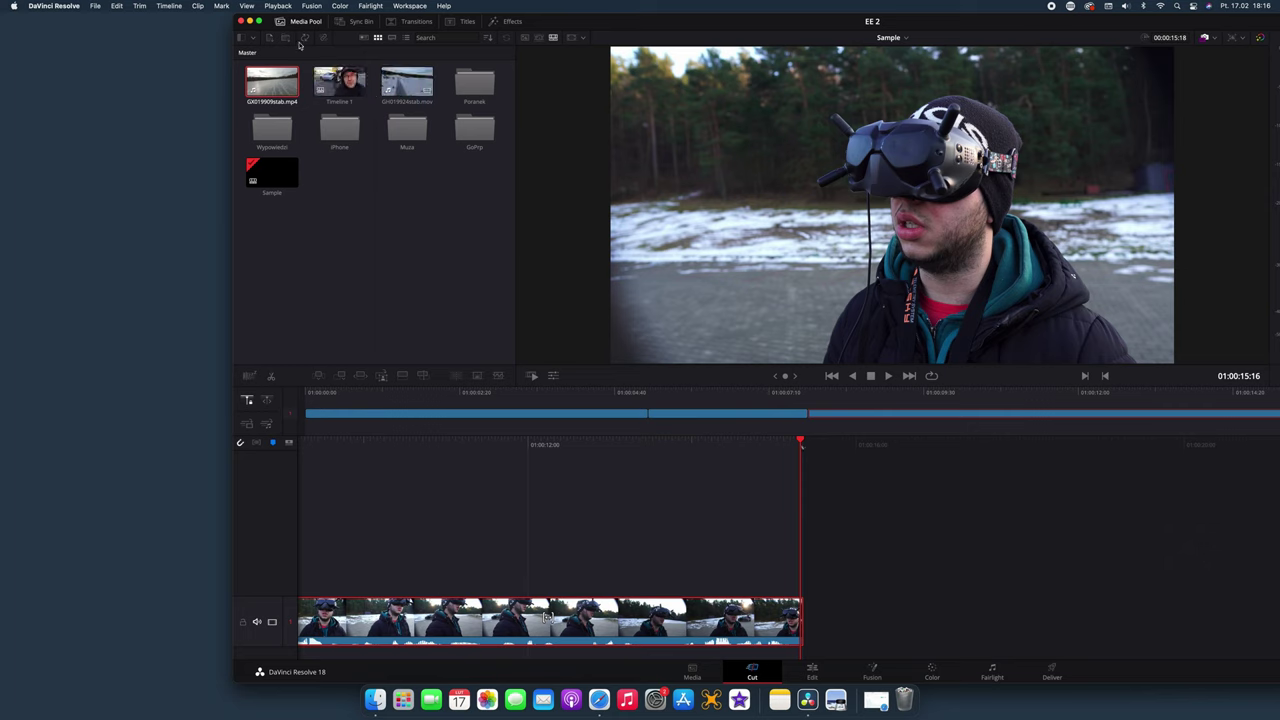
Delete the loose GH019924stab.mov and GX019909stab.mp4 clips from the media pool
click(407, 80)
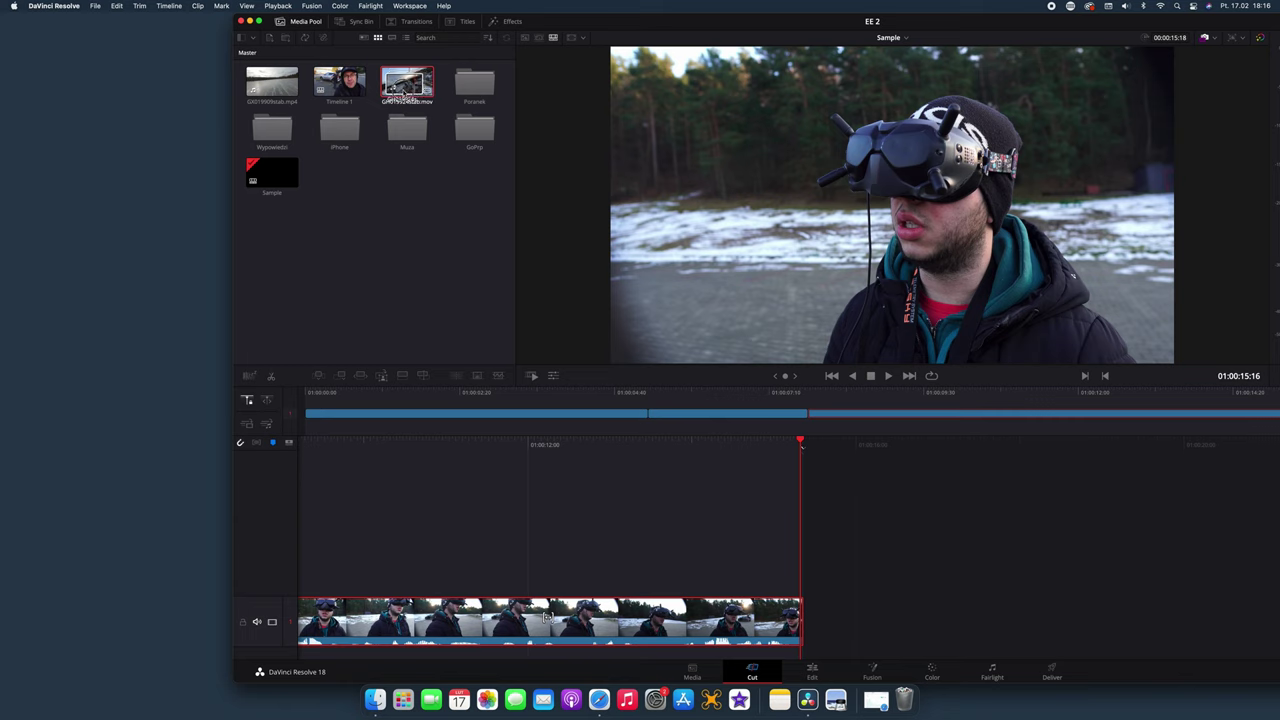
key(Delete)
click(262, 88)
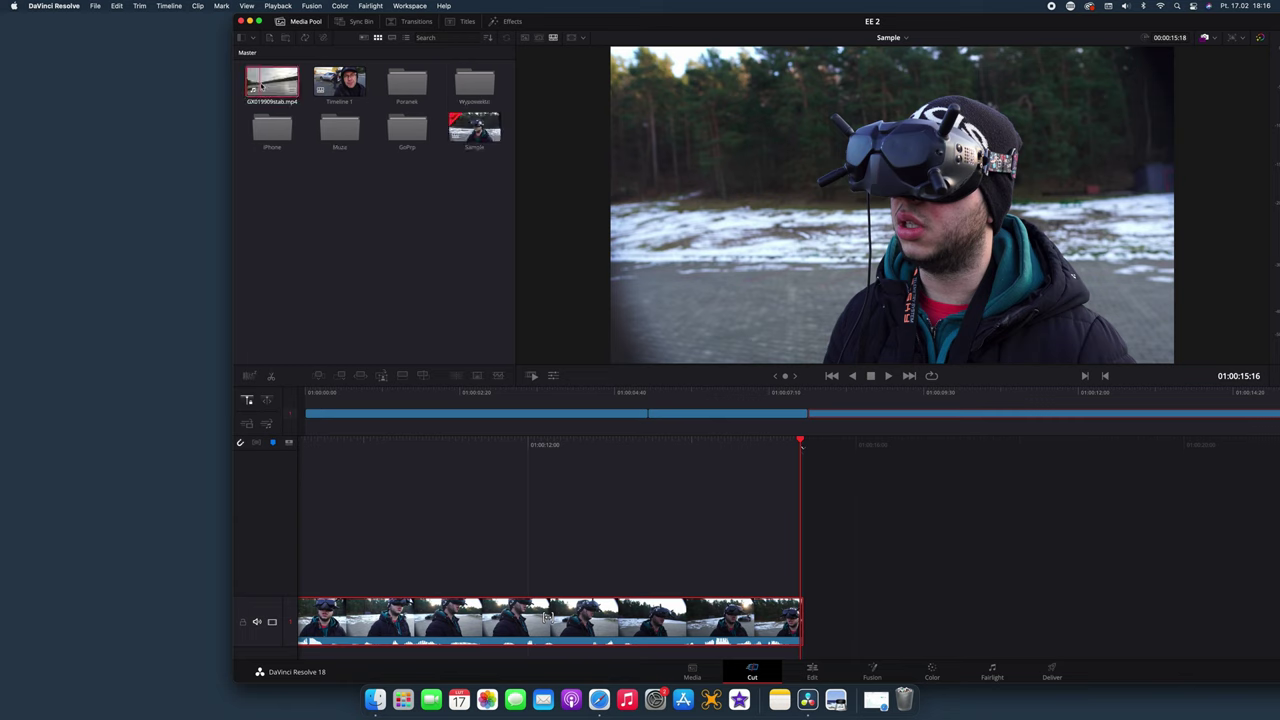
key(Delete)
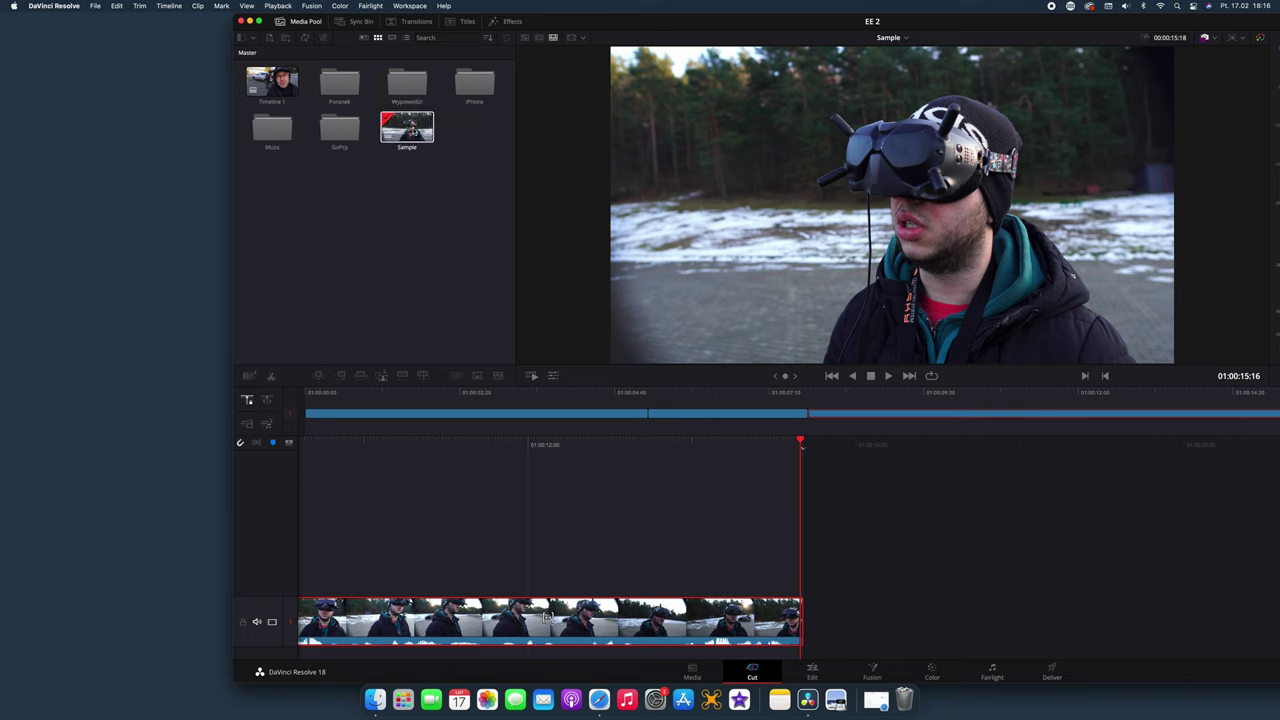
Rename the GoPrp bin to GoPro
right_click(330, 131)
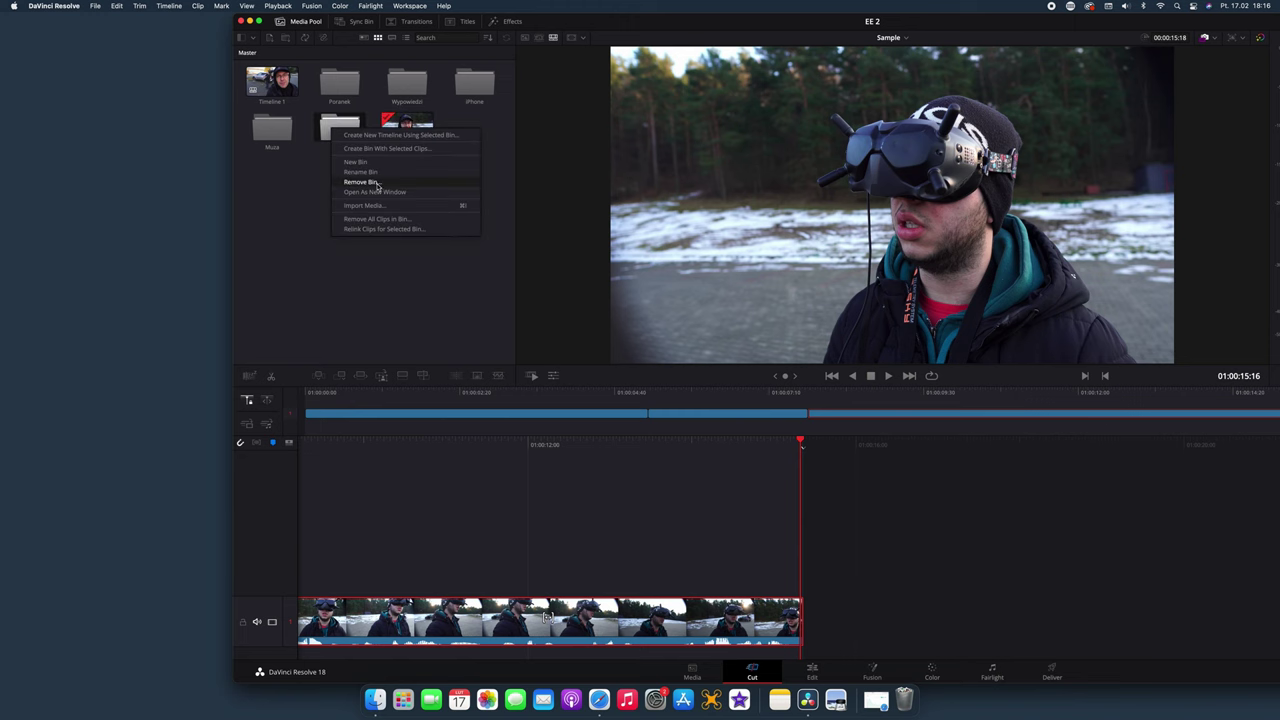
click(371, 171)
text(GoPro)
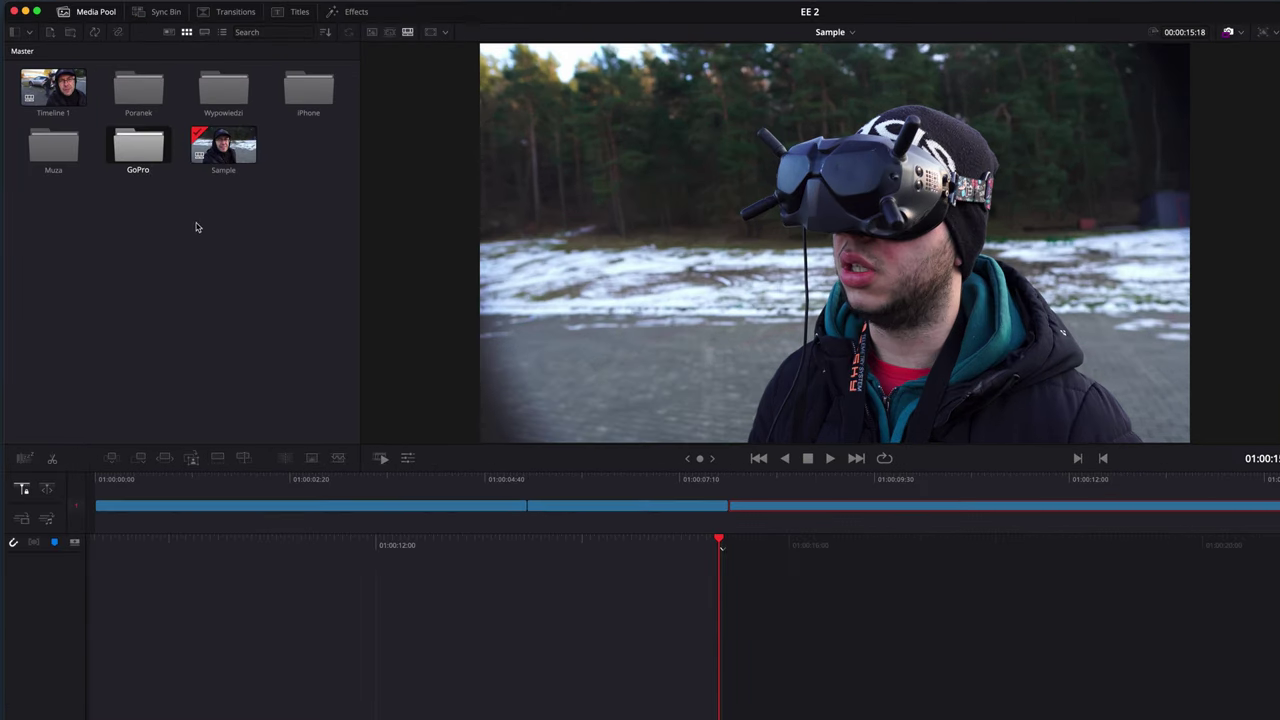
click(192, 228)
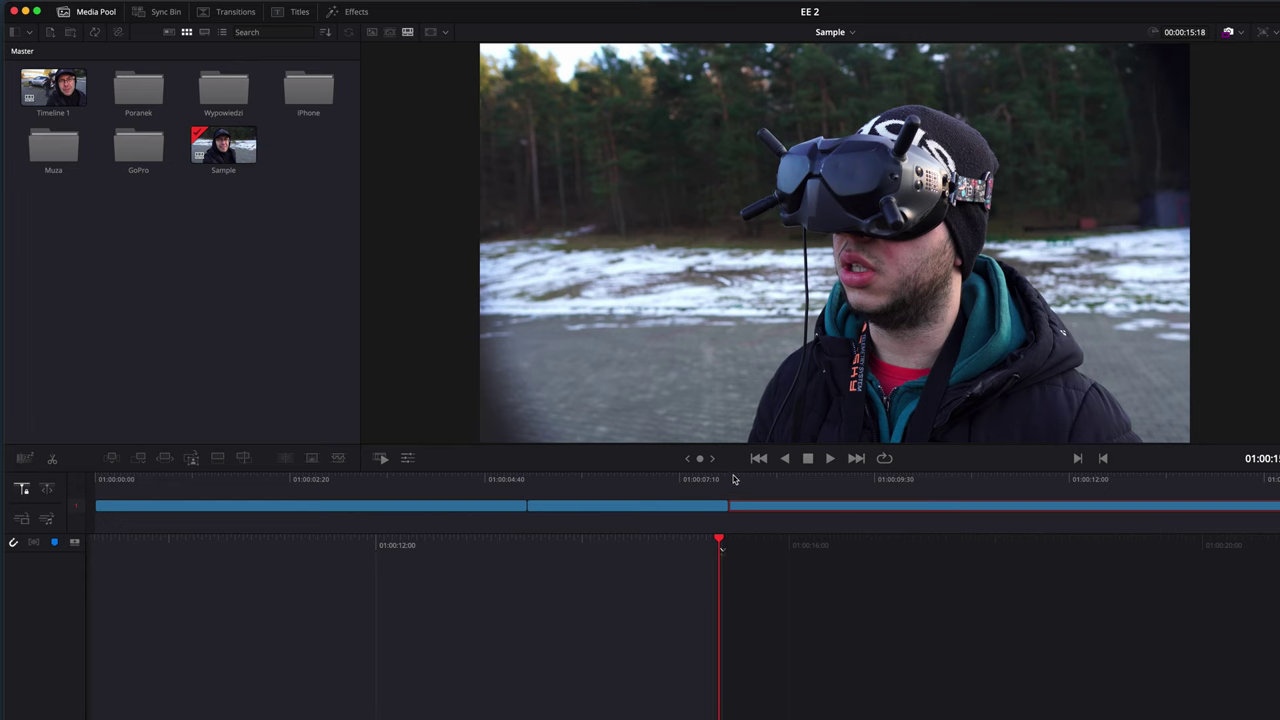
drag(733, 480, 935, 507)
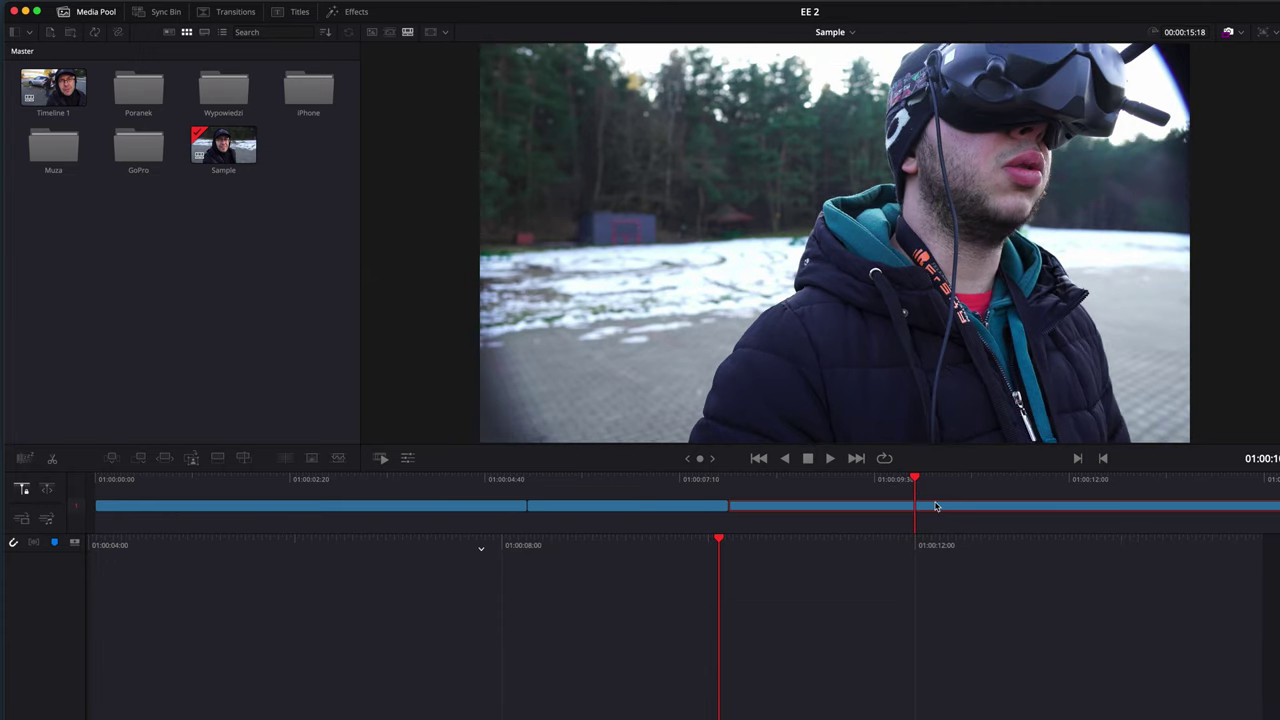
Load GH019924stab.mov from the GoPro bin and mark only its opening seconds
double_click(146, 145)
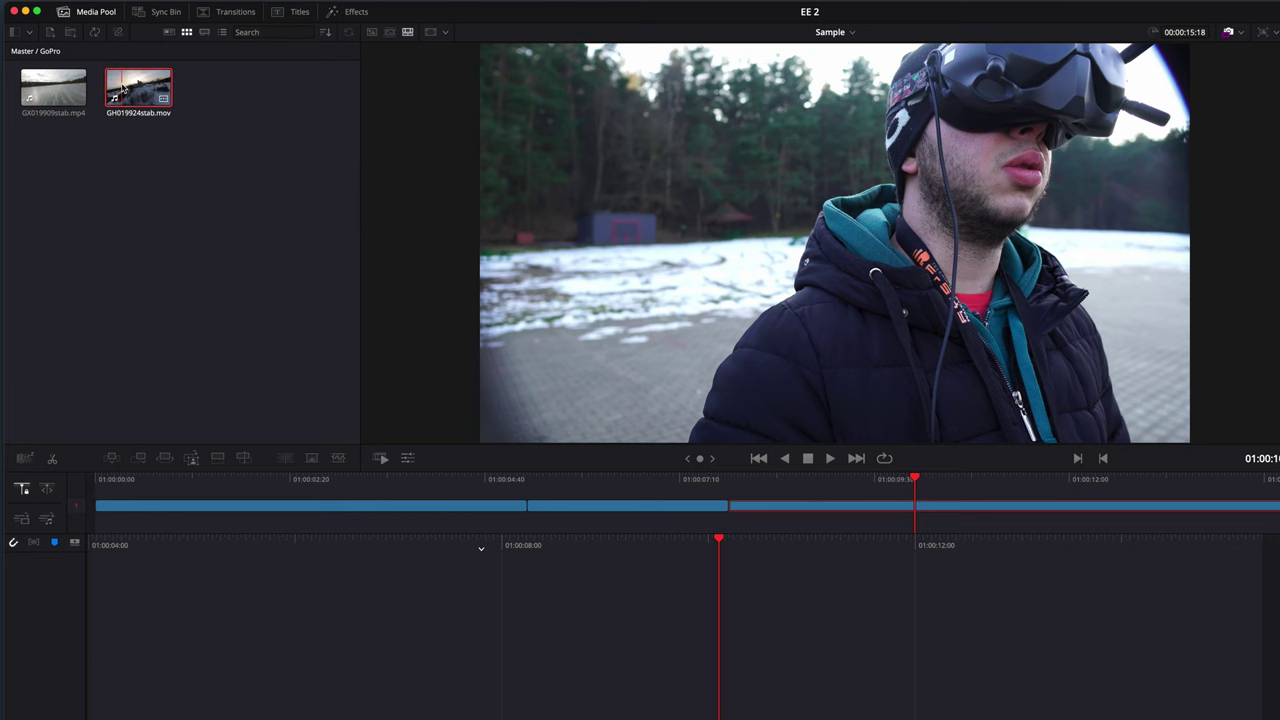
click(120, 88)
mouse_move(371, 428)
mouse_down()
mouse_move(385, 418)
mouse_move(357, 413)
mouse_up()
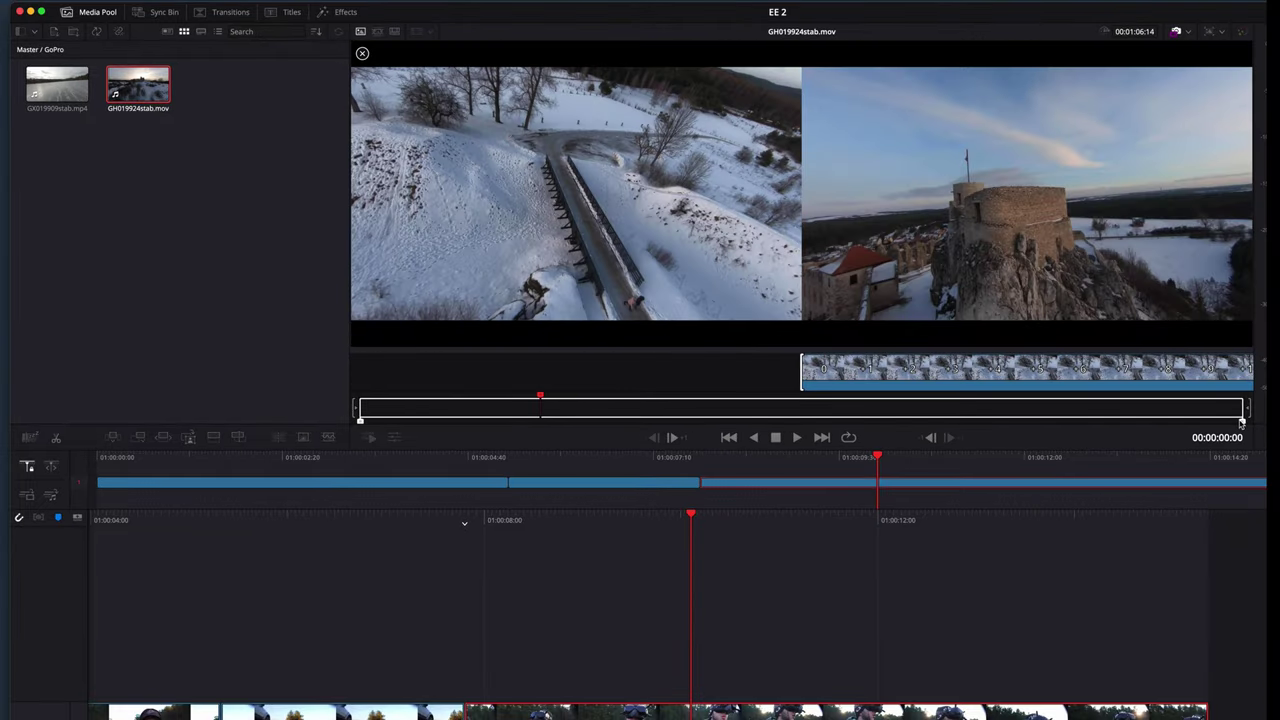
mouse_move(1241, 424)
mouse_down()
mouse_move(418, 412)
mouse_move(471, 414)
mouse_up()
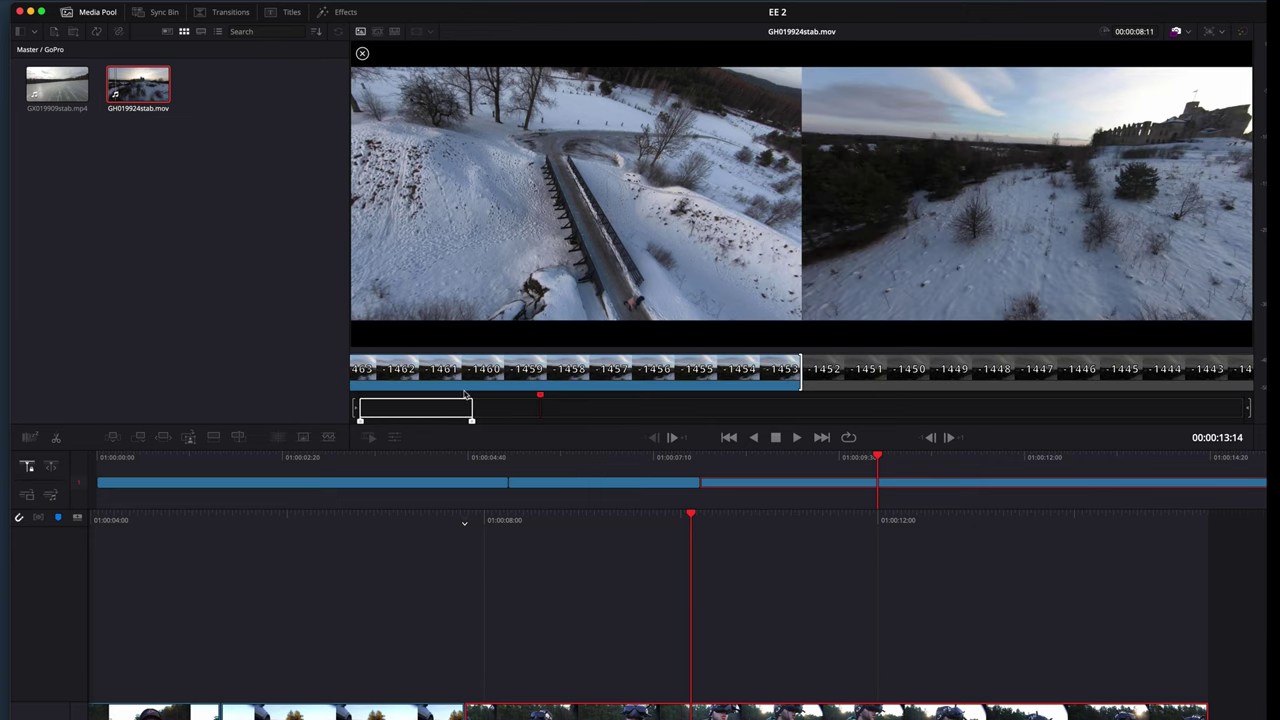
Place the marked GH019924stab.mov portion on track 2 at the playhead and review it
drag(672, 280, 716, 619)
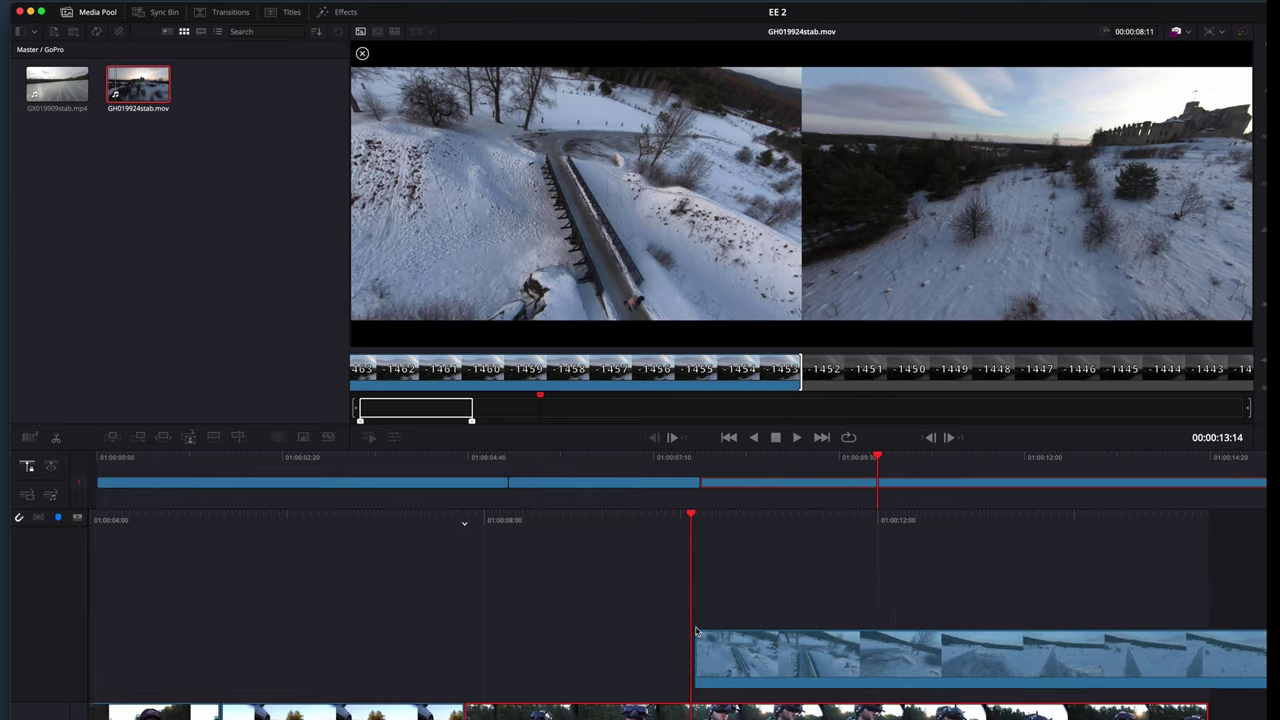
drag(716, 619, 702, 619)
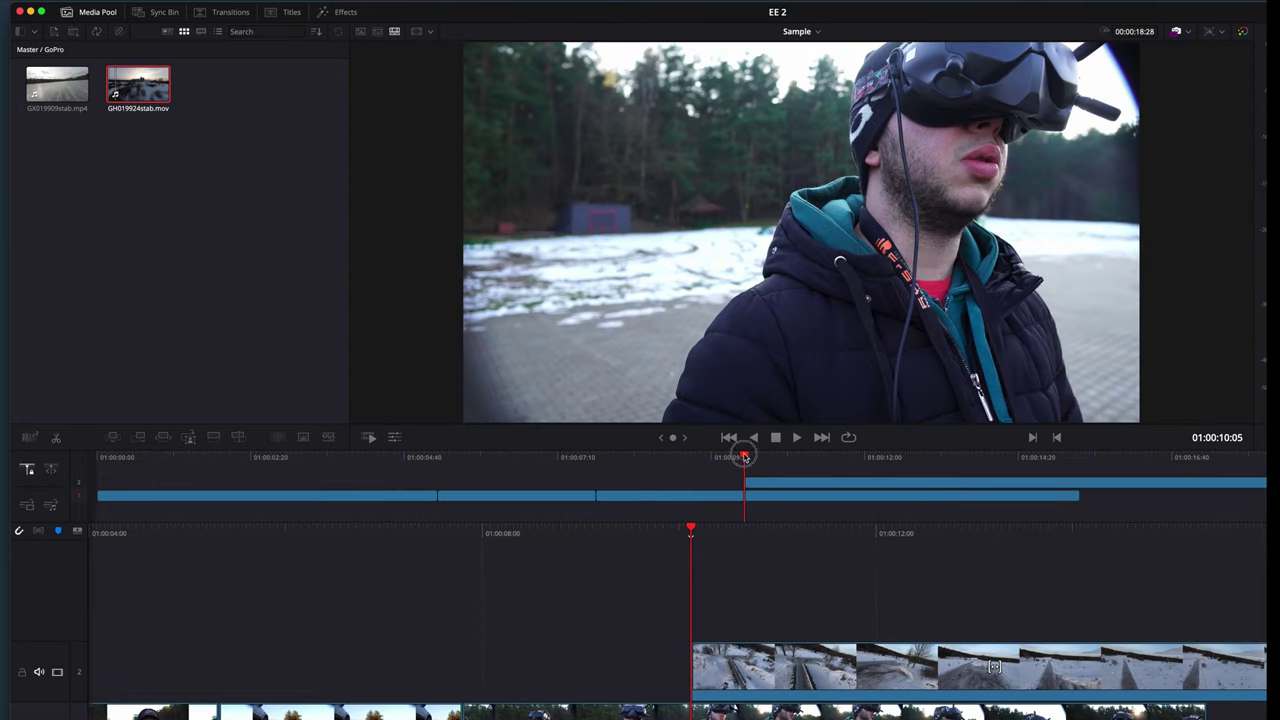
mouse_move(743, 460)
mouse_down()
mouse_move(214, 468)
mouse_move(620, 478)
mouse_up()
Select C4578.MP4 and set Inspector Zoom to 1.290 and Position Y to -170
click(628, 498)
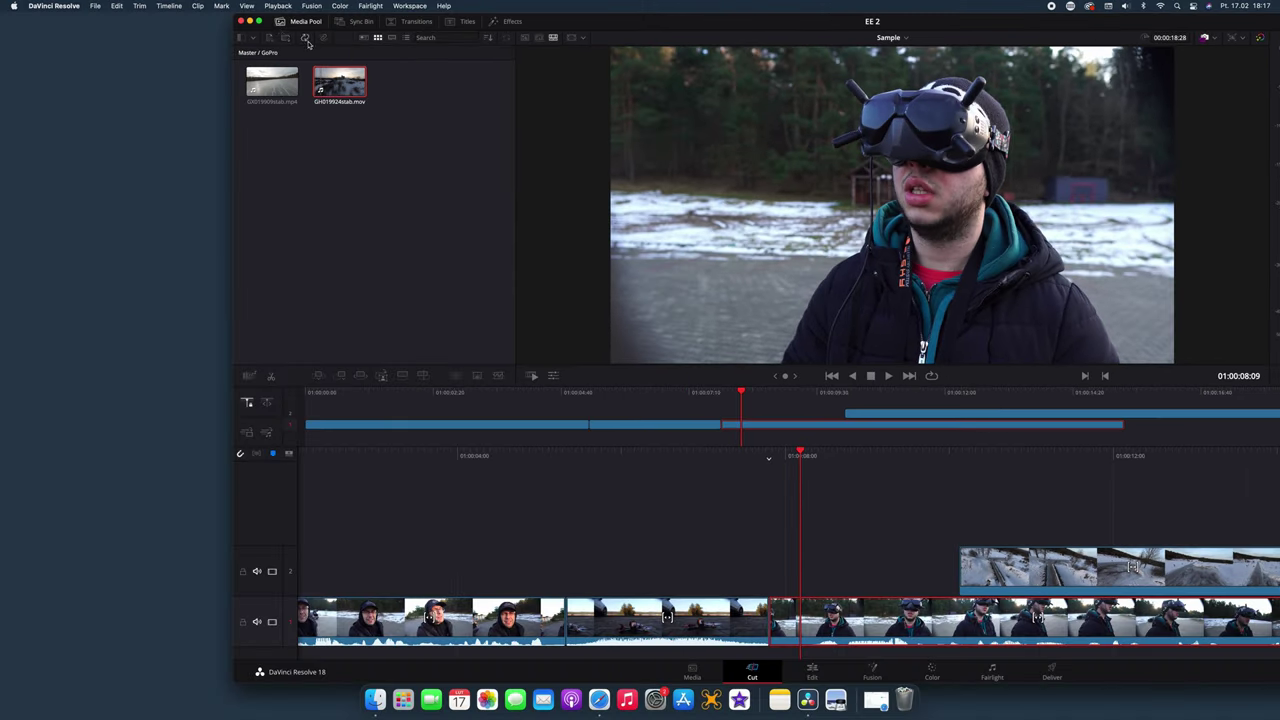
click(260, 22)
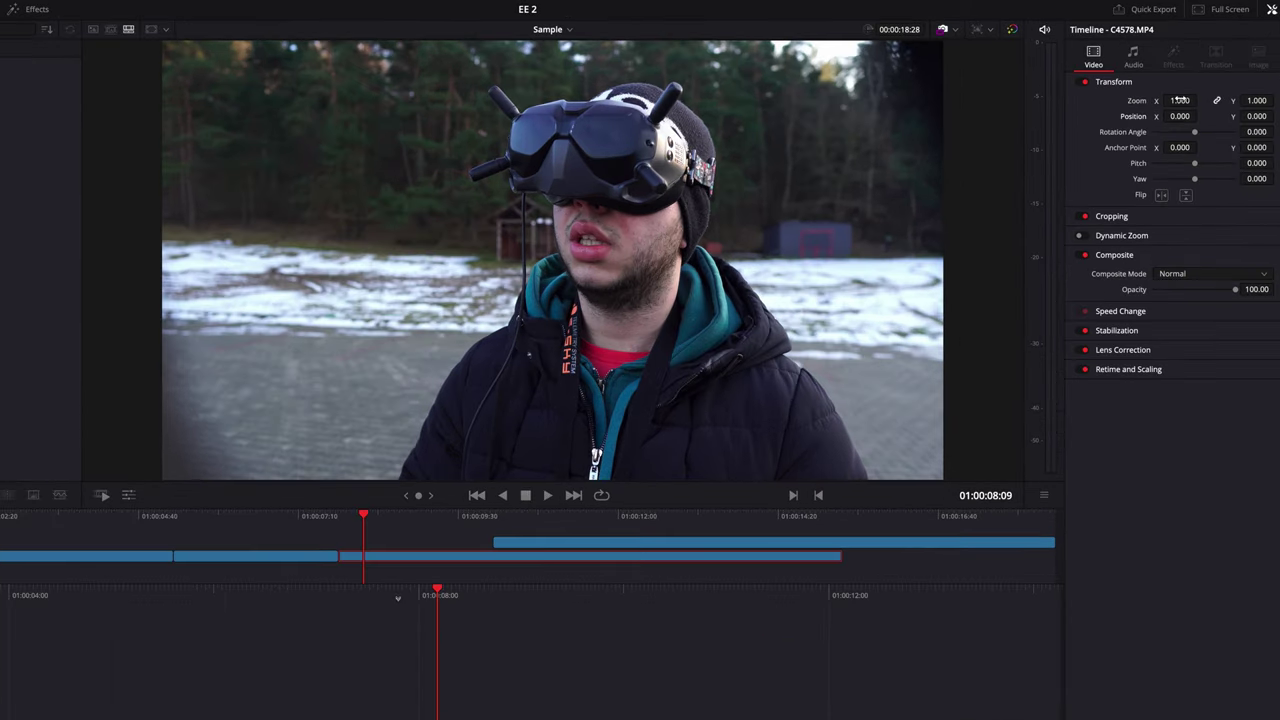
mouse_move(1181, 101)
mouse_down()
mouse_move(1199, 101)
mouse_move(1181, 101)
mouse_up()
text(1.290)
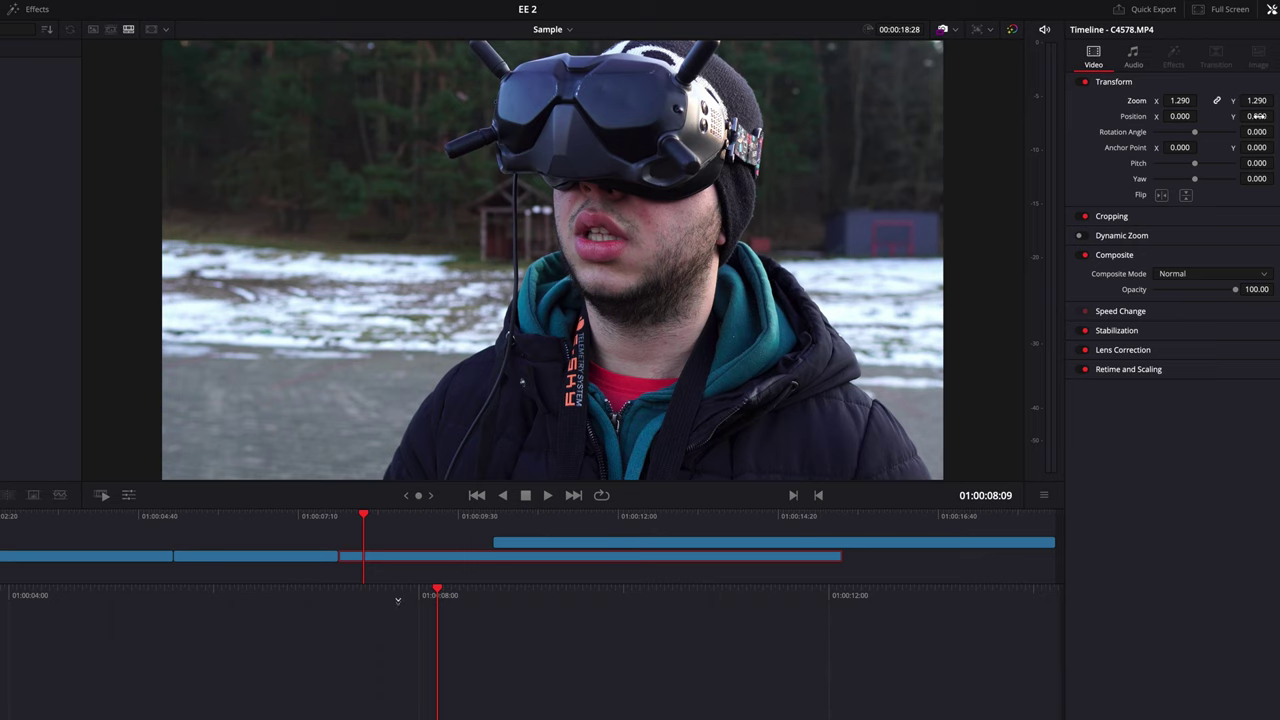
drag(1256, 116, 1160, 132)
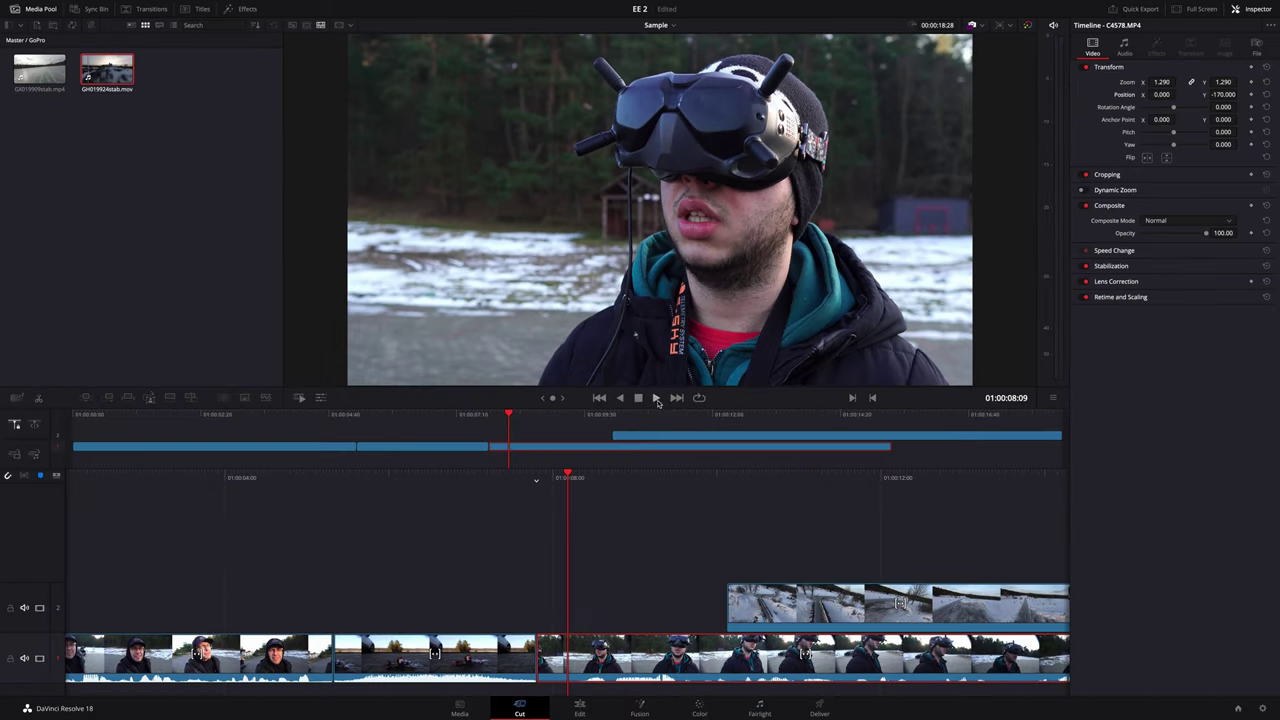
Split the track 2 GoPro clip at the talking-head clip's end and delete the overhang
click(656, 398)
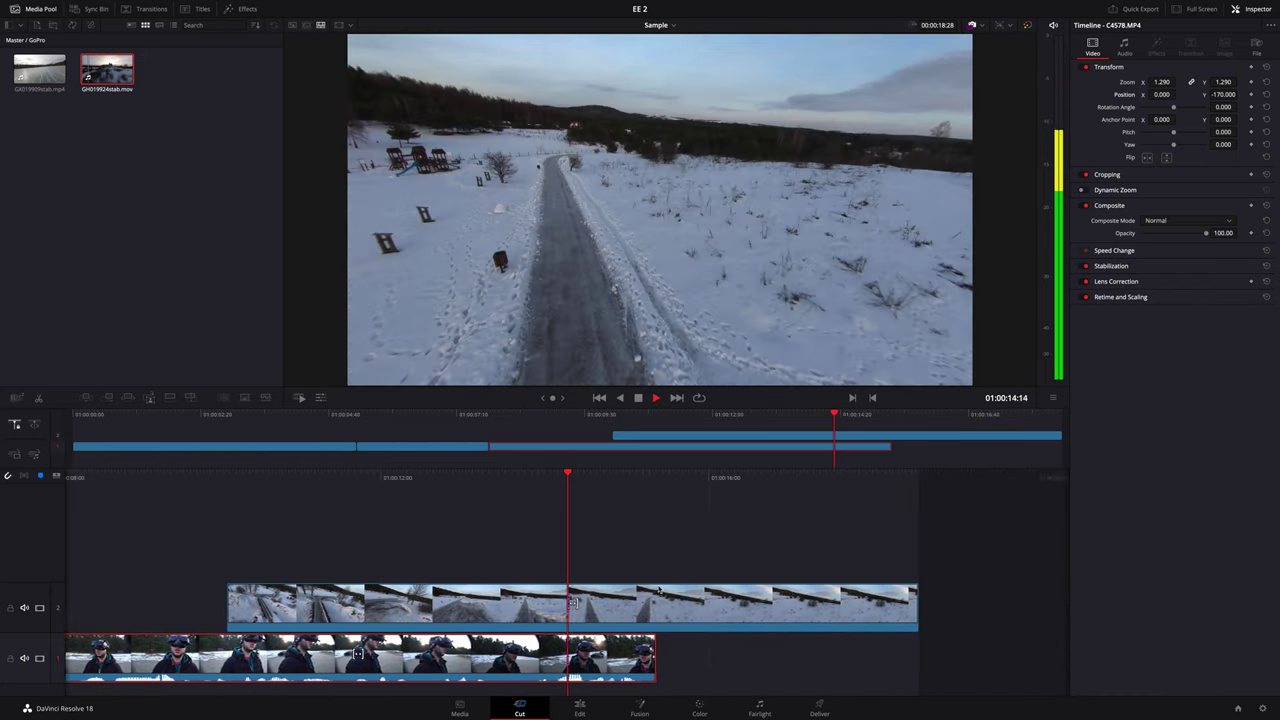
key(space)
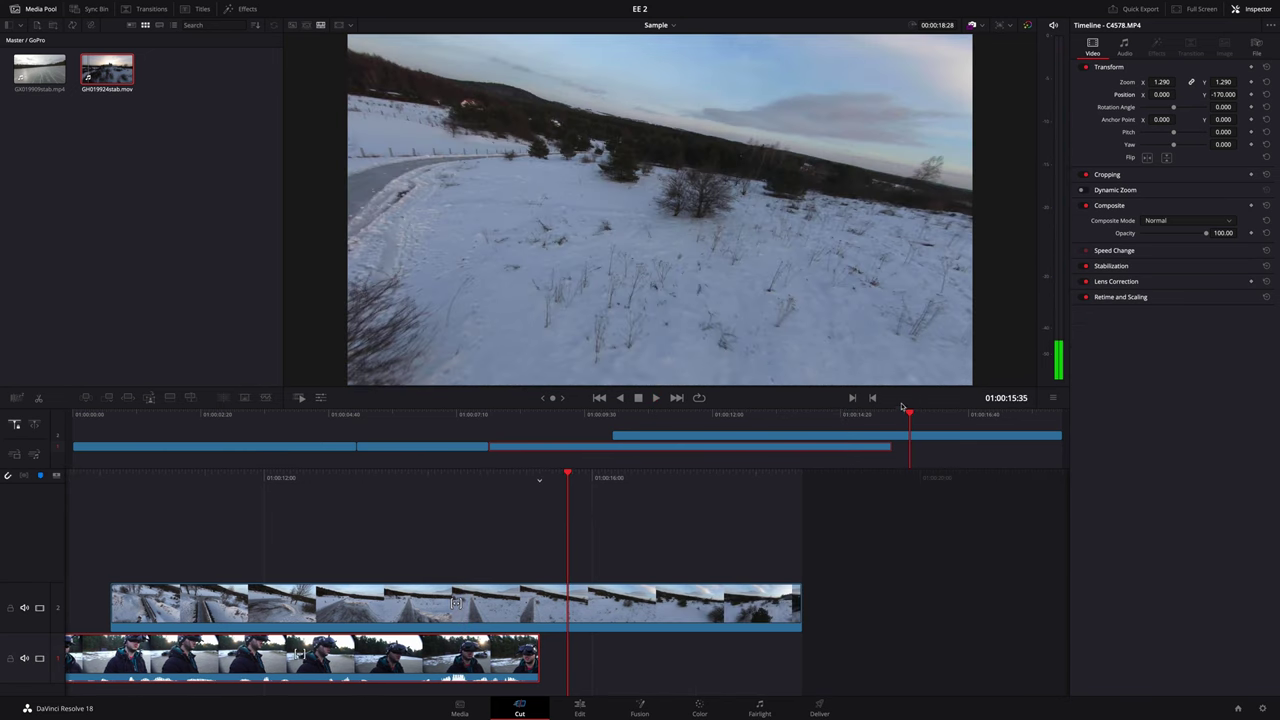
click(893, 437)
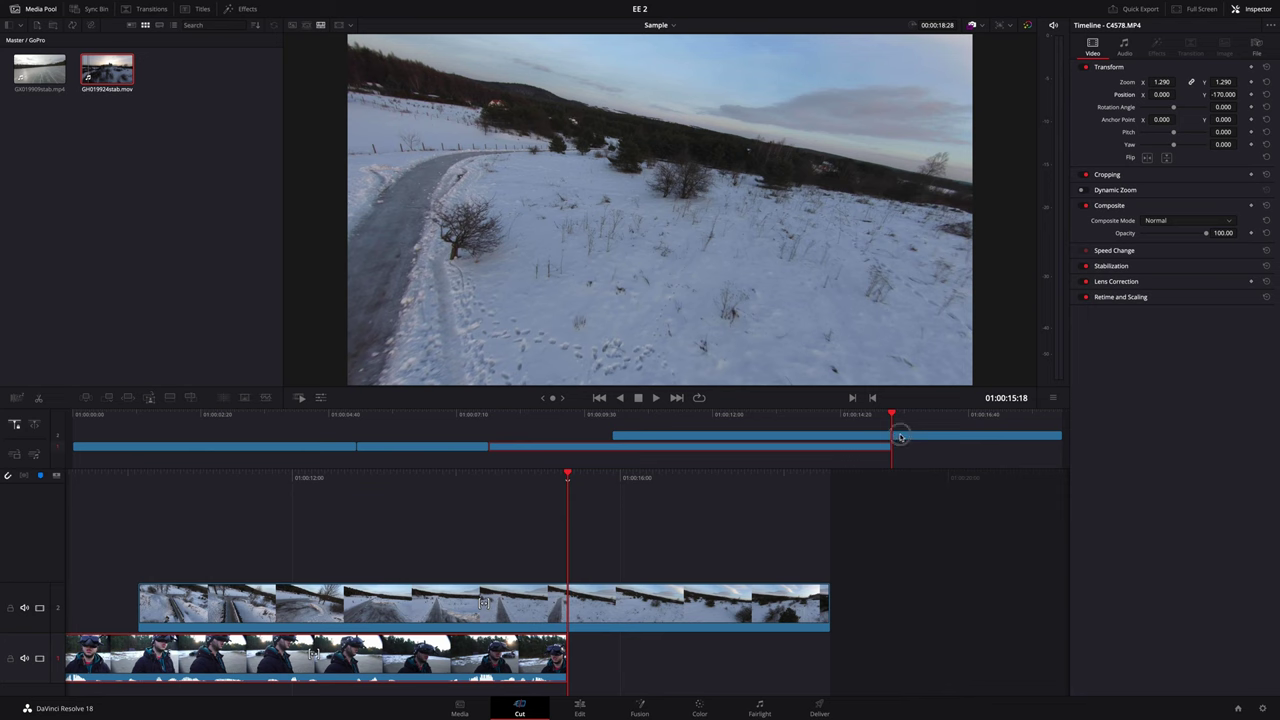
click(900, 437)
key(ctrl+b)
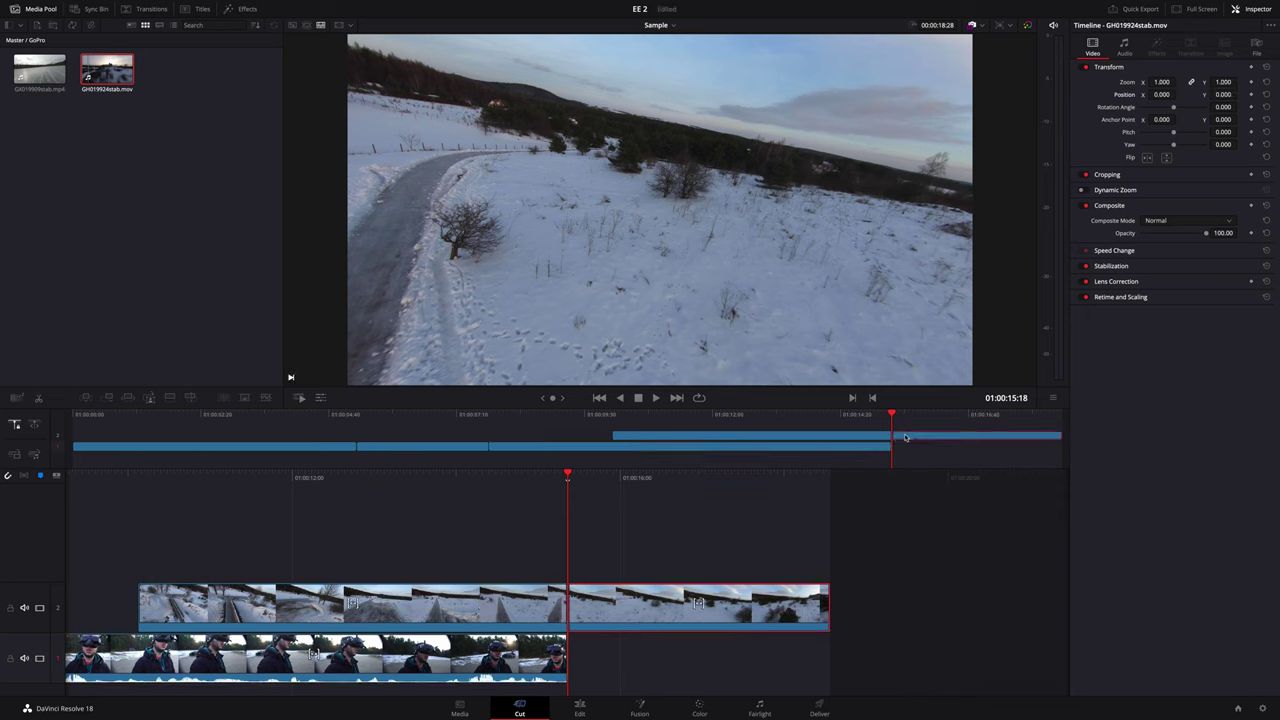
key(Delete)
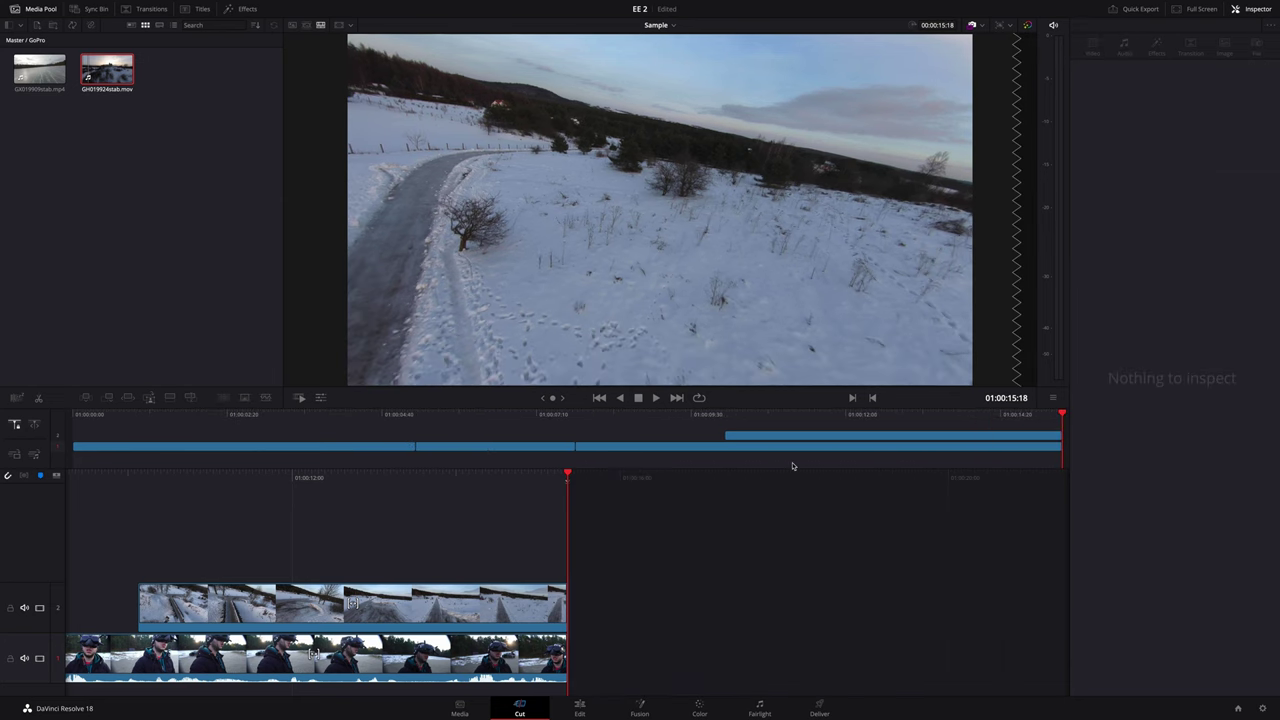
Check the track 1 clips' framing by selecting them and scrubbing the timeline
click(825, 446)
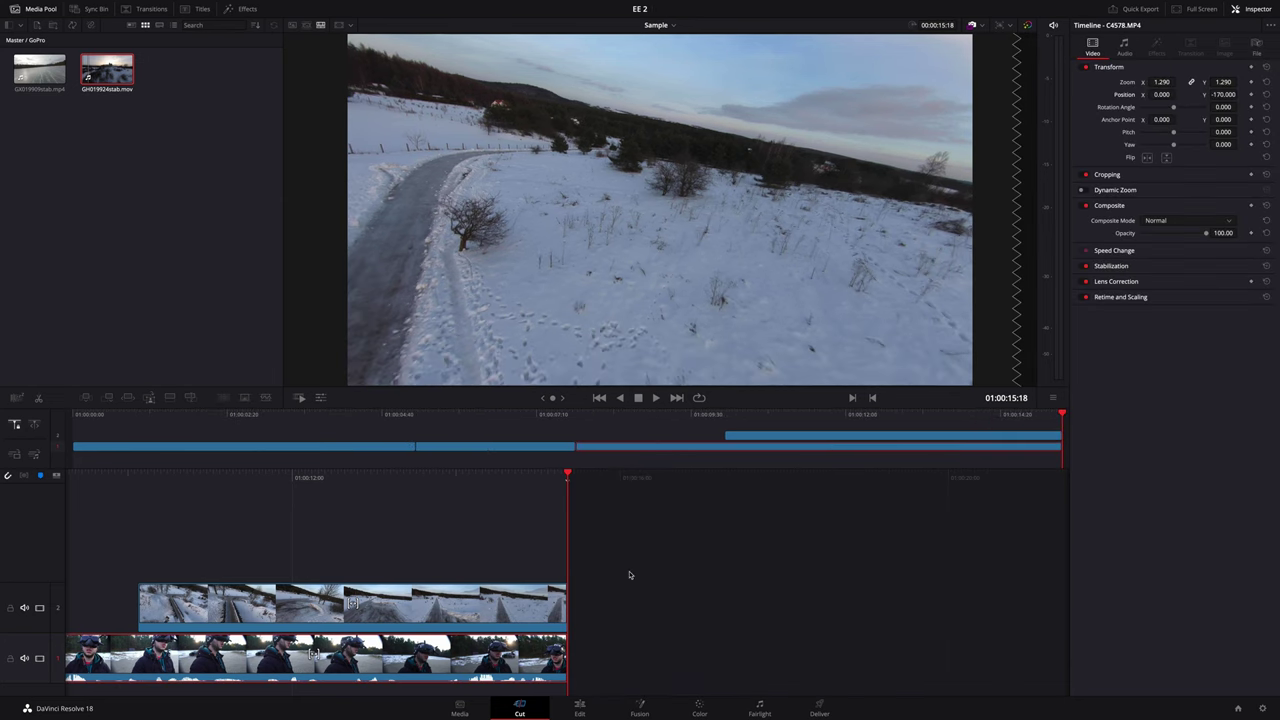
mouse_move(1062, 414)
mouse_down()
mouse_move(397, 446)
mouse_move(537, 449)
mouse_up()
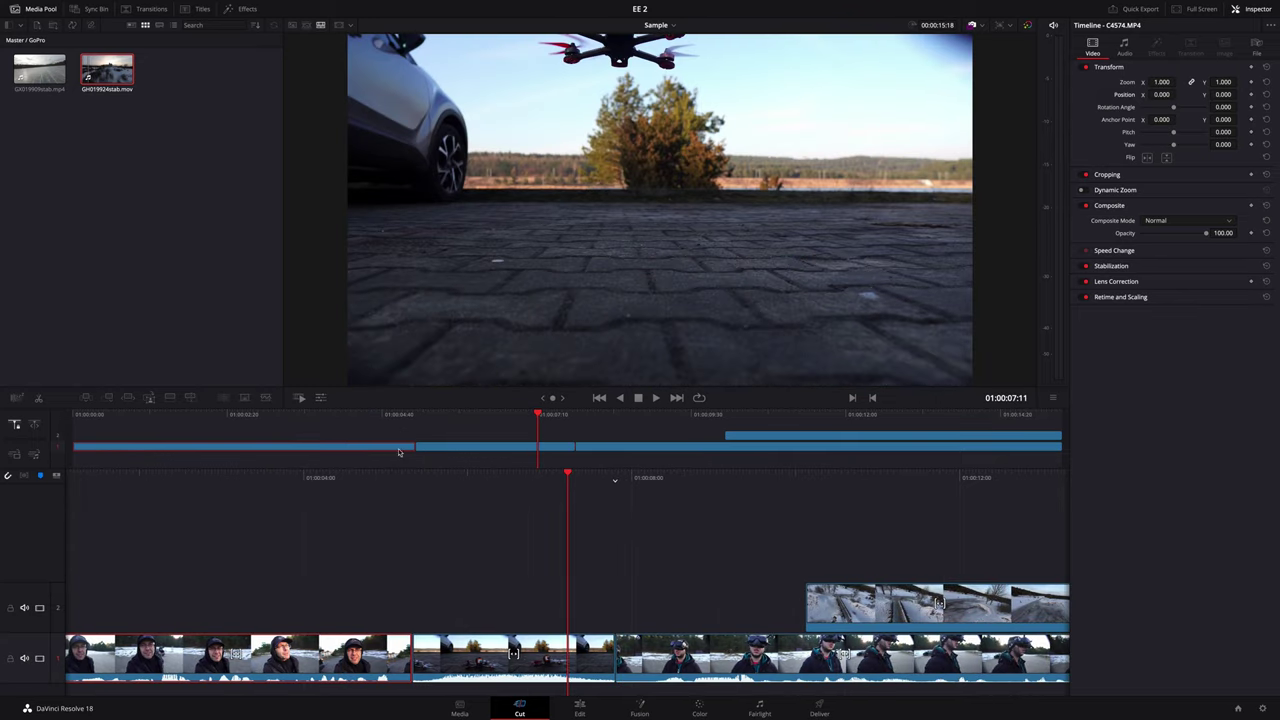
click(465, 447)
click(636, 447)
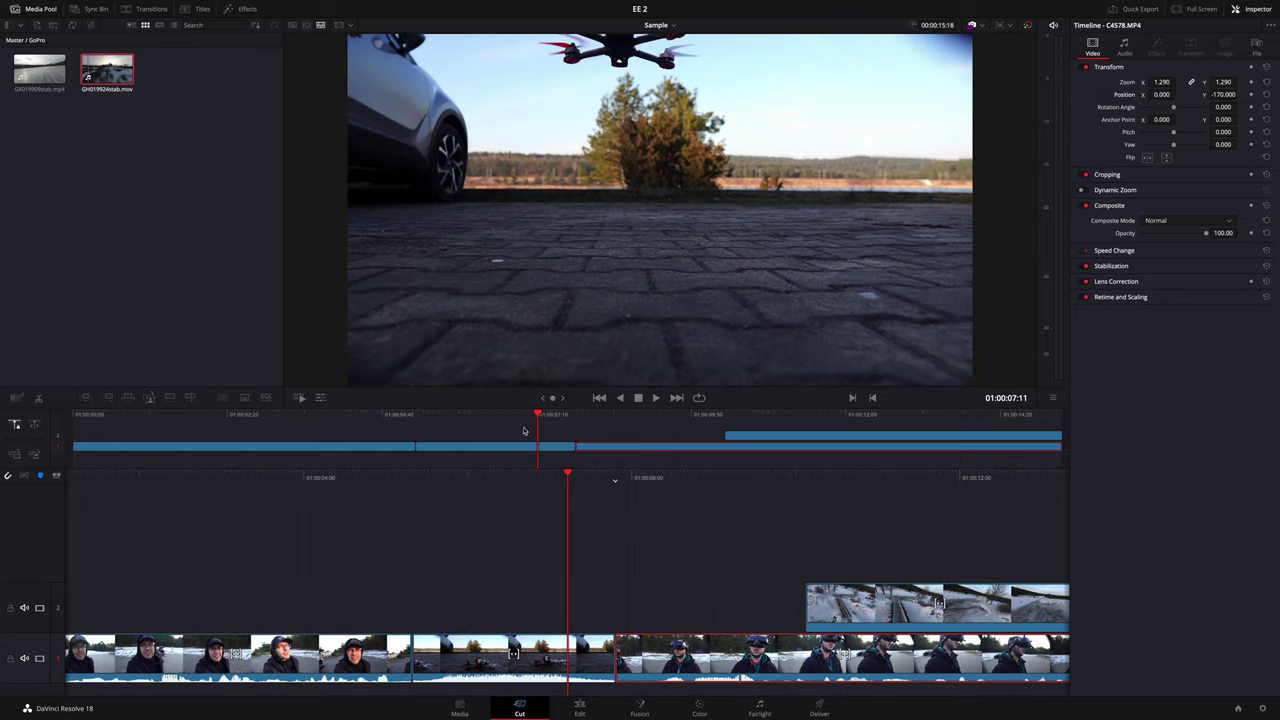
drag(537, 418, 883, 420)
drag(808, 419, 483, 429)
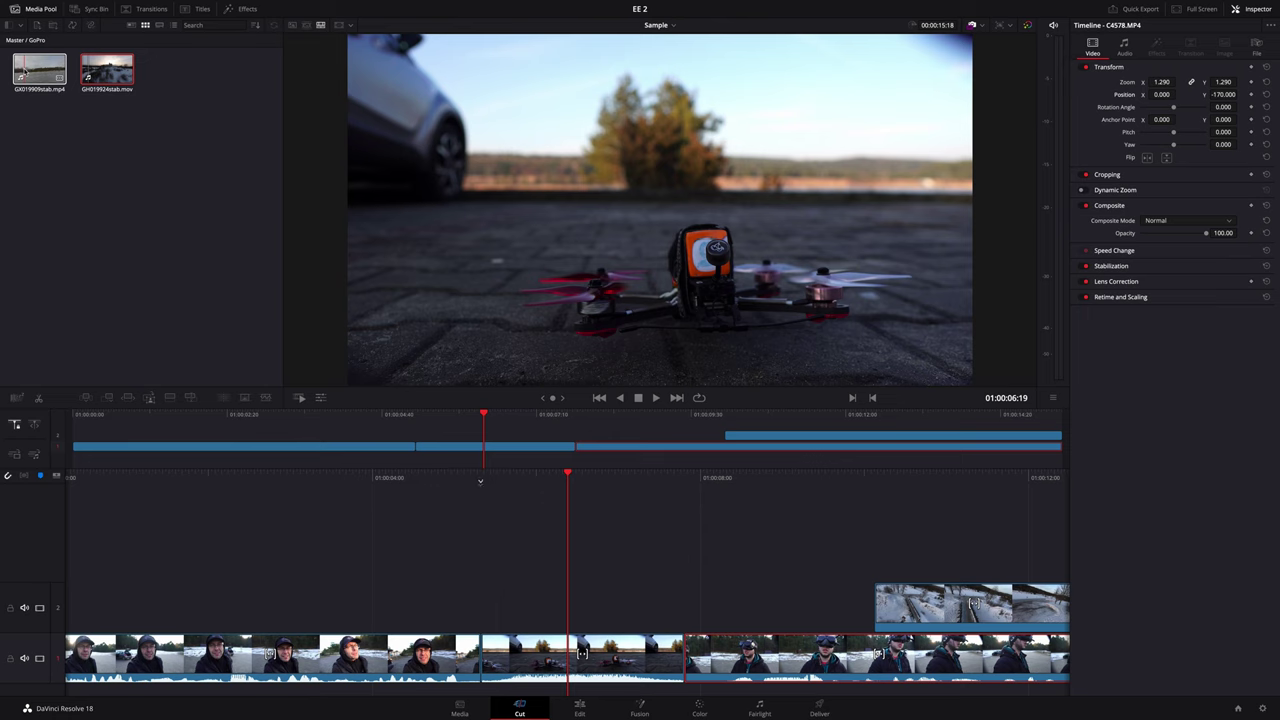
click(27, 74)
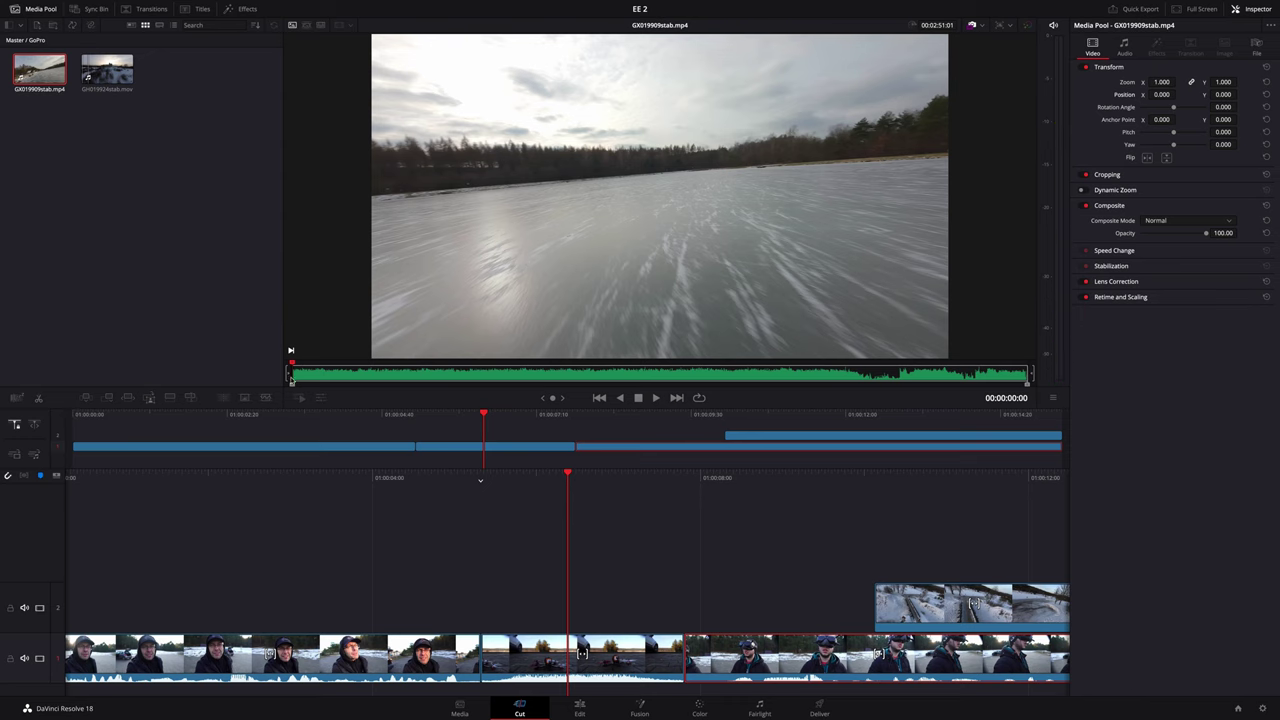
drag(293, 386, 290, 384)
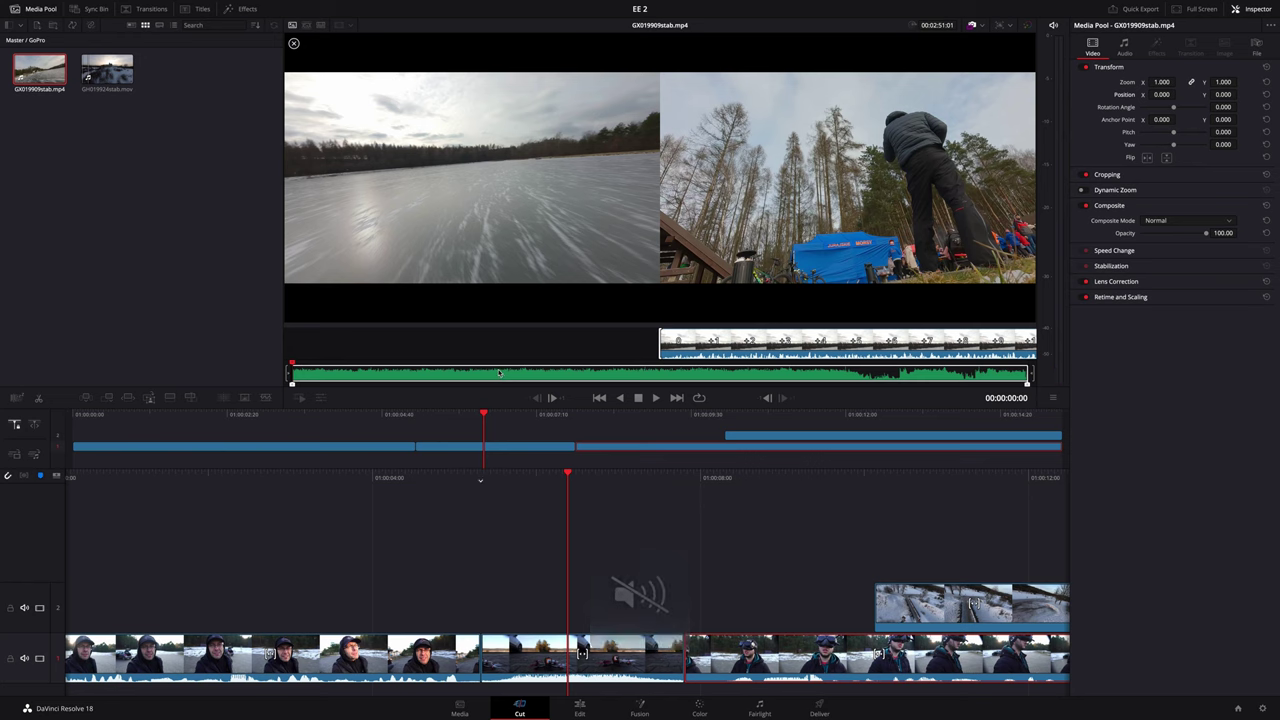
key(space)
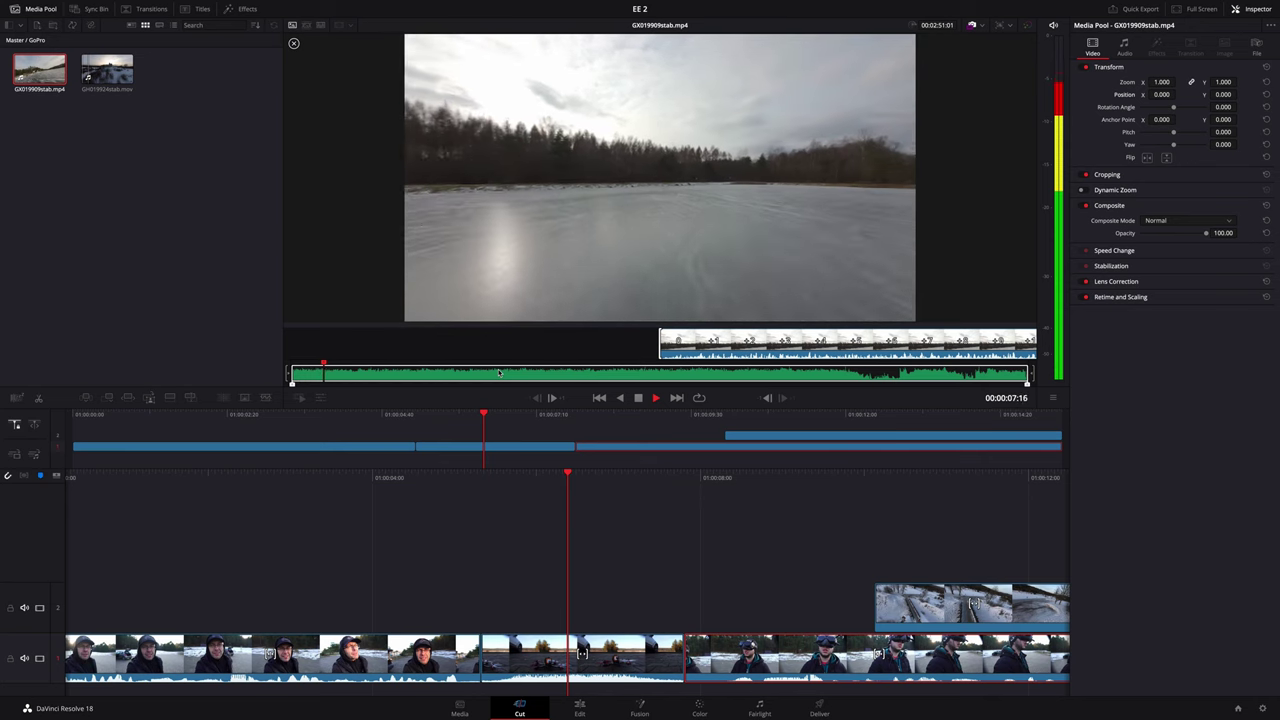
key(space)
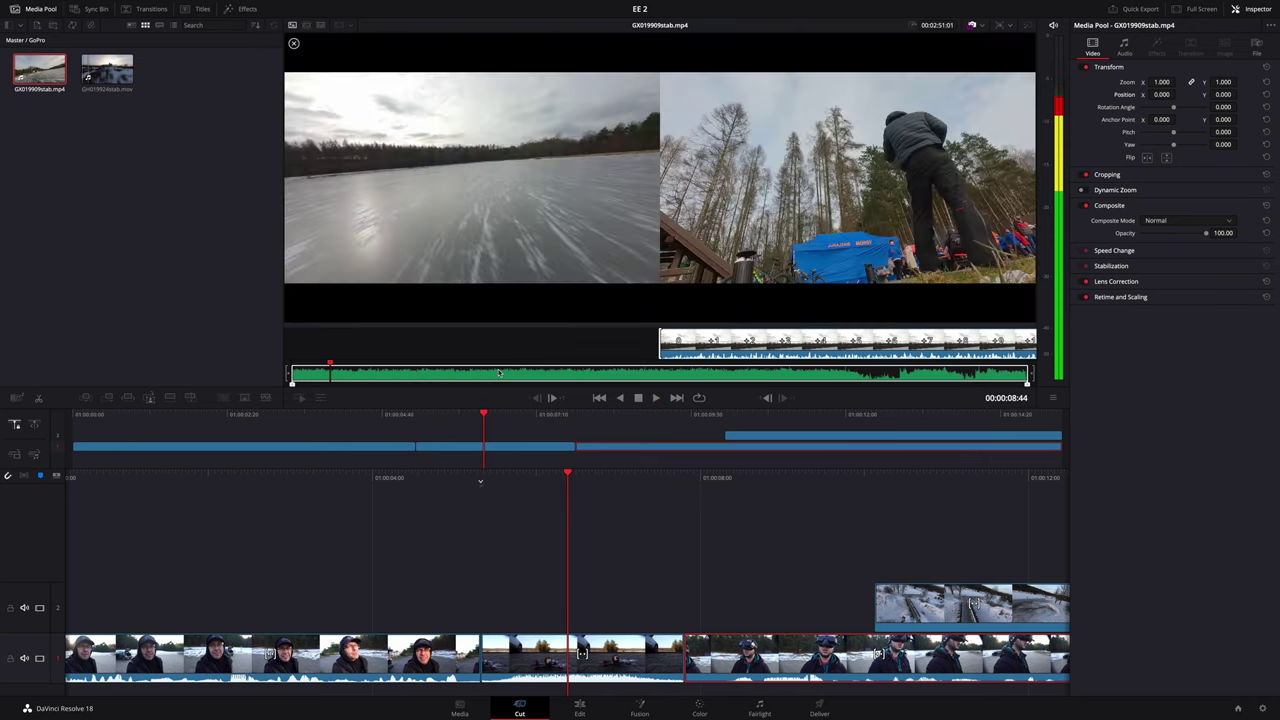
key(o)
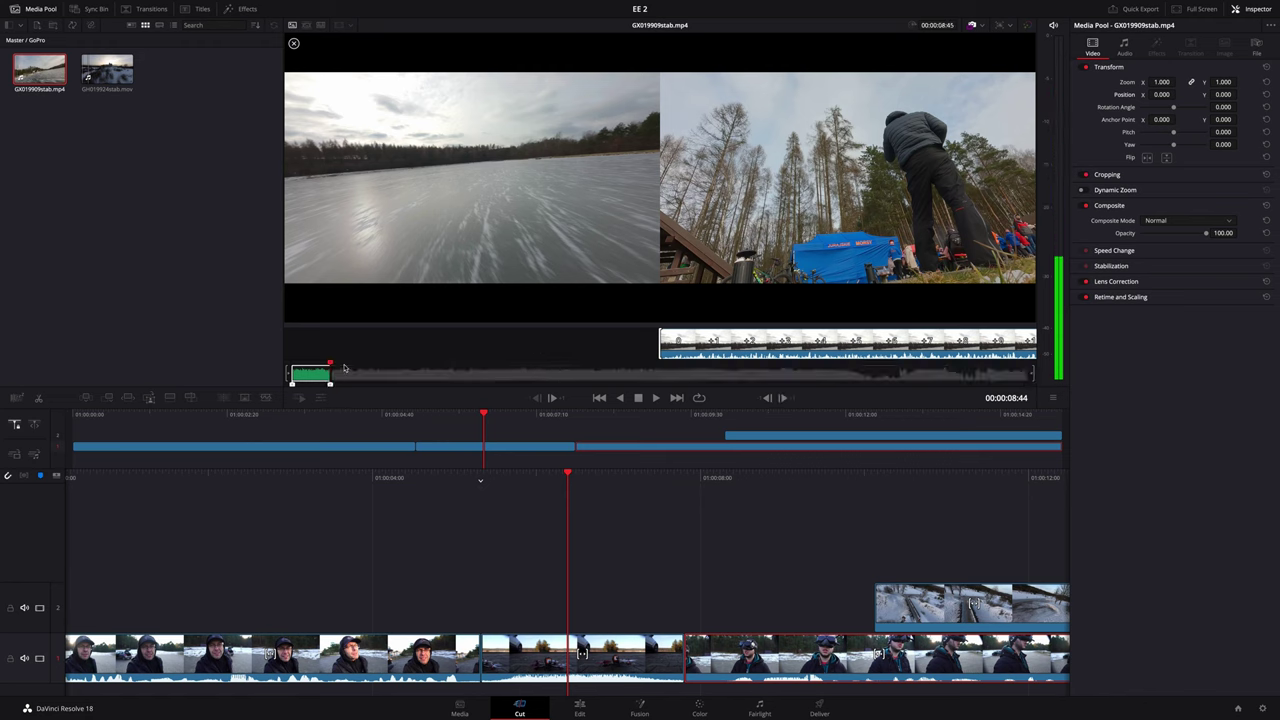
mouse_move(473, 236)
mouse_down()
mouse_move(101, 467)
mouse_move(73, 446)
mouse_up()
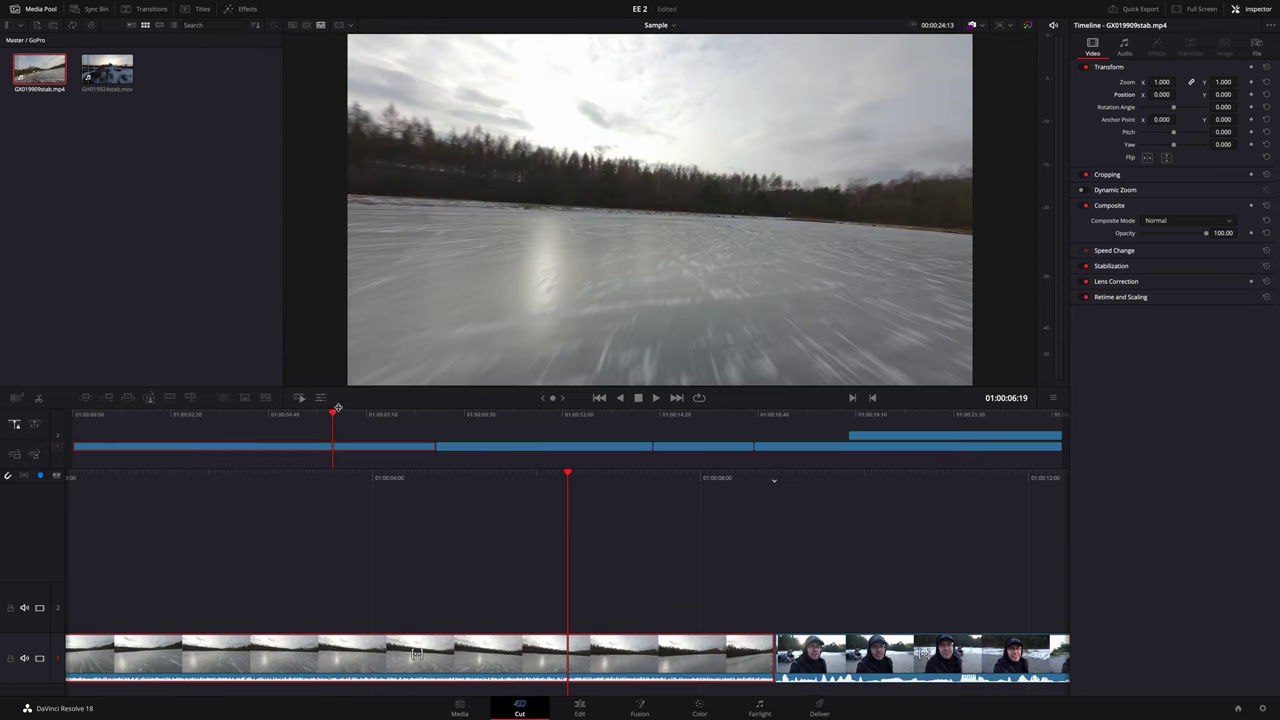
mouse_move(335, 414)
mouse_down()
mouse_move(139, 432)
mouse_move(436, 440)
mouse_up()
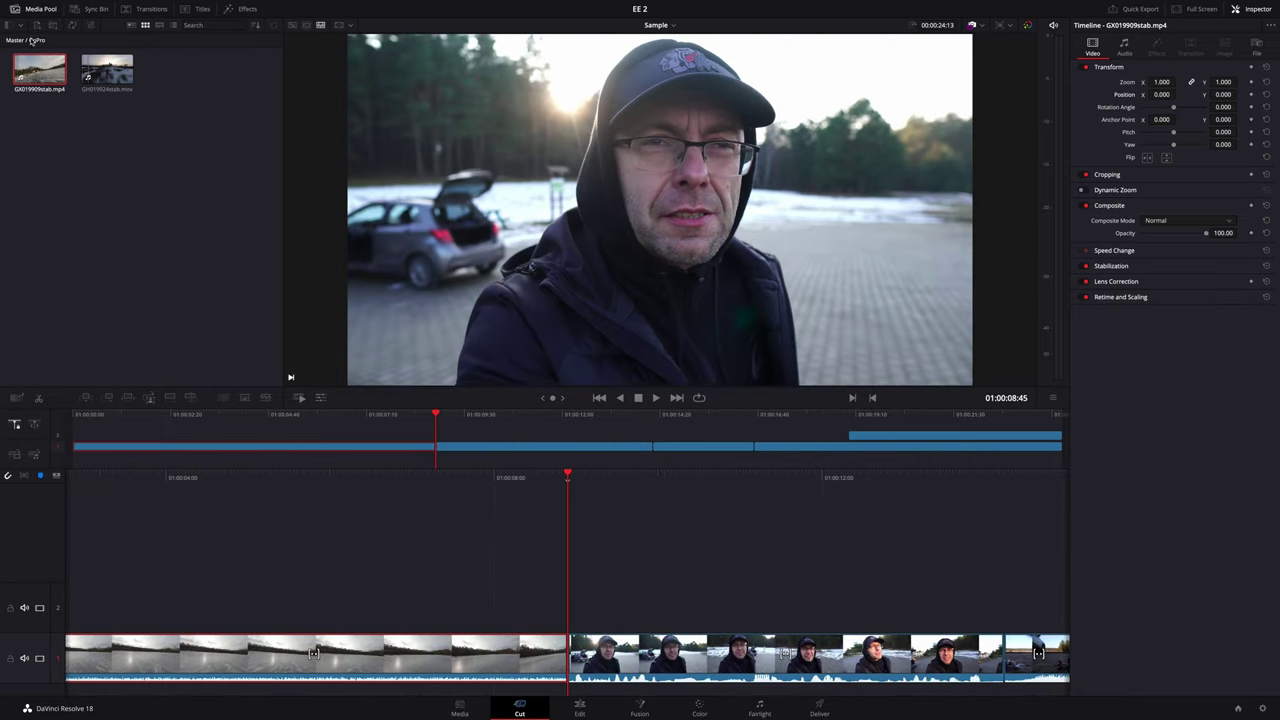
Open the Muza folder and load Swørn - Butterfly.mp3 in the source viewer
click(13, 40)
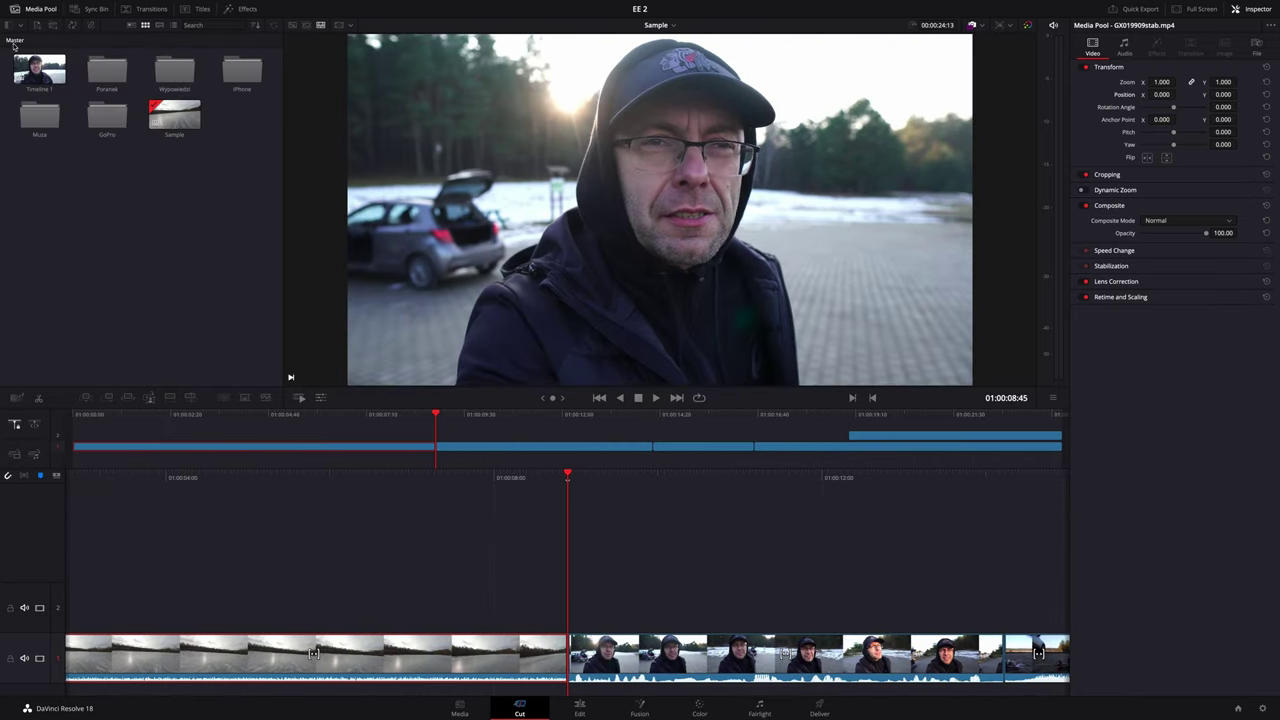
double_click(42, 117)
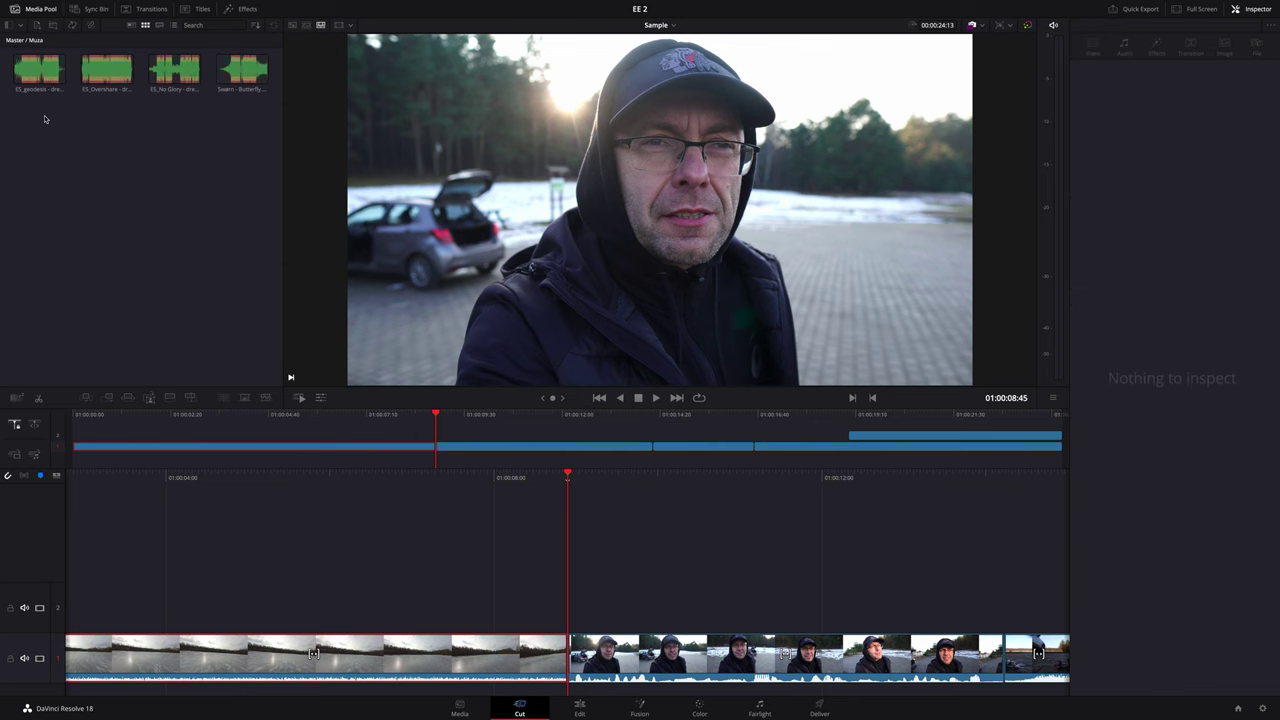
click(232, 69)
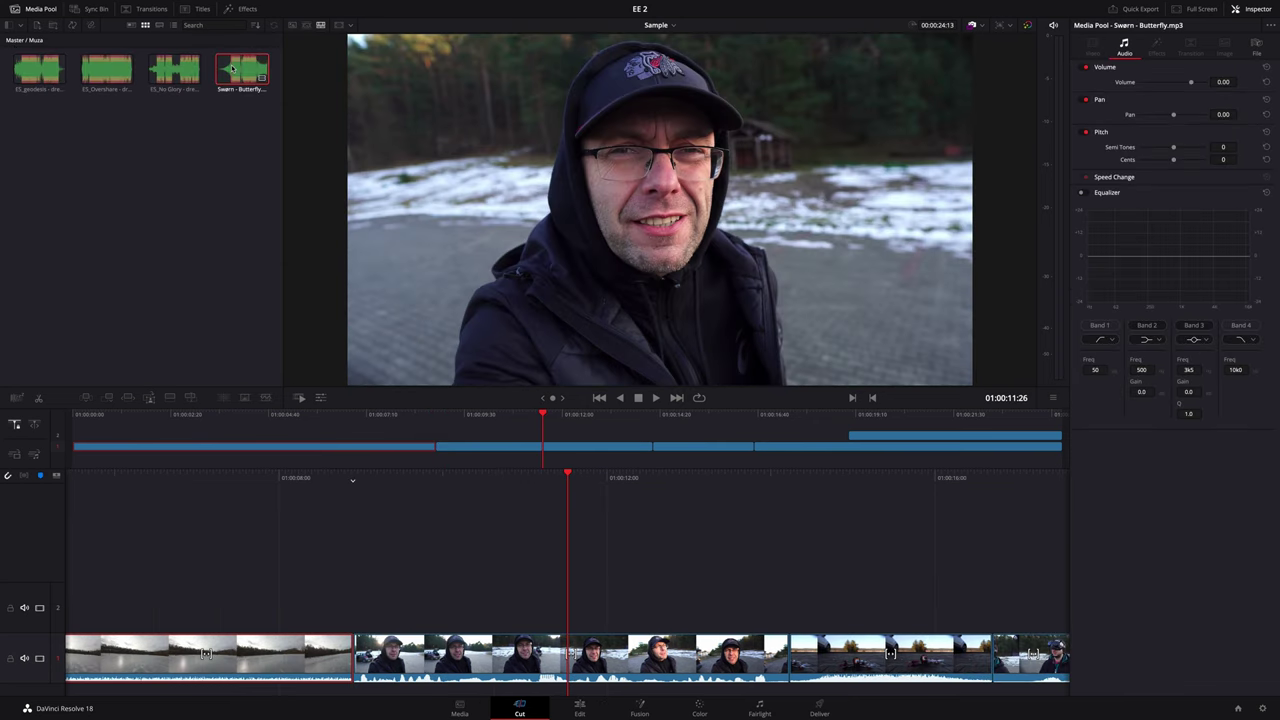
double_click(232, 69)
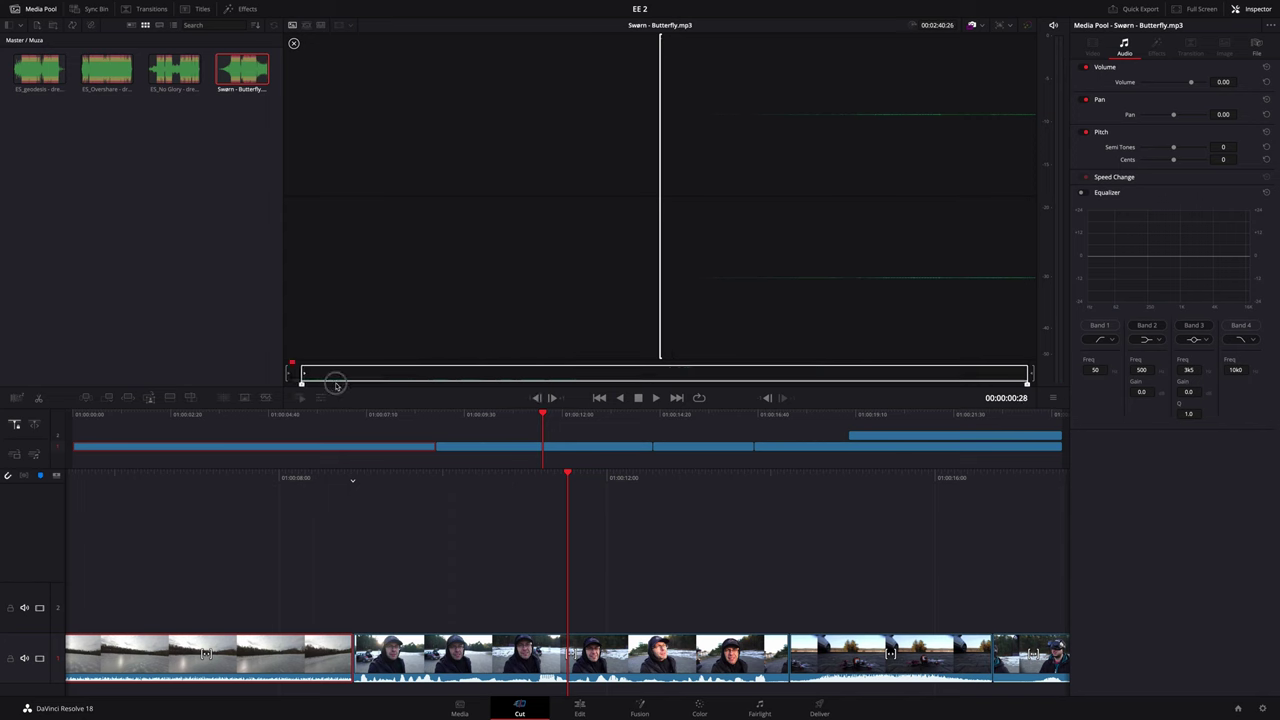
Mark the music's in and out points, preview around 46 seconds, and drag it to the timeline
drag(293, 378, 481, 388)
drag(1025, 385, 669, 383)
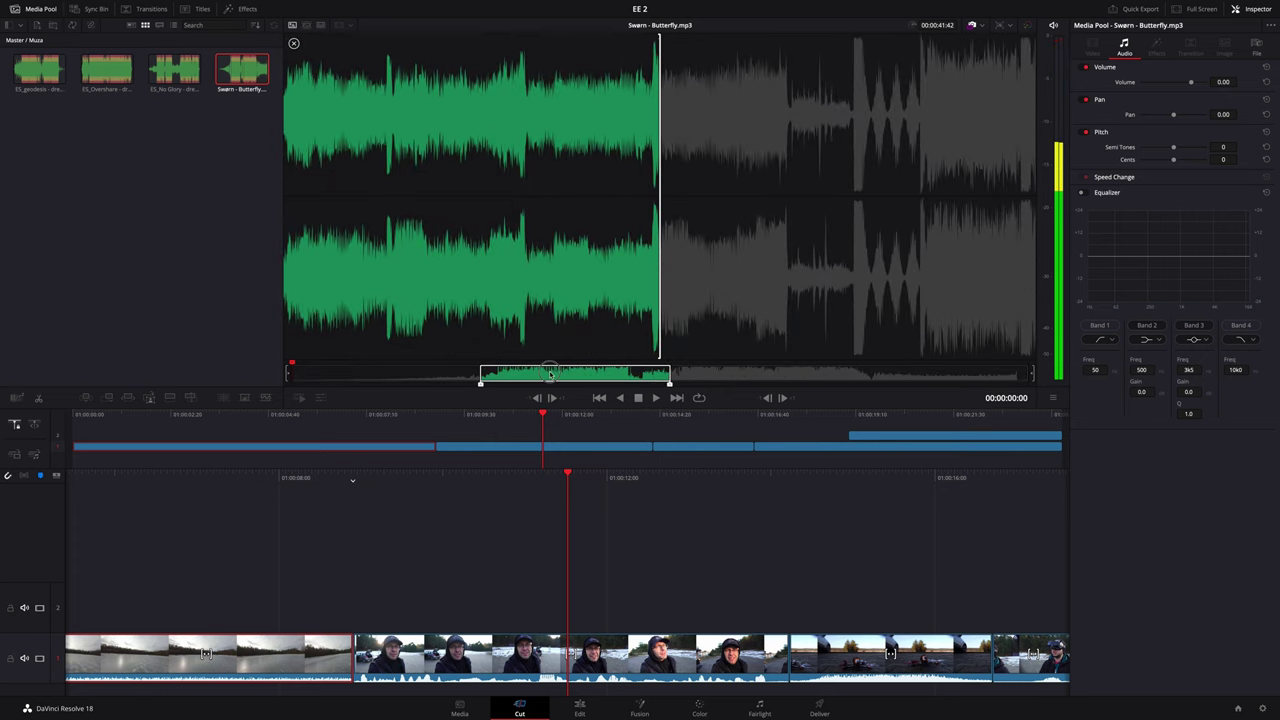
click(503, 378)
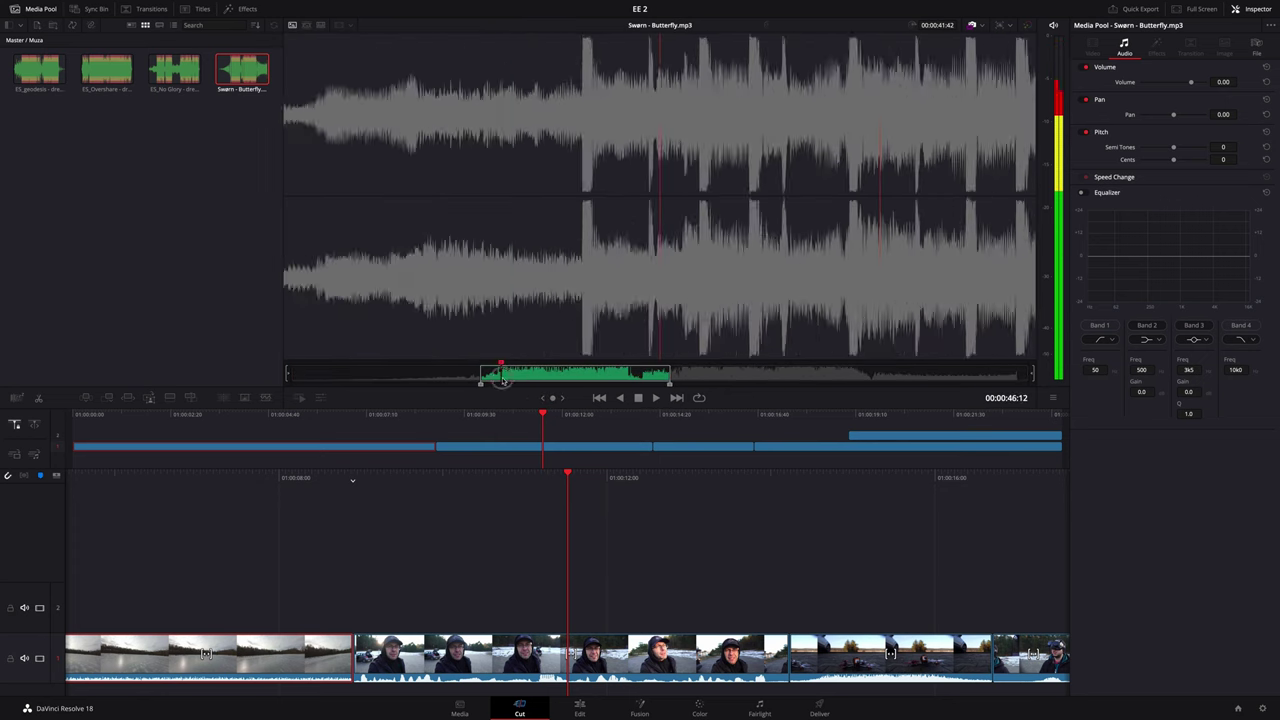
drag(504, 381, 512, 377)
drag(537, 272, 74, 461)
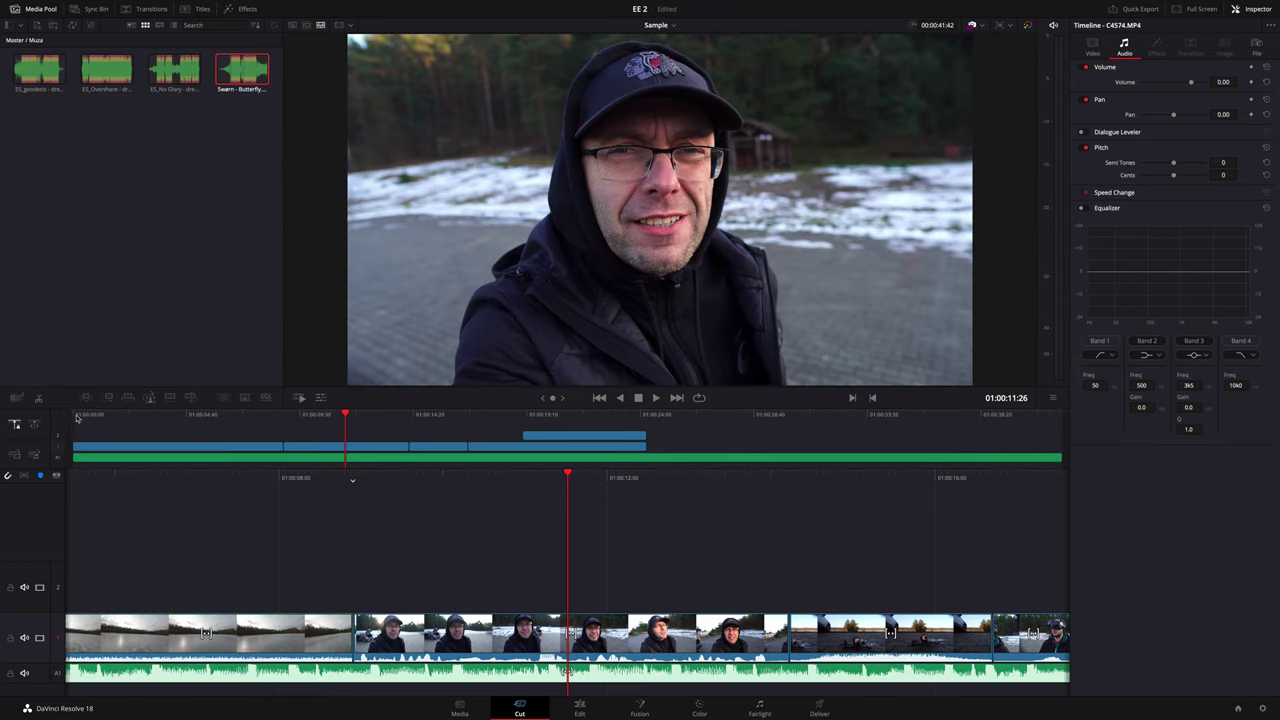
Drop the music into the timeline and set the GoPro skating clip's volume to -100
click(74, 414)
drag(75, 416, 110, 422)
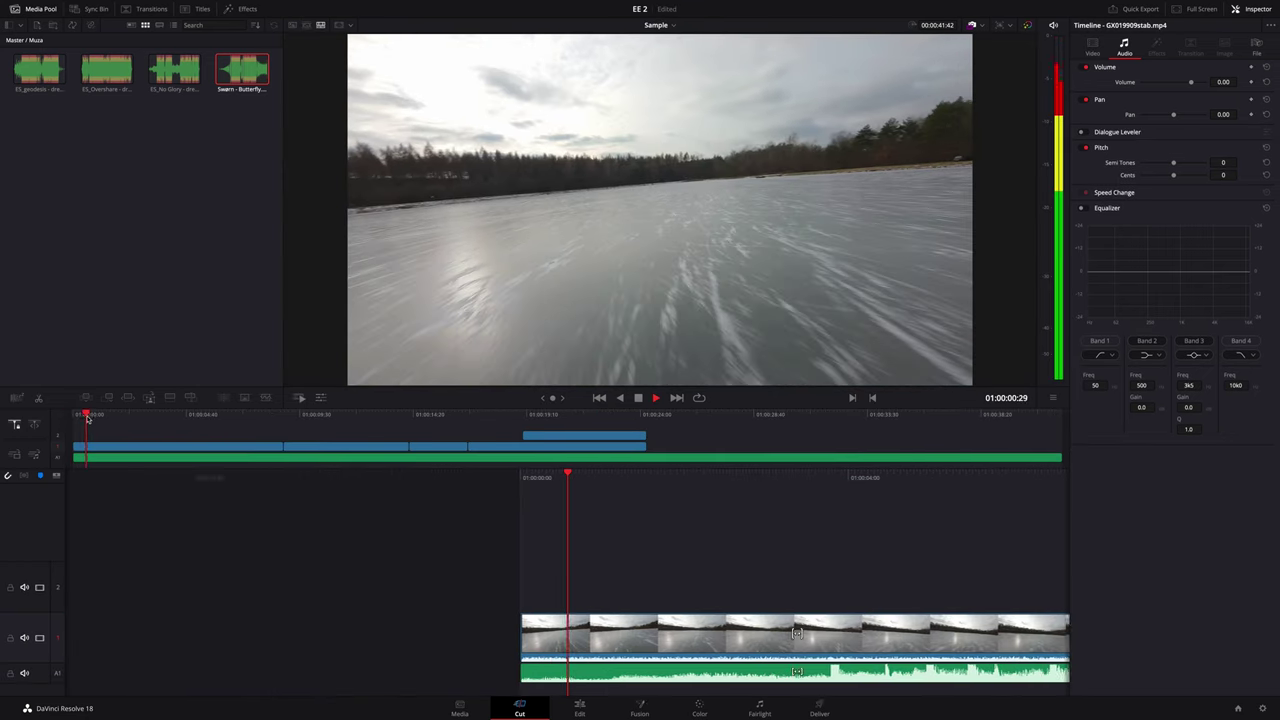
click(661, 642)
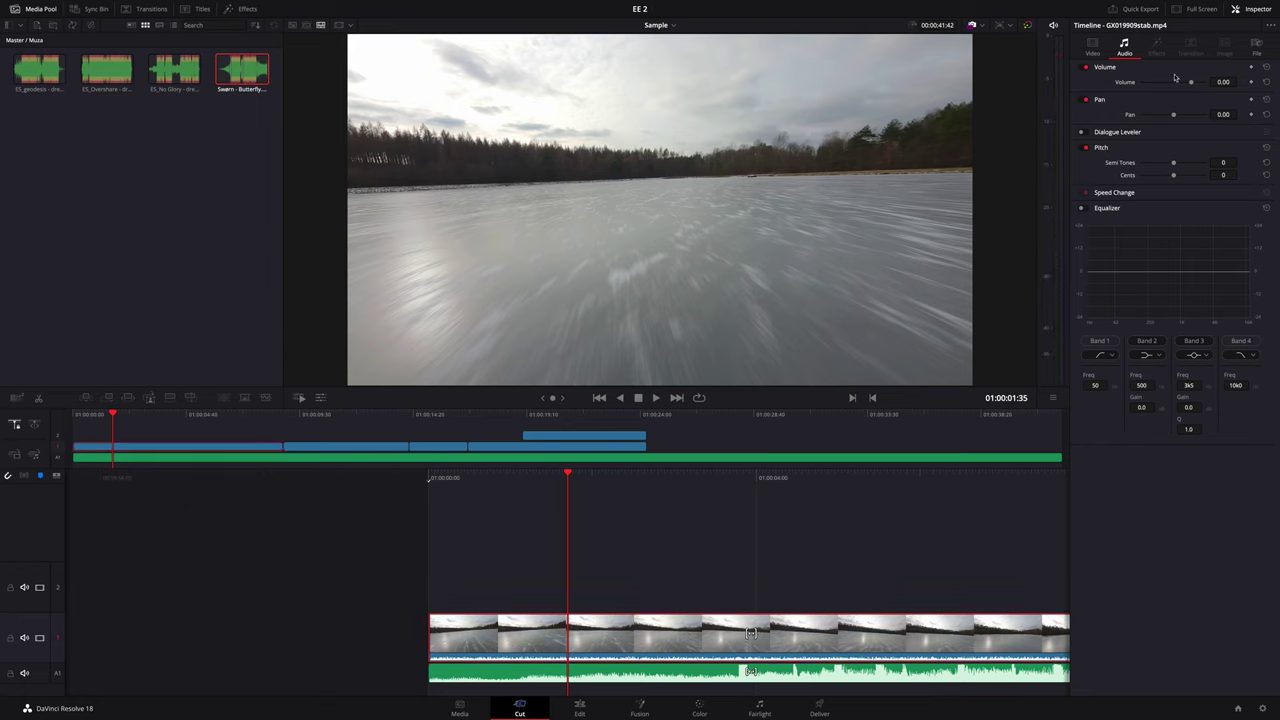
drag(1190, 86, 1151, 89)
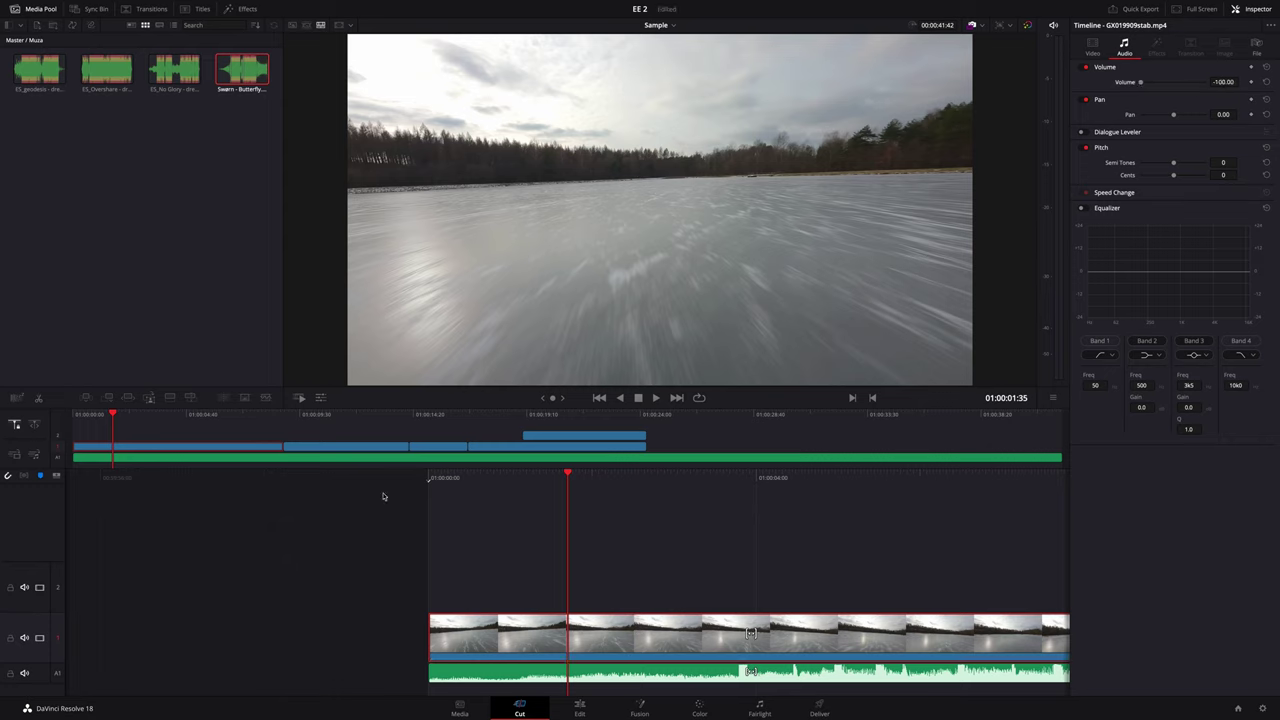
Play back the edit and lower the Butterfly music volume to about -55.34 dB
drag(113, 416, 72, 417)
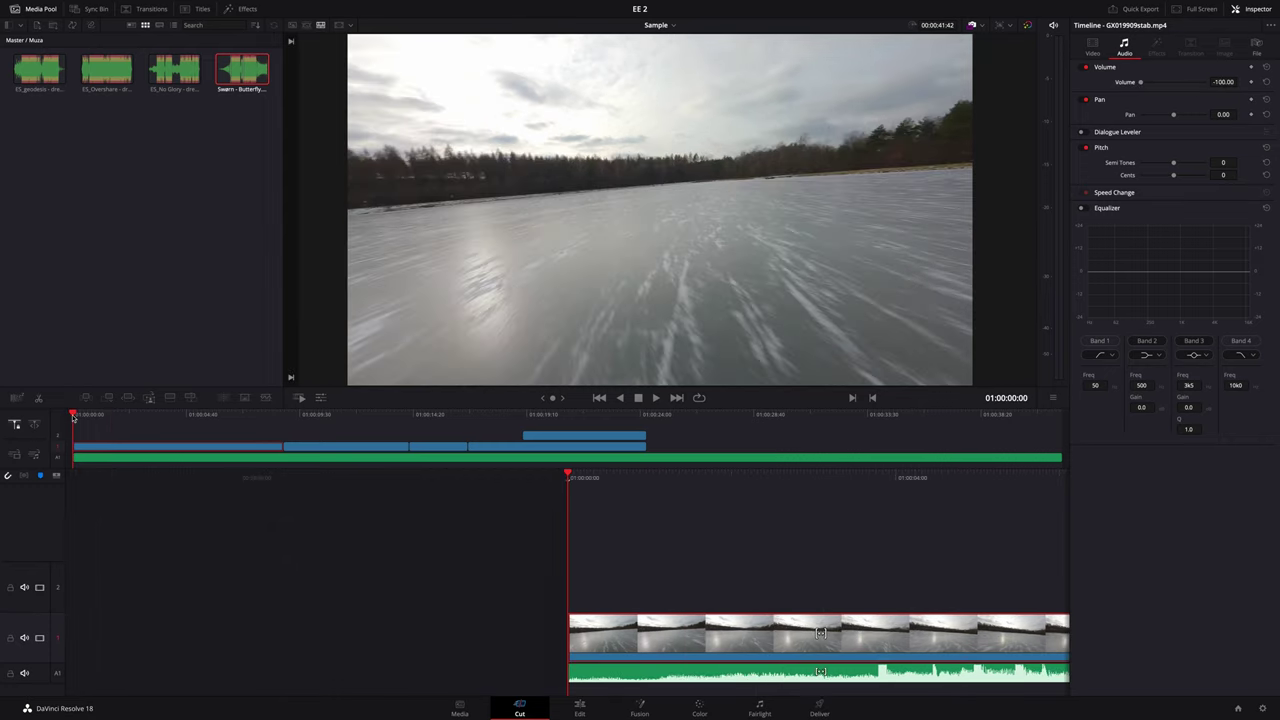
key(XF86AudioRaiseVolume)
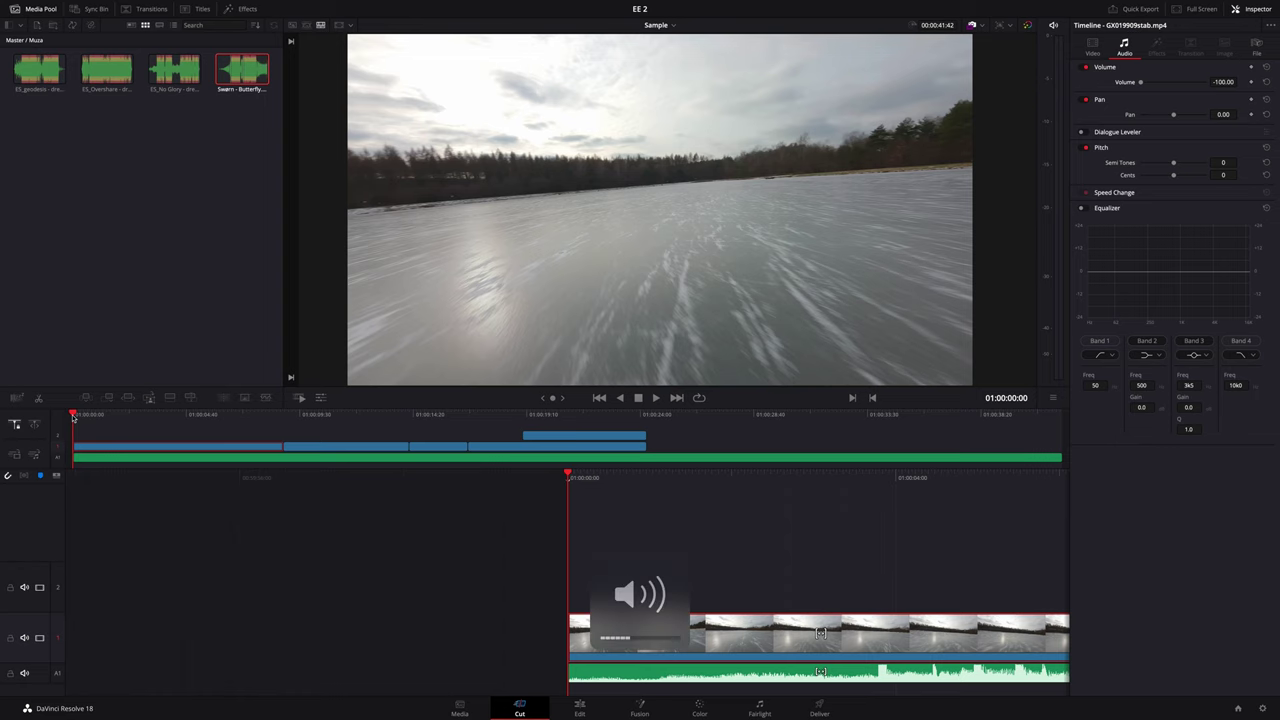
key(space)
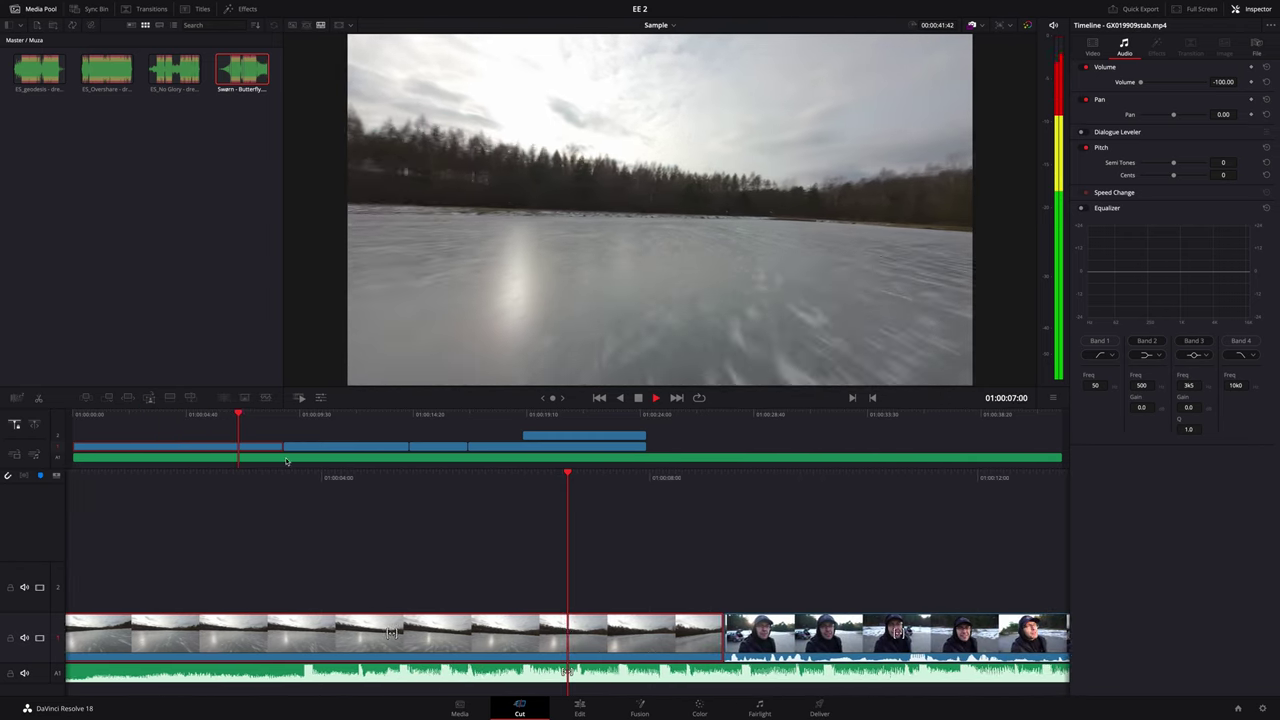
key(space)
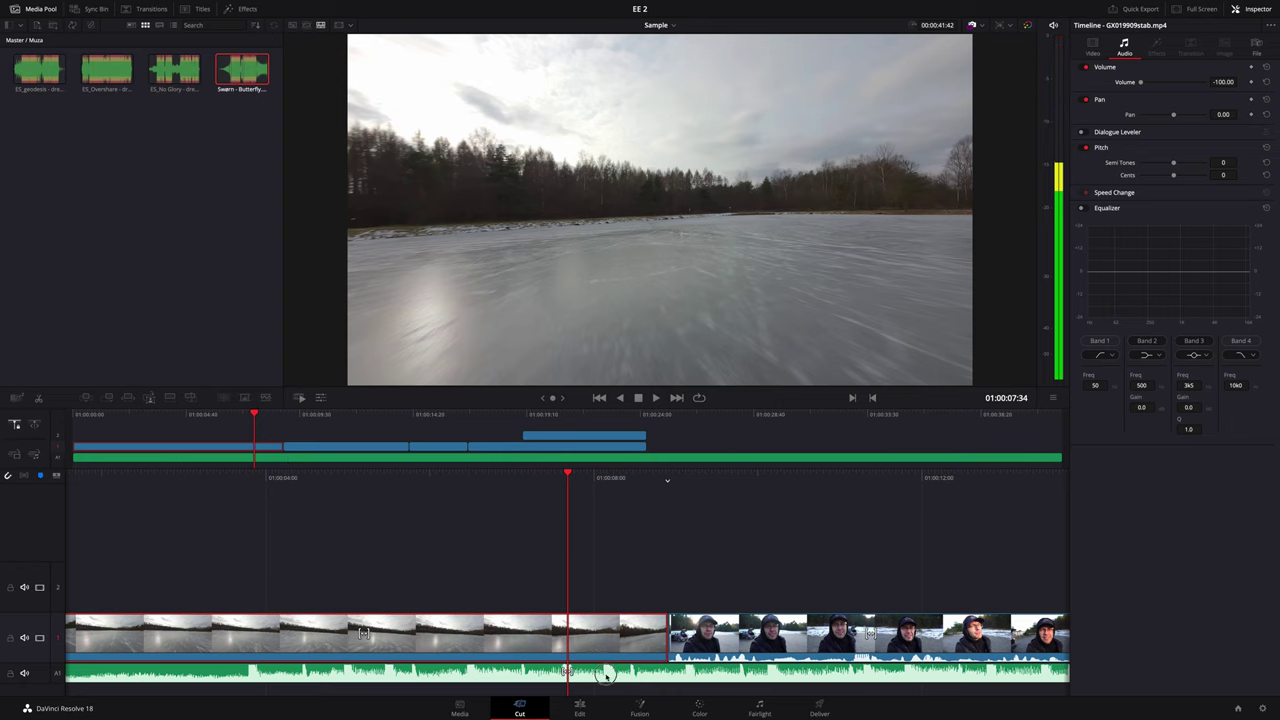
click(606, 676)
drag(1190, 82, 1171, 82)
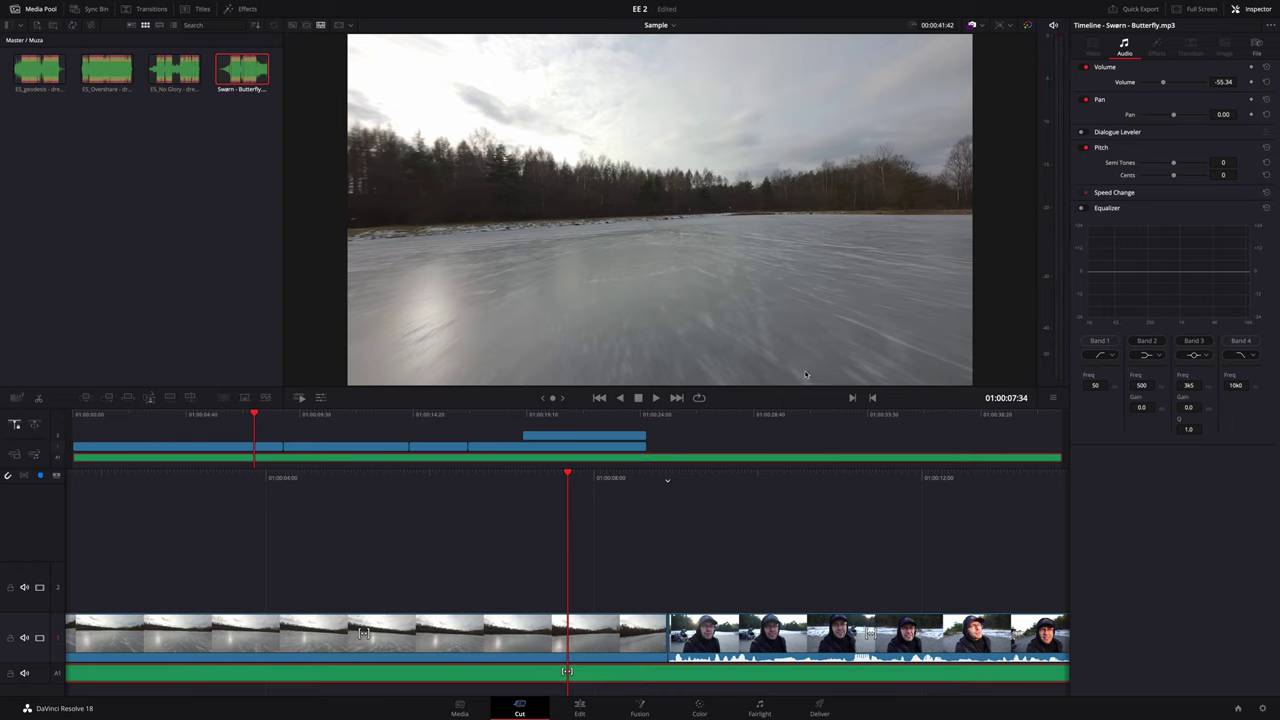
On the Edit page, check the muted skating clip's audio
click(578, 710)
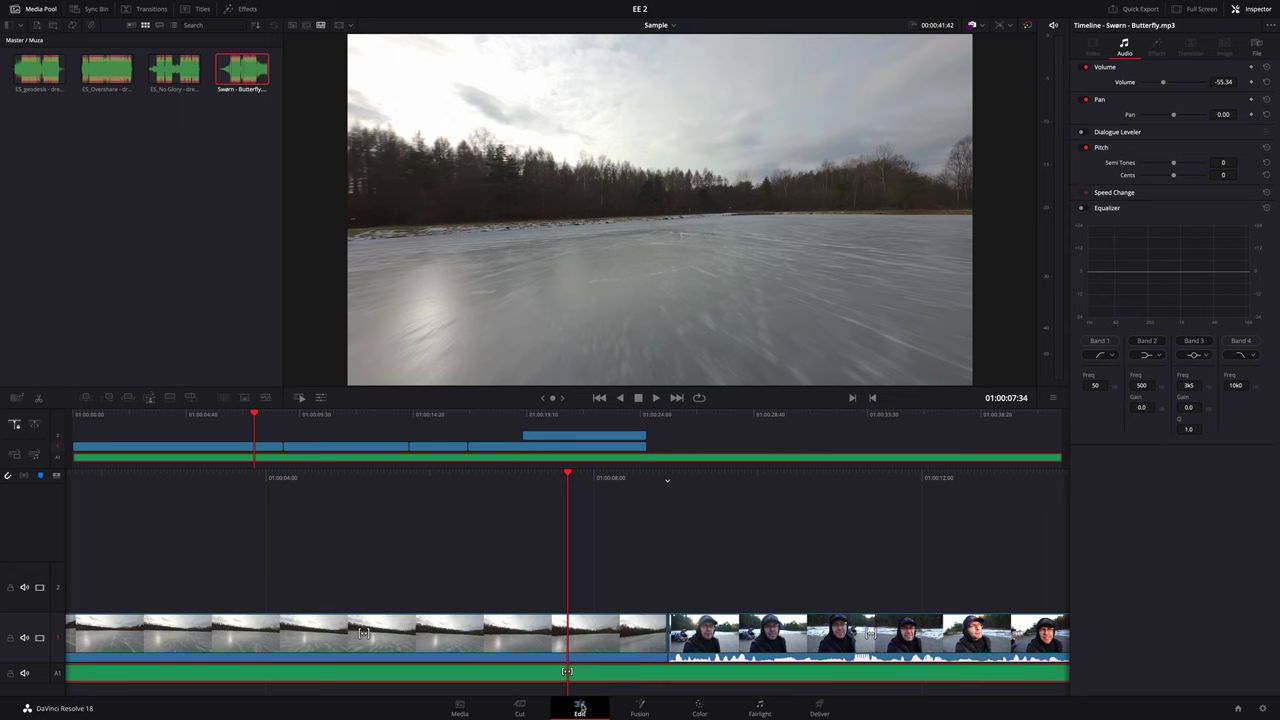
click(691, 602)
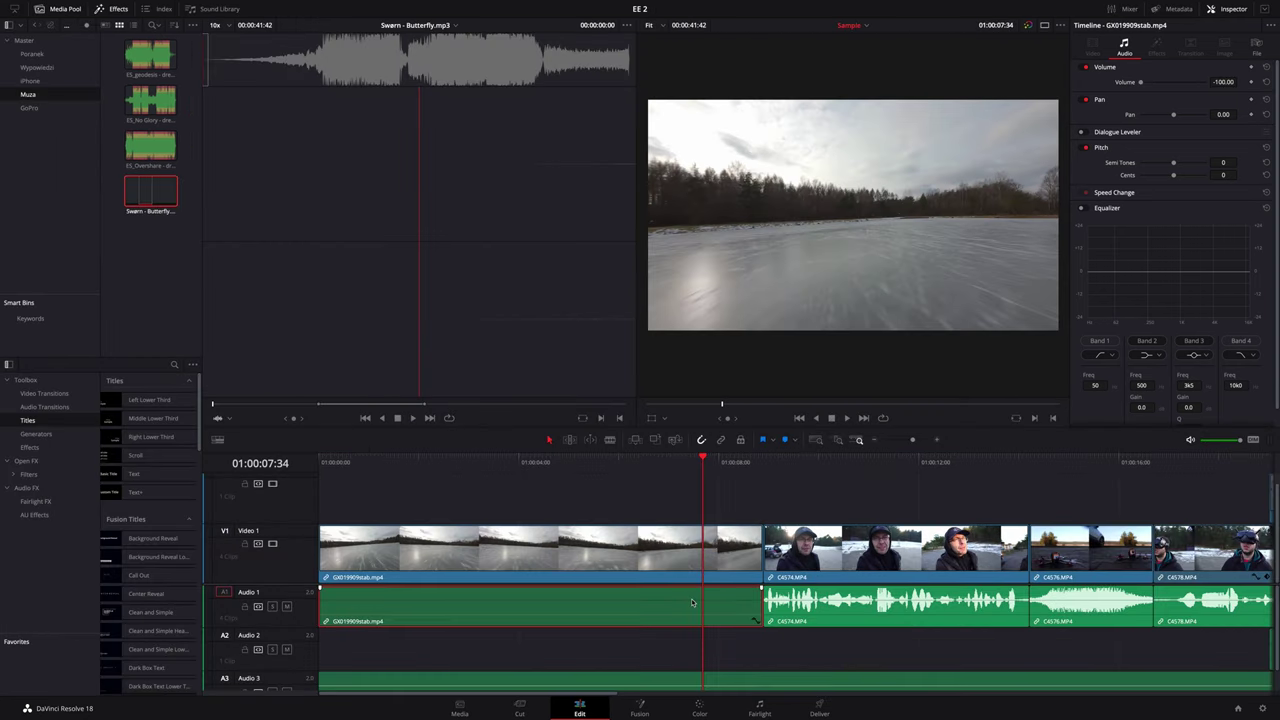
scroll(738, 625, down, 1)
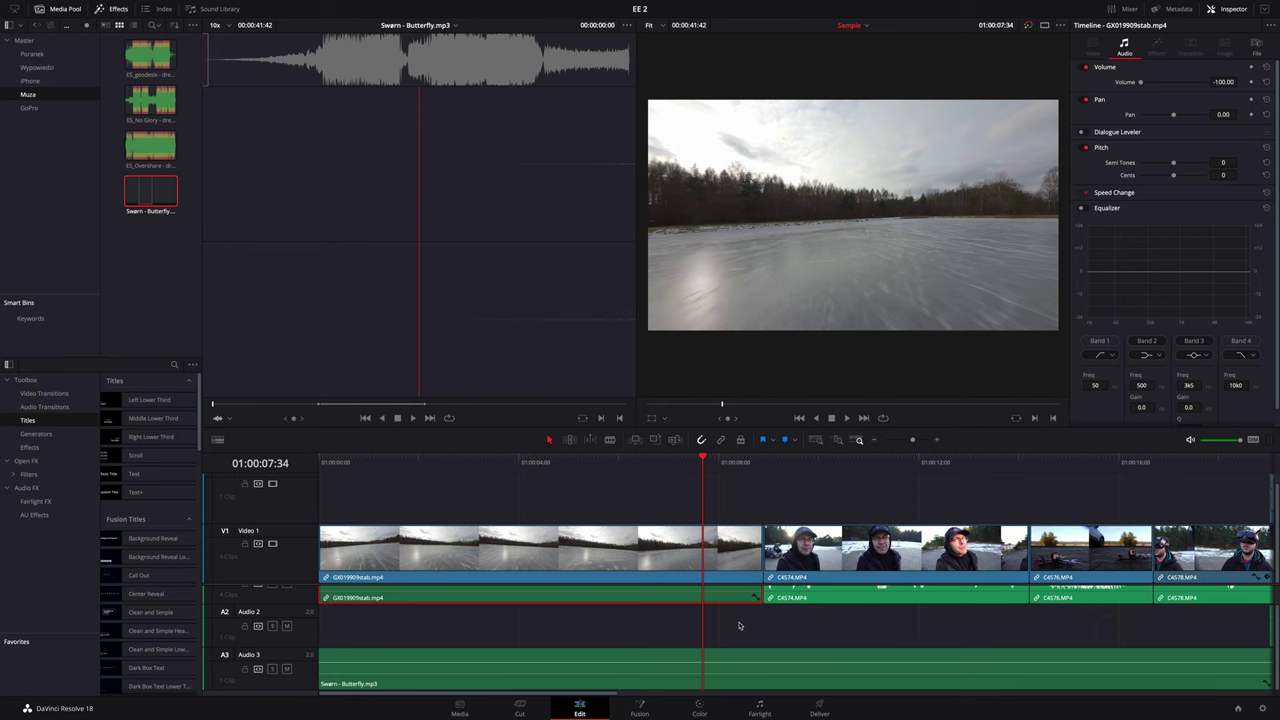
scroll(738, 625, up, 1)
scroll(761, 674, down, 1)
Keyframe the music at 01:00:08:31 and drop its volume after to about -65 dB
drag(705, 461, 748, 575)
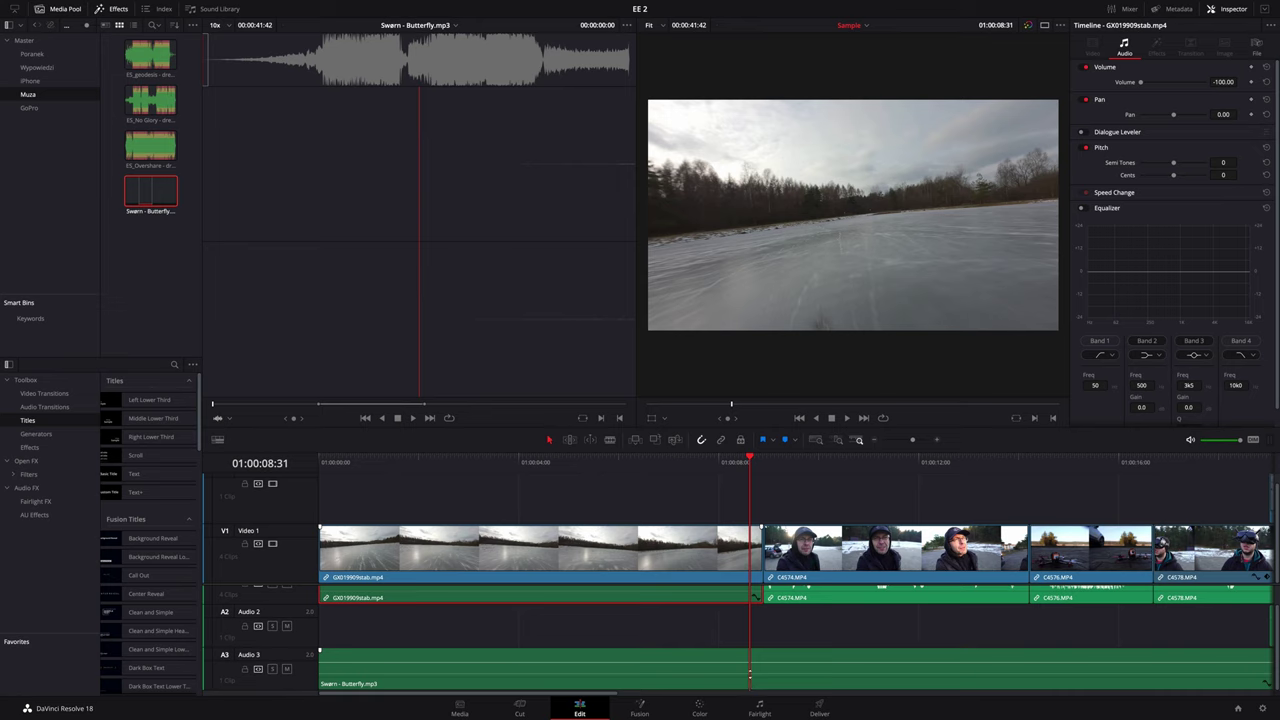
alt+click(767, 674)
drag(800, 678, 803, 682)
scroll(637, 545, up, 1)
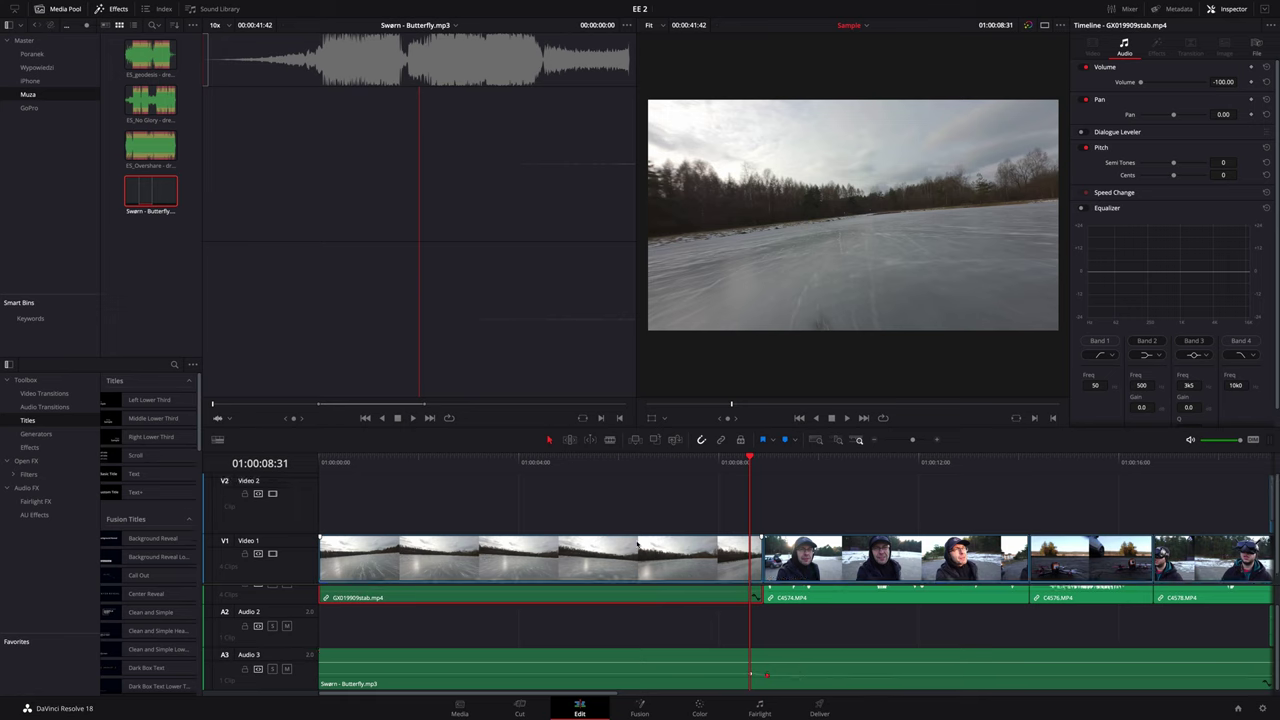
click(520, 708)
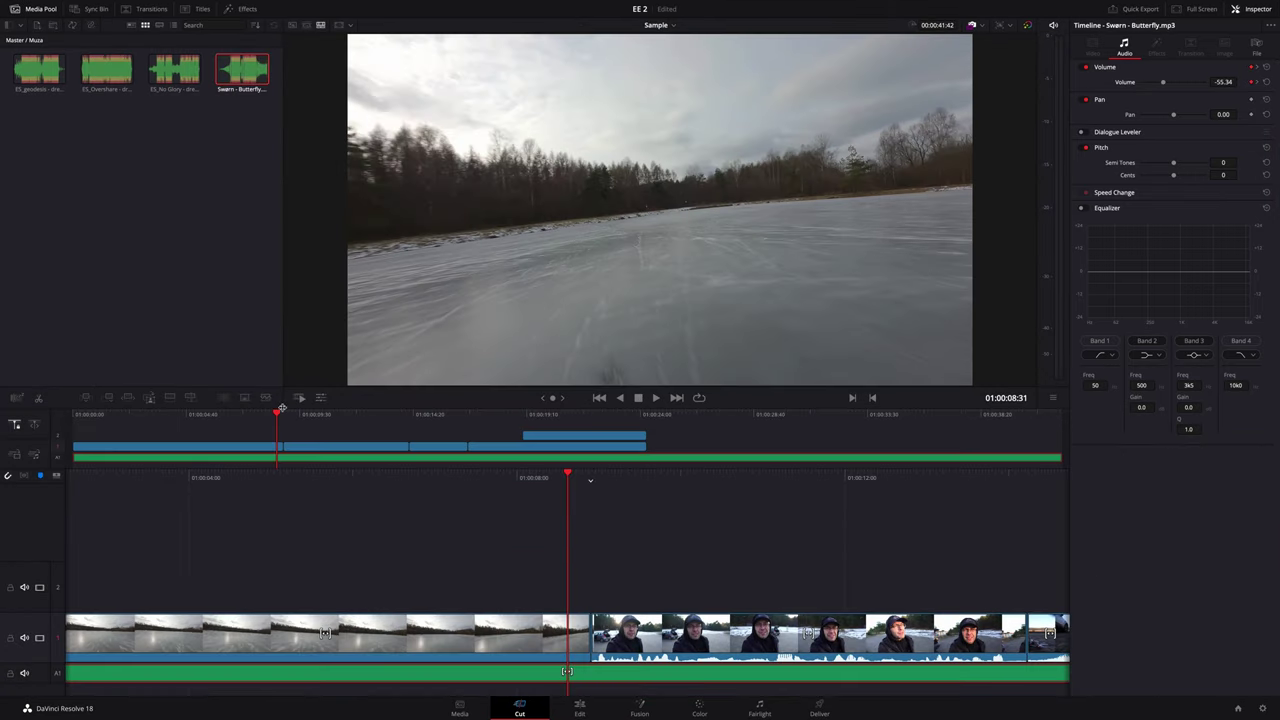
Split the Butterfly music at 01:00:24:13 and delete the tail past the last clip
mouse_move(282, 408)
mouse_down()
mouse_move(597, 432)
mouse_move(654, 450)
mouse_move(648, 460)
mouse_up()
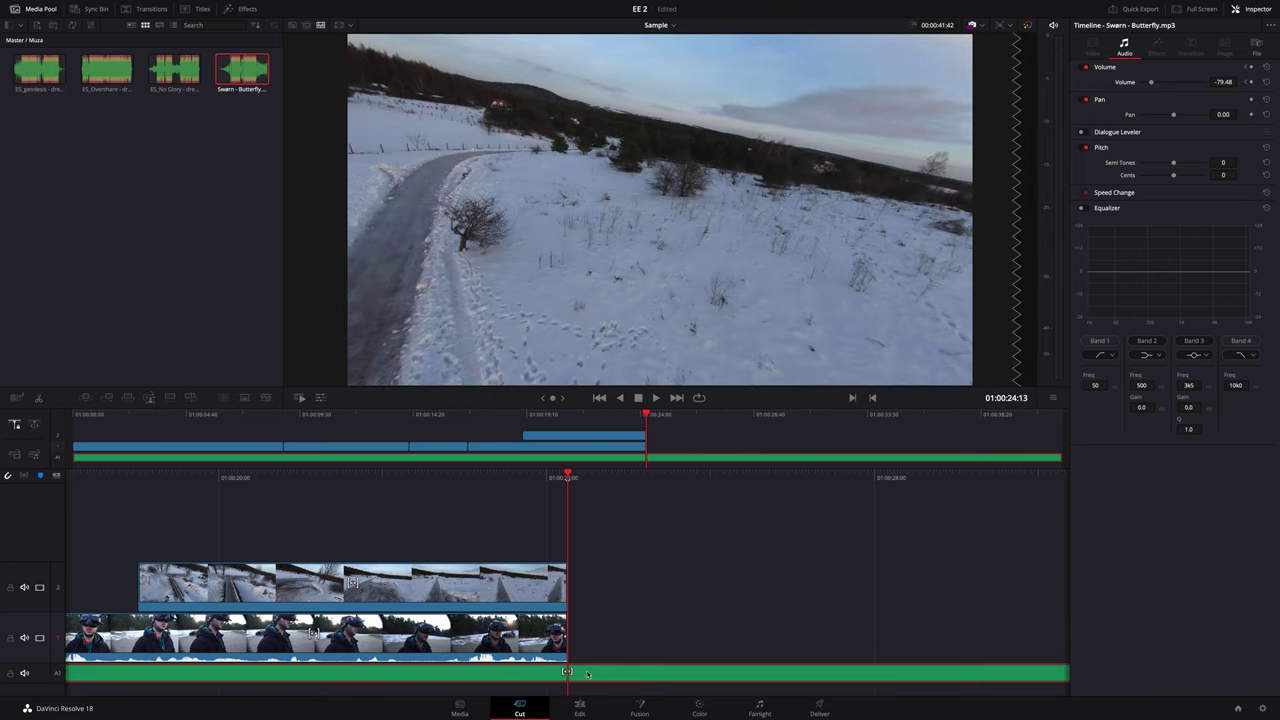
key(ctrl+b)
click(723, 459)
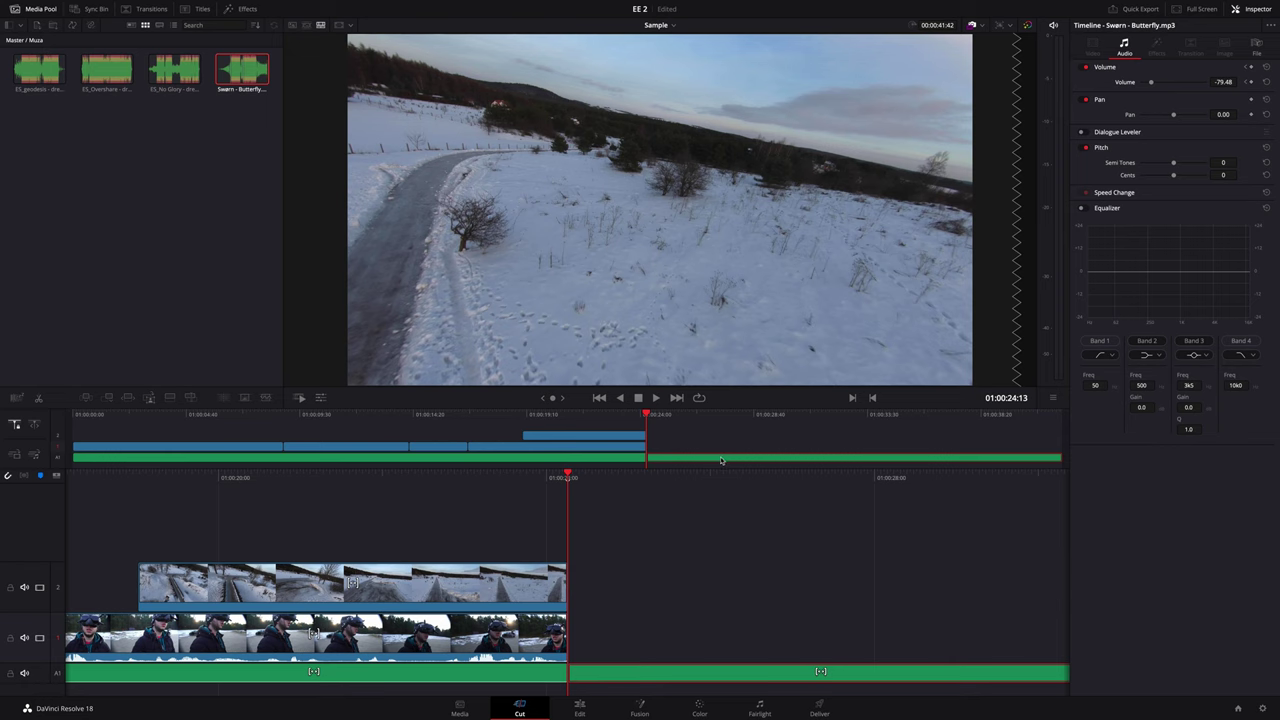
key(Delete)
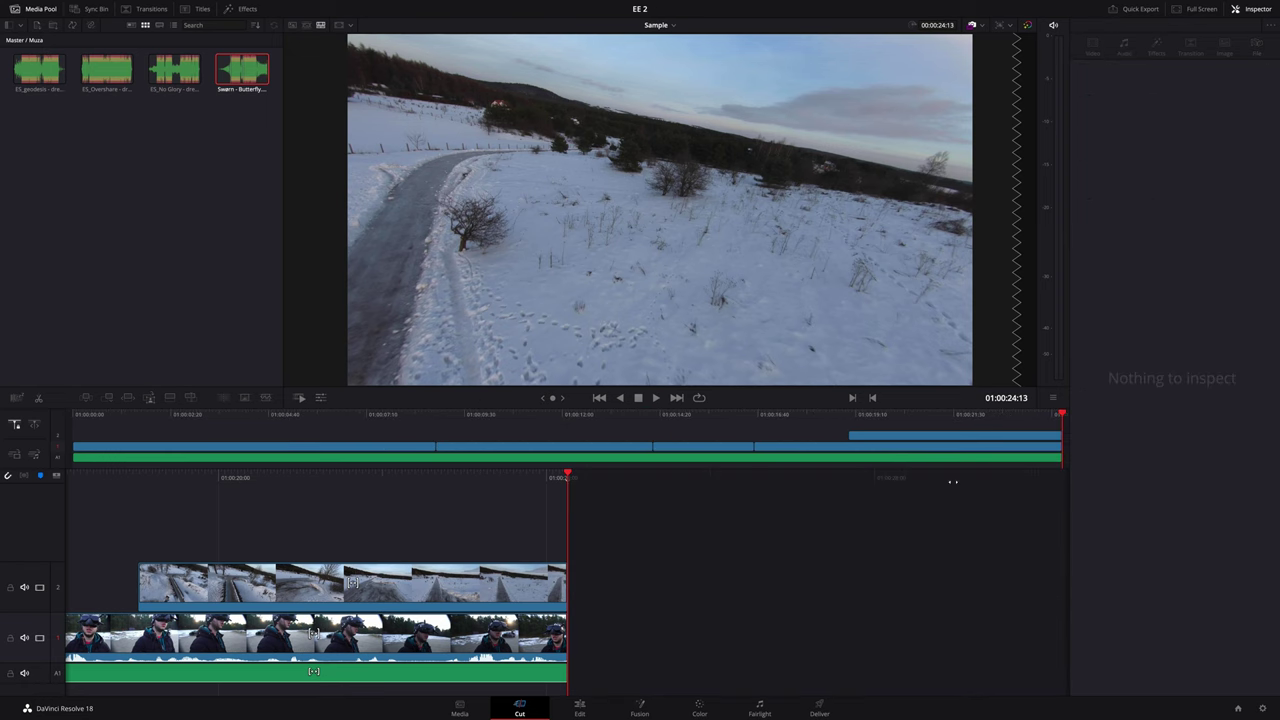
mouse_move(1066, 416)
mouse_down()
mouse_move(83, 414)
mouse_move(600, 450)
mouse_move(573, 432)
mouse_move(868, 418)
mouse_move(242, 428)
mouse_move(912, 445)
mouse_up()
click(899, 437)
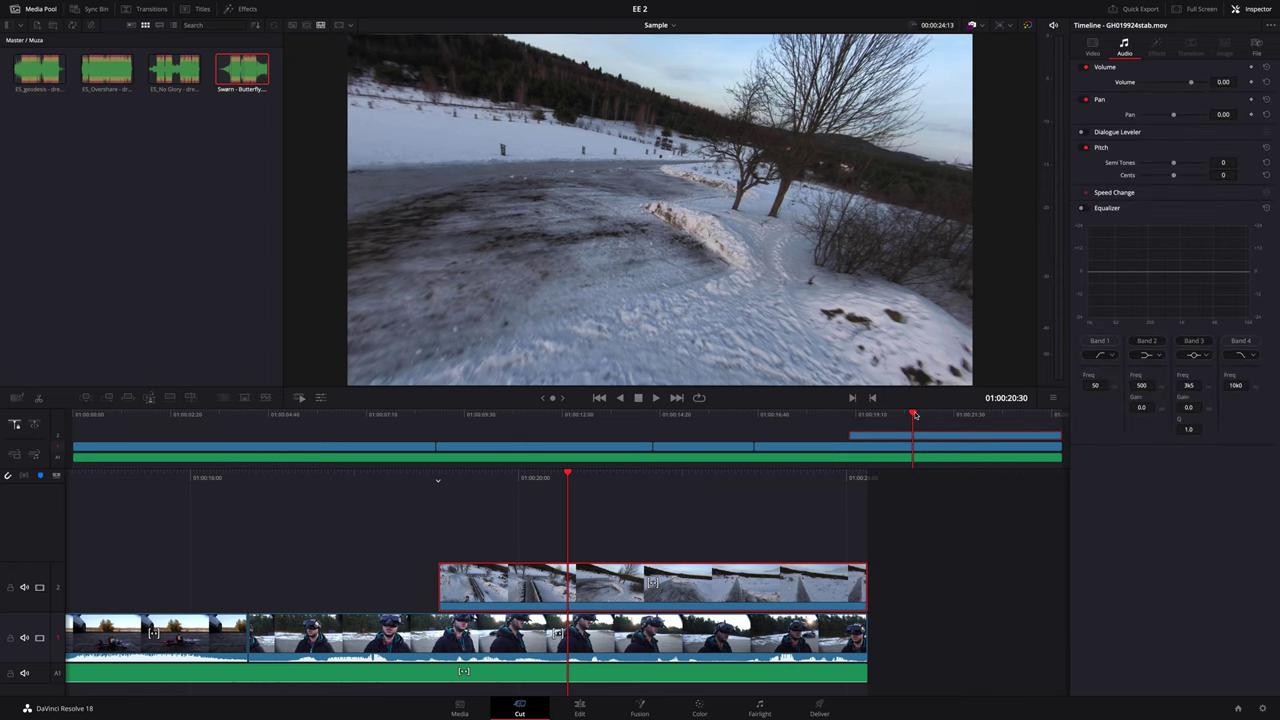
drag(914, 414, 853, 437)
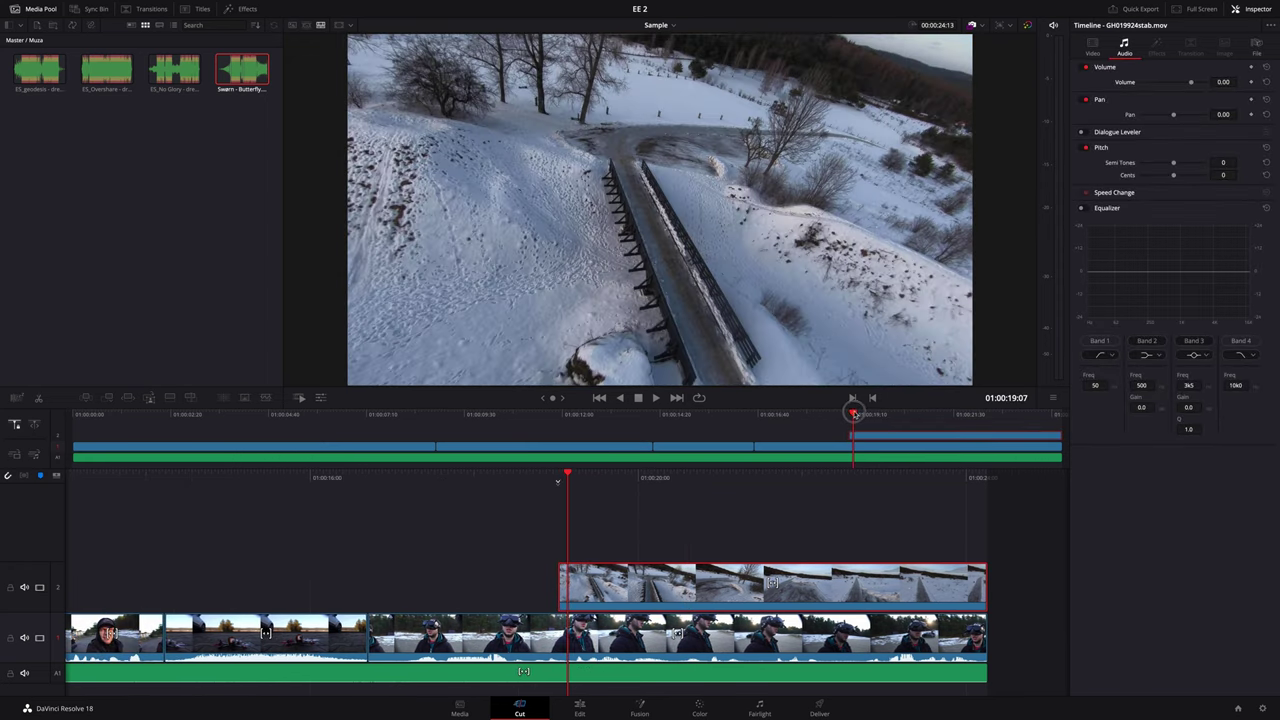
drag(853, 413, 867, 440)
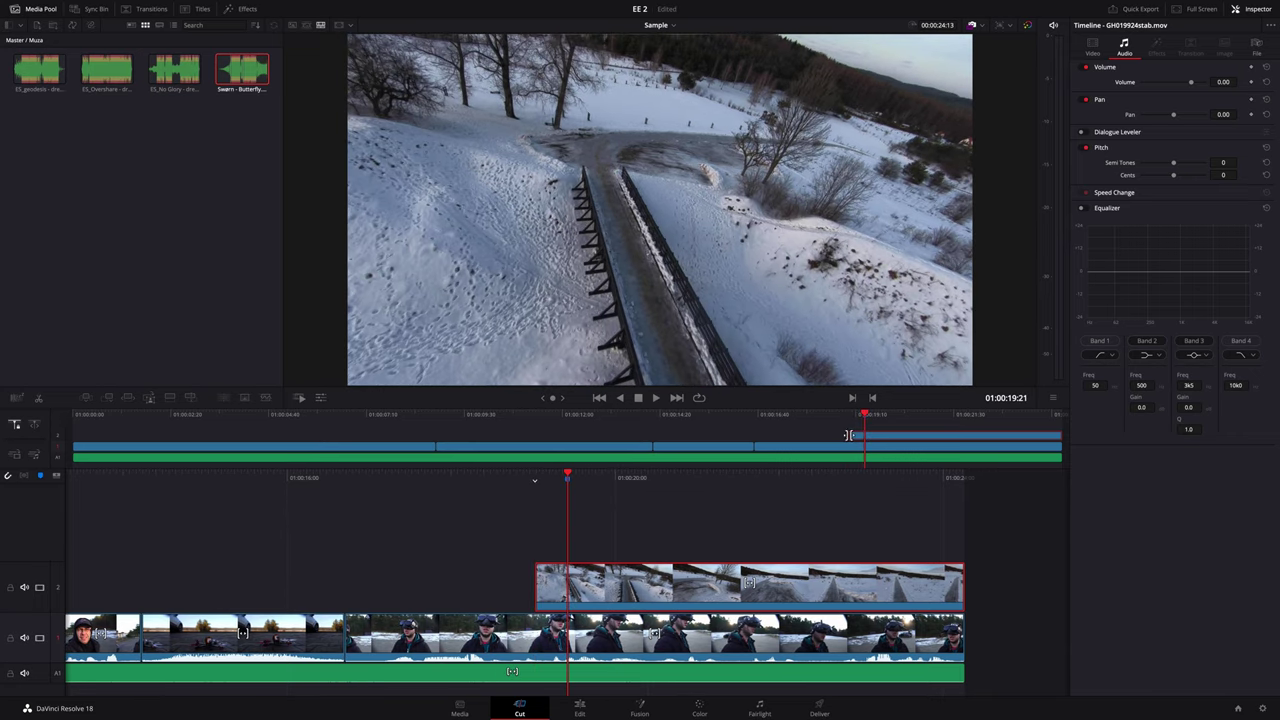
drag(848, 435, 887, 437)
key(j)
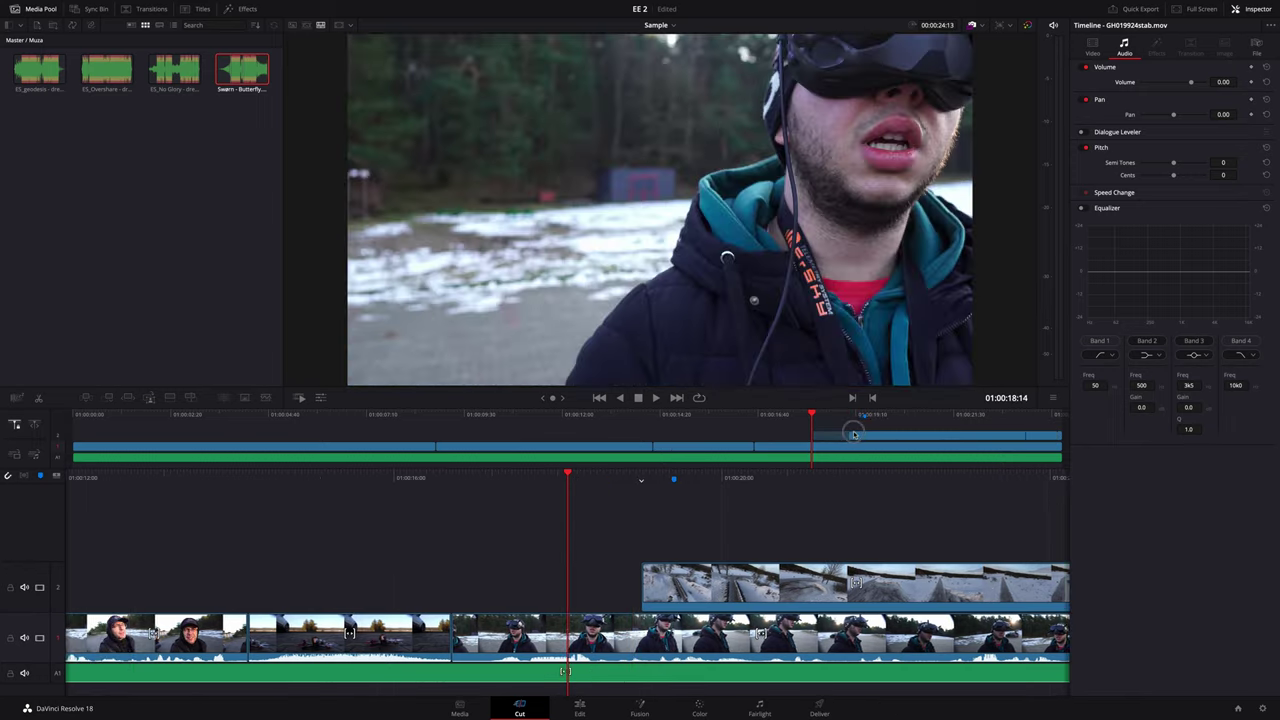
mouse_move(800, 432)
mouse_down()
mouse_move(771, 414)
mouse_move(869, 419)
mouse_up()
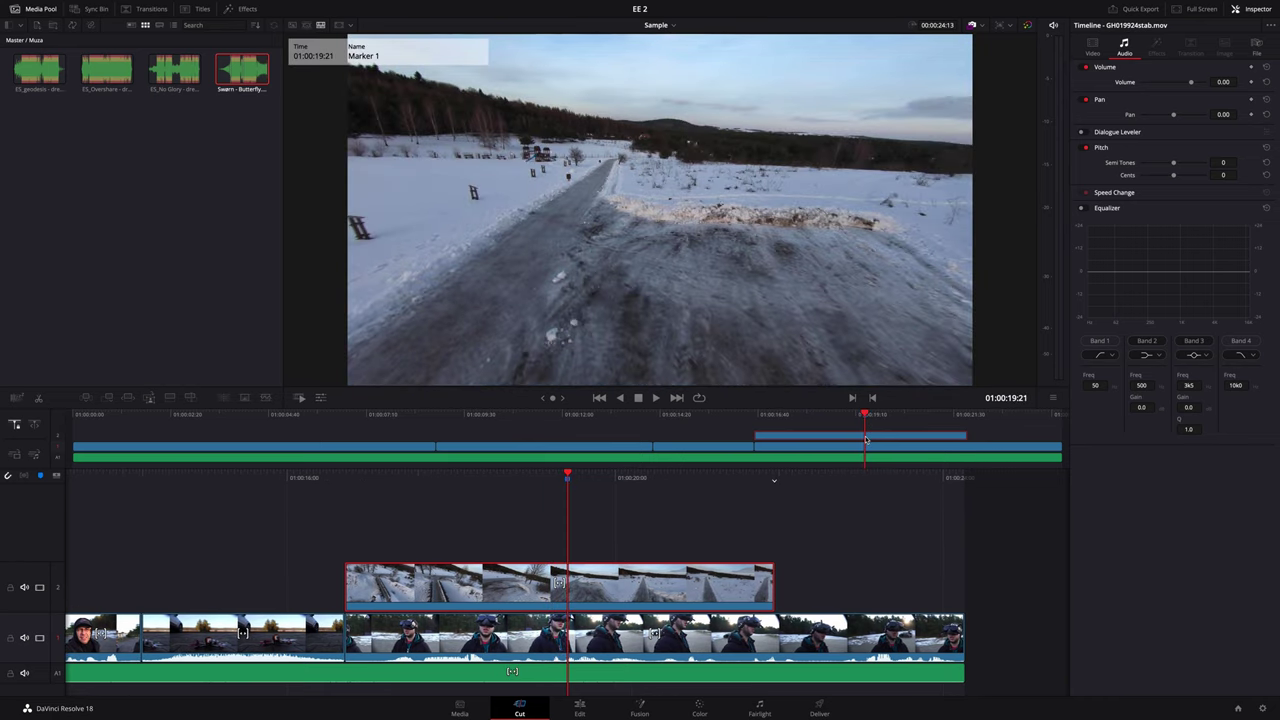
drag(866, 439, 752, 440)
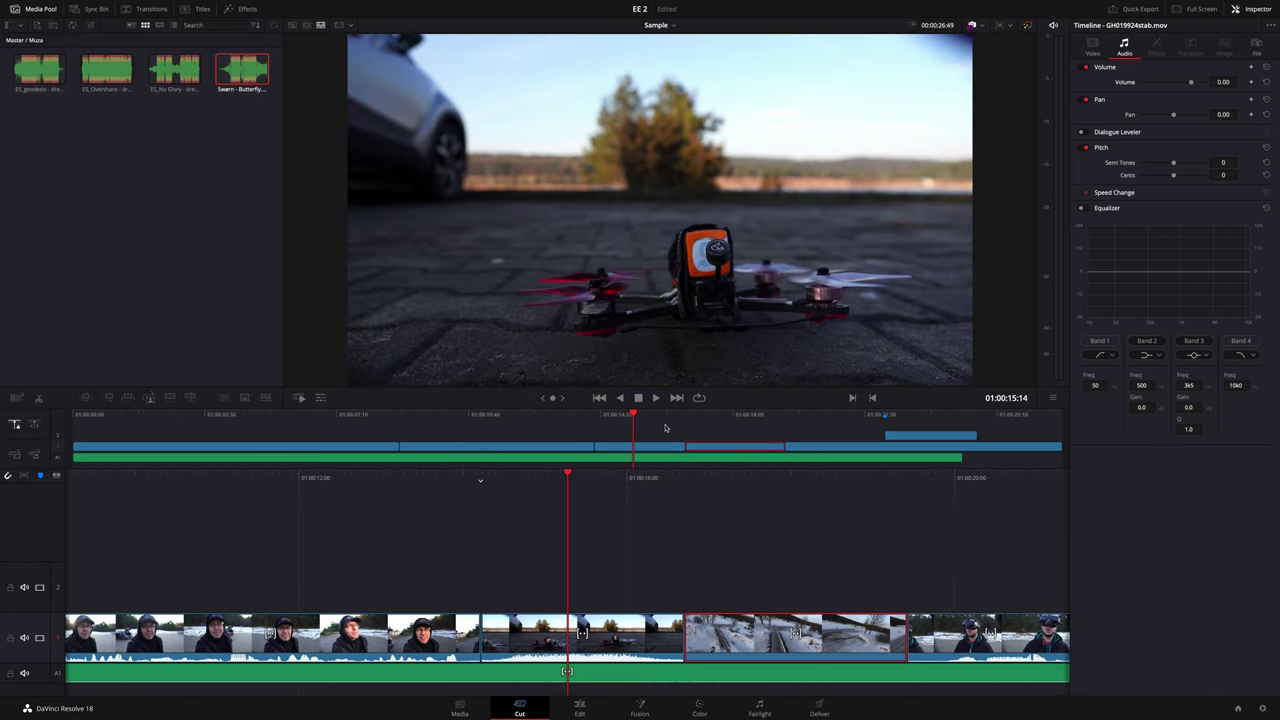
drag(635, 415, 677, 415)
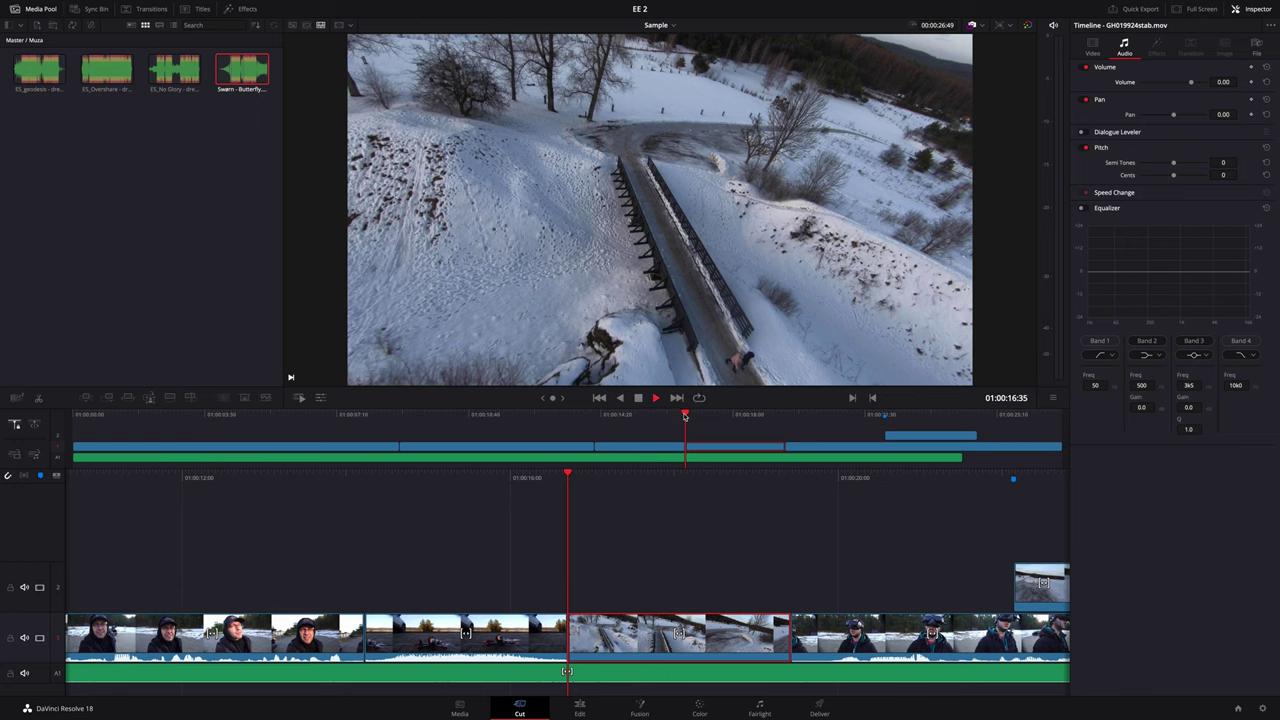
key(space)
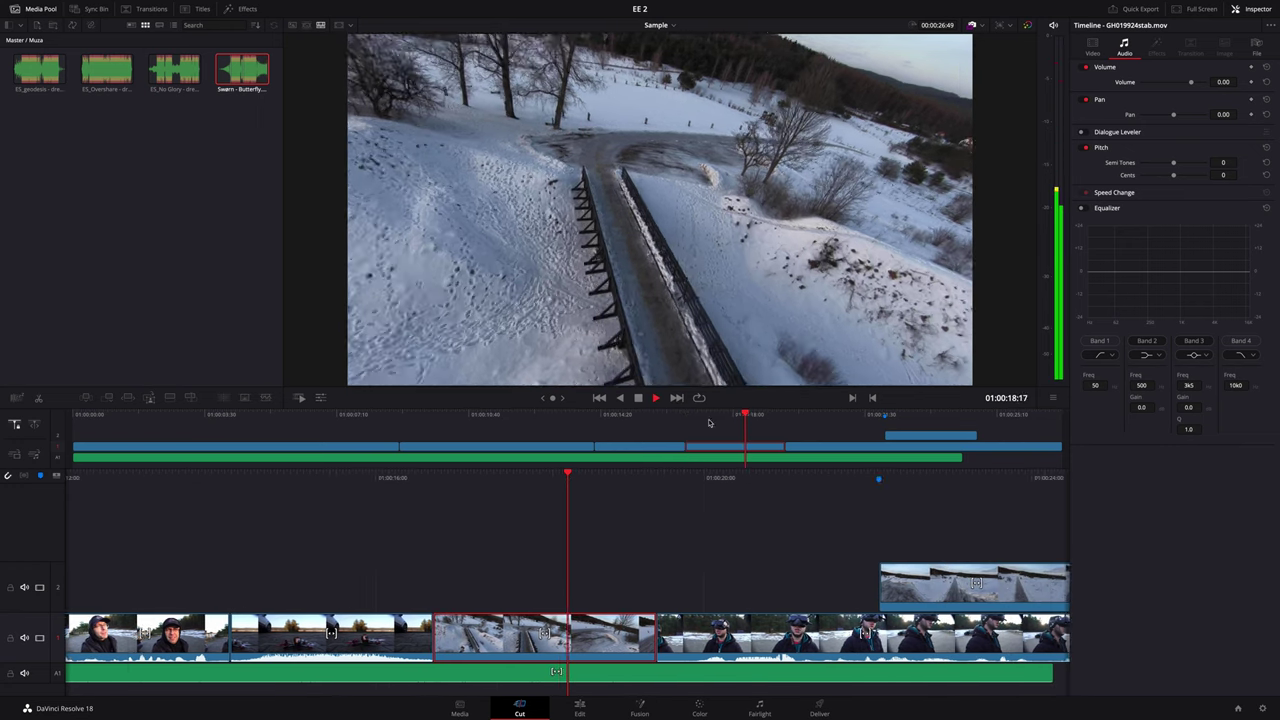
key(space)
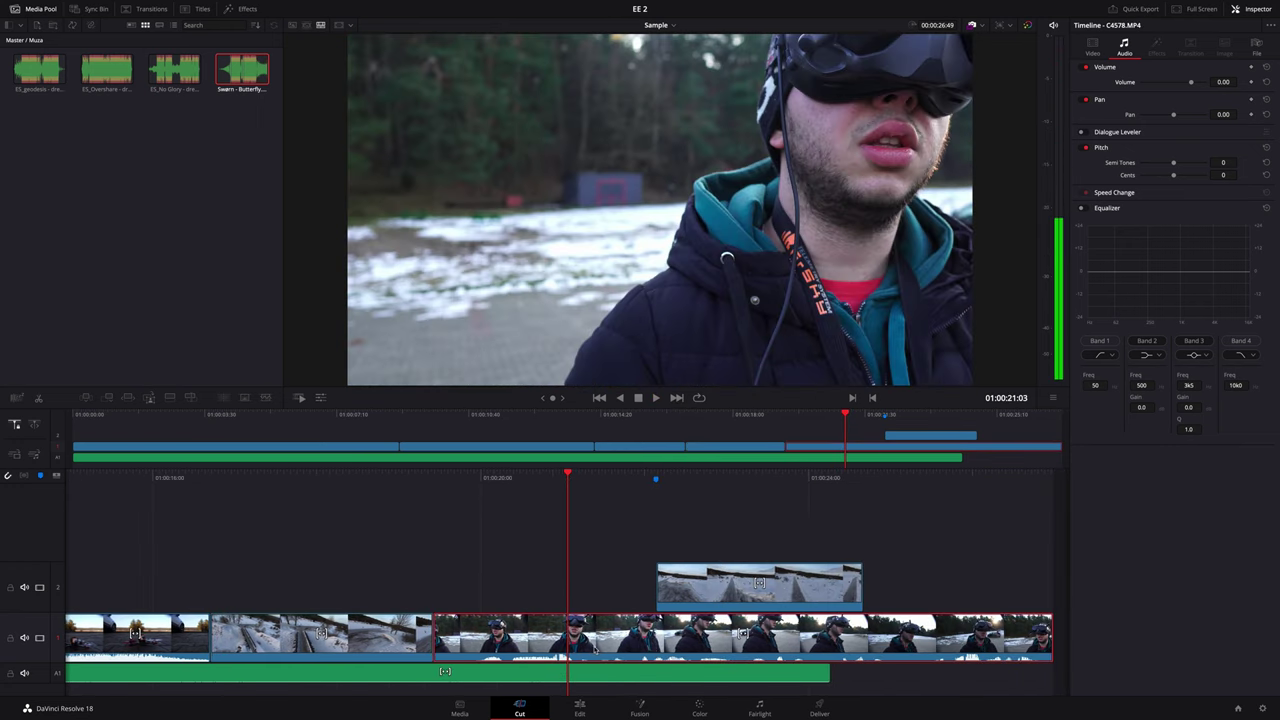
click(858, 414)
drag(858, 414, 912, 410)
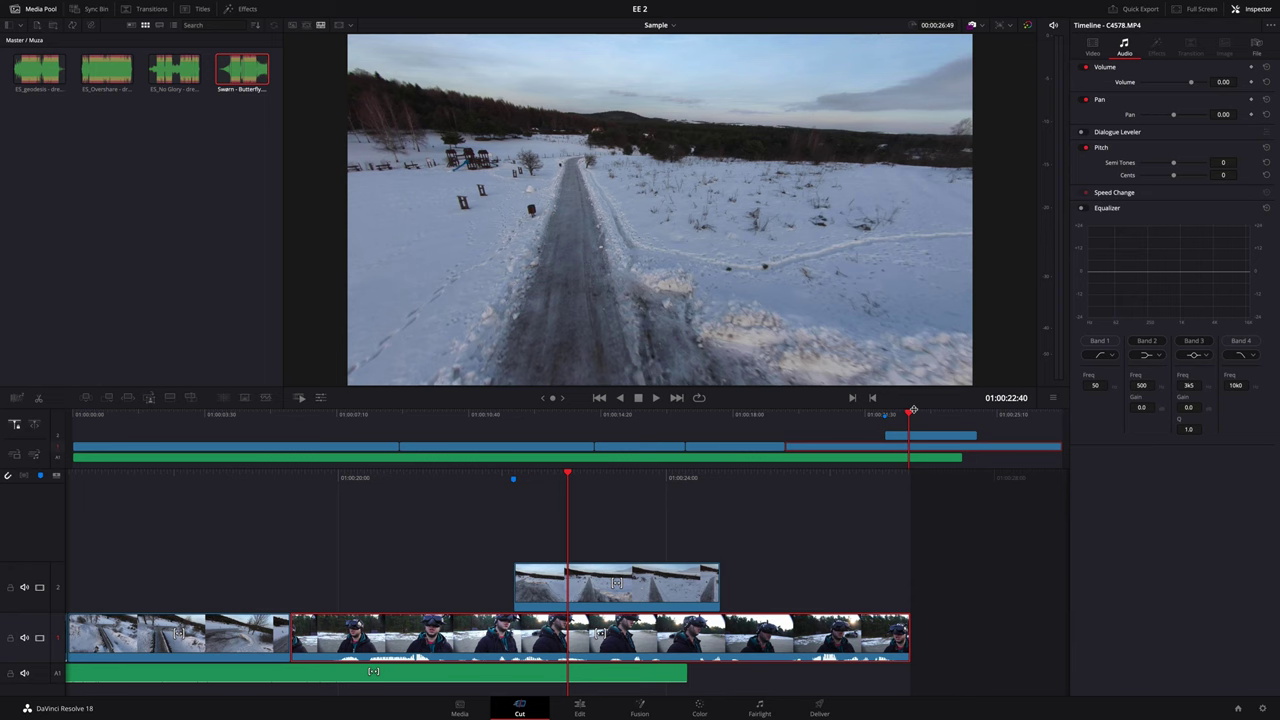
Select each timeline clip in turn to check its audio volume
click(370, 448)
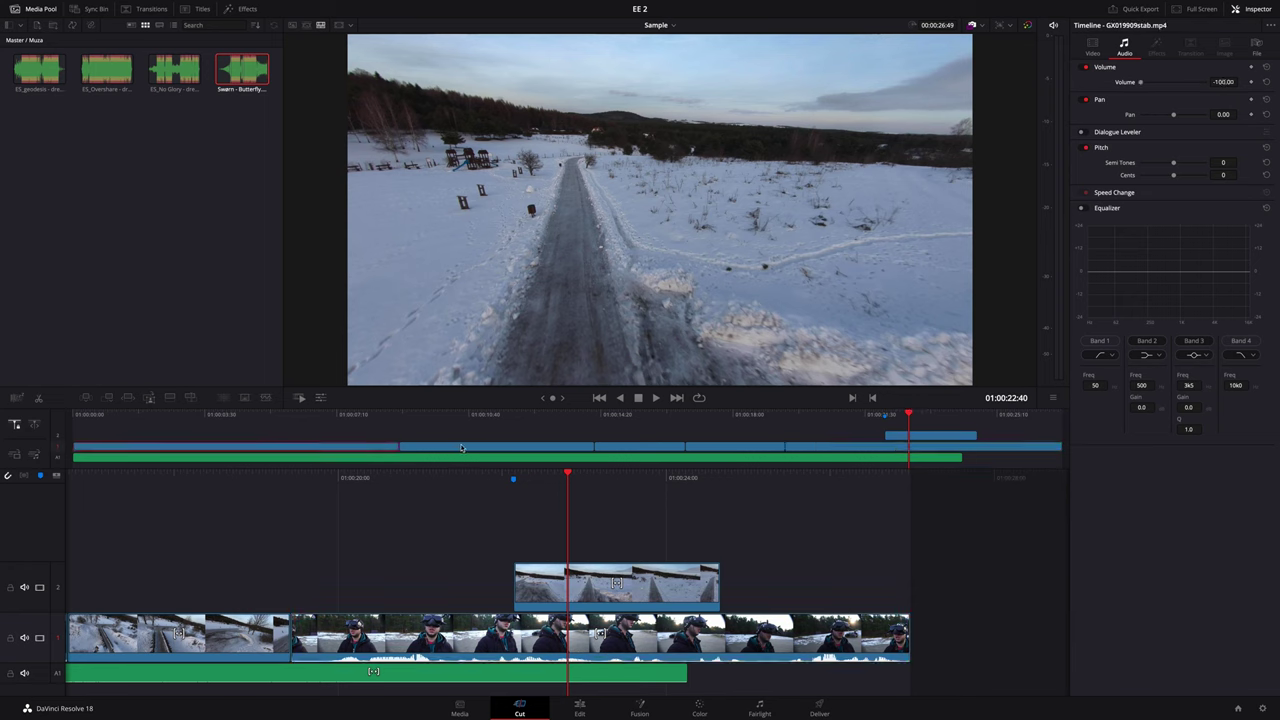
click(520, 447)
click(622, 447)
click(741, 447)
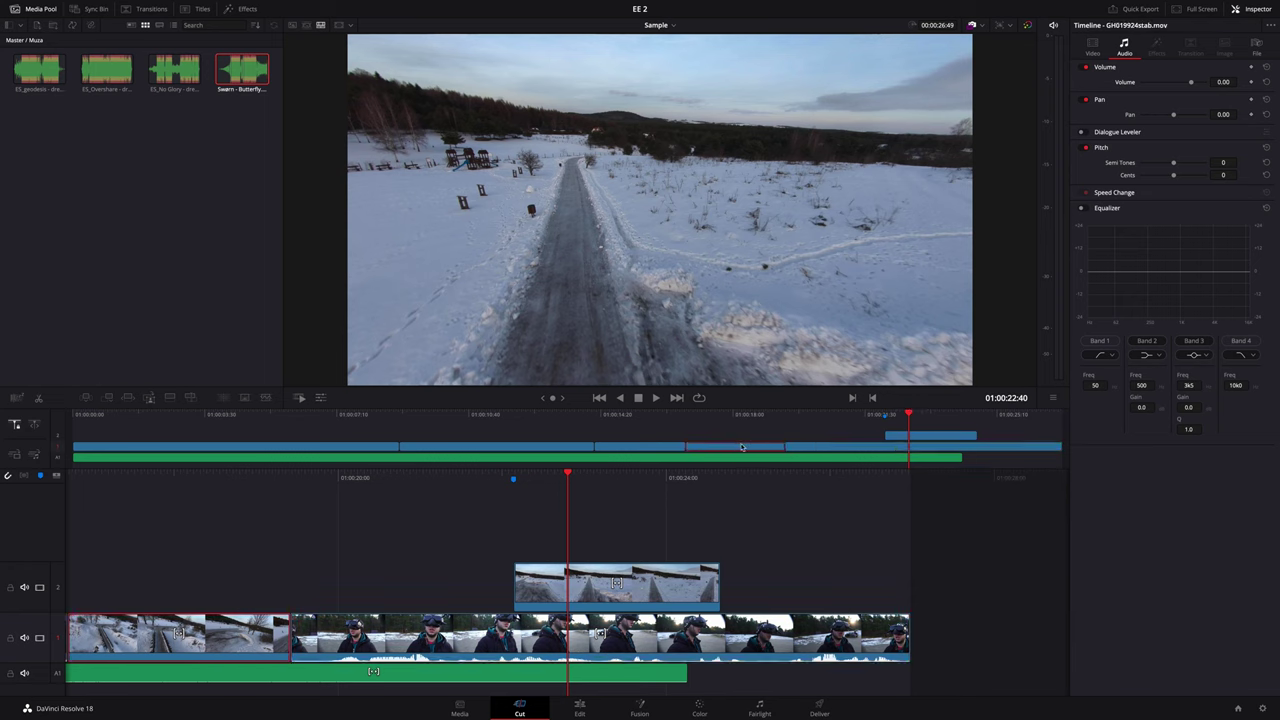
click(844, 450)
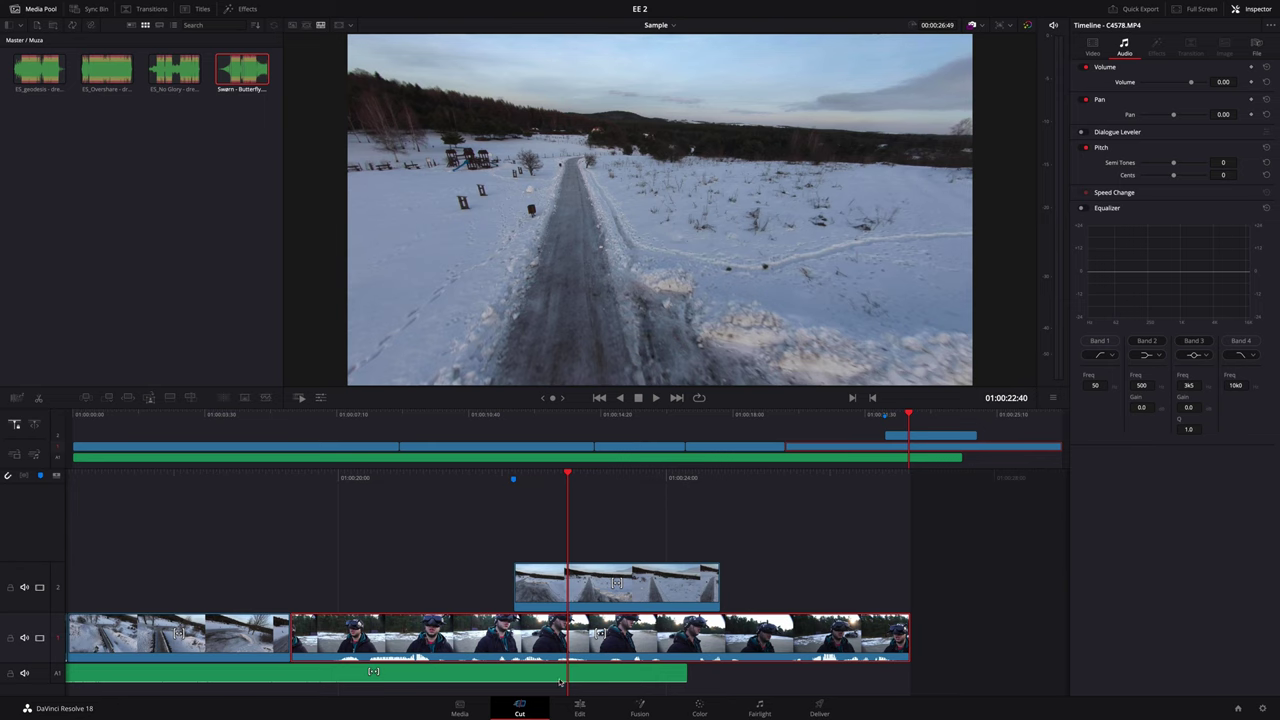
On the Edit page, delete the GH019924stab.mov audio from Audio 2 and Audio 1
click(579, 706)
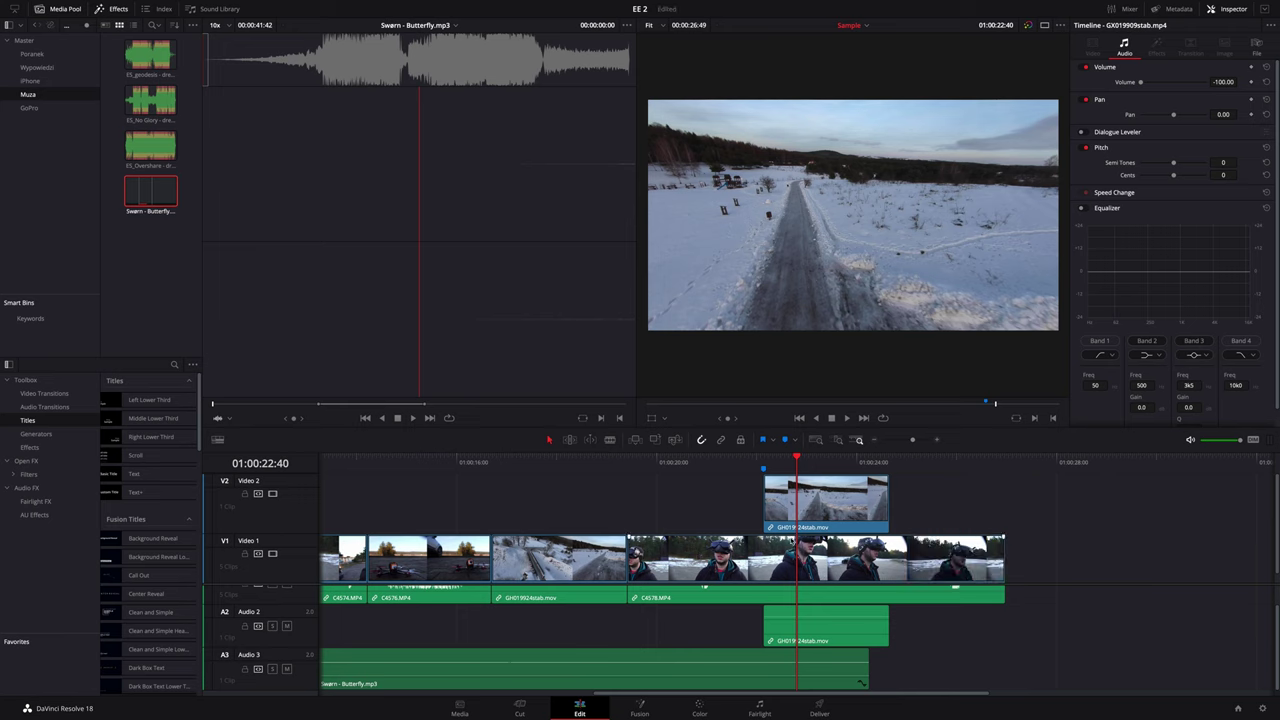
click(824, 611)
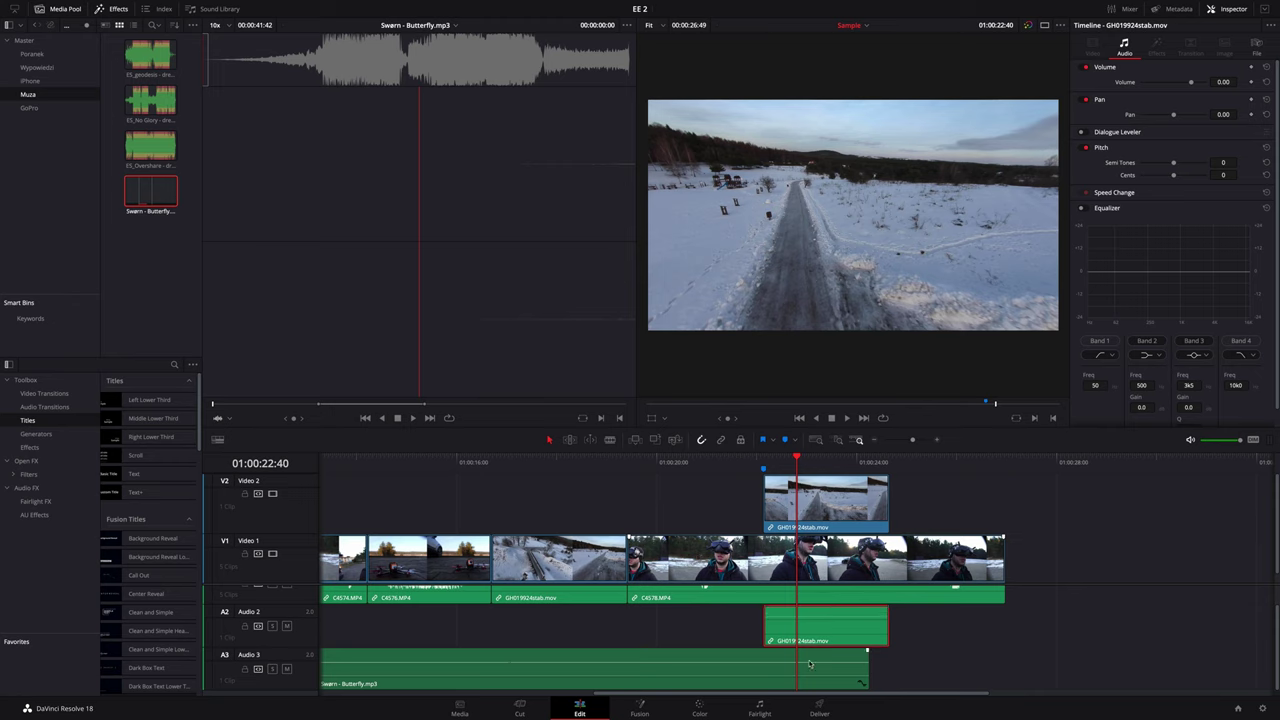
key(Delete)
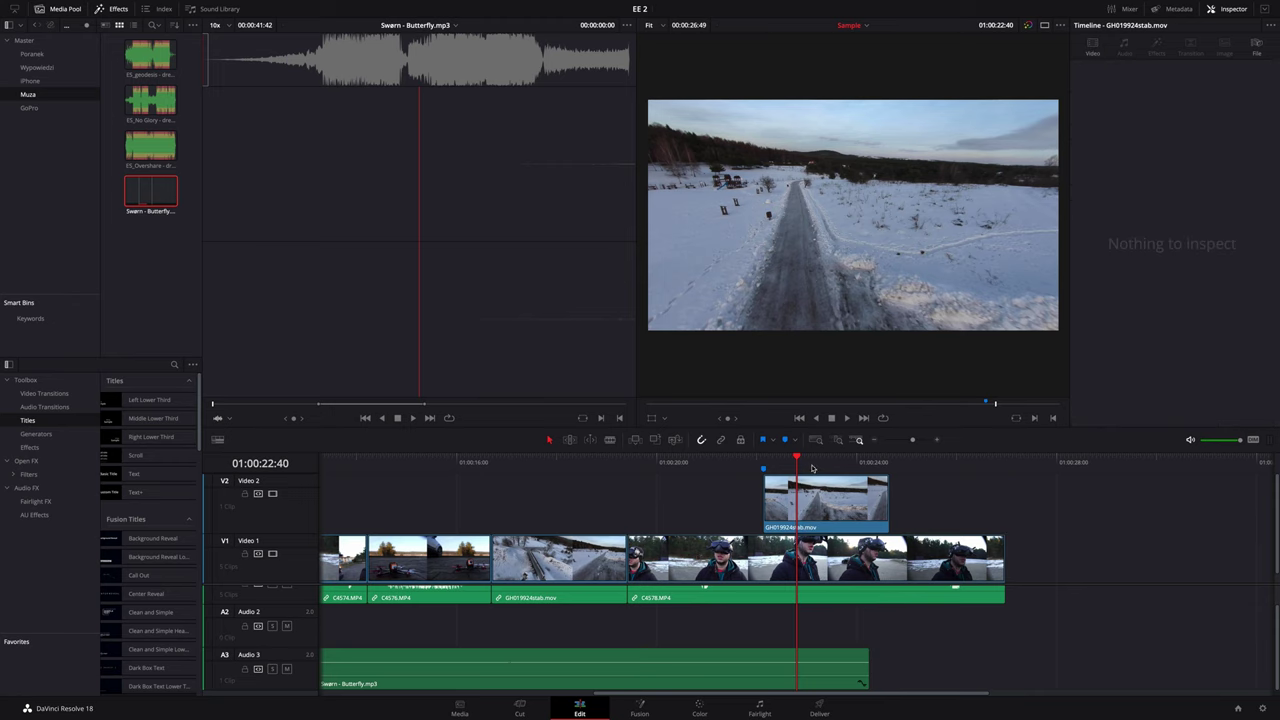
click(577, 599)
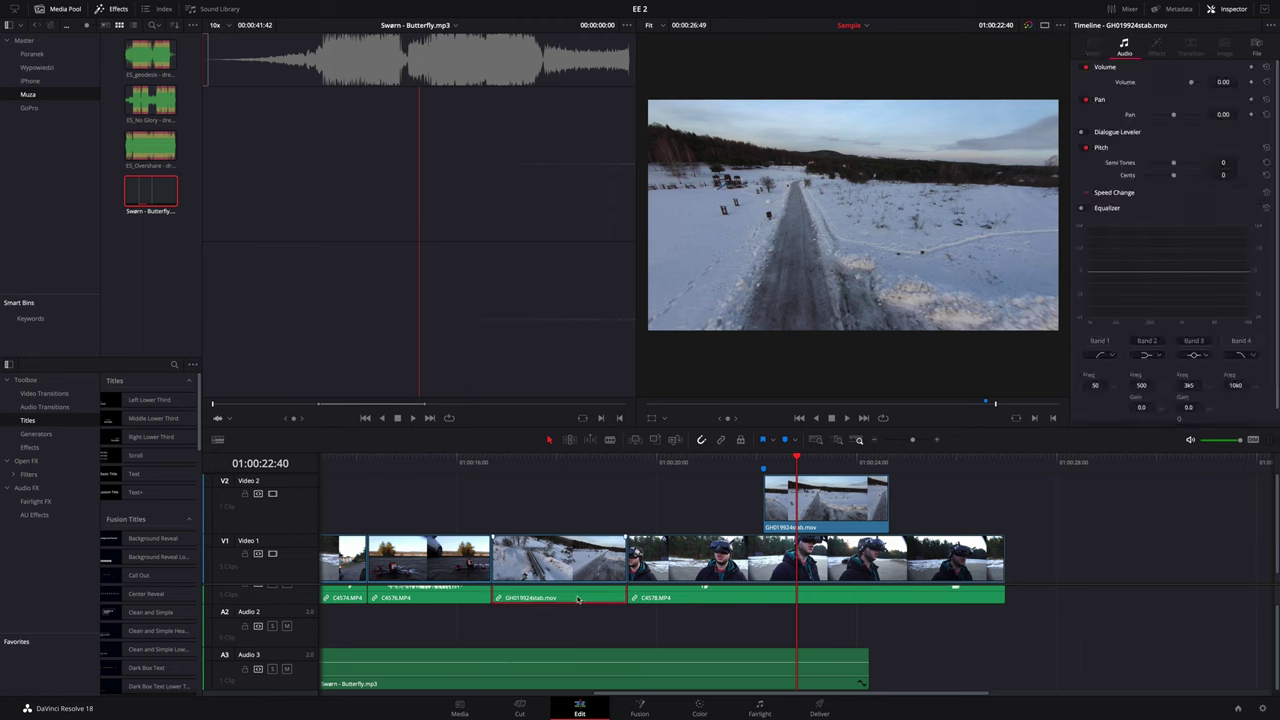
scroll(581, 633, up, 1)
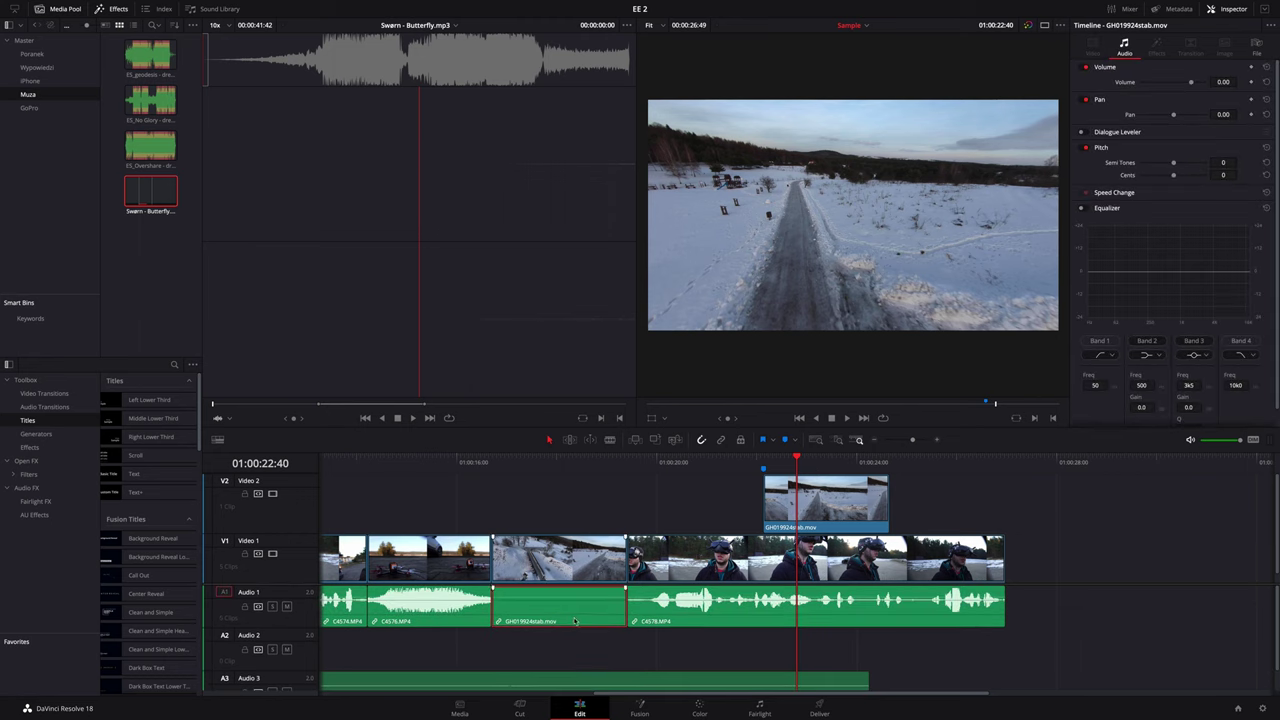
scroll(575, 621, down, 1)
key(BackSpace)
scroll(571, 621, up, 1)
scroll(569, 620, down, 1)
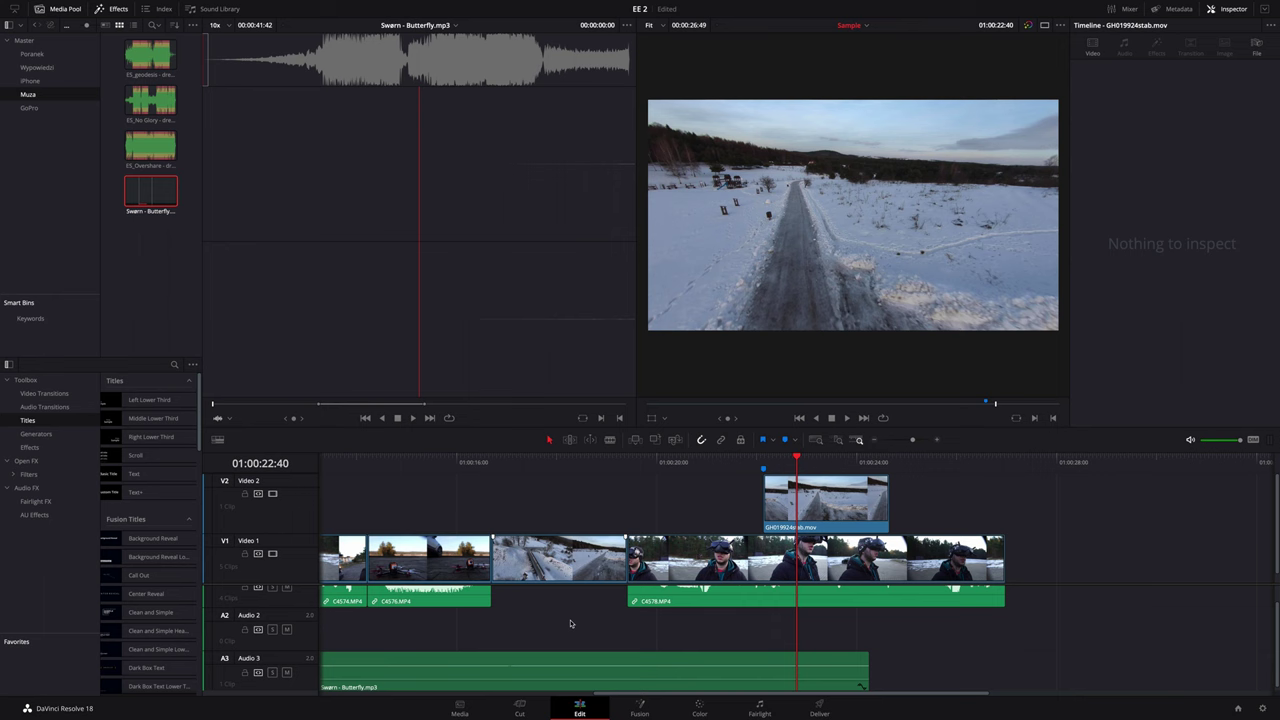
scroll(455, 614, up, 1)
scroll(450, 613, down, 1)
scroll(438, 610, up, 1)
click(436, 609)
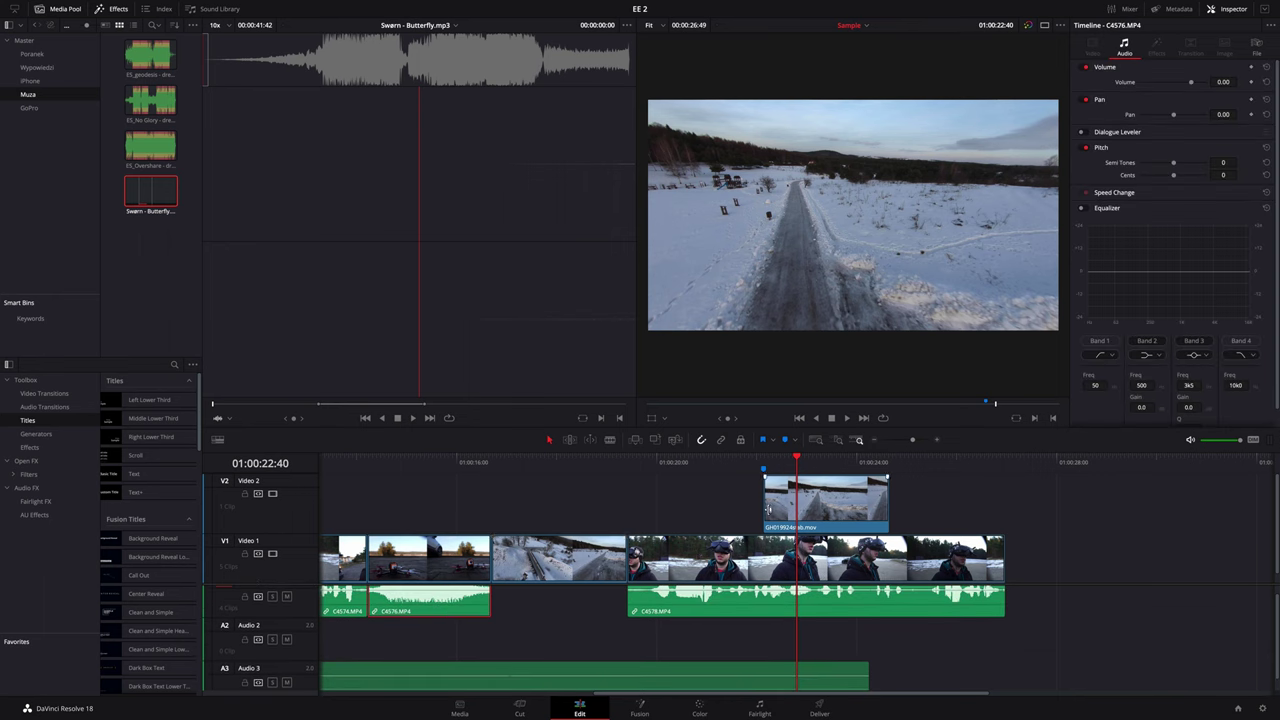
Zoom the timeline to show the whole edit and park the playhead at 01:00:18:12
drag(792, 461, 292, 512)
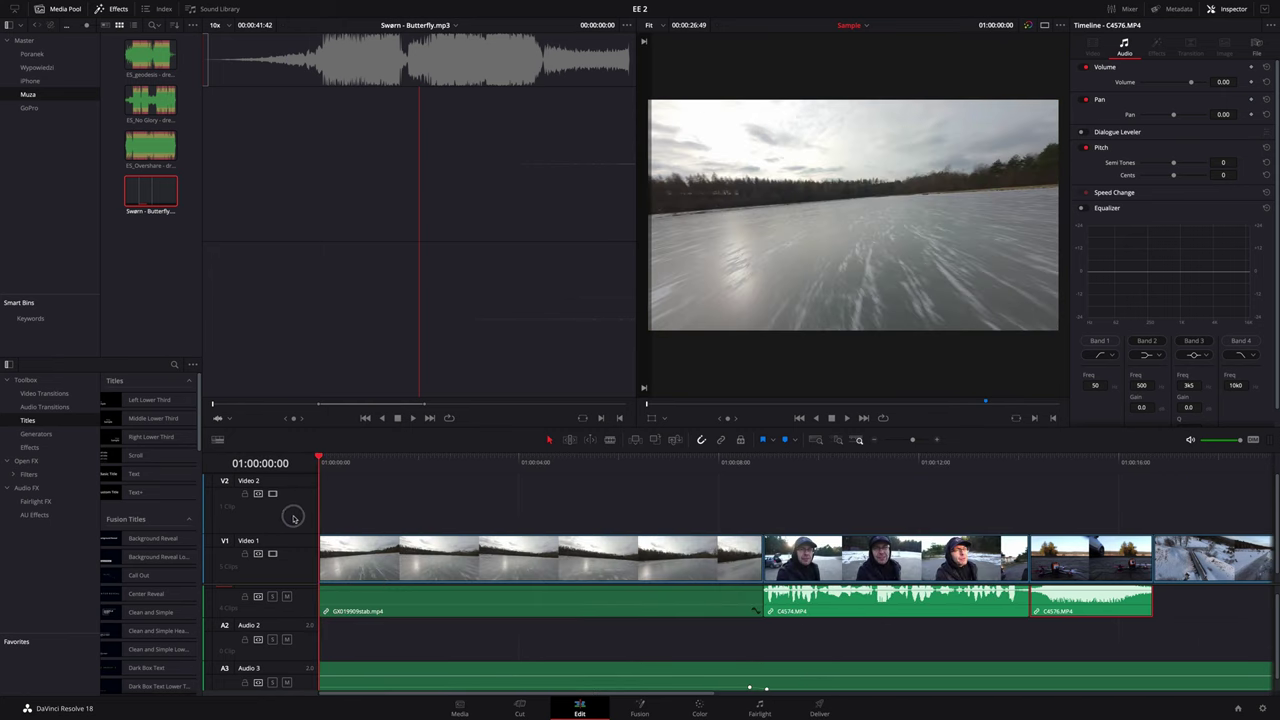
click(873, 441)
click(873, 441)
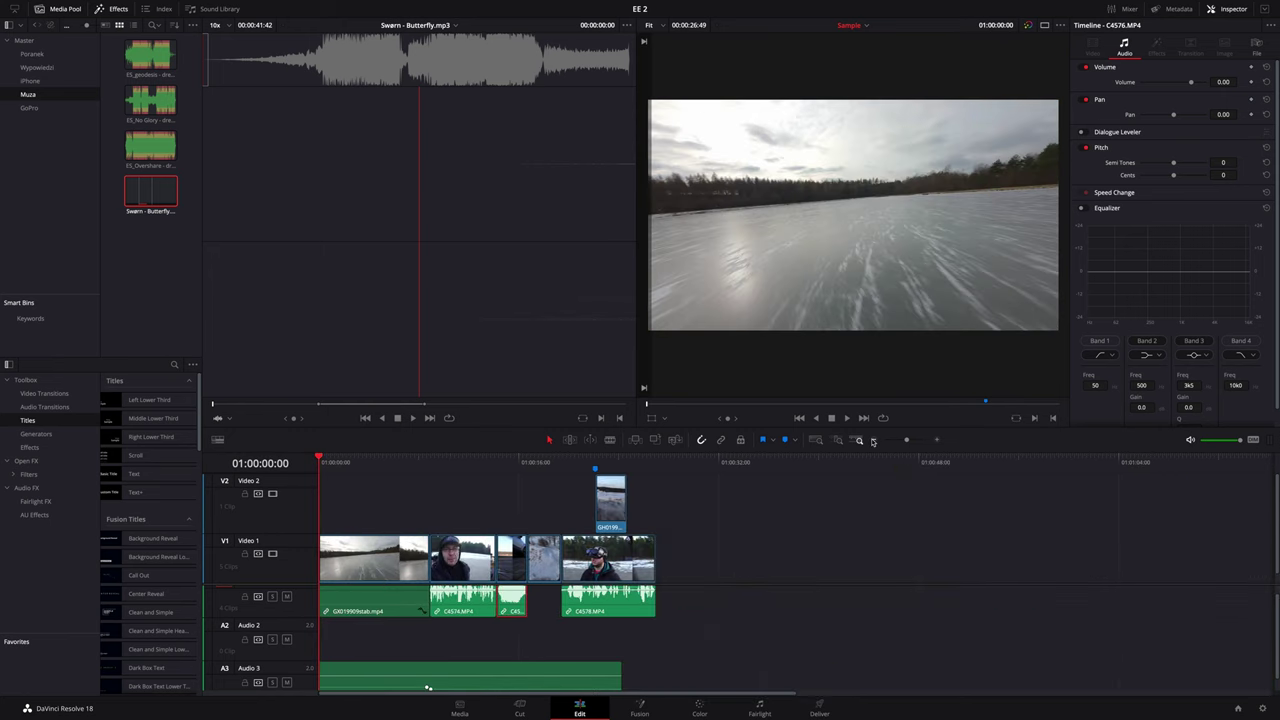
click(937, 441)
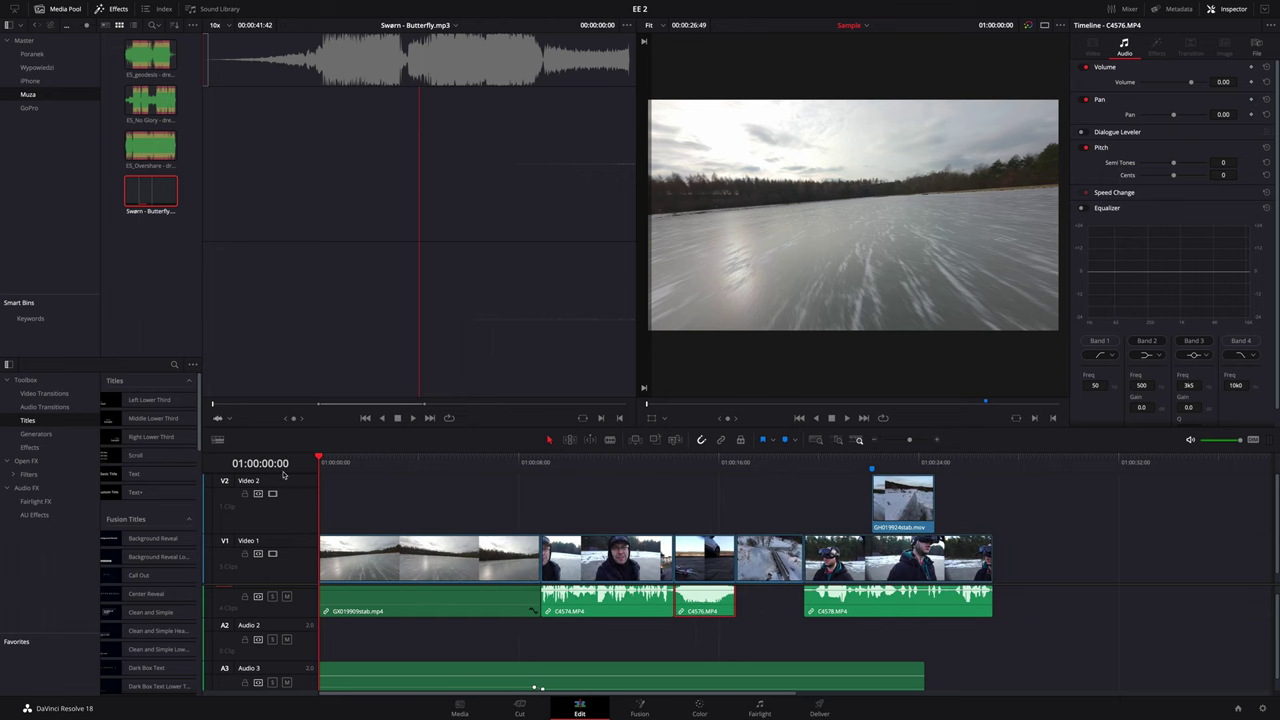
drag(323, 455, 836, 490)
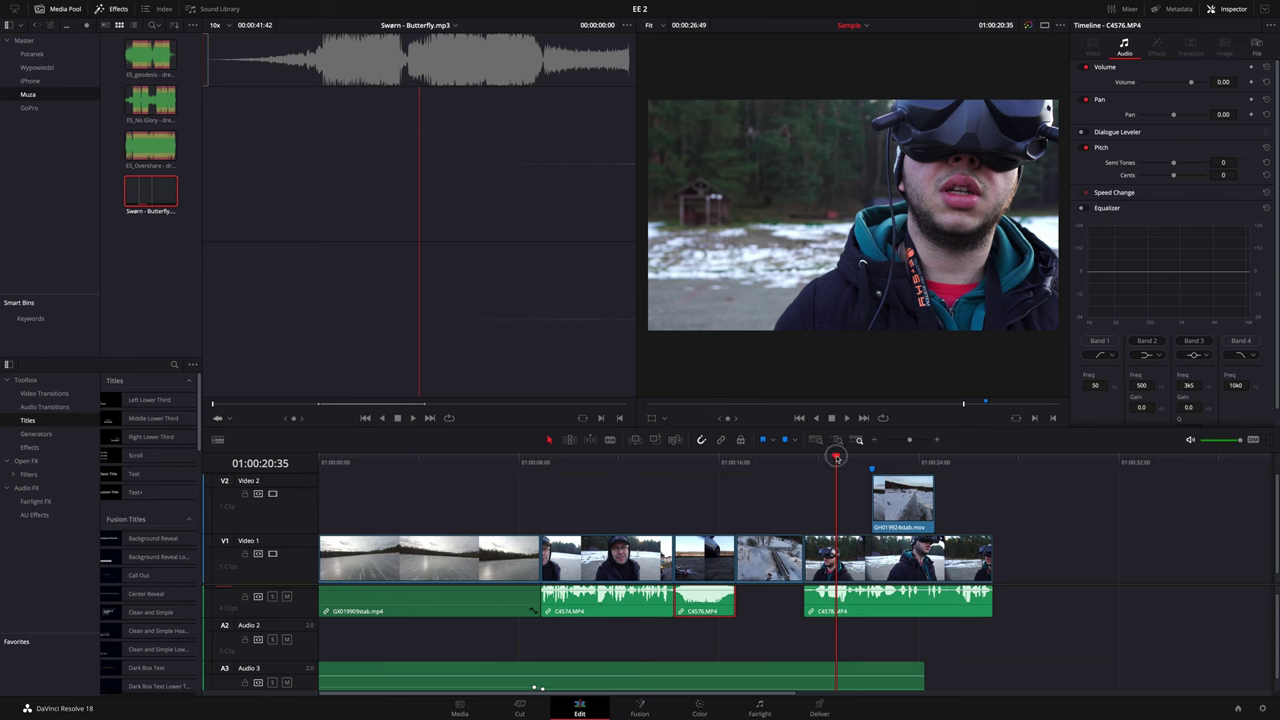
drag(836, 457, 775, 457)
Delete the Video 1 drone clip, turn on snapping, and undo a trial clip move
click(780, 558)
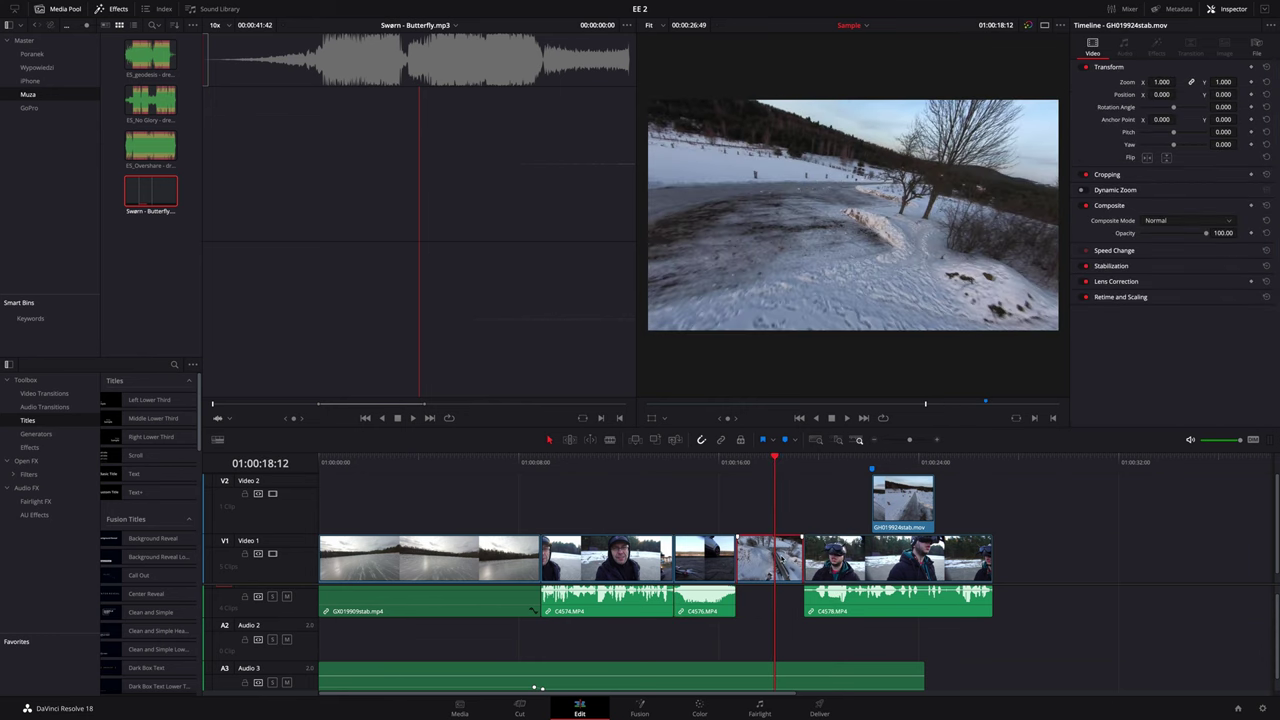
key(Delete)
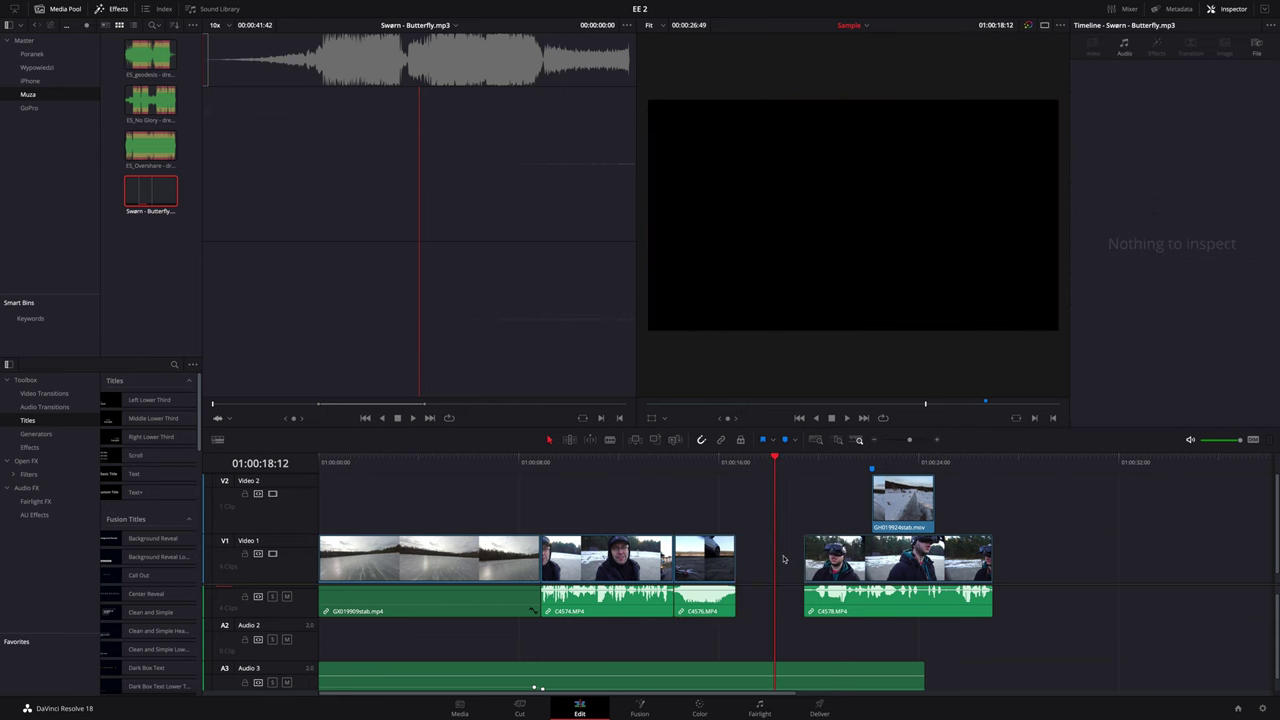
mouse_move(777, 462)
mouse_down()
mouse_move(745, 466)
mouse_move(768, 462)
mouse_up()
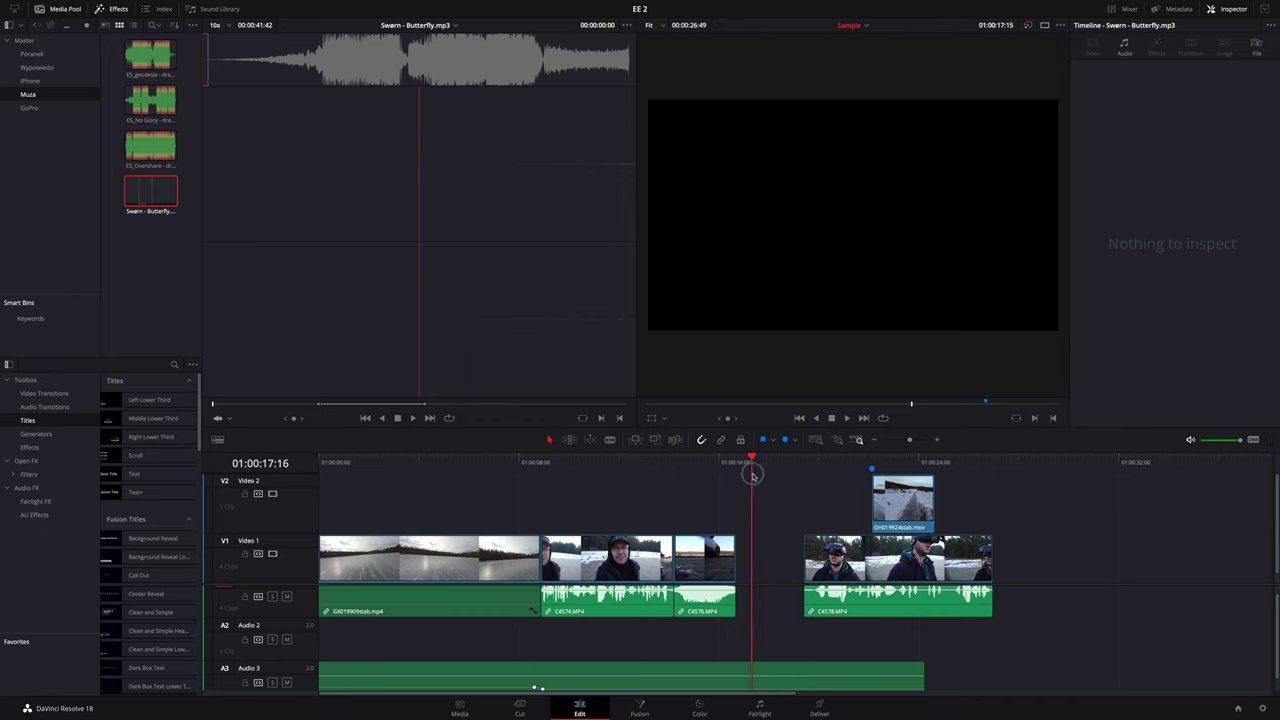
drag(755, 475, 804, 466)
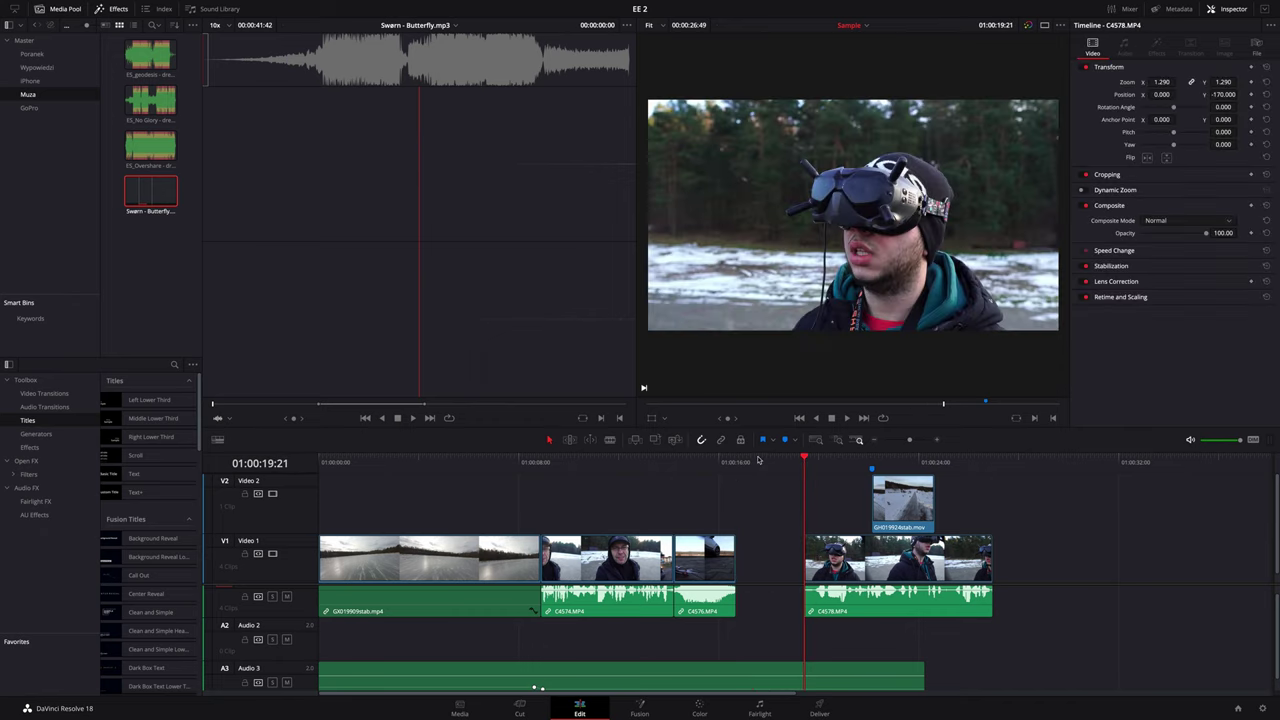
click(702, 444)
mouse_move(816, 488)
mouse_down()
mouse_move(850, 560)
mouse_move(810, 547)
mouse_up()
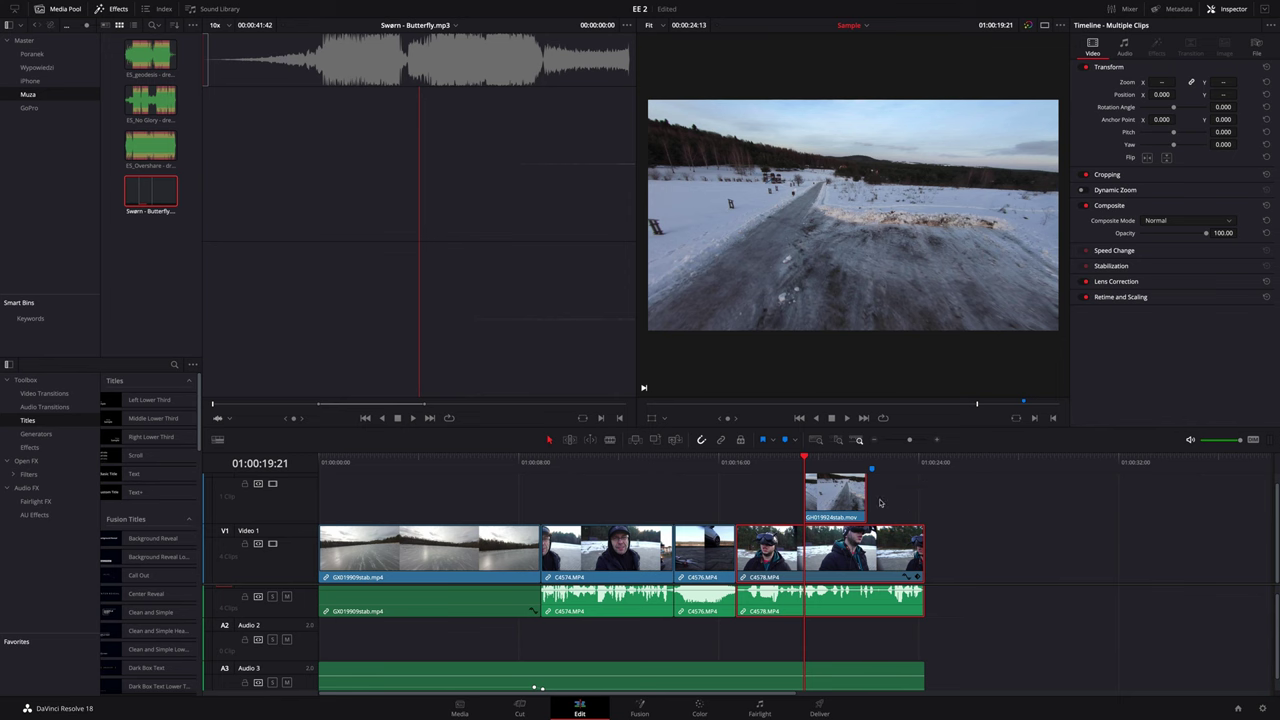
key(ctrl+z)
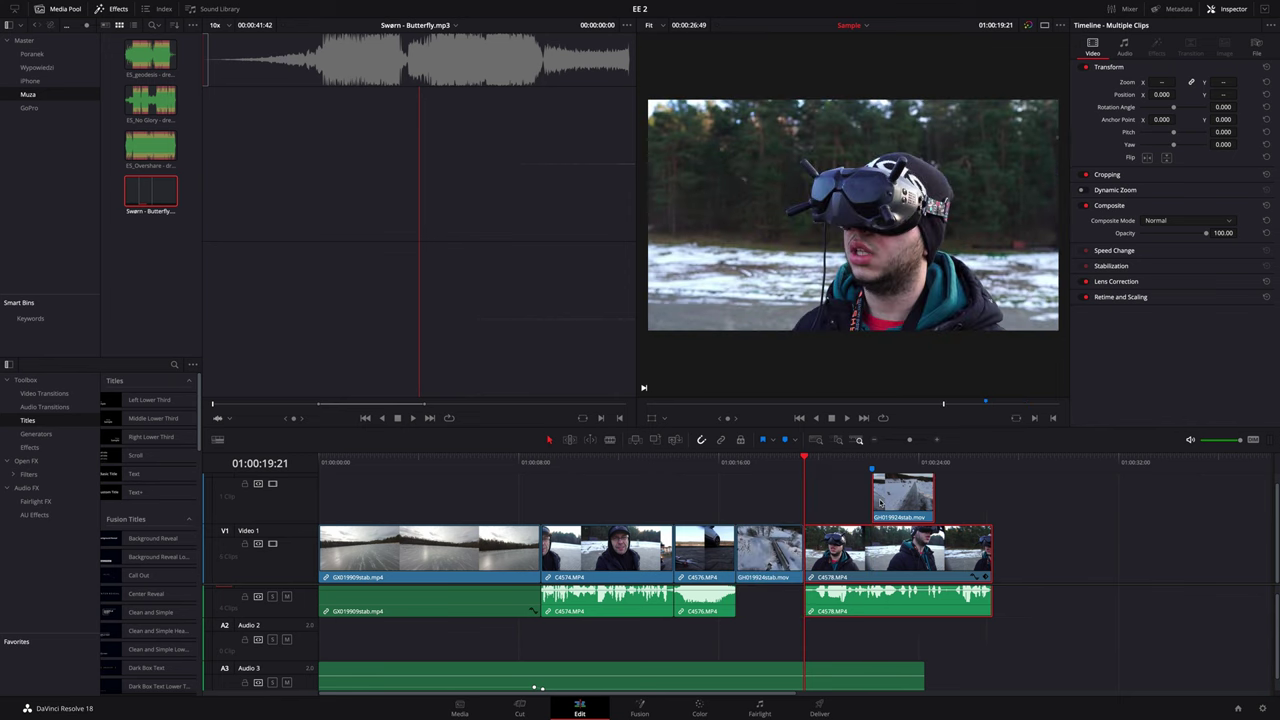
Reselect GH019924stab.mov on Video 1, scrub through it, and delete it again
click(763, 556)
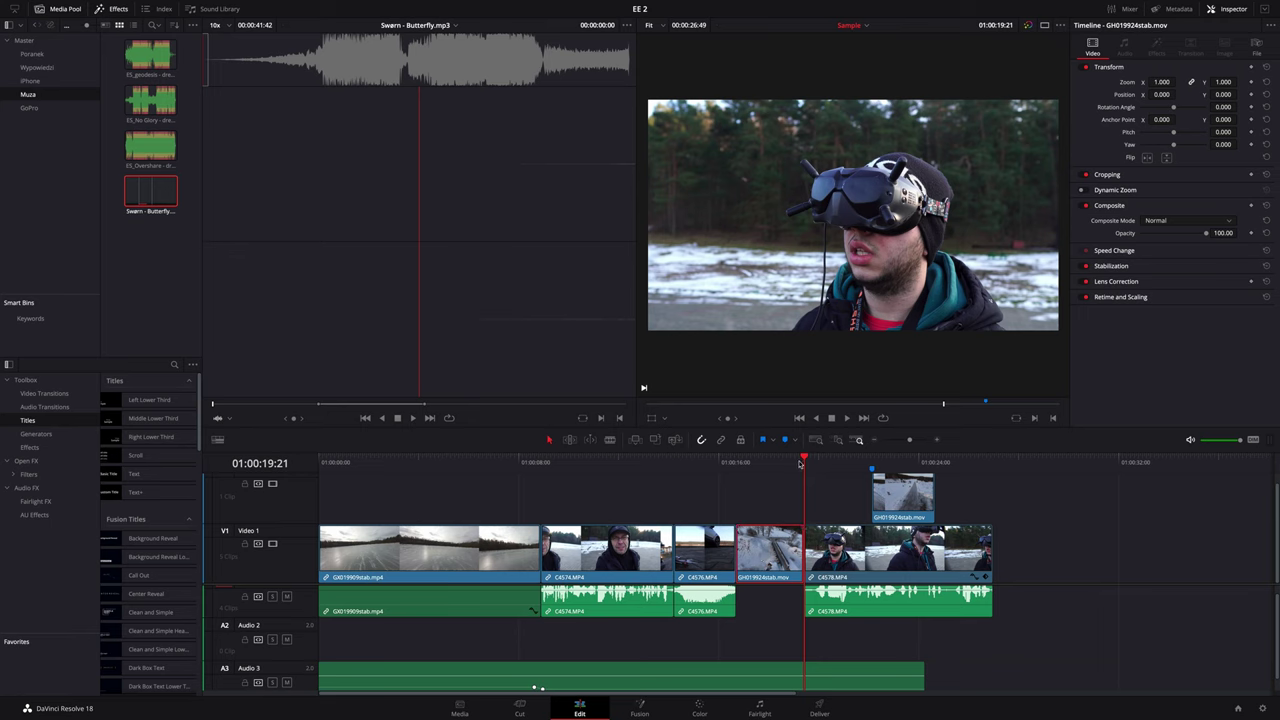
drag(800, 463, 760, 466)
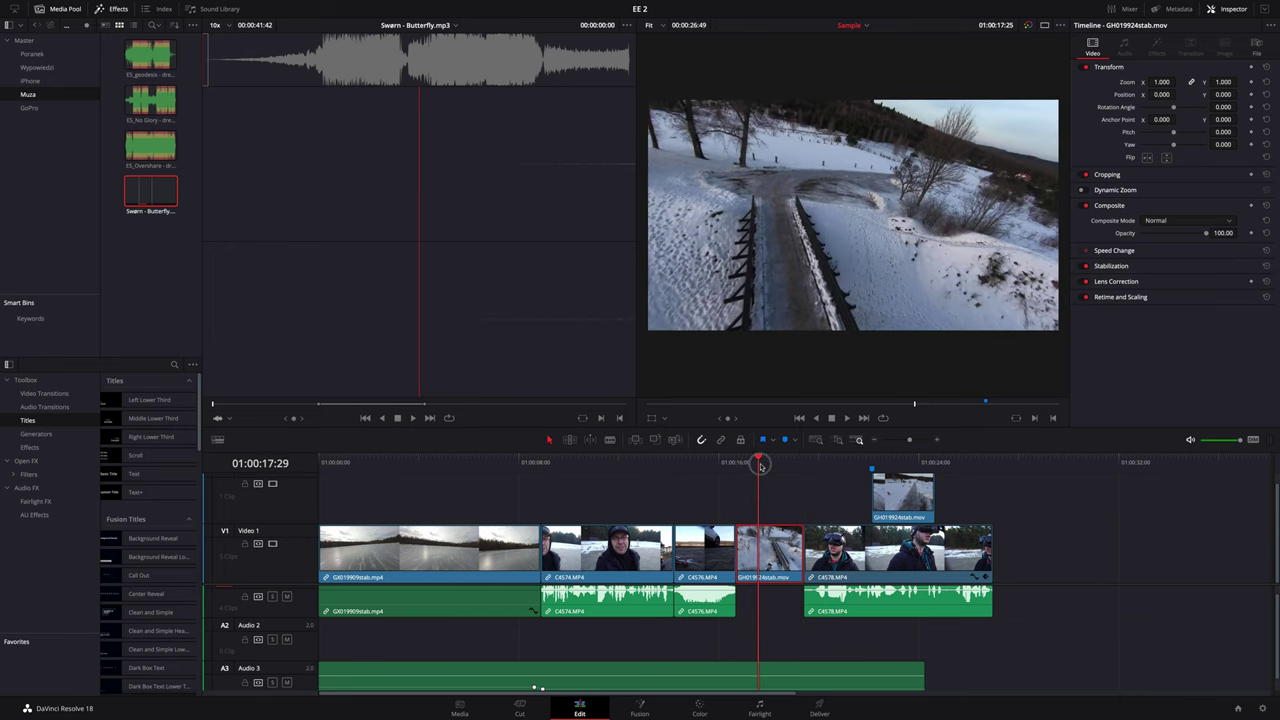
drag(760, 466, 778, 465)
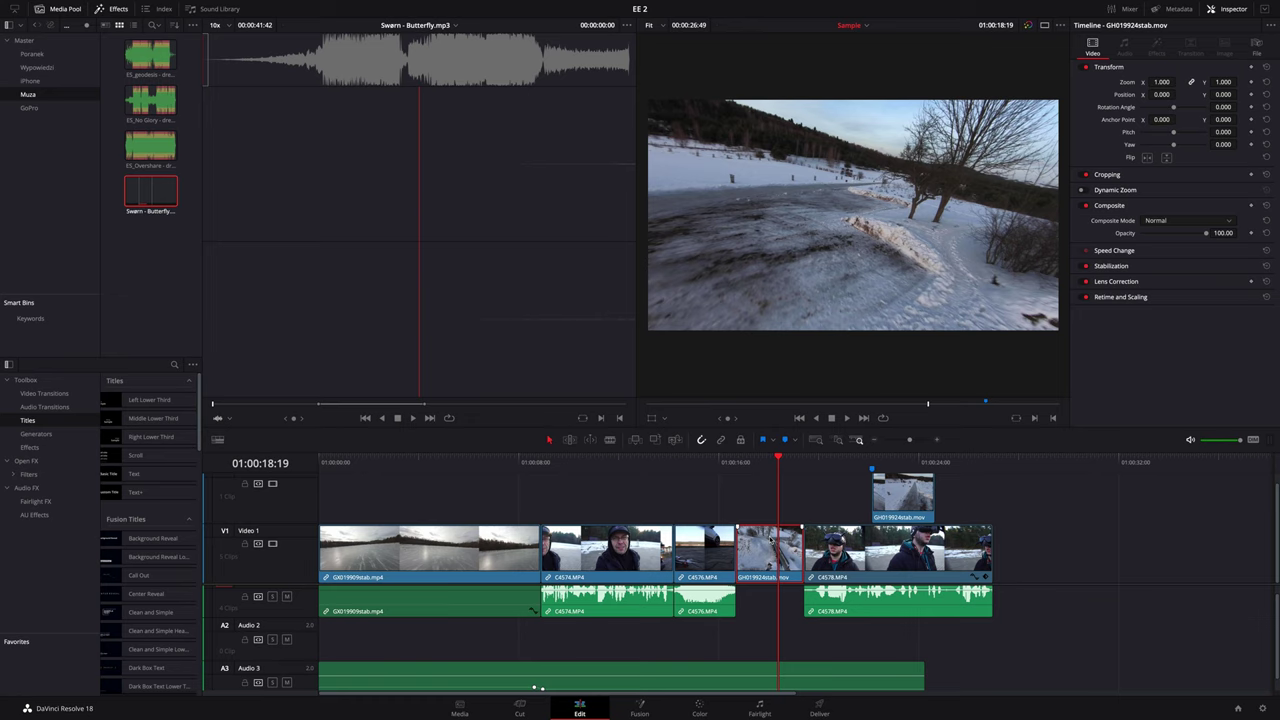
key(BackSpace)
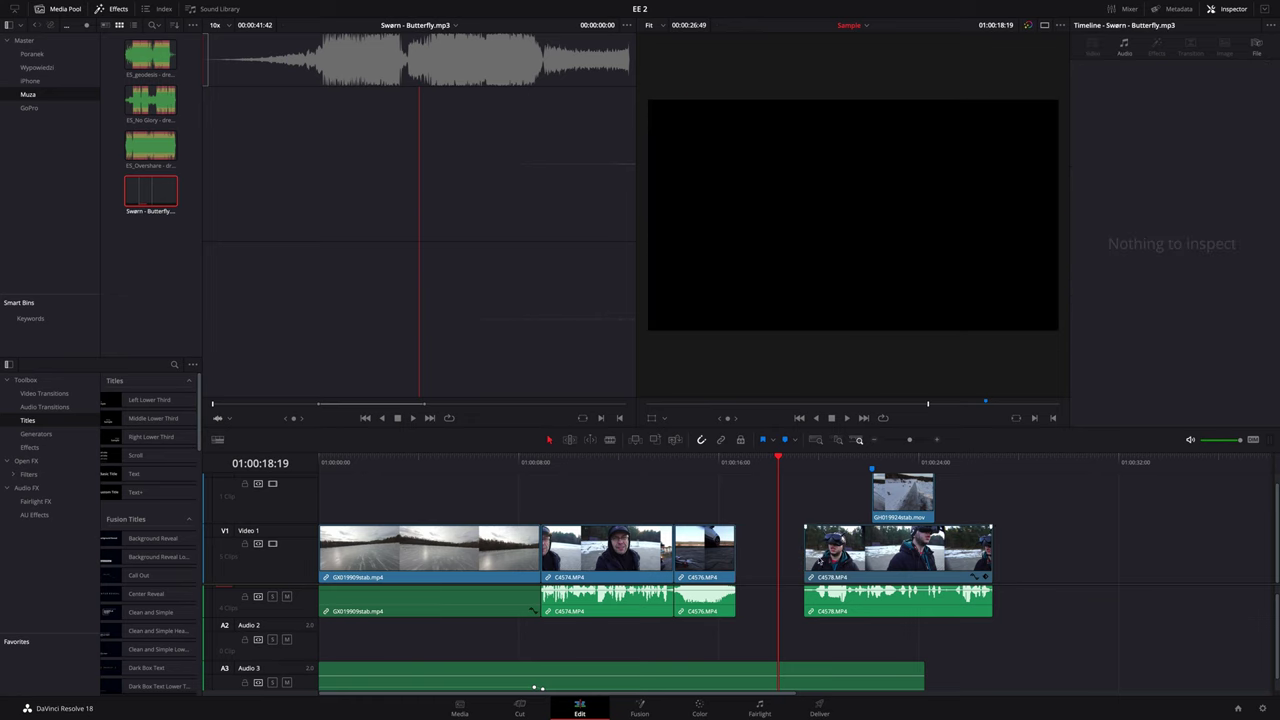
Push C4578.MP4 and its overlay right and load GX019909stab.mp4 from the GoPro bin as source
mouse_move(822, 502)
mouse_down()
mouse_move(880, 548)
mouse_move(1082, 550)
mouse_up()
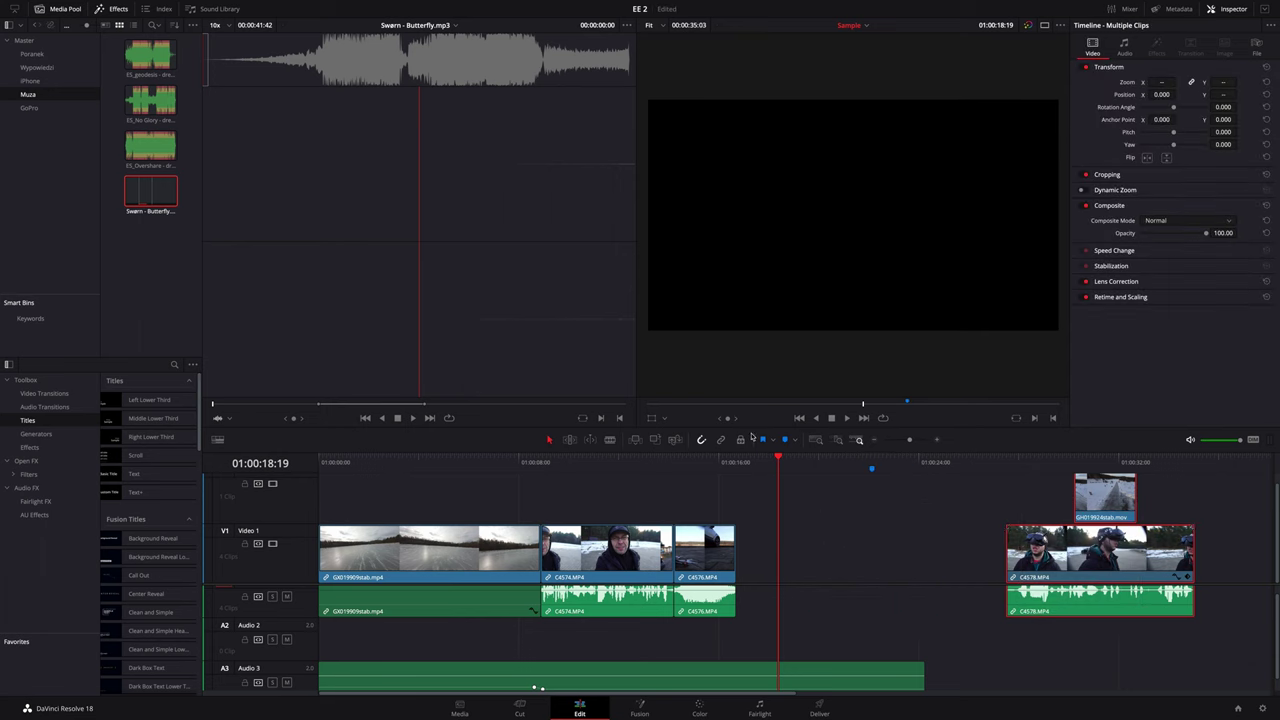
drag(778, 457, 737, 456)
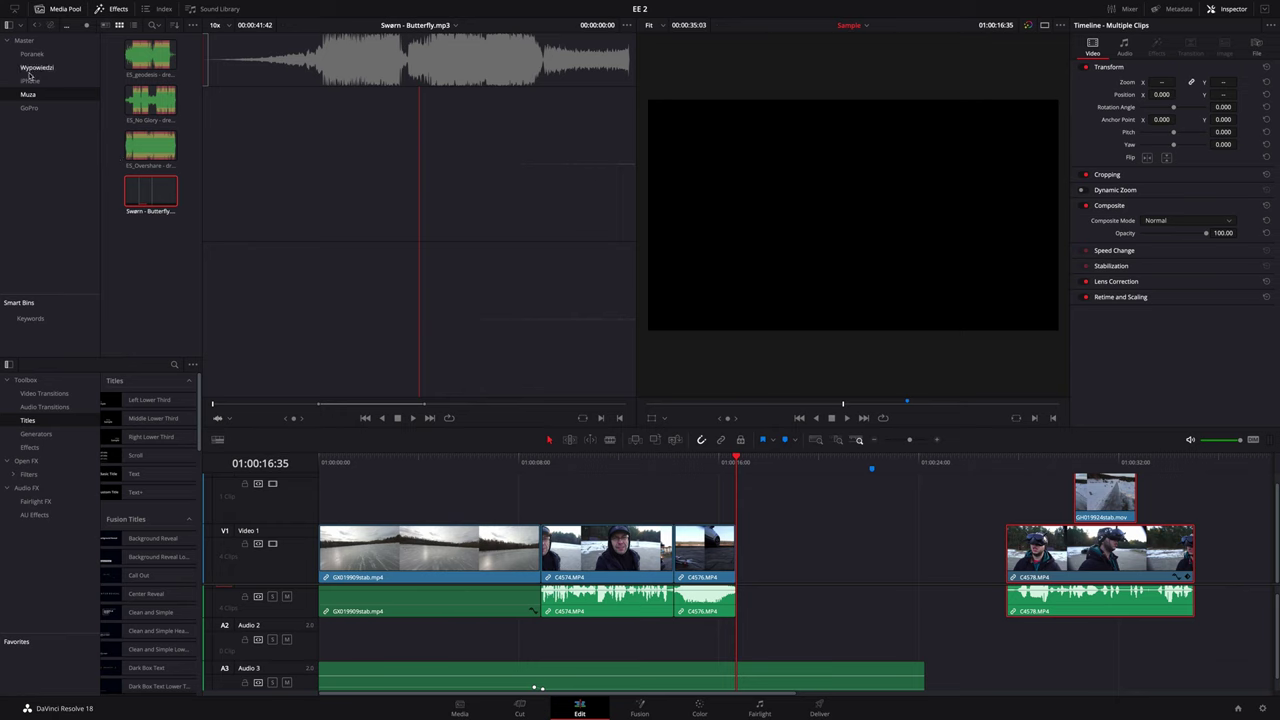
click(31, 108)
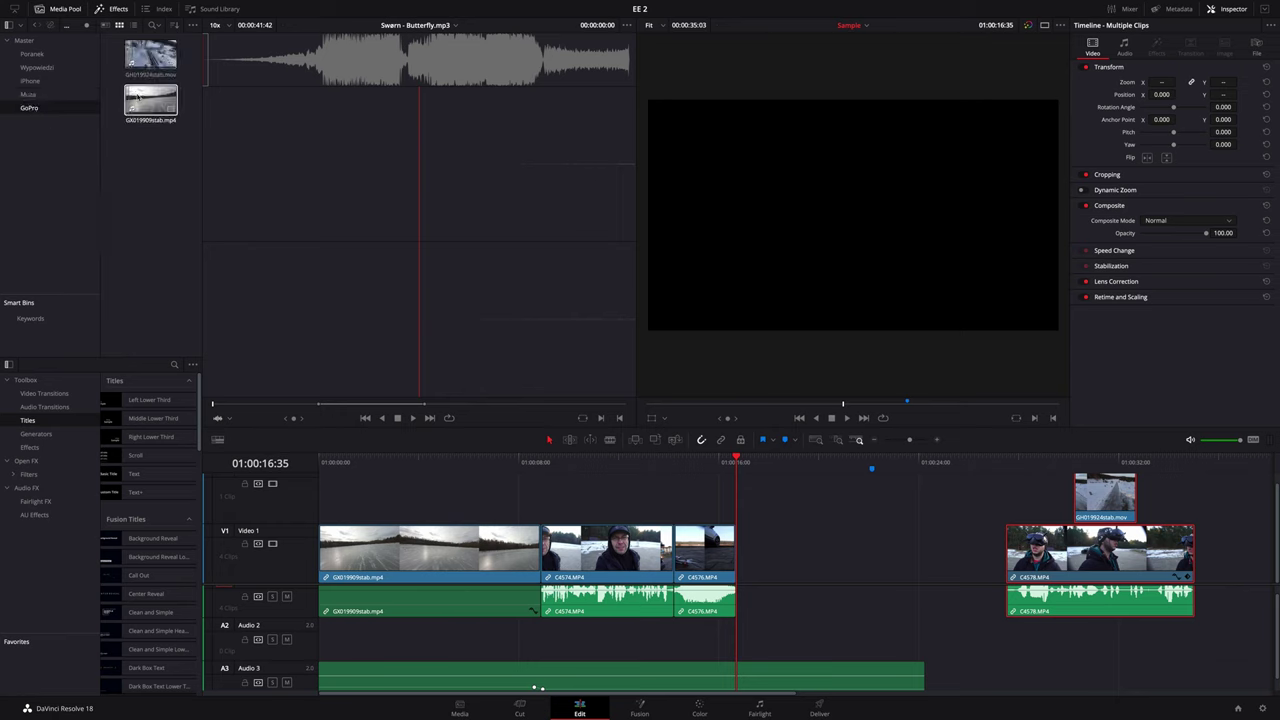
click(136, 97)
double_click(136, 97)
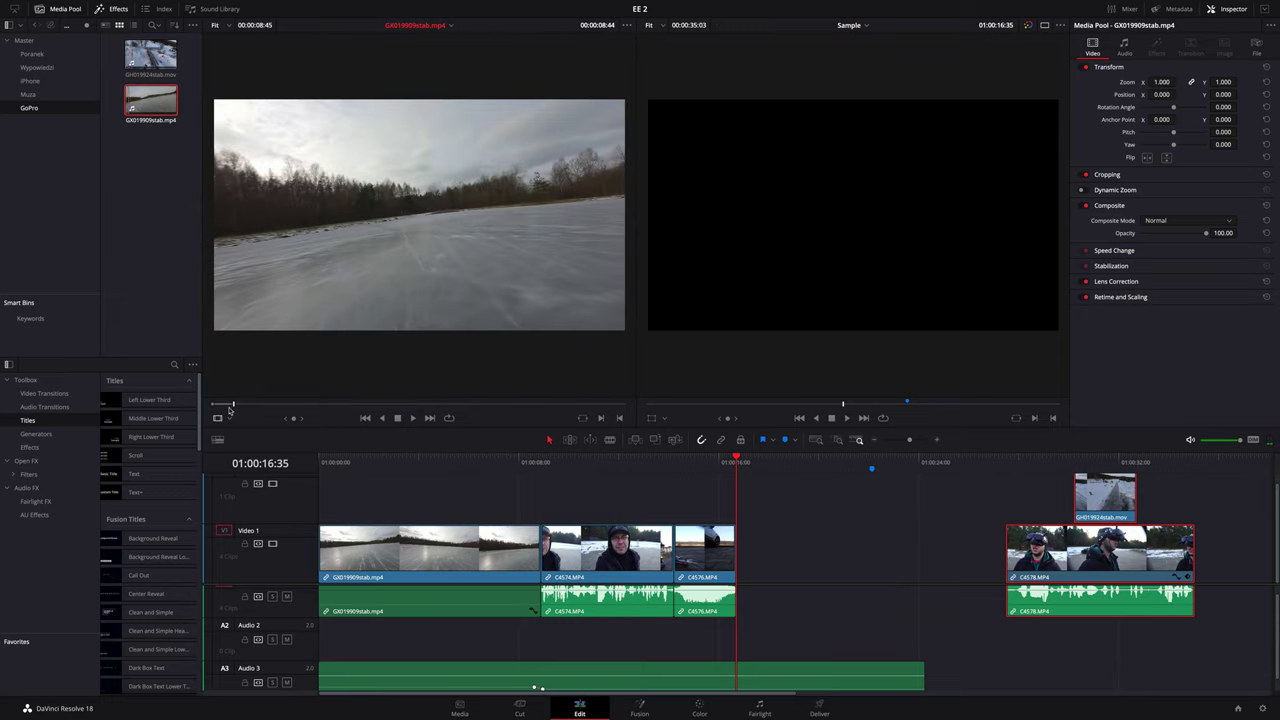
Scrub to a later ice shot and insert it into the timeline right after C4576
drag(230, 405, 205, 406)
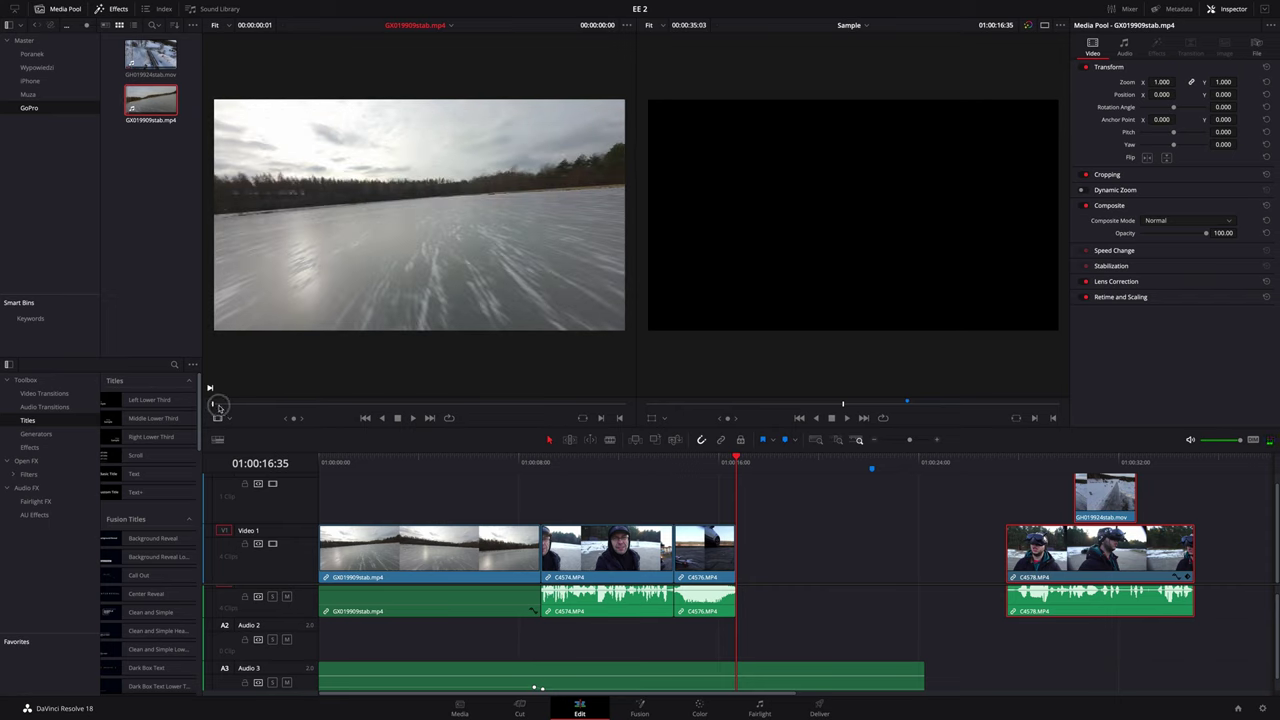
drag(213, 407, 273, 408)
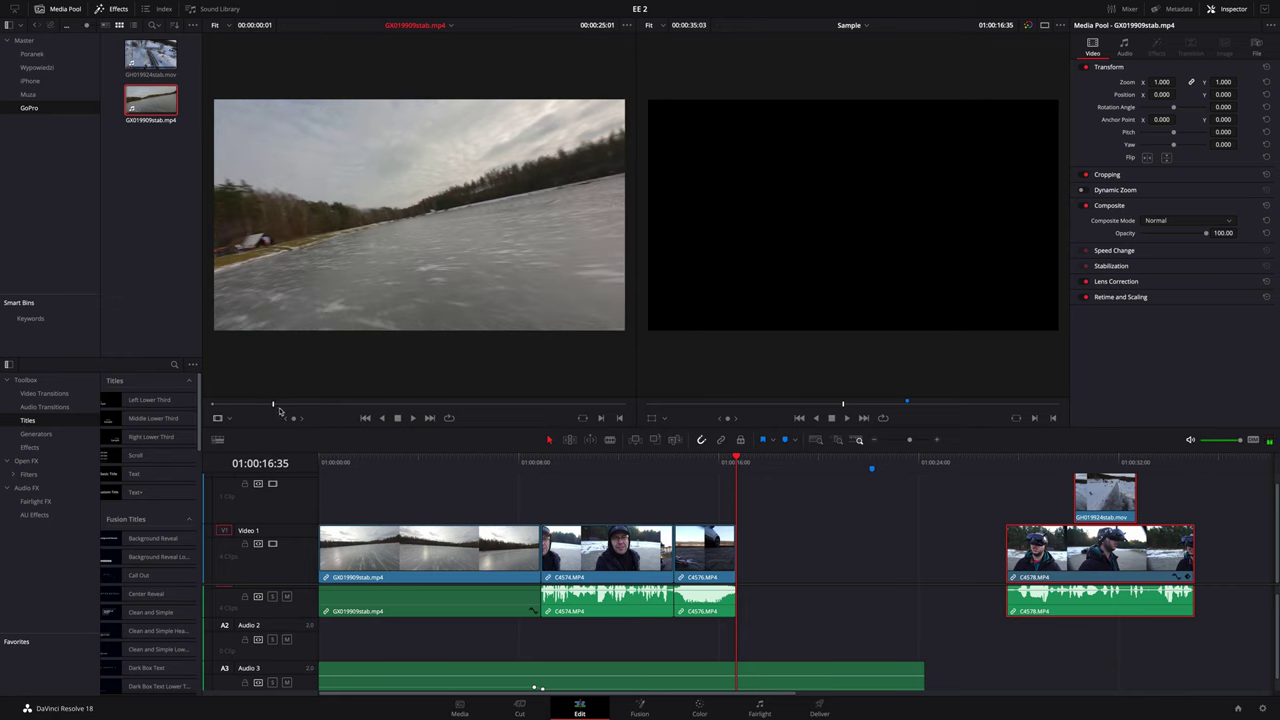
mouse_move(410, 240)
mouse_down()
mouse_move(765, 502)
mouse_move(742, 542)
mouse_up()
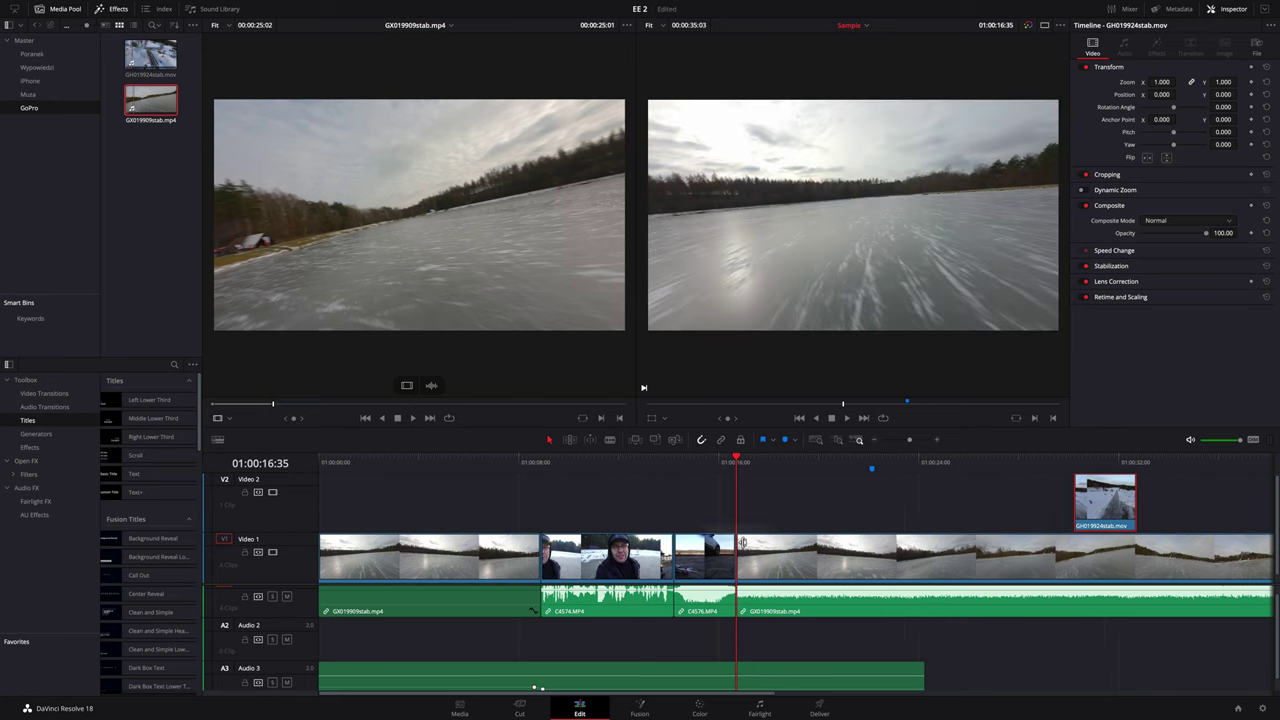
Delete the inserted GX019909stab.mp4 section and slide C4578.MP4 with its overlay to about 01:01:10
drag(740, 458, 1000, 494)
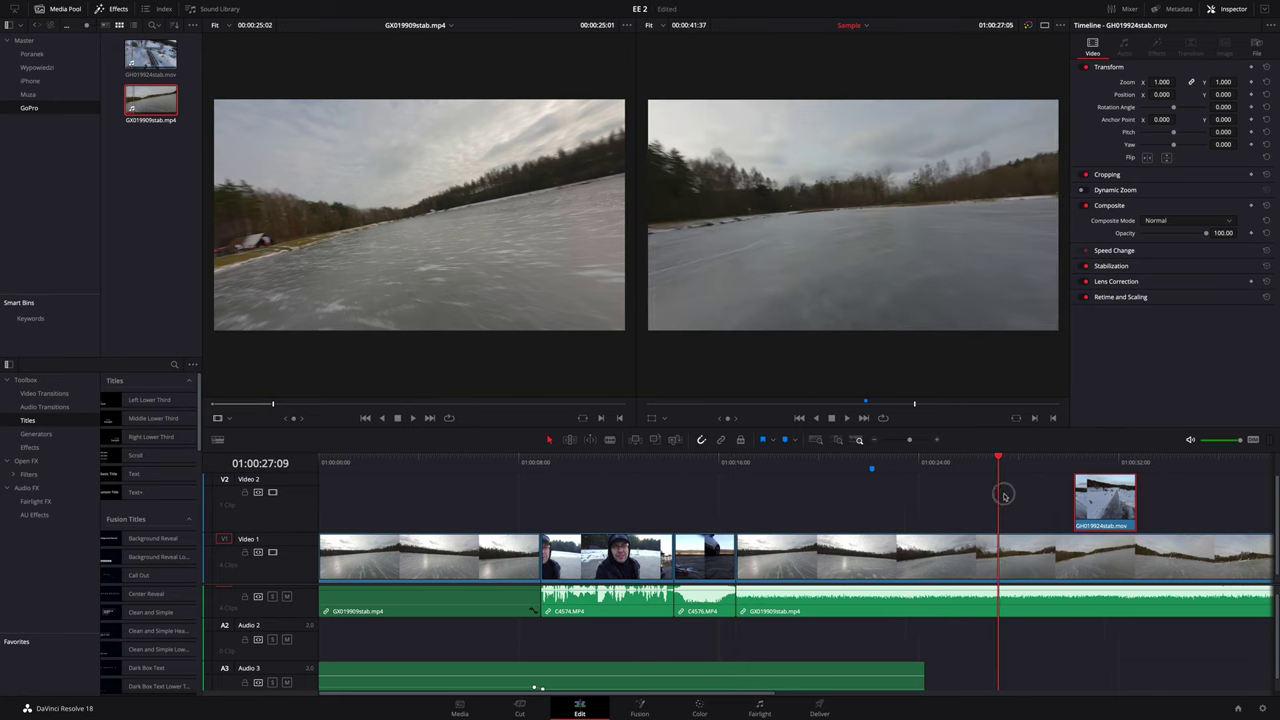
key(space)
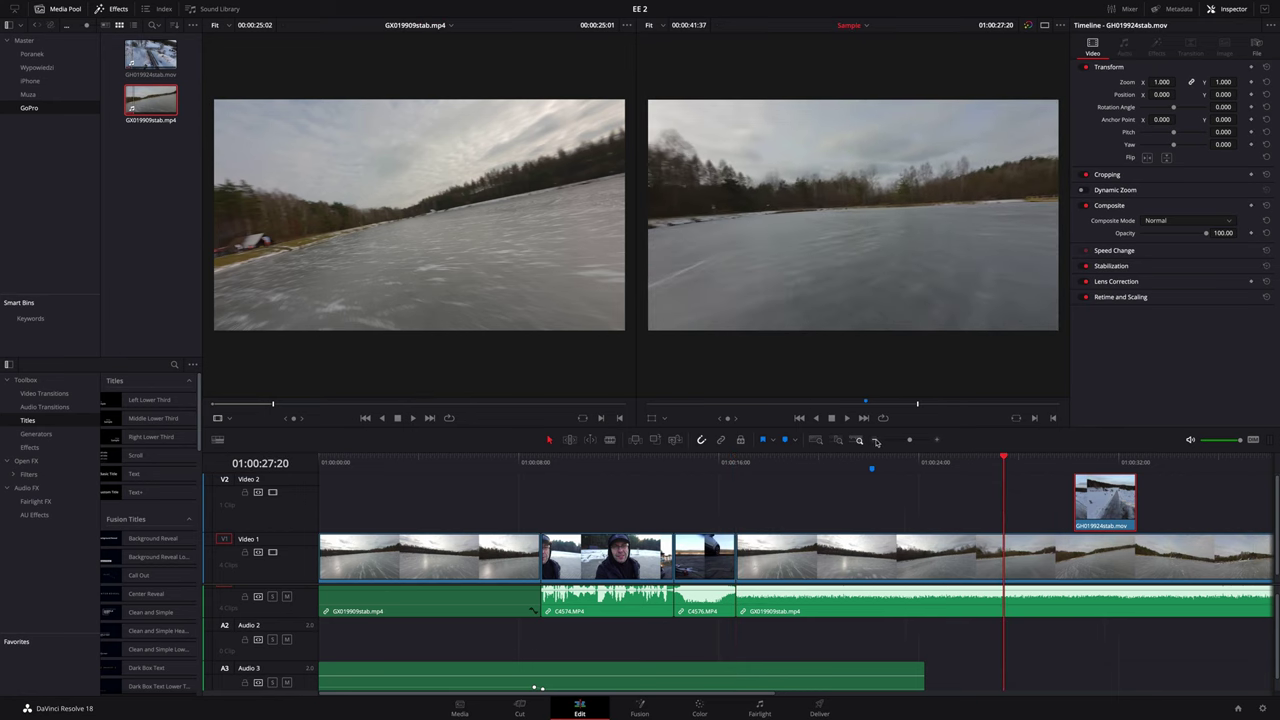
click(876, 441)
scroll(751, 570, down, 1)
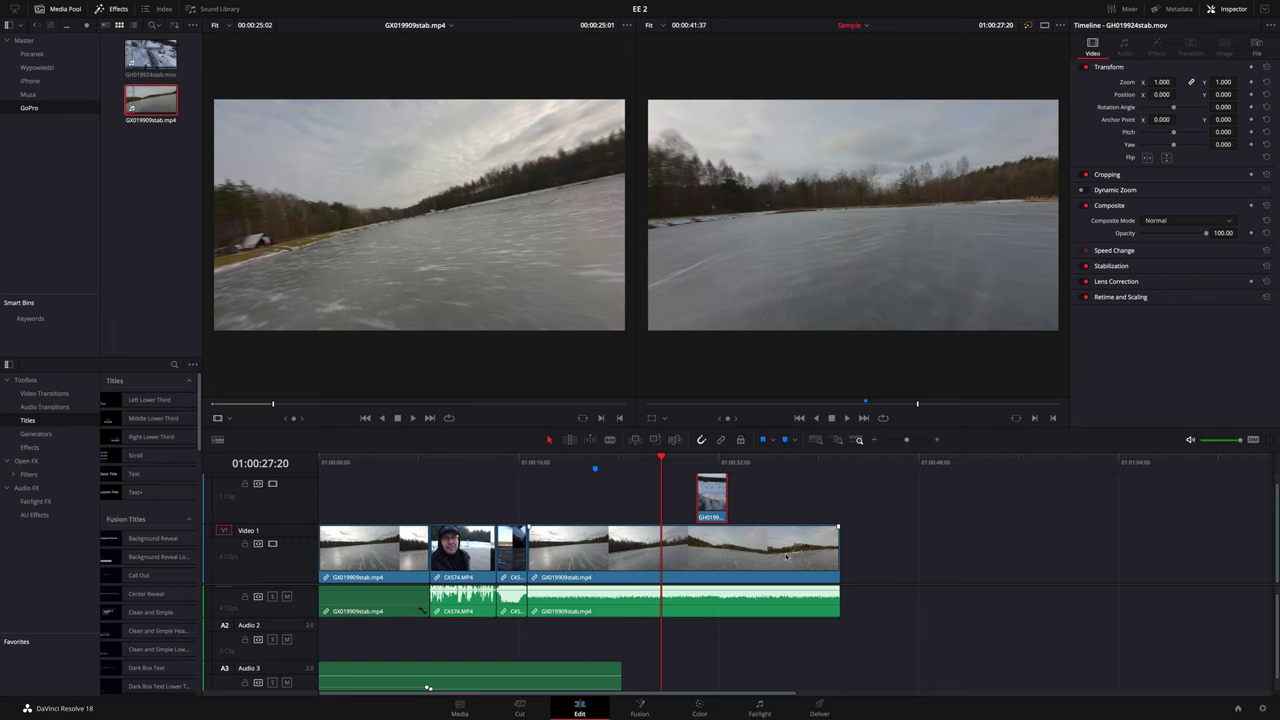
click(824, 563)
mouse_move(833, 556)
mouse_down()
mouse_move(840, 540)
mouse_move(865, 540)
mouse_up()
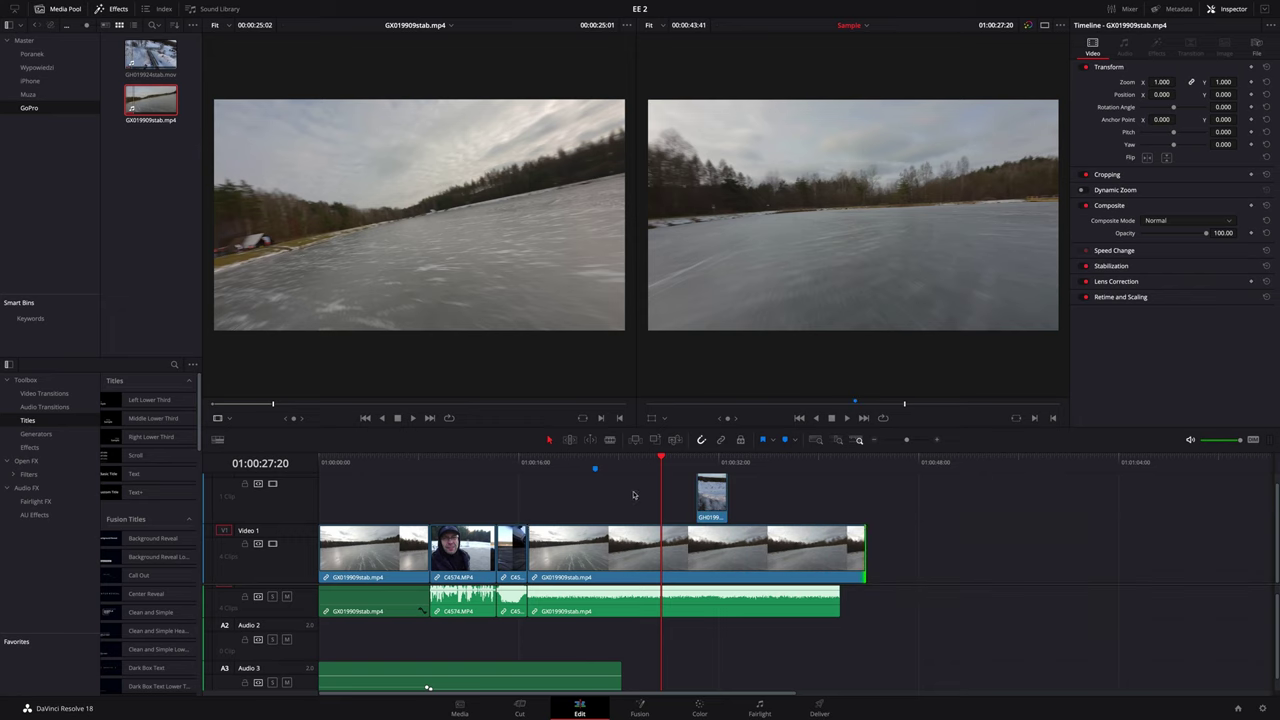
key(Delete)
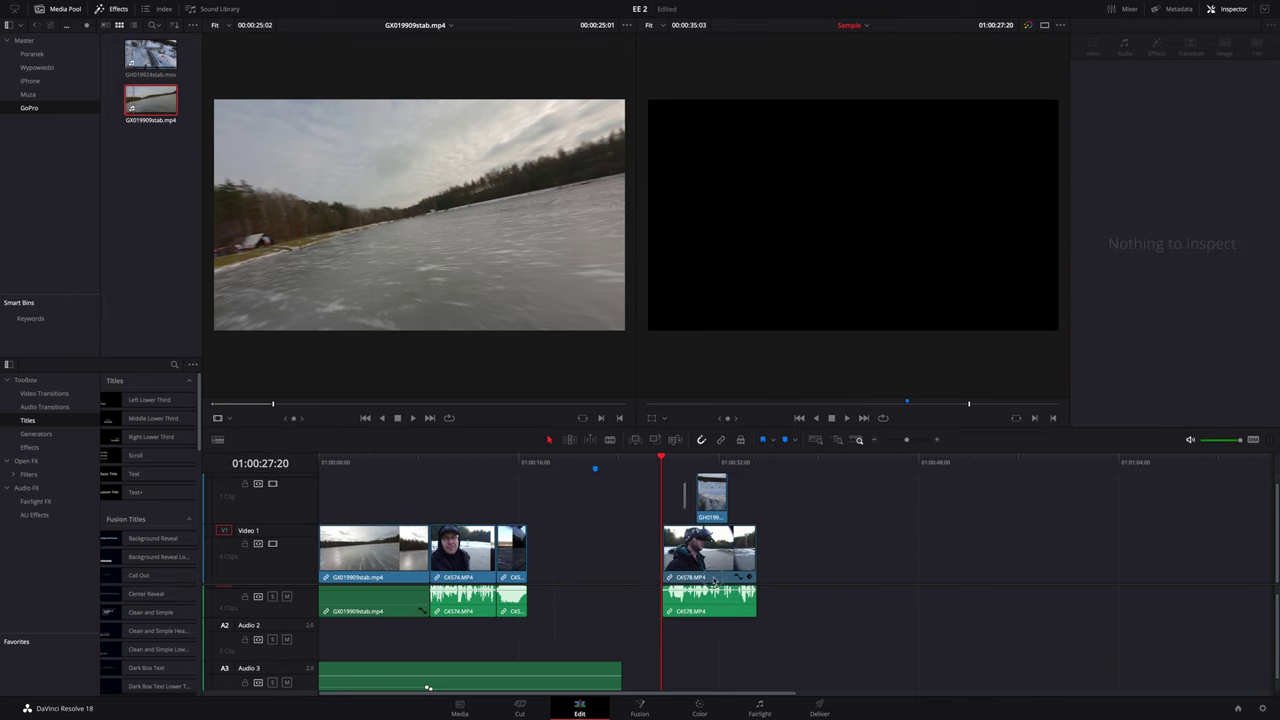
drag(664, 473, 760, 615)
drag(730, 556, 1250, 566)
Drop an earlier GX019909stab.mp4 ice shot from the source viewer into the timeline gap
click(313, 189)
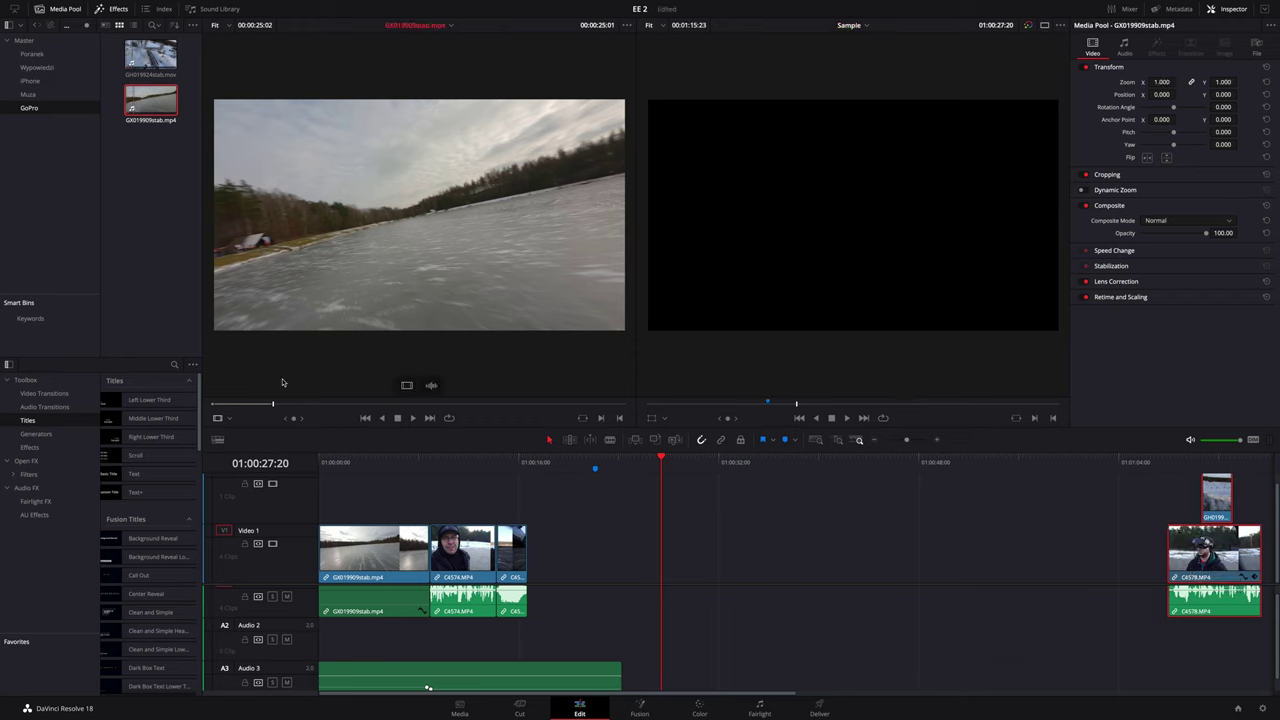
drag(271, 404, 238, 405)
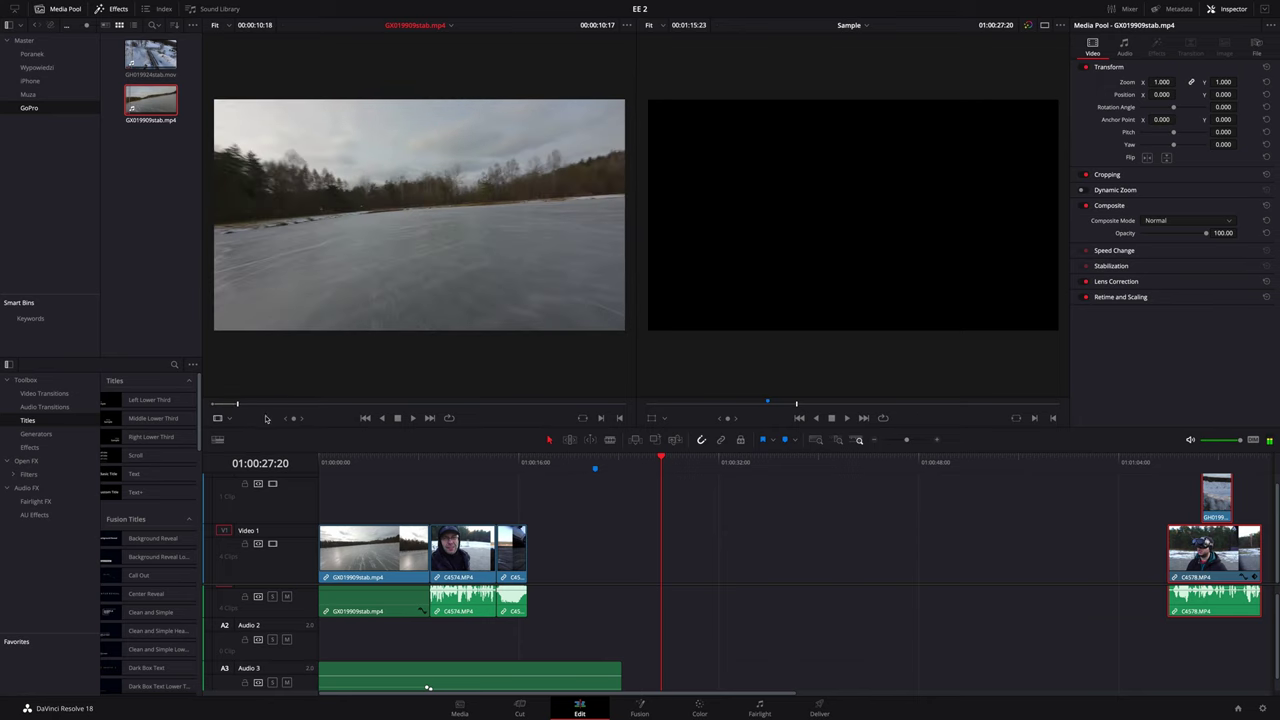
mouse_move(231, 243)
mouse_down()
mouse_move(549, 573)
mouse_move(530, 570)
mouse_up()
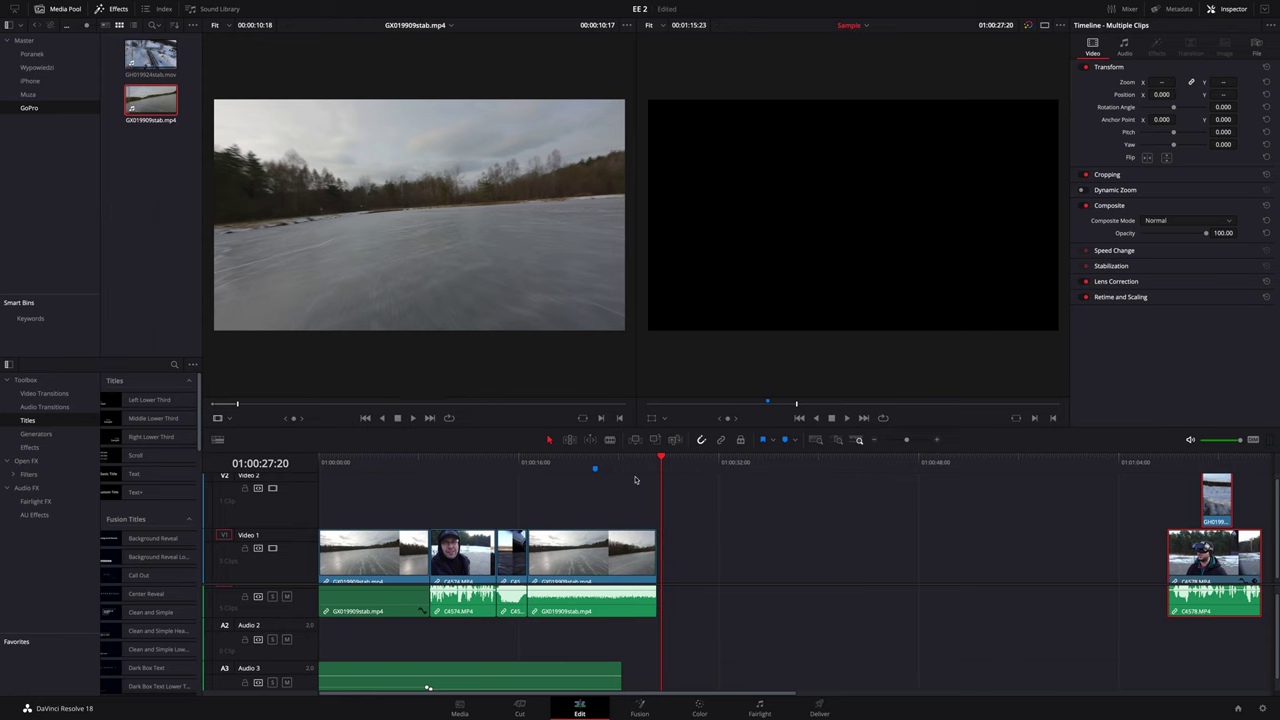
Trim the ice shot to end at 01:00:23:26, delete its A1 audio, and butt C4578 against it
mouse_move(661, 458)
mouse_down()
mouse_move(558, 474)
mouse_move(613, 481)
mouse_up()
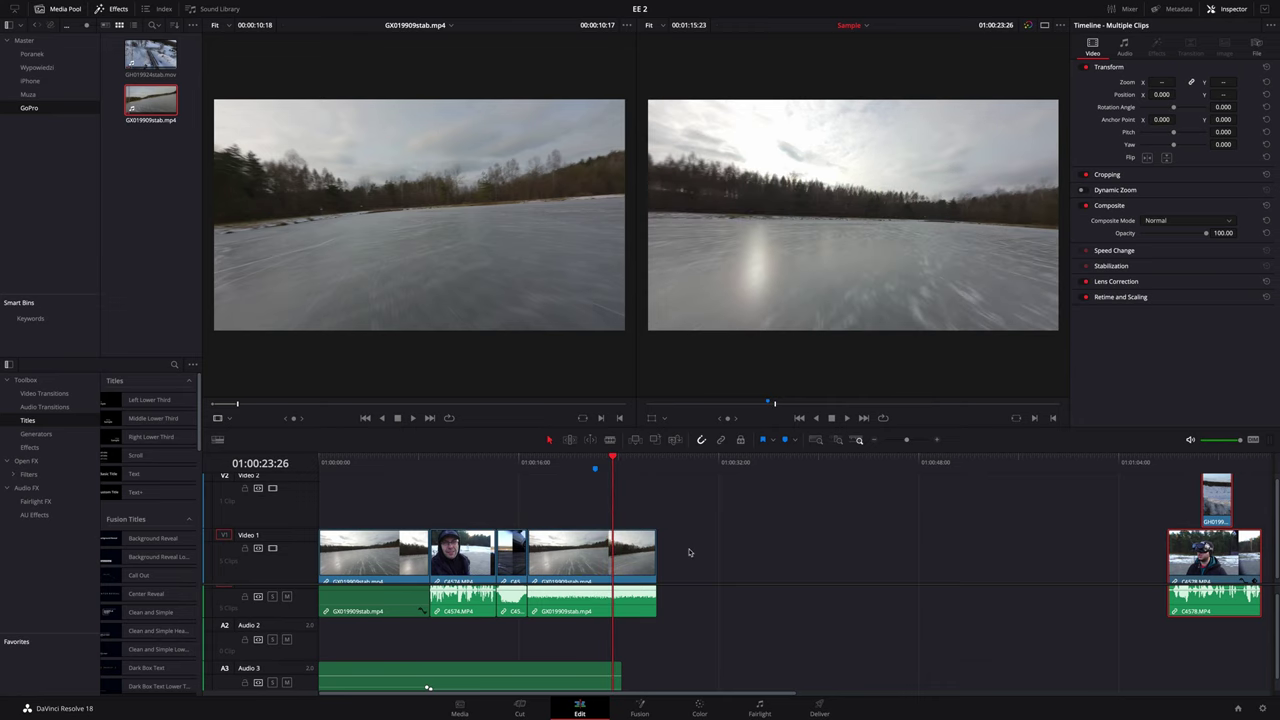
drag(655, 550, 615, 547)
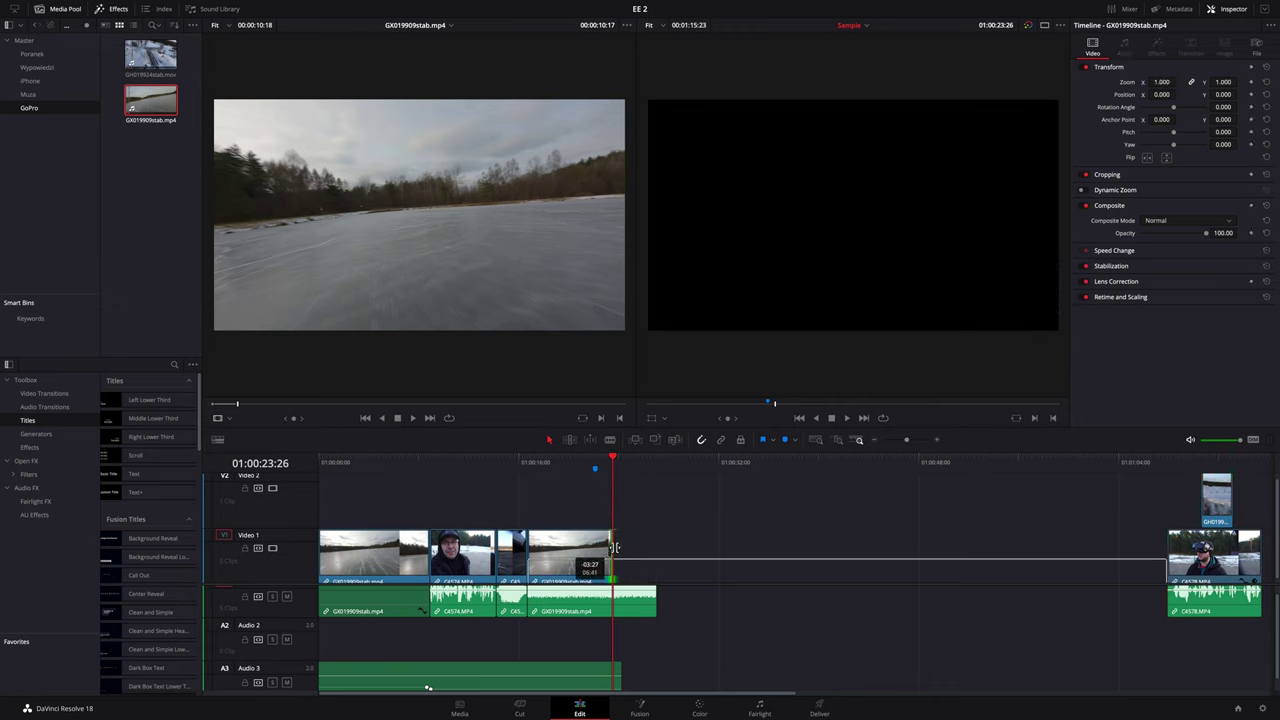
click(622, 611)
key(Delete)
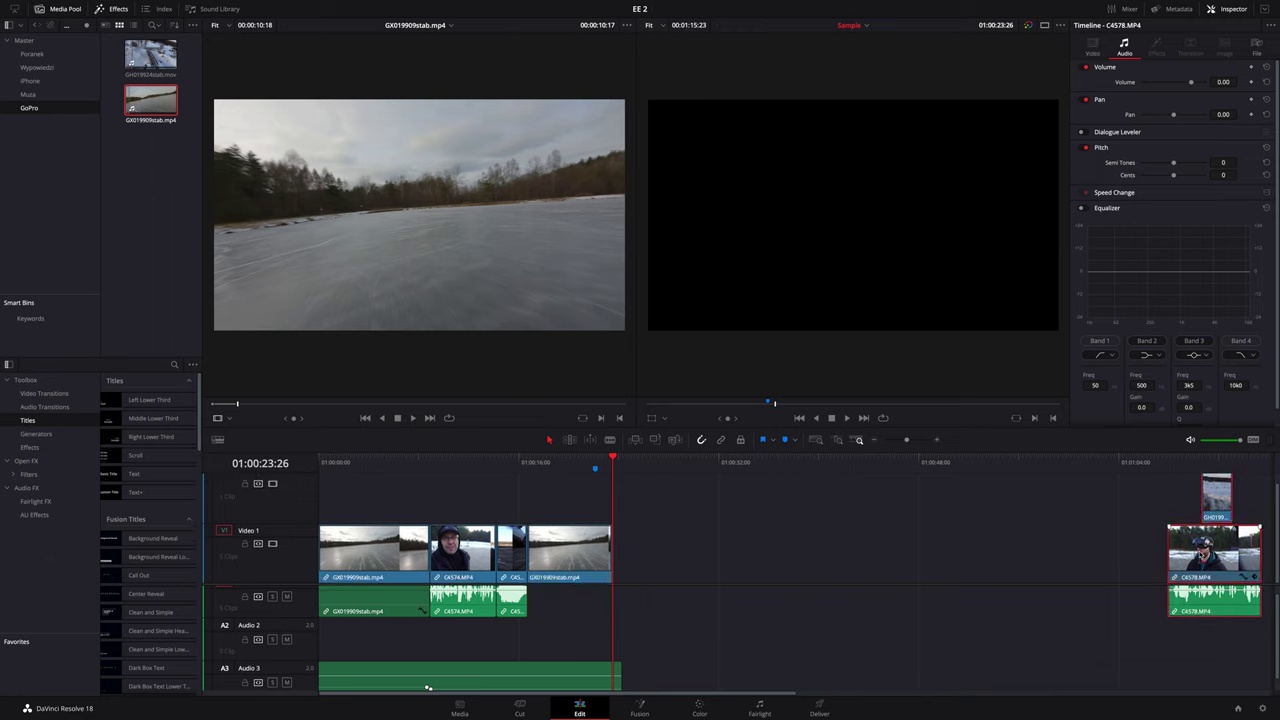
mouse_move(1174, 560)
mouse_down()
mouse_move(620, 558)
mouse_move(650, 548)
mouse_up()
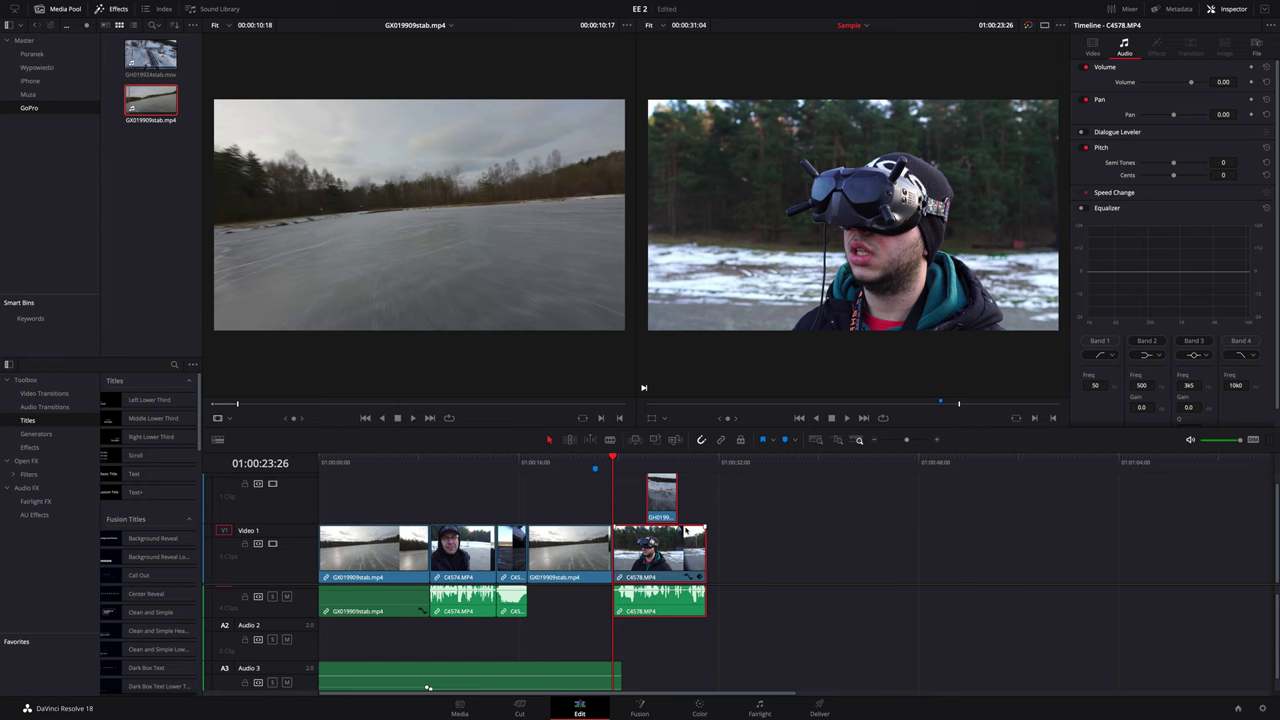
click(519, 708)
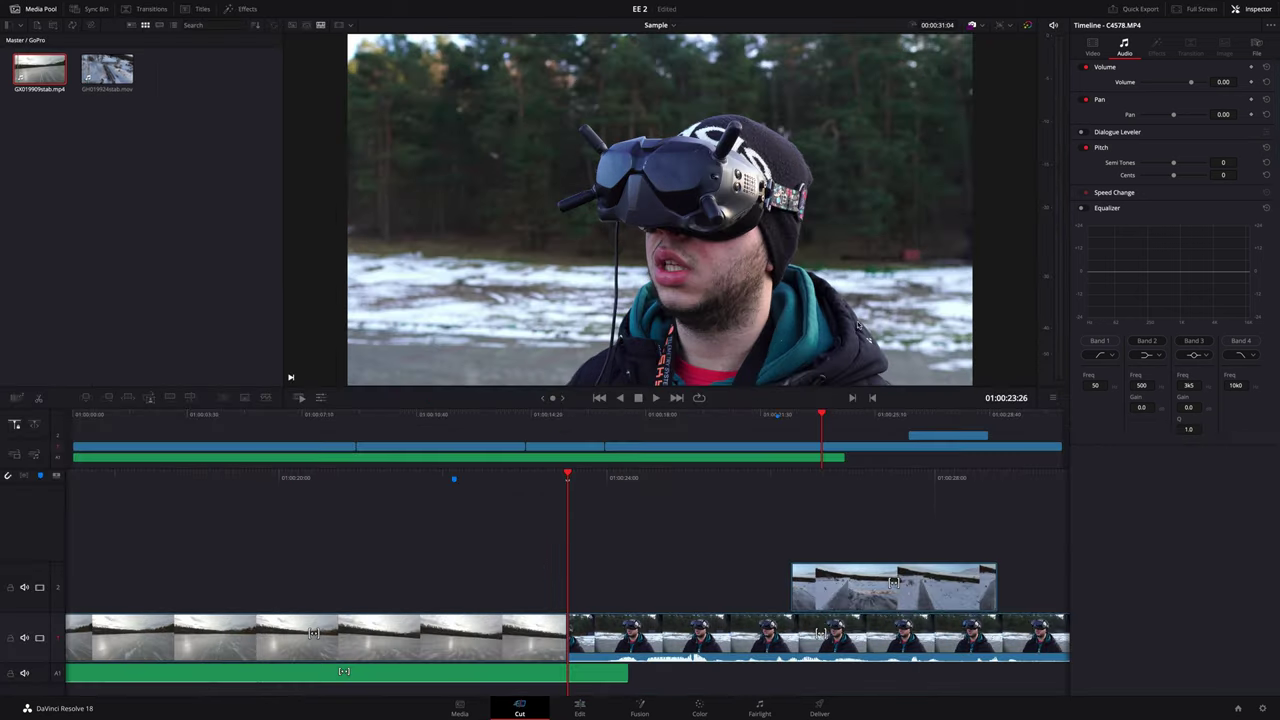
Restore the vanished clips, select the snowy drone clip at 01:00:17:25, and load GX019909stab.mp4 as source
key(ctrl+z)
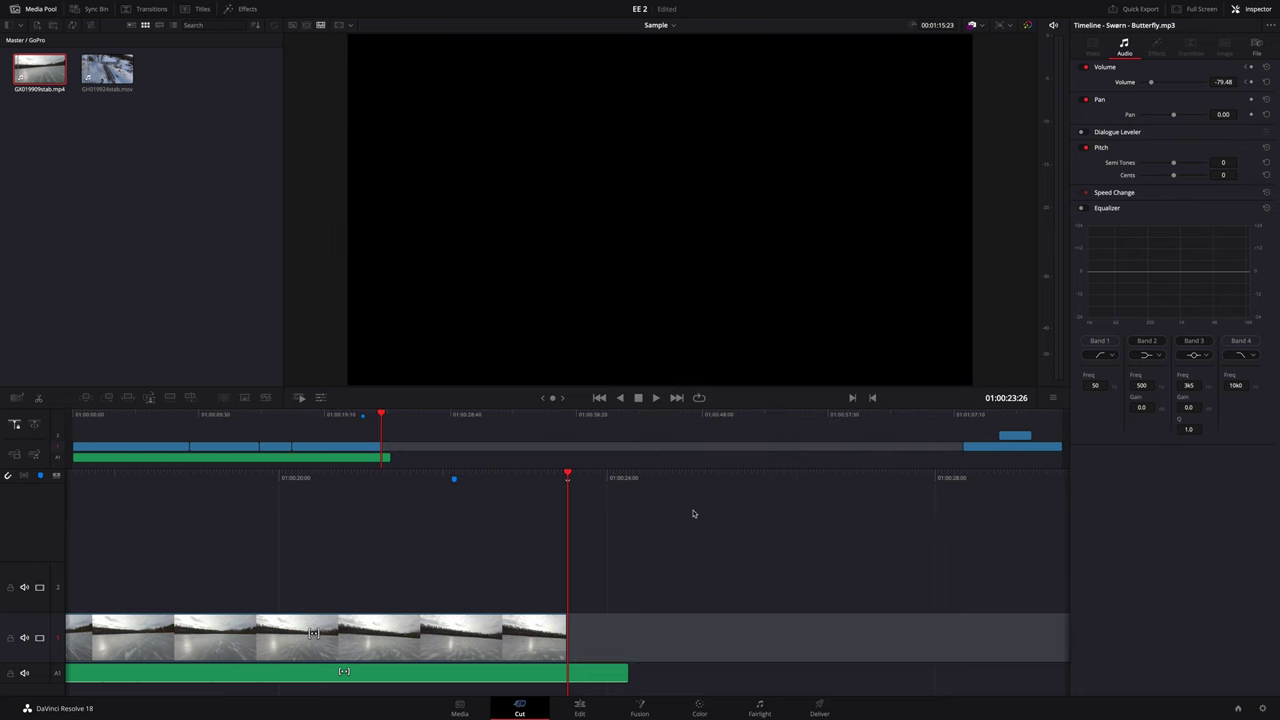
key(ctrl+shift+z)
key(ctrl+shift+z)
click(714, 449)
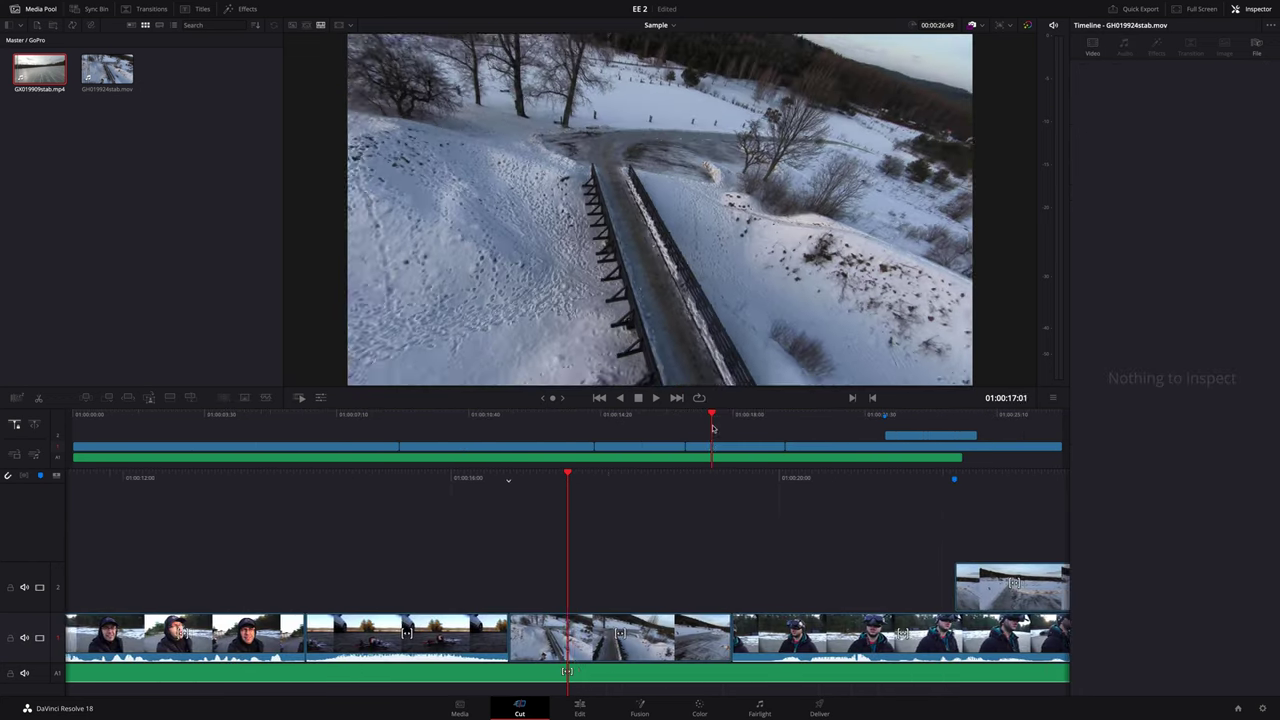
click(716, 451)
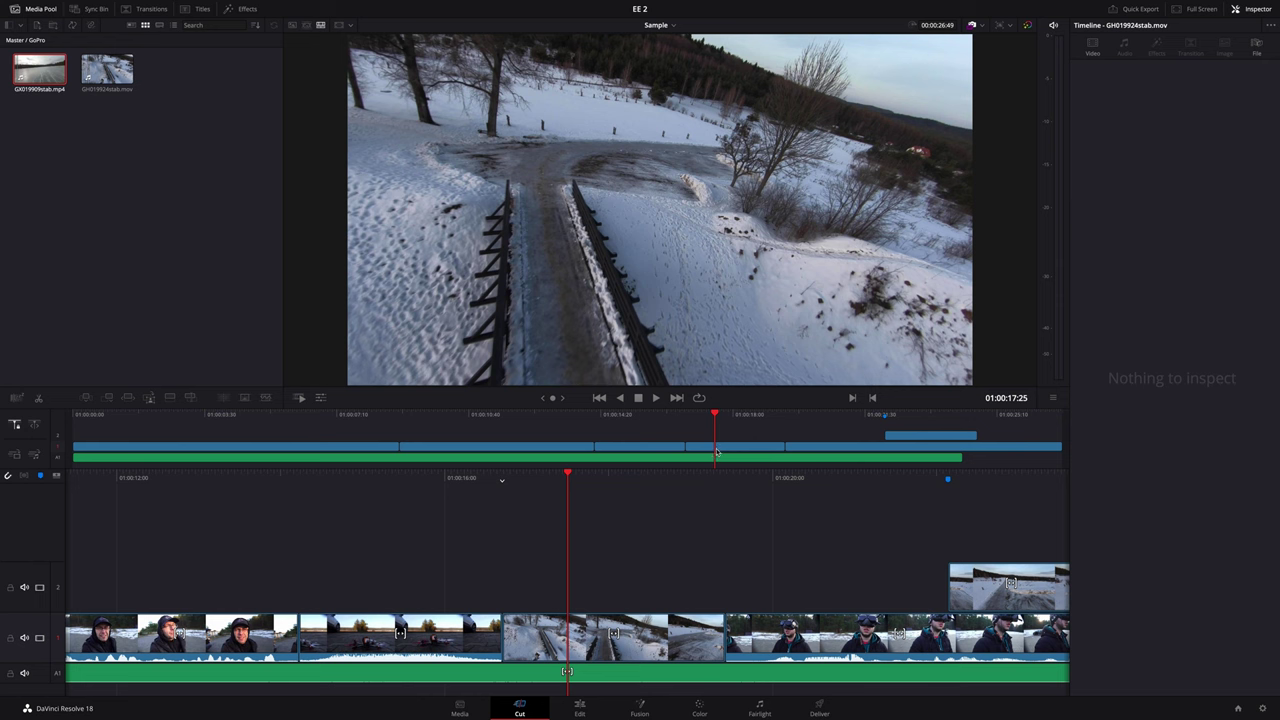
click(599, 640)
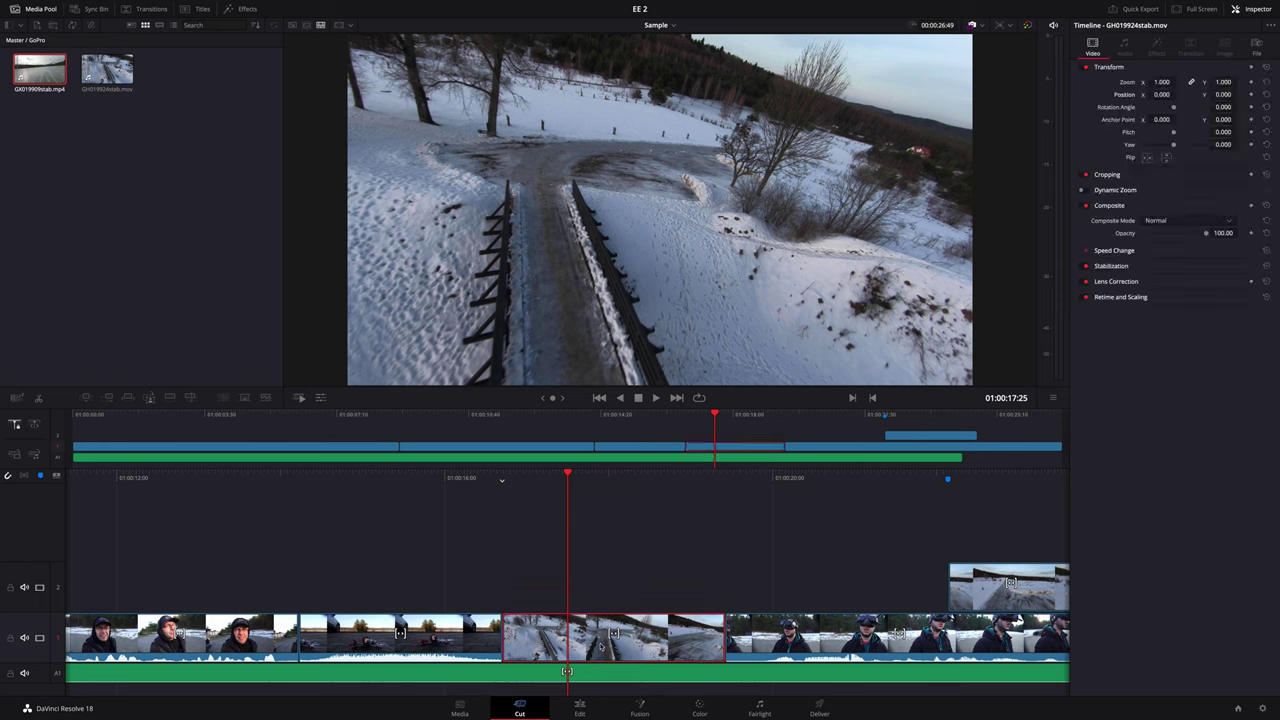
click(22, 66)
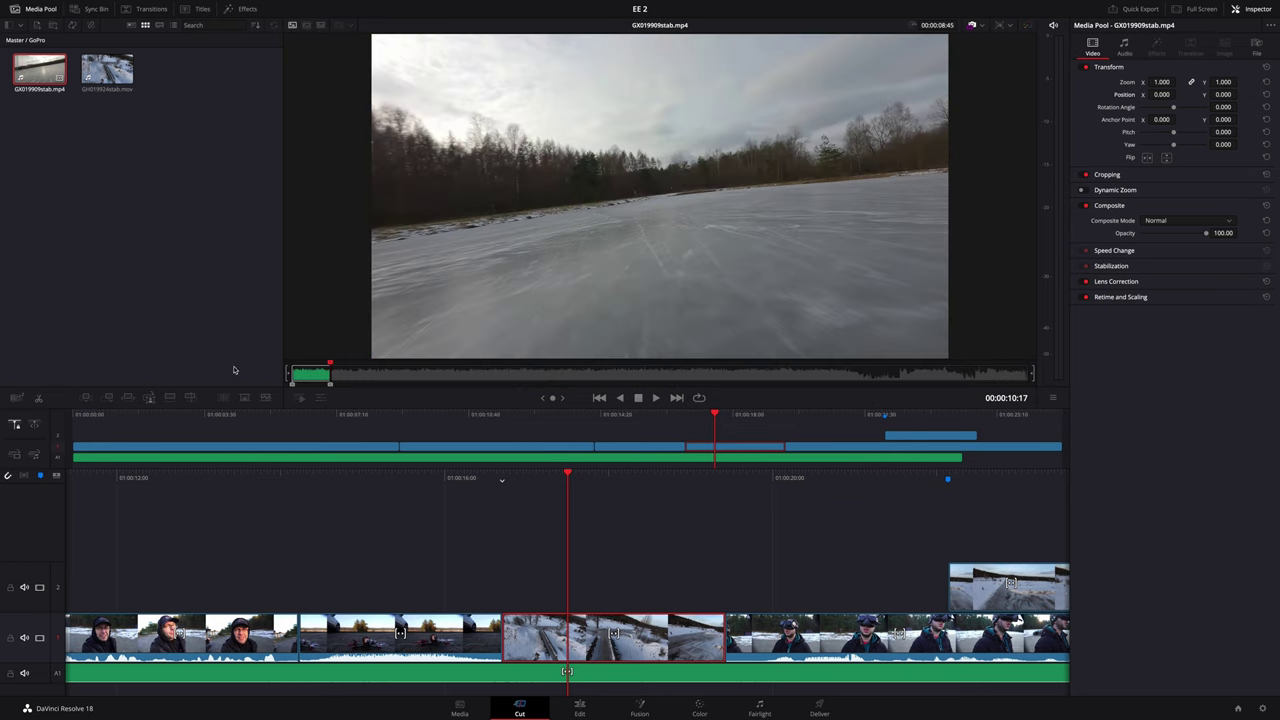
Mark a range near the start of GX019909stab.mp4 and ripple-overwrite the snowy drone clip with it
drag(353, 385, 372, 380)
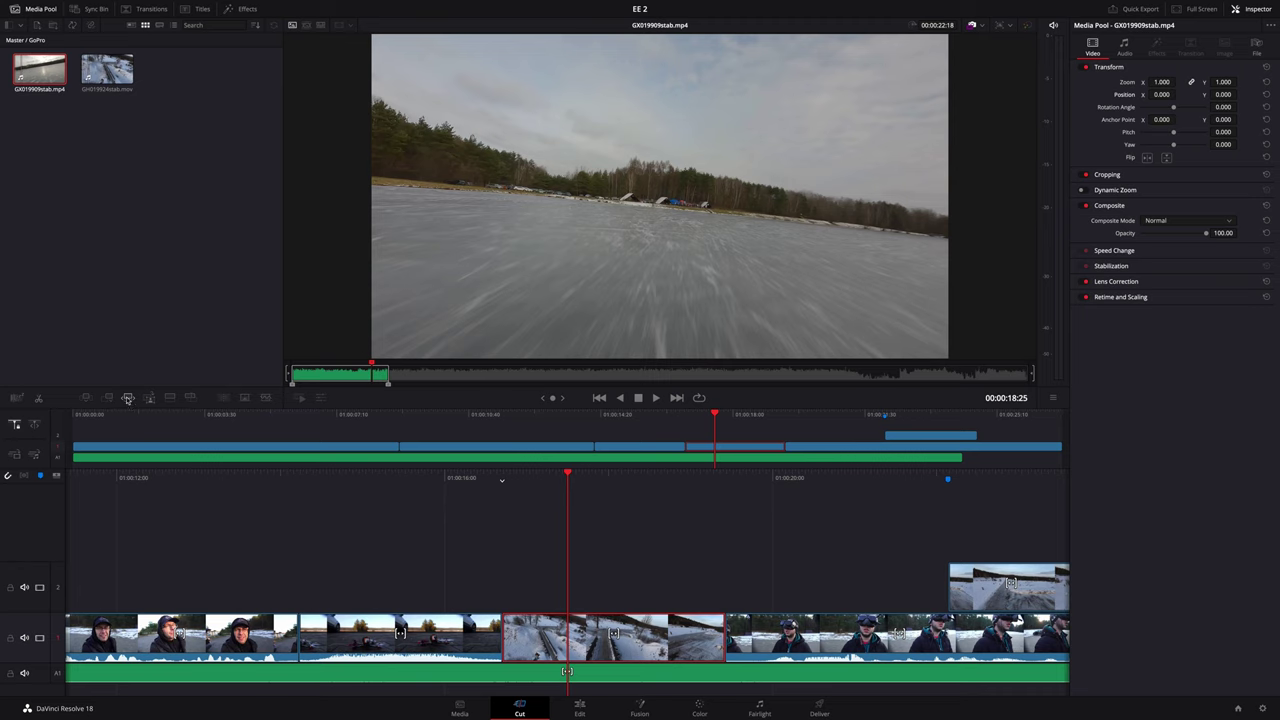
click(127, 399)
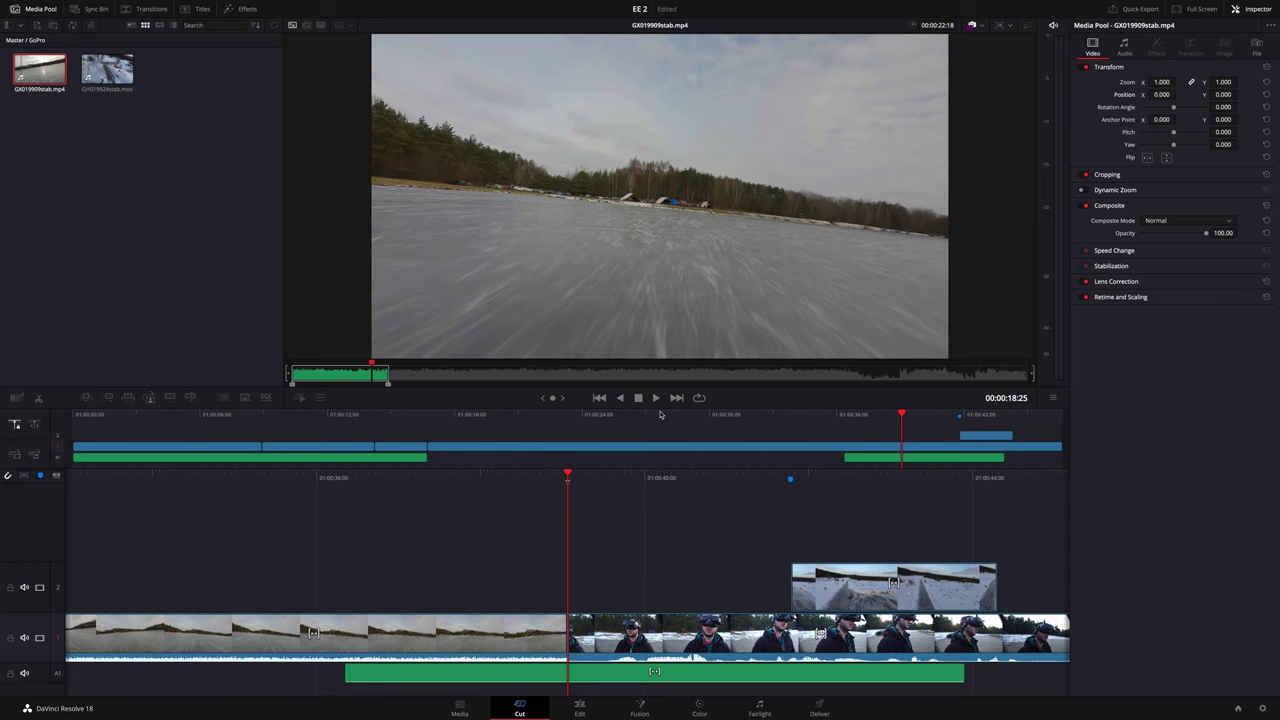
mouse_move(897, 420)
mouse_down()
mouse_move(437, 433)
mouse_move(873, 440)
mouse_move(799, 450)
mouse_up()
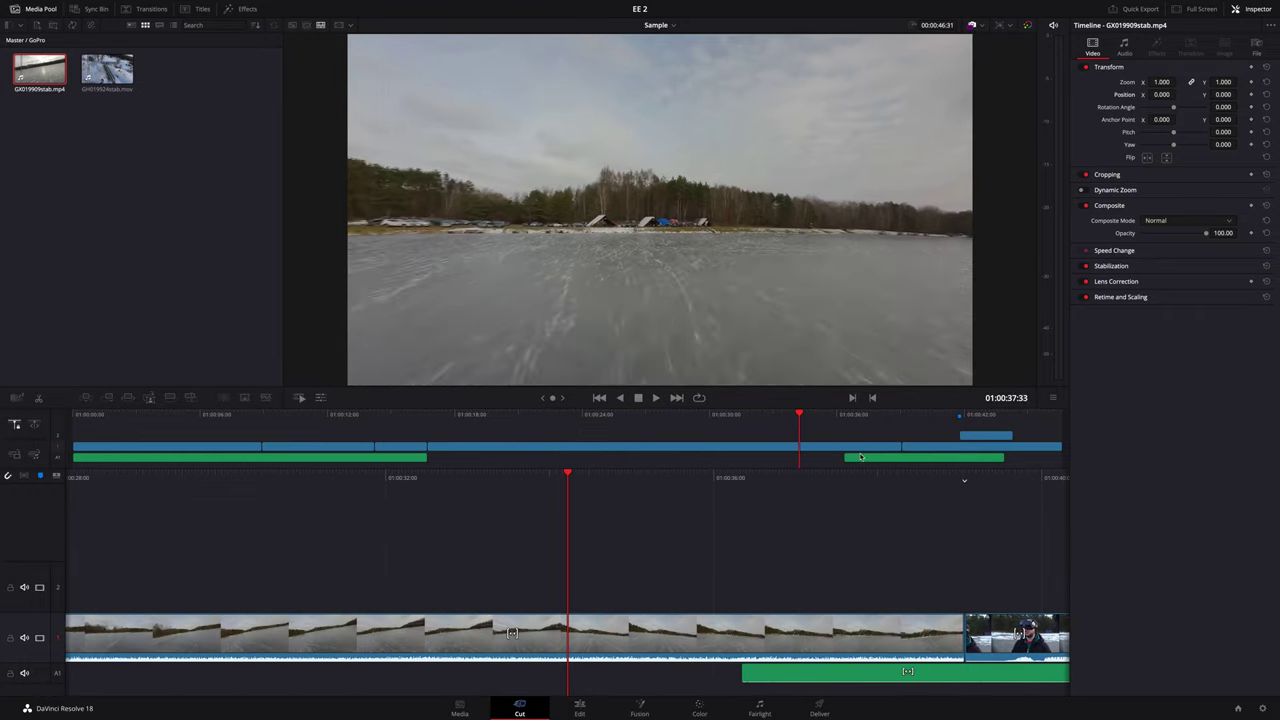
Delete both green Butterfly.mp3 clips from A1 and park the playhead at 01:00:29:09
click(896, 460)
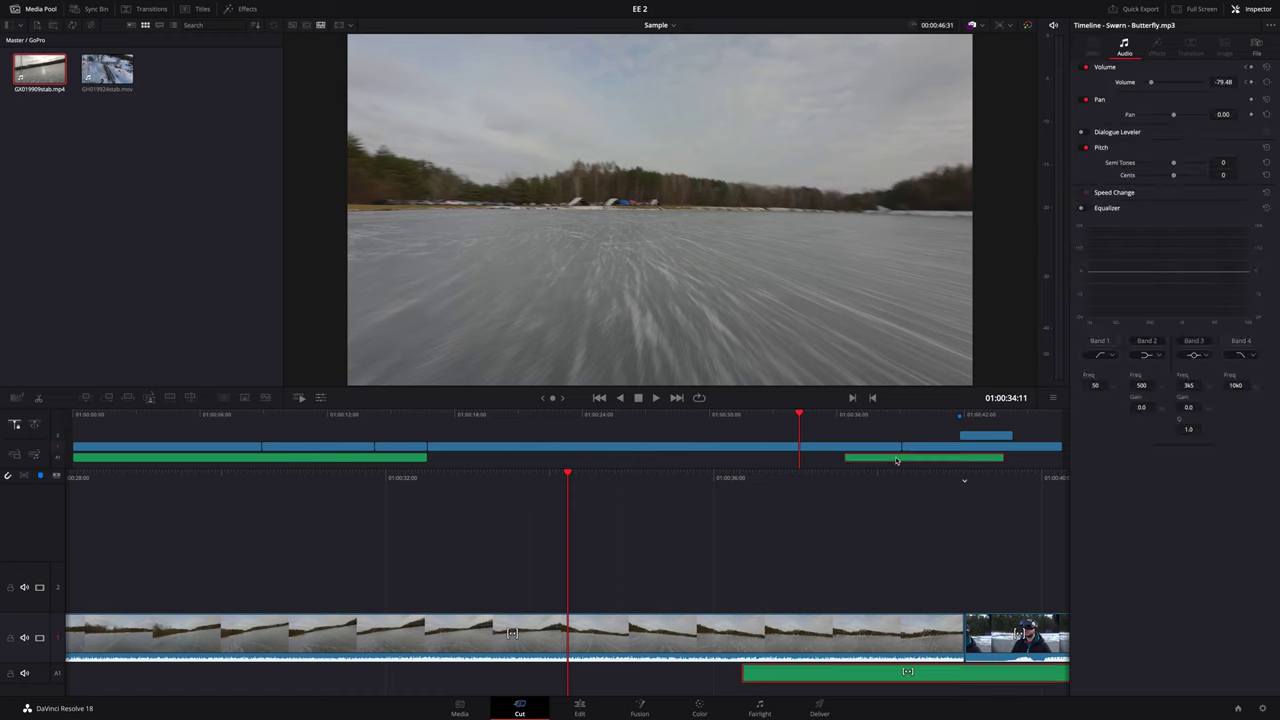
key(Delete)
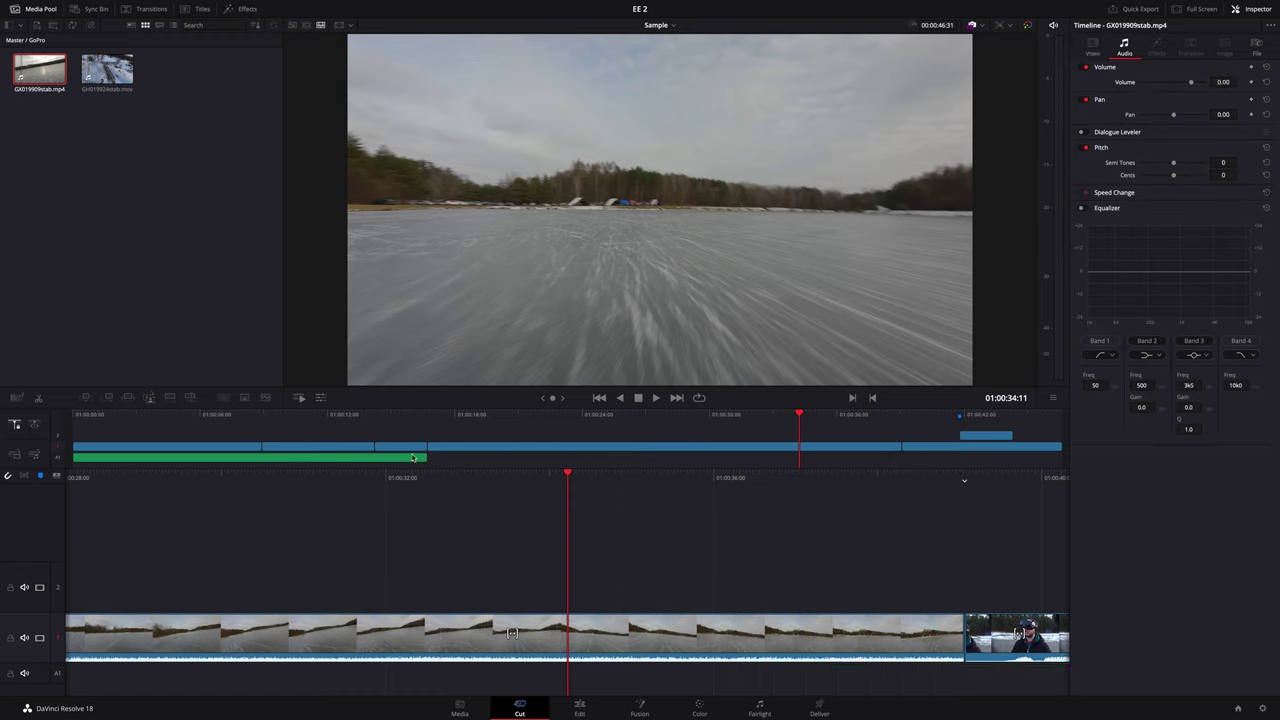
click(413, 458)
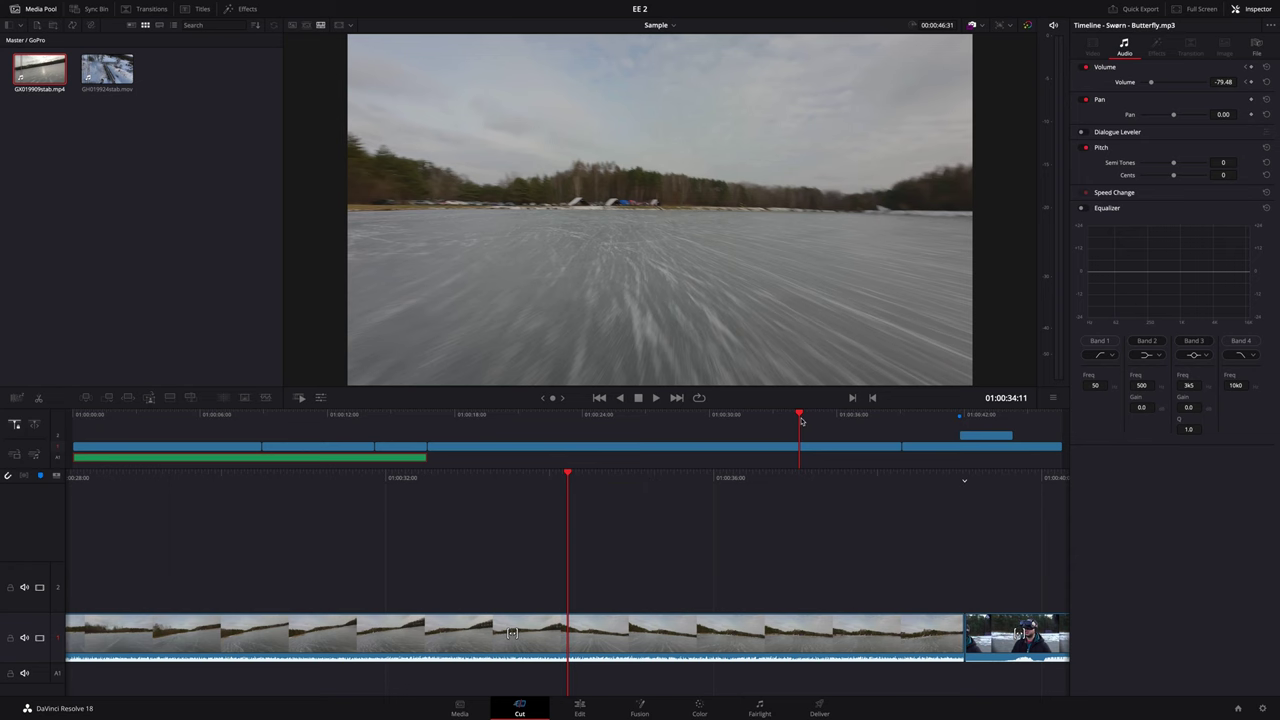
key(Delete)
mouse_move(799, 418)
mouse_down()
mouse_move(433, 421)
mouse_move(694, 450)
mouse_up()
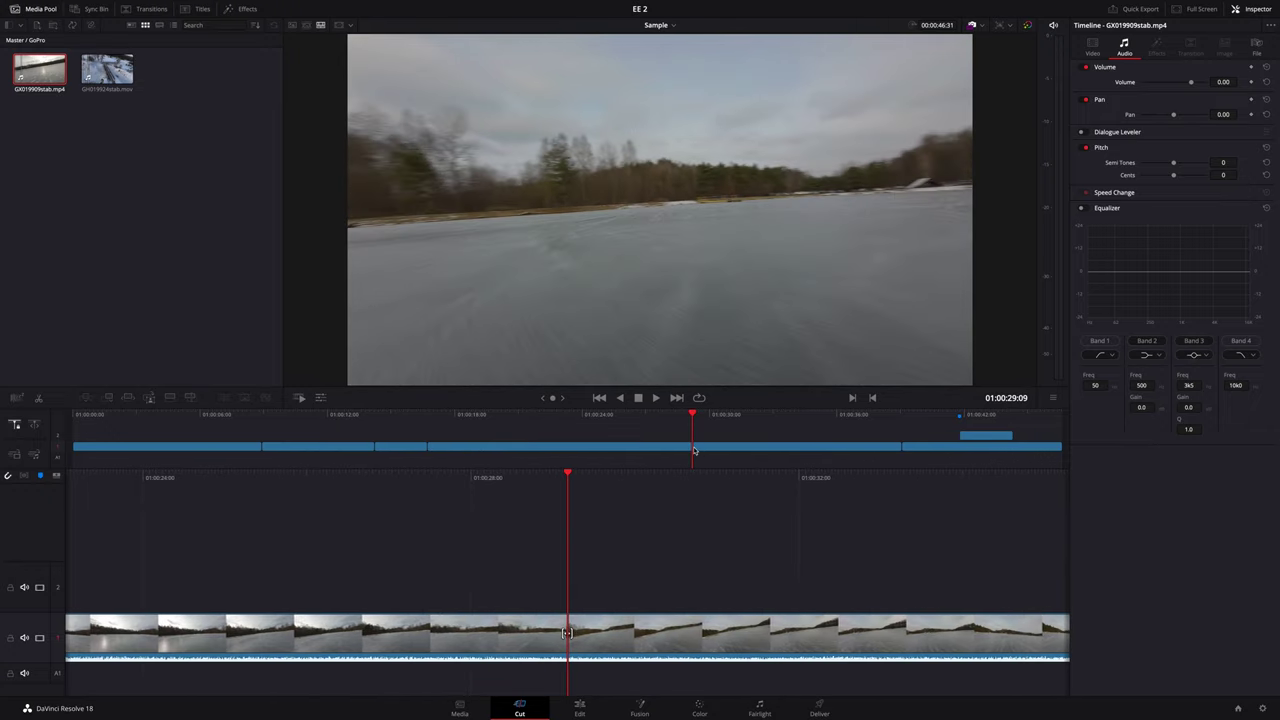
Split the long ice clip at 01:00:29:09 so C4578.MP4 follows directly, then play back the cut
click(587, 627)
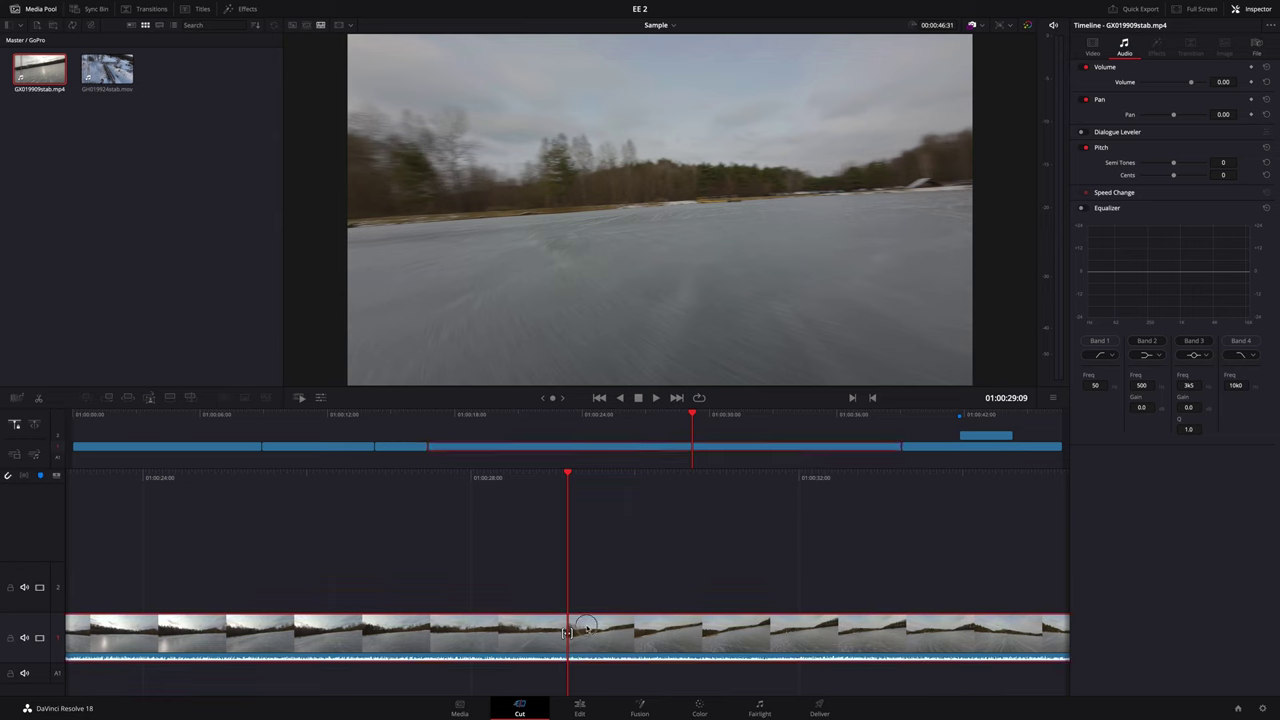
click(567, 632)
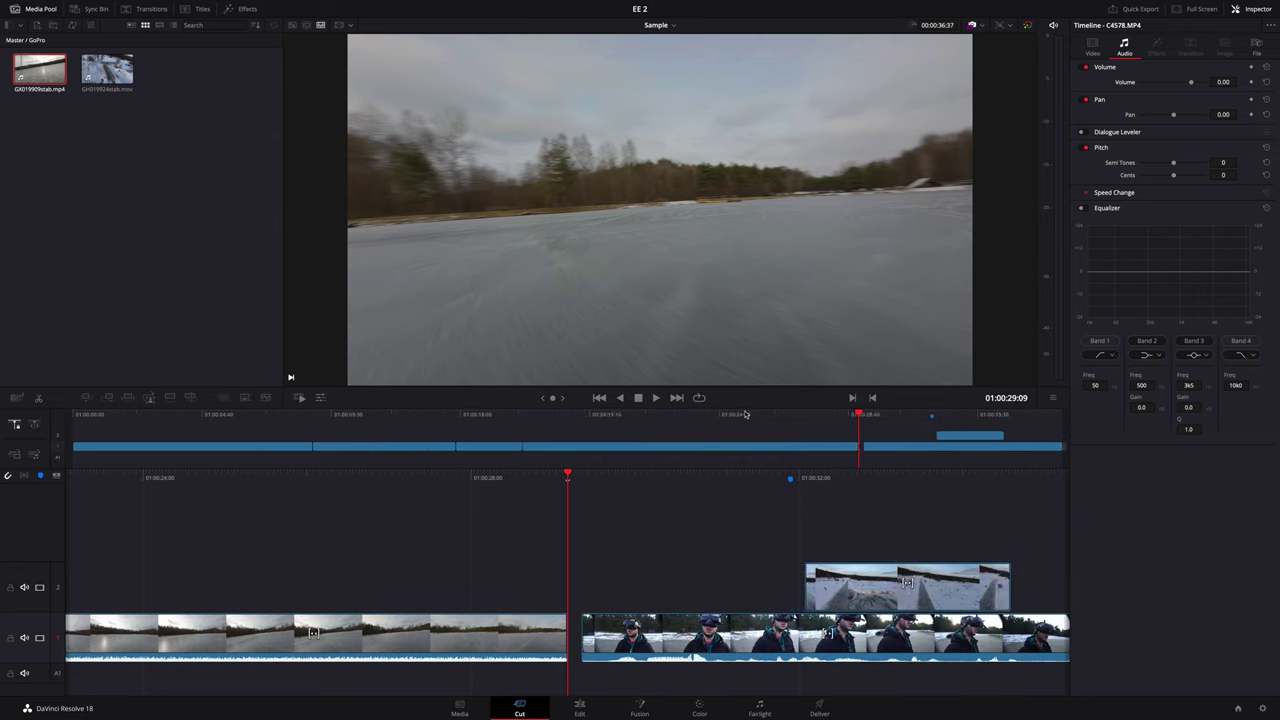
mouse_move(858, 413)
mouse_down()
mouse_move(629, 437)
mouse_move(861, 448)
mouse_up()
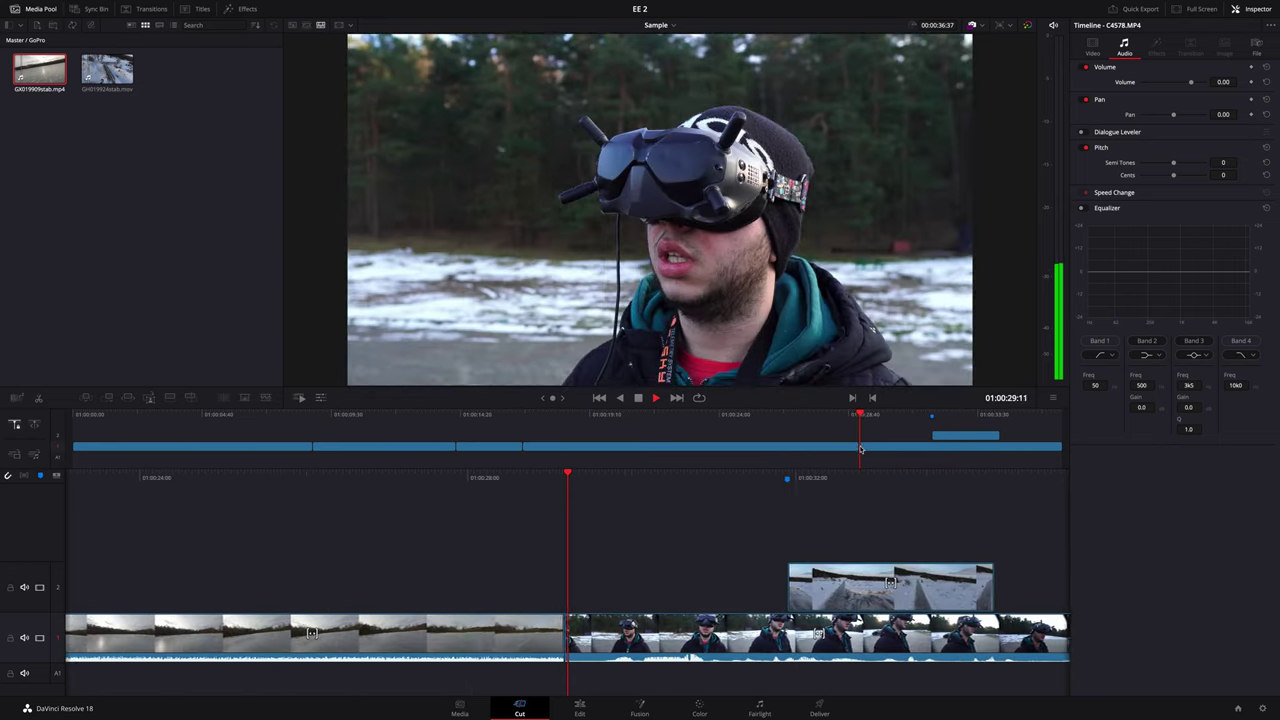
key(space)
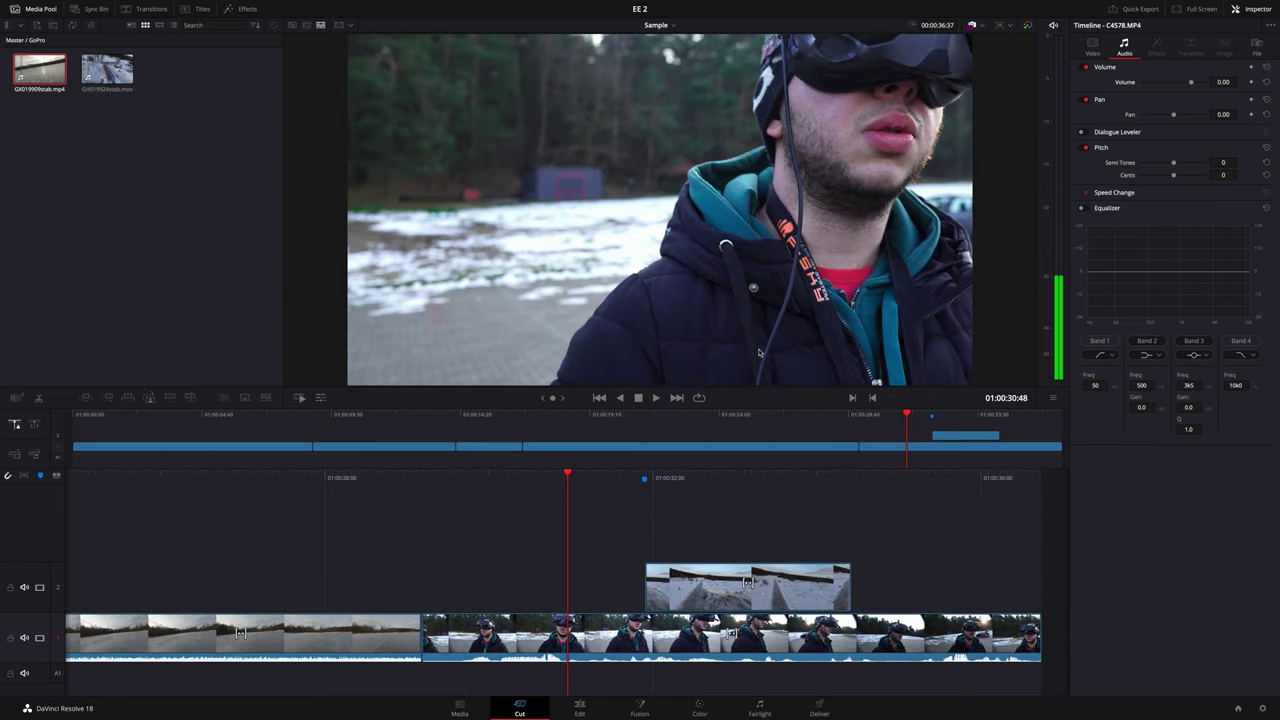
Delete the opening GX019909stab.mp4 clip with its audio on the Edit page, then undo to restore it
click(580, 708)
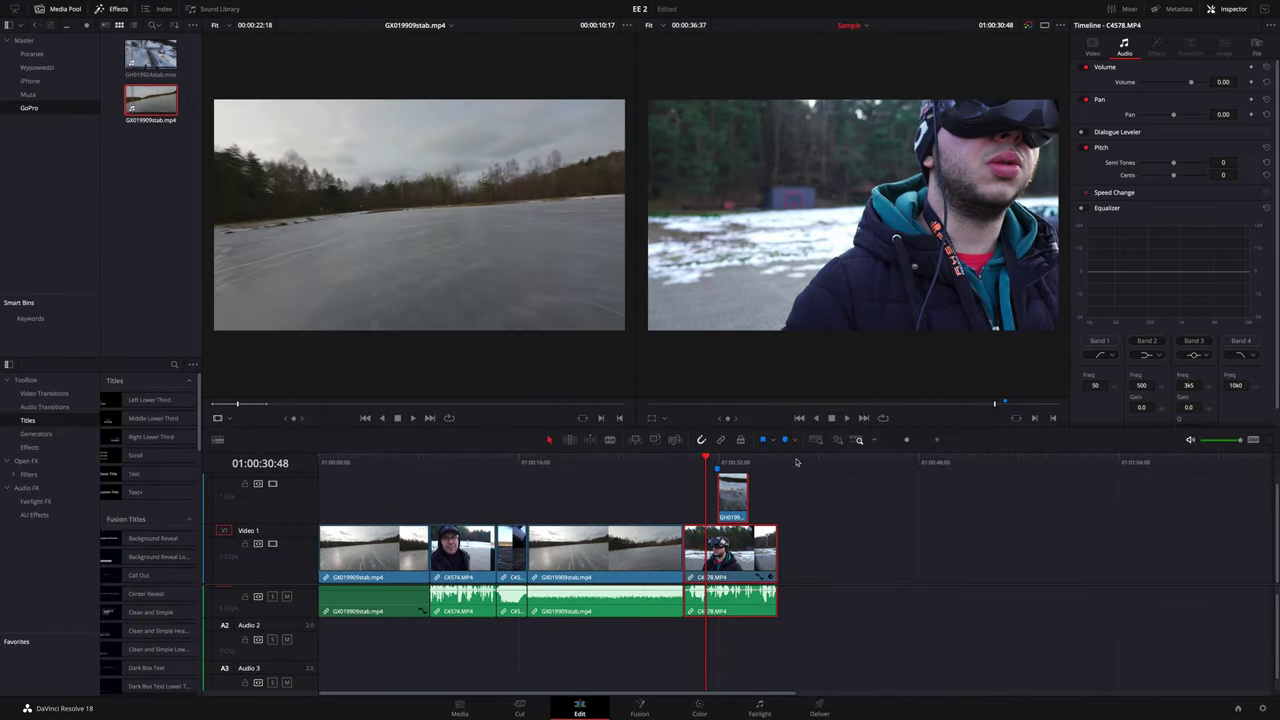
click(662, 494)
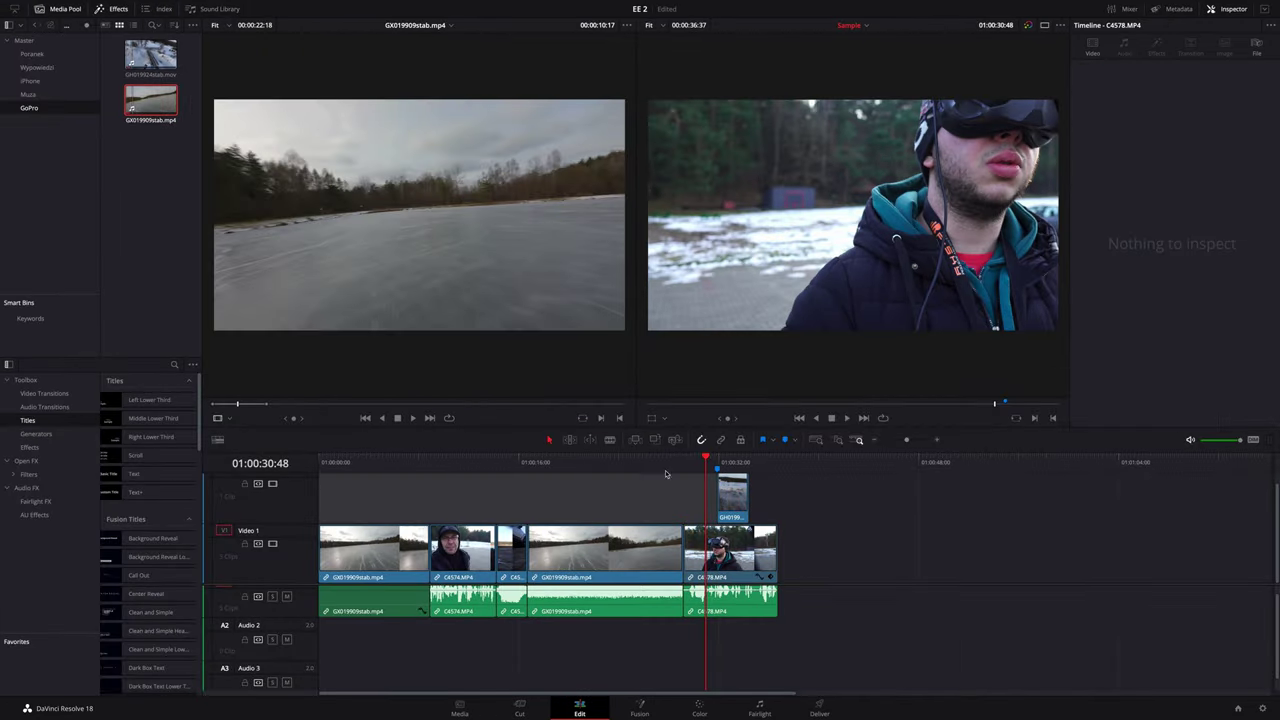
click(658, 457)
drag(658, 457, 382, 457)
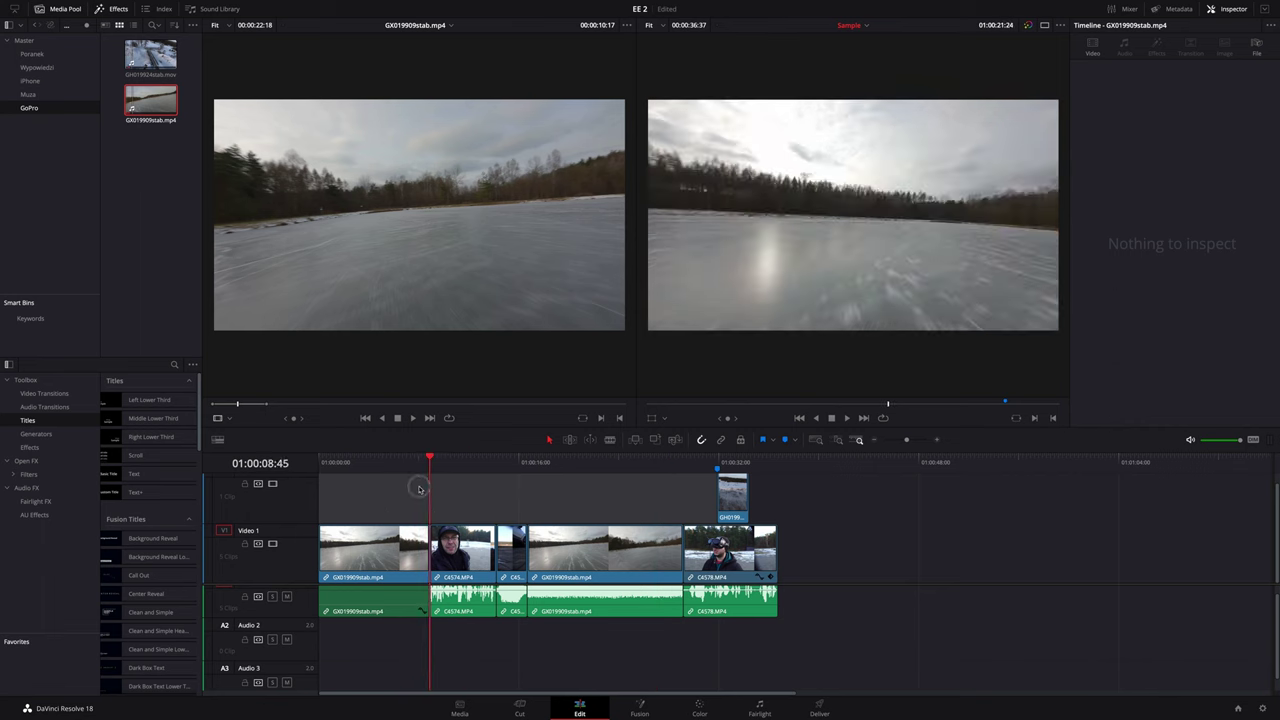
click(396, 538)
click(384, 550)
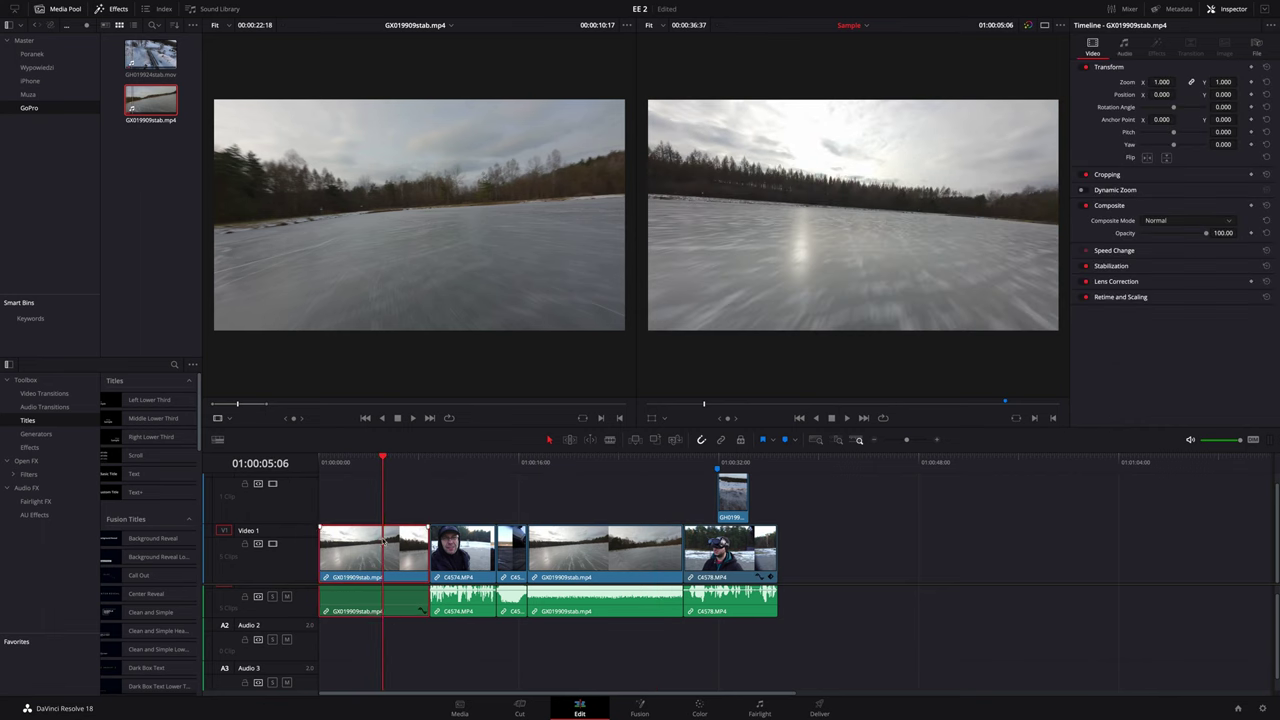
key(BackSpace)
mouse_move(384, 457)
mouse_down()
mouse_move(379, 467)
mouse_move(425, 476)
mouse_up()
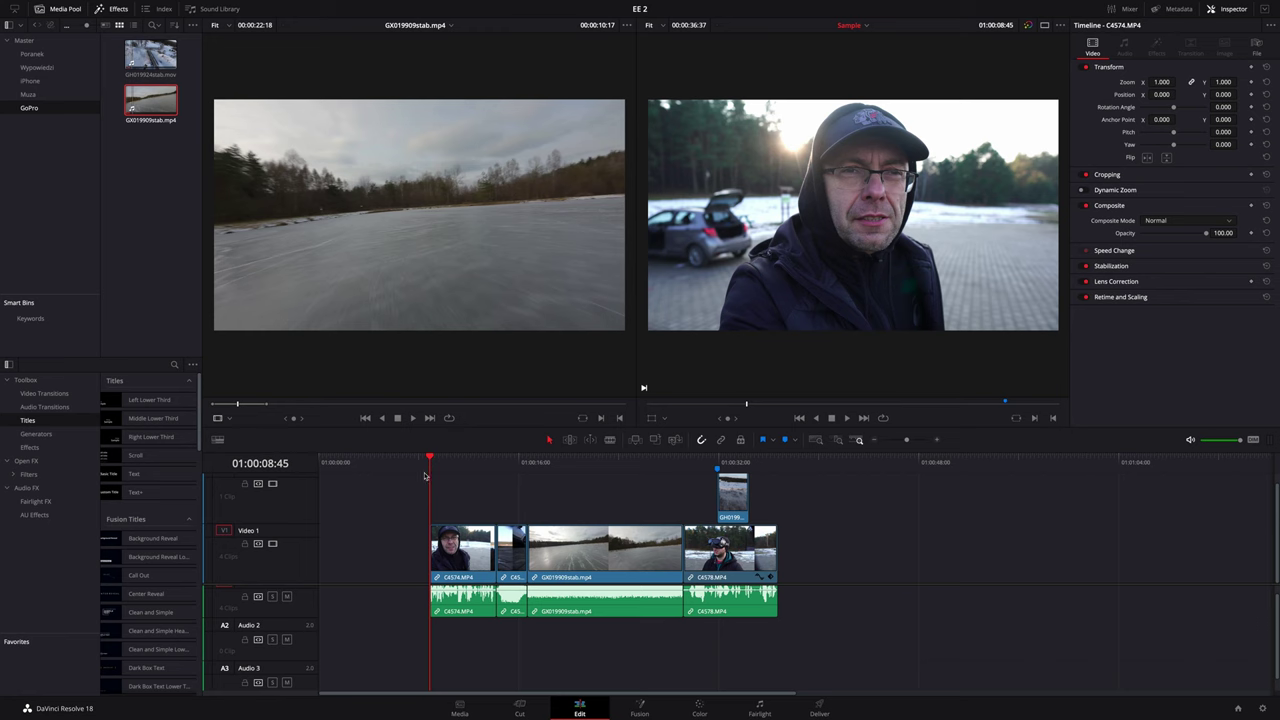
key(F10)
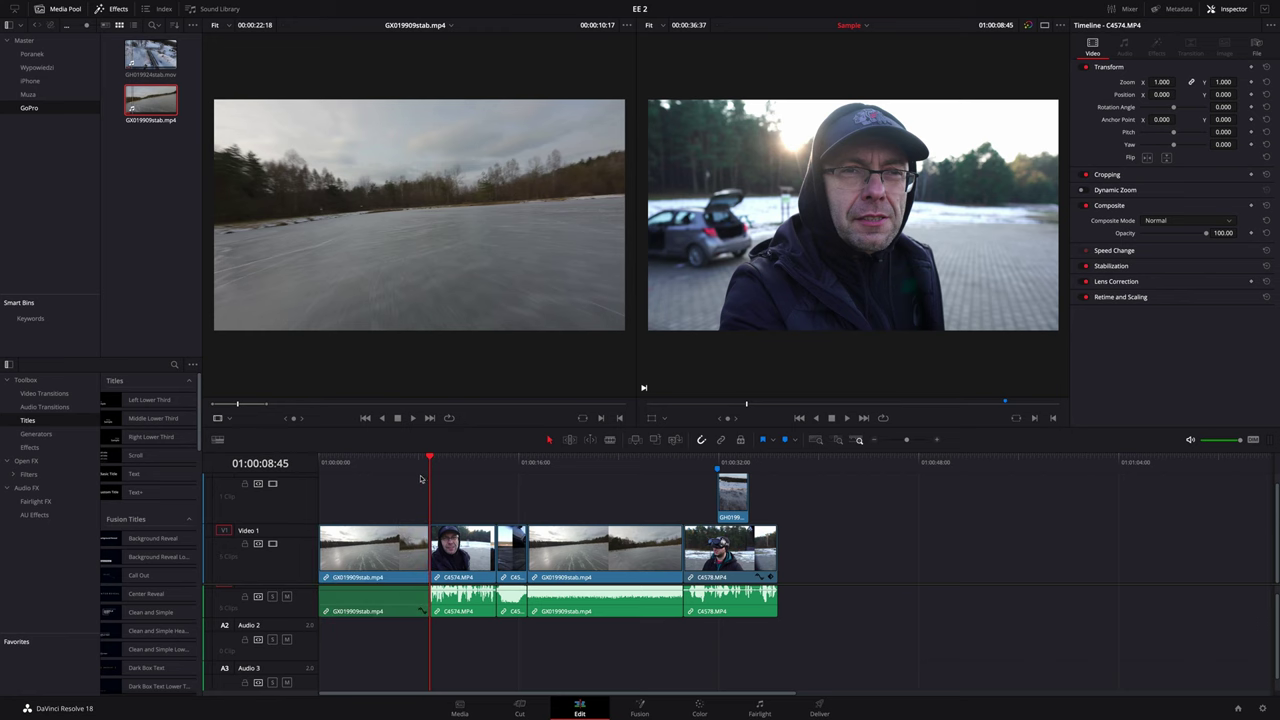
click(519, 708)
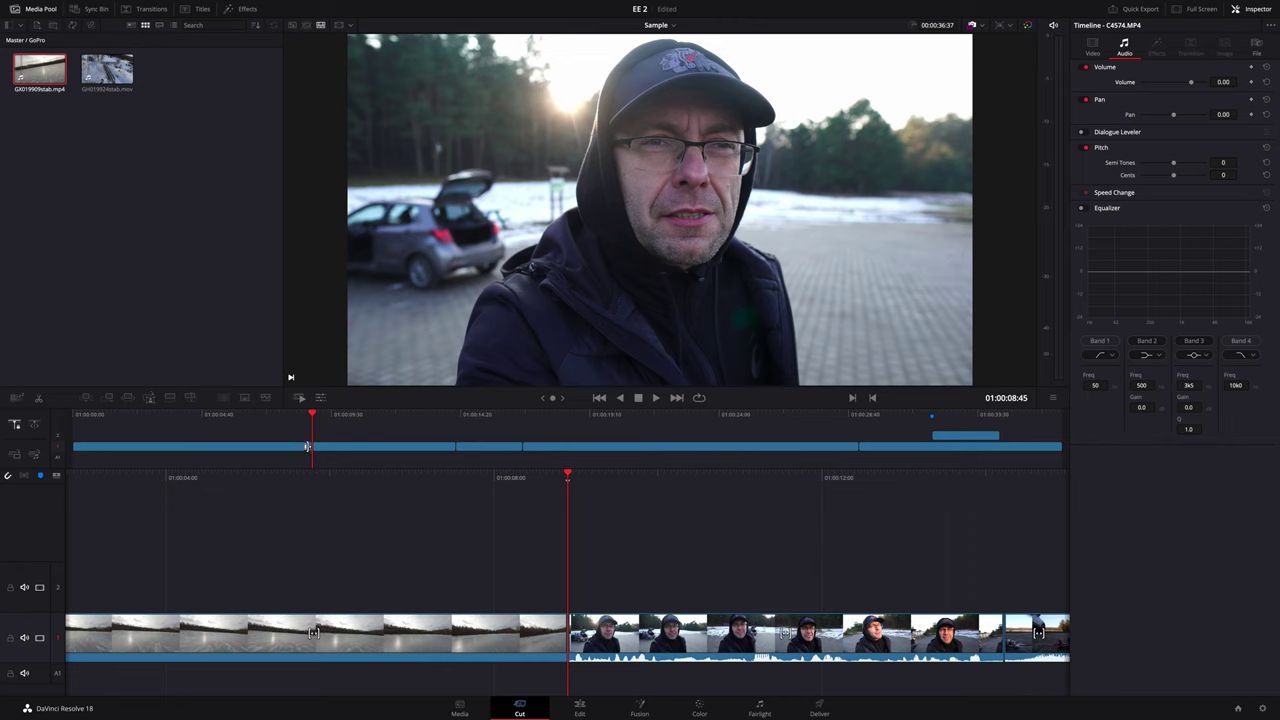
Delete the opening ice clip on the Cut page, then undo to bring it back
click(367, 449)
click(276, 447)
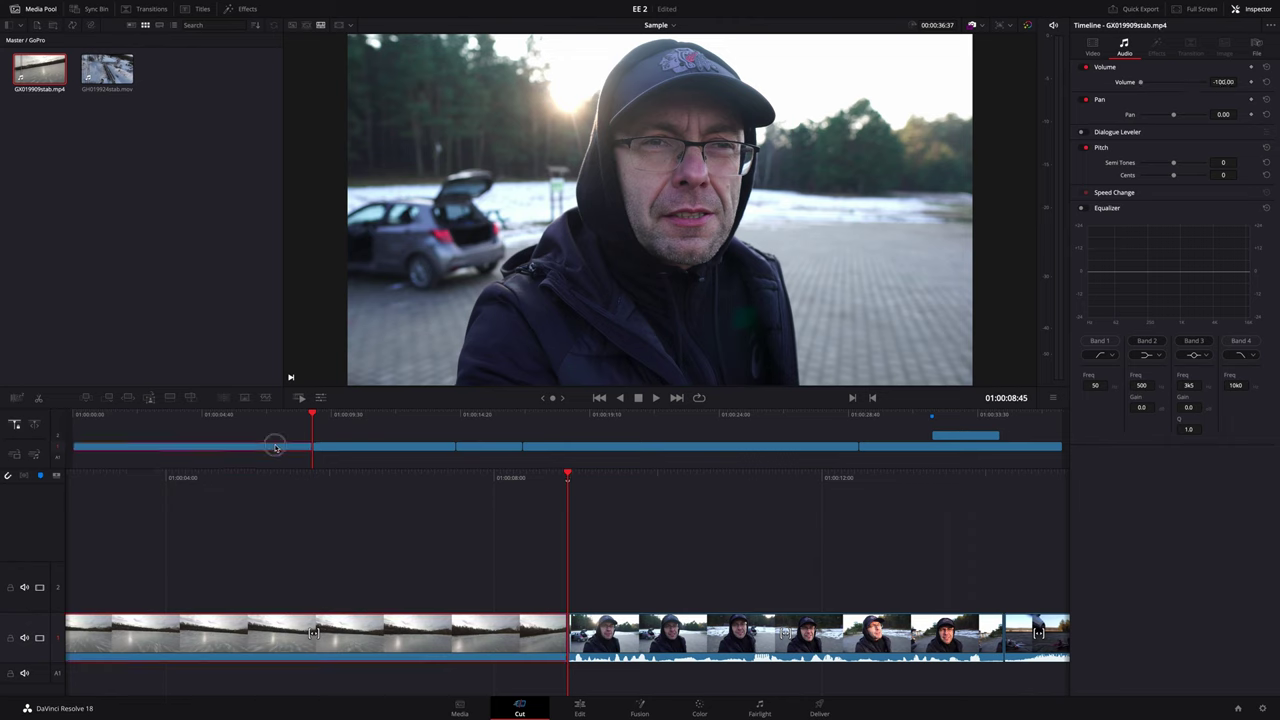
key(Delete)
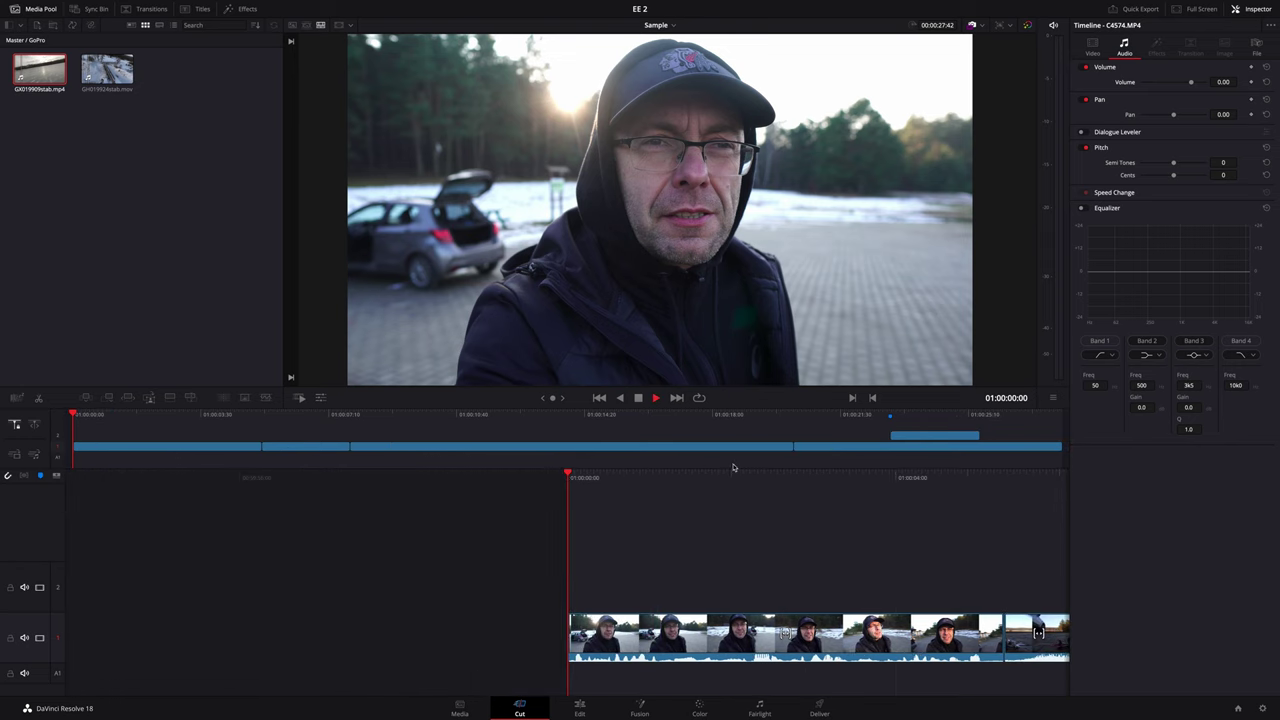
key(space)
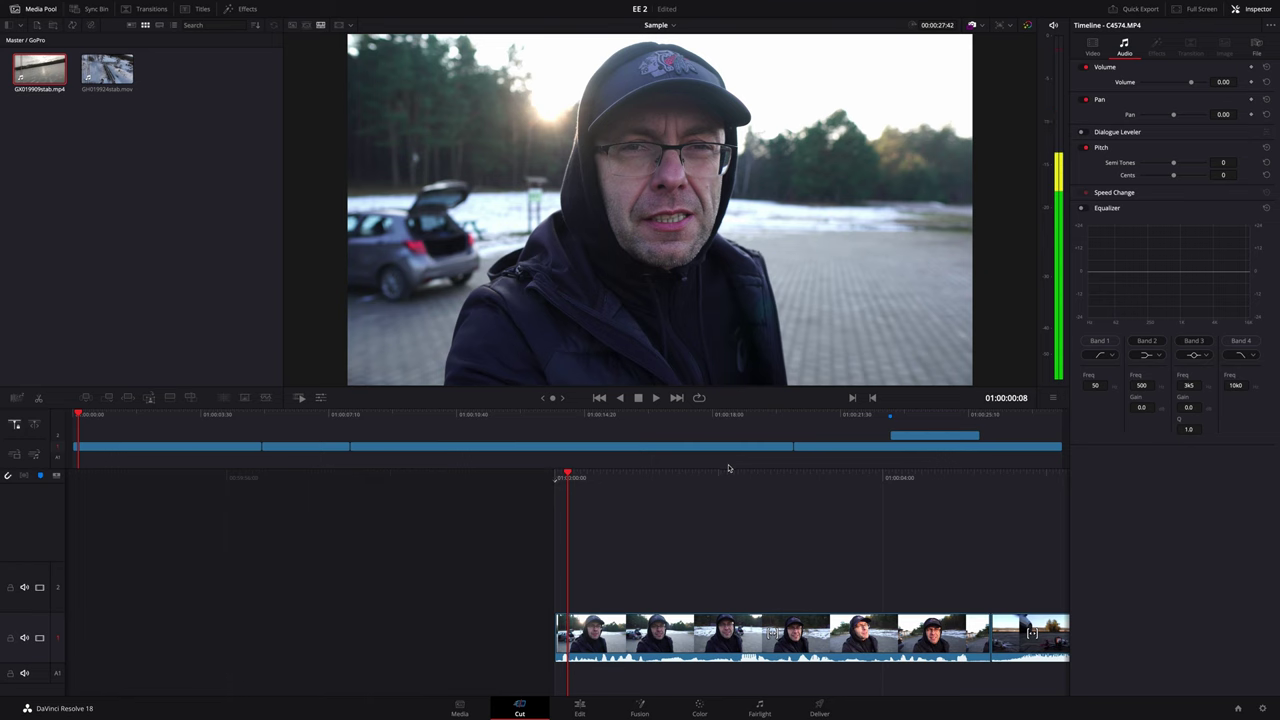
key(ctrl+z)
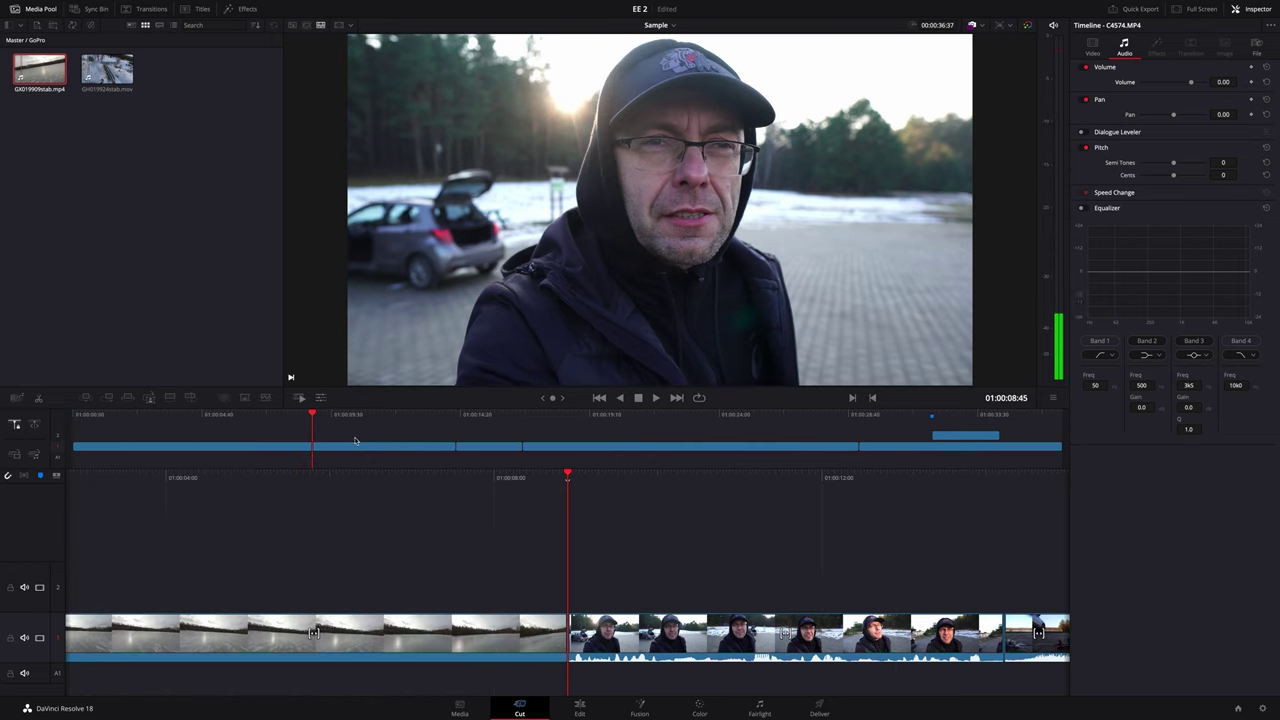
mouse_move(312, 418)
mouse_down()
mouse_move(76, 420)
mouse_move(288, 440)
mouse_up()
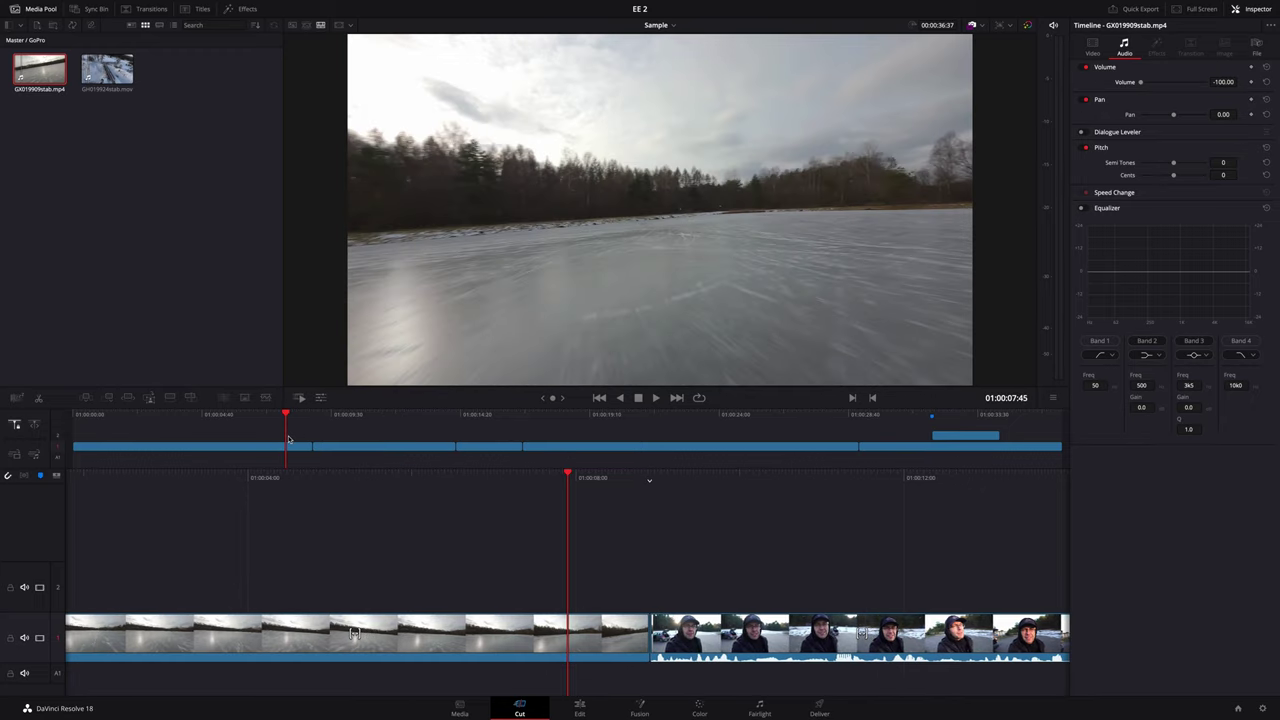
Select each clip in turn, from the first through C4574 and GX019909stab to C4578.MP4
click(229, 446)
click(378, 448)
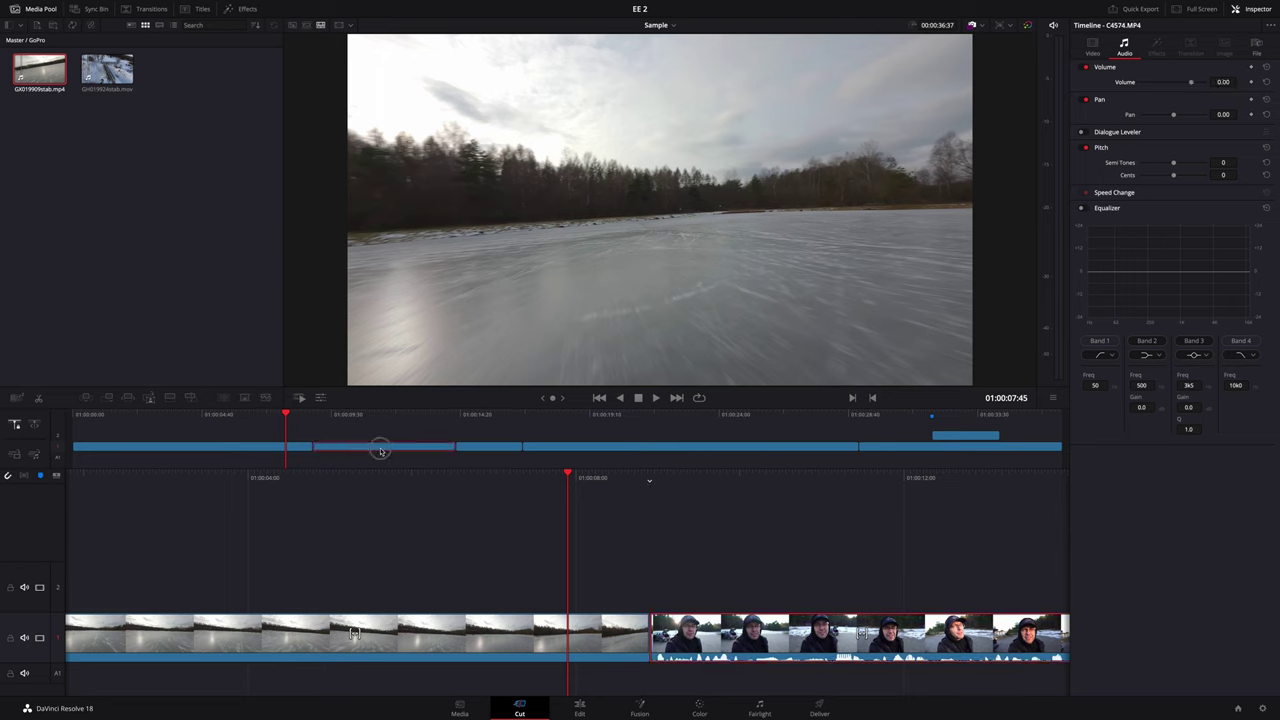
click(510, 450)
click(605, 450)
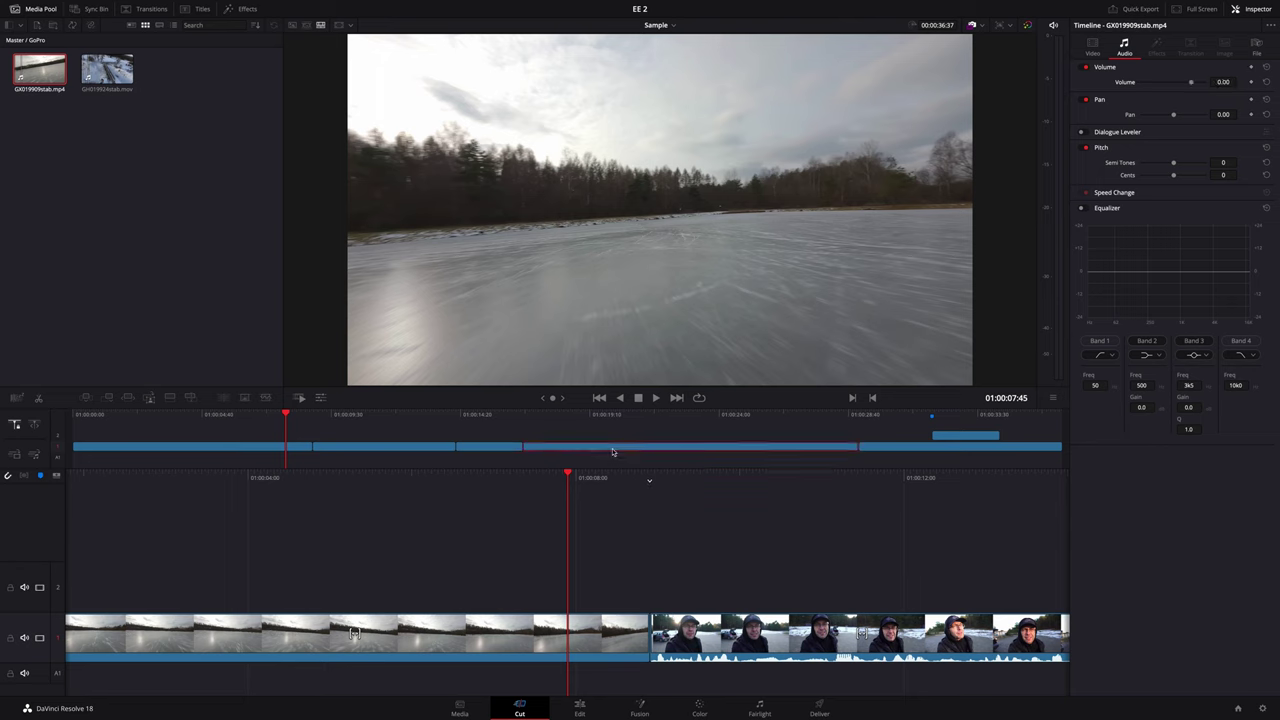
click(902, 449)
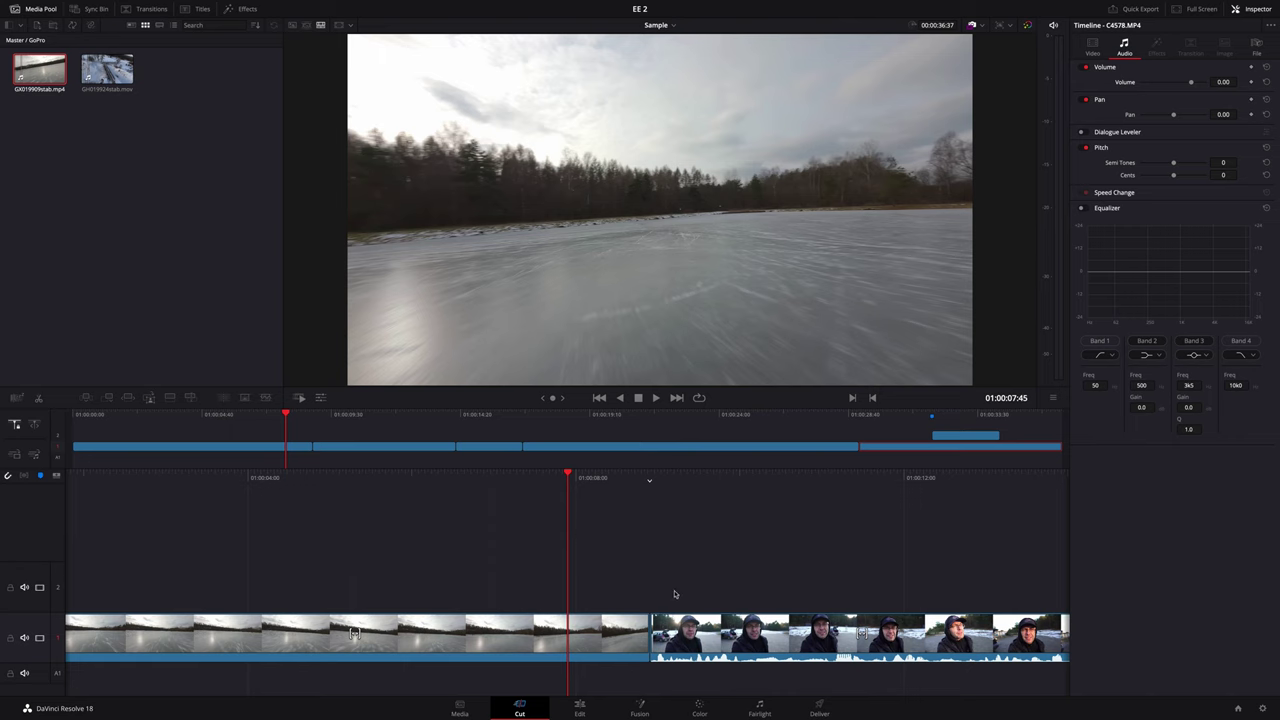
click(579, 708)
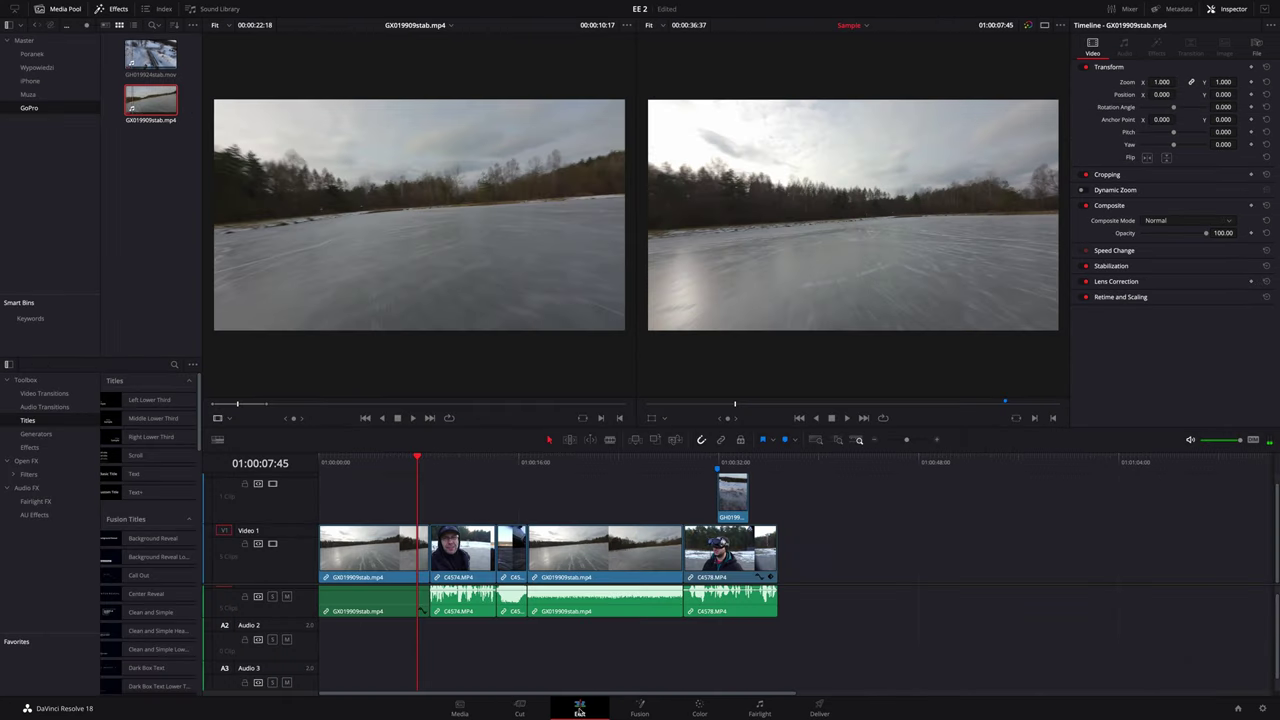
Move the last clips and title far right and back, then zoom in to select C4574
drag(578, 482, 805, 625)
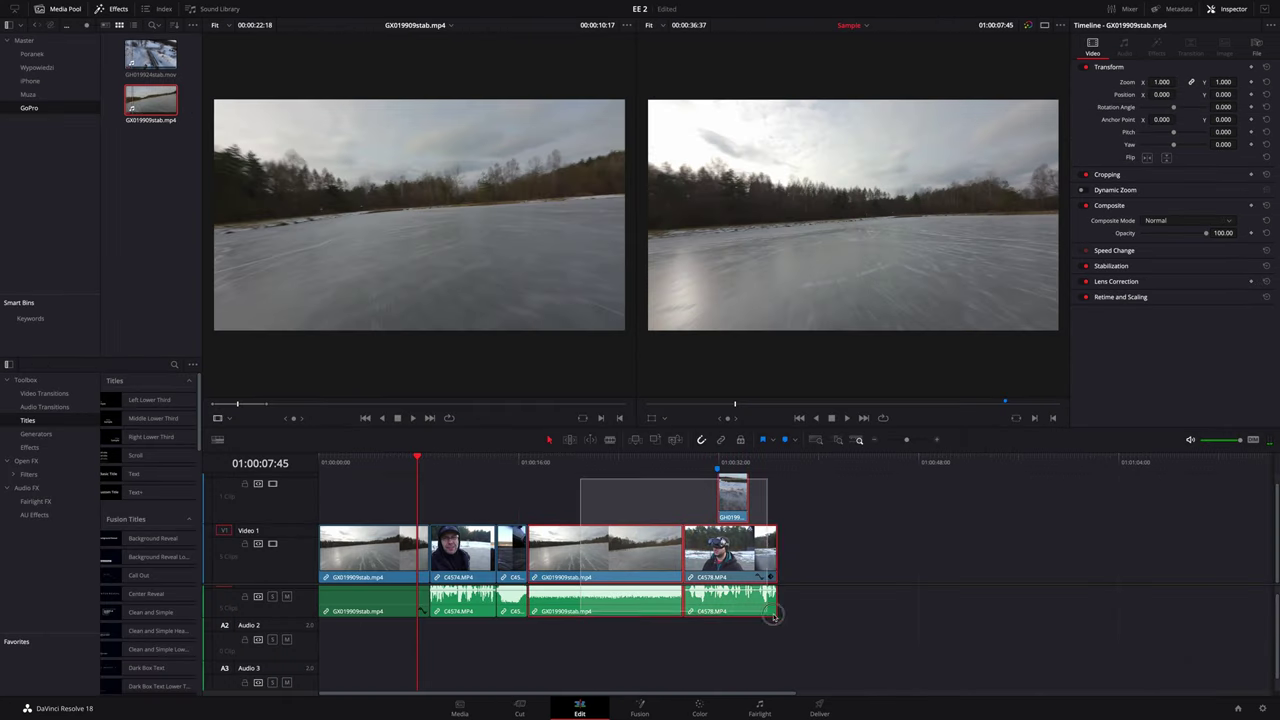
drag(650, 540, 1060, 540)
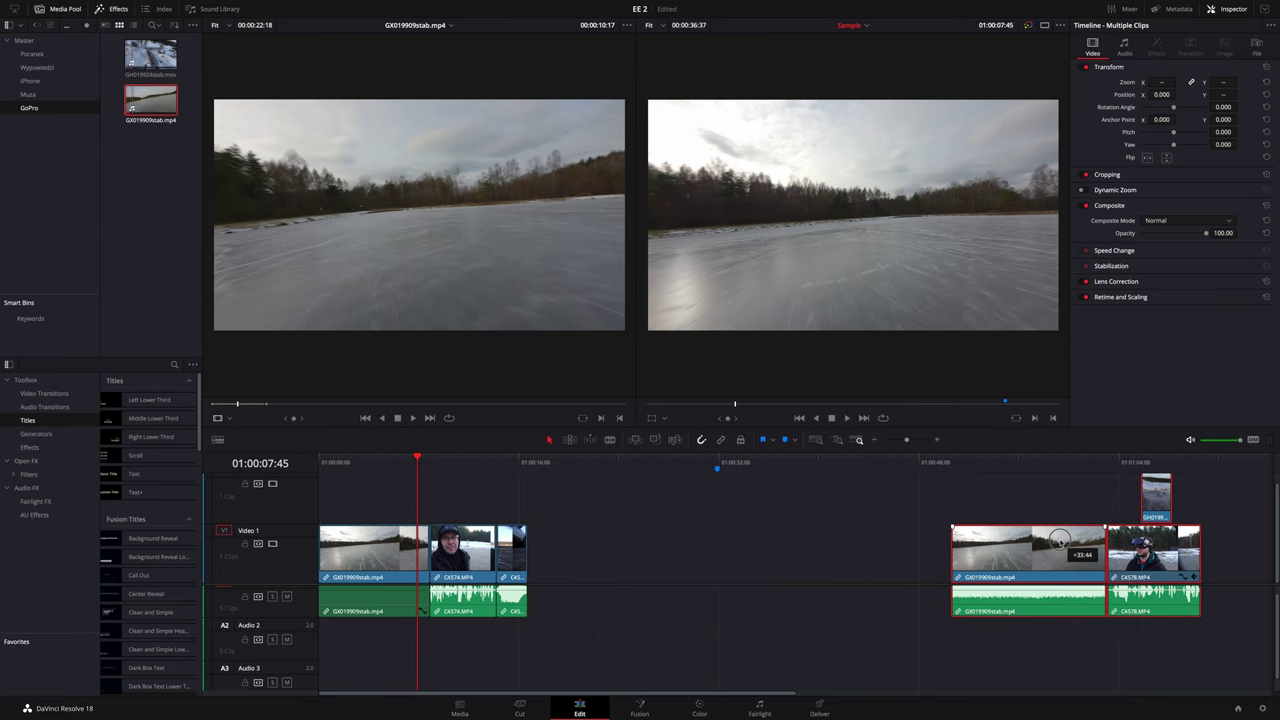
drag(1017, 500, 1170, 612)
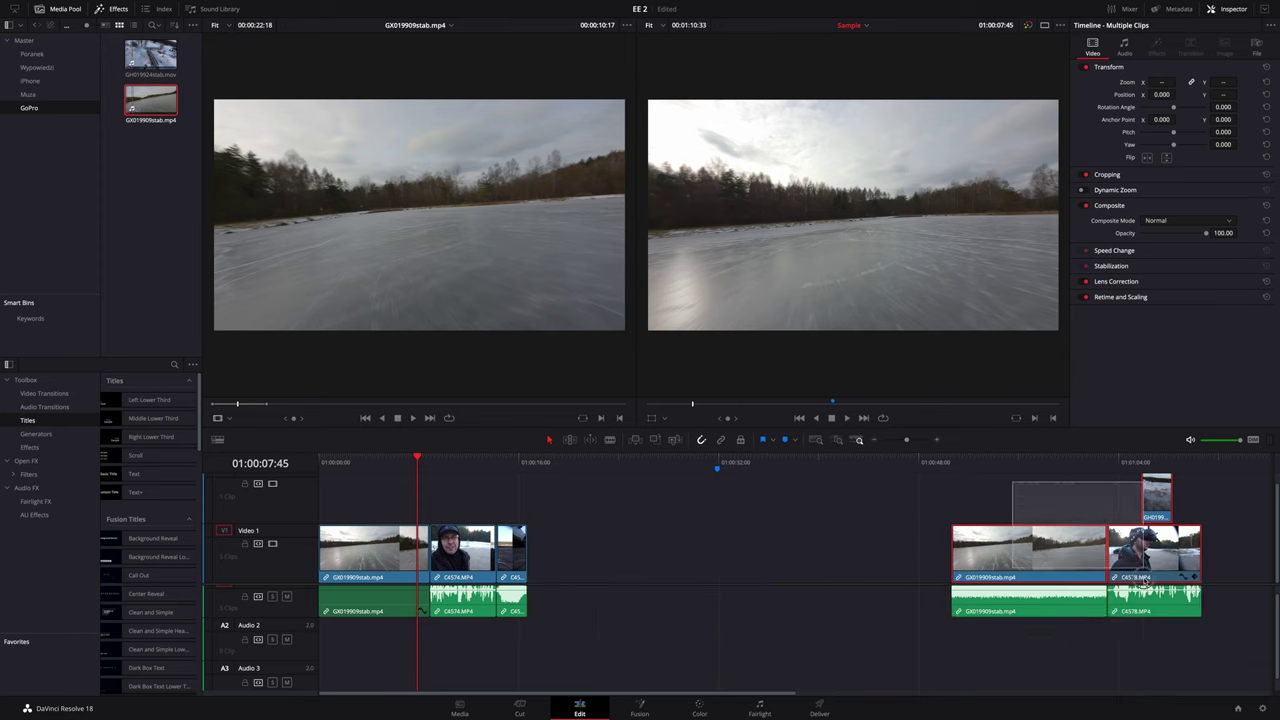
drag(1036, 540, 610, 527)
click(935, 441)
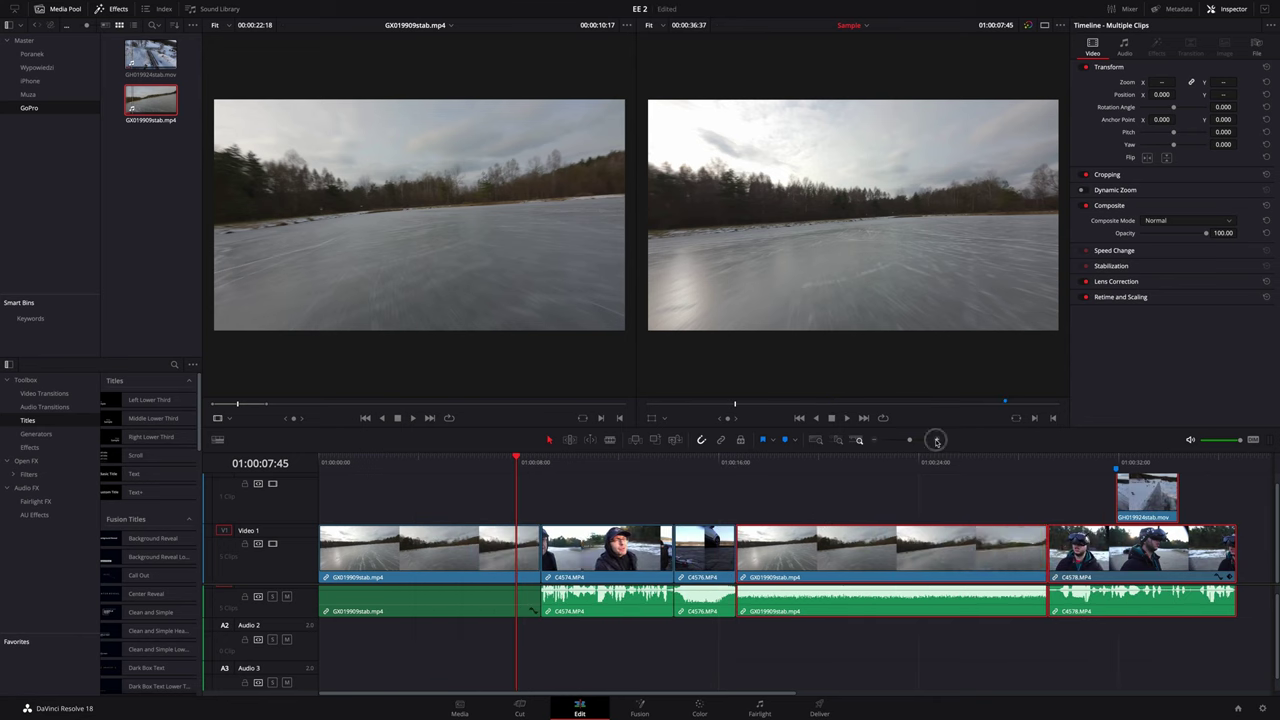
click(935, 441)
click(841, 606)
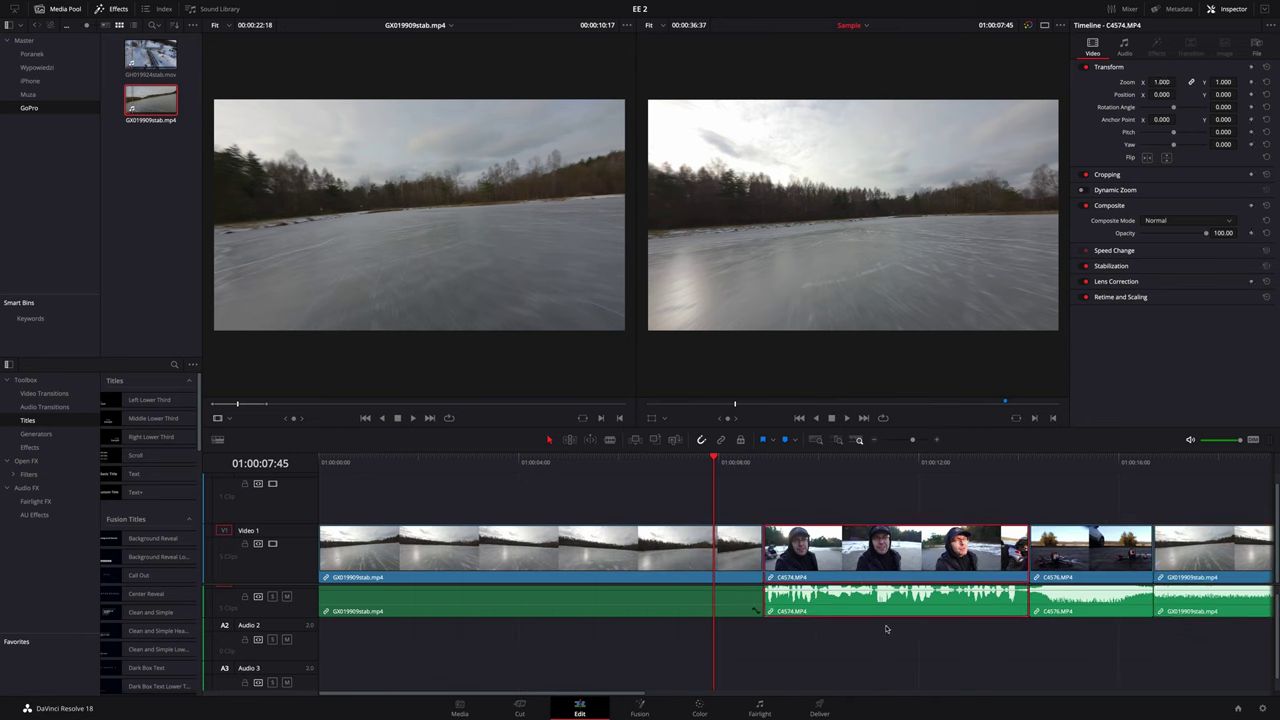
click(876, 440)
click(876, 440)
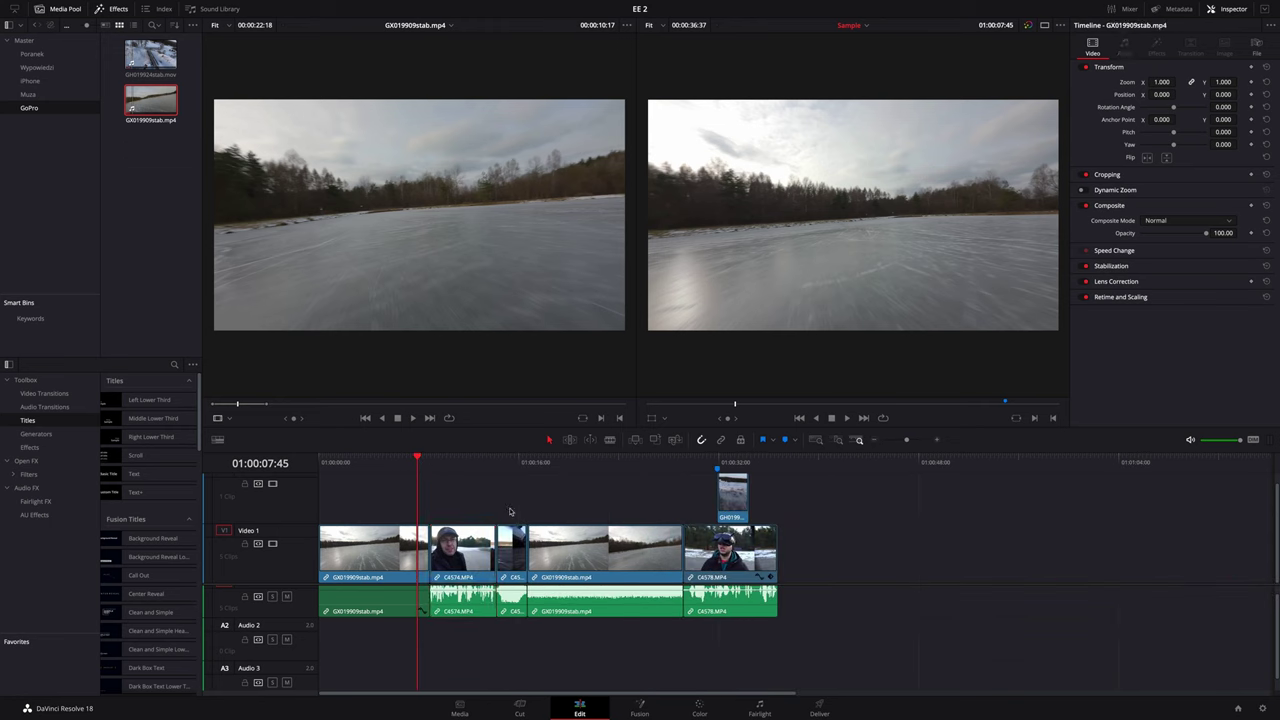
Shift every clip after the opening ice shot right, leaving a short black gap after it
drag(463, 477, 811, 636)
drag(468, 545, 838, 545)
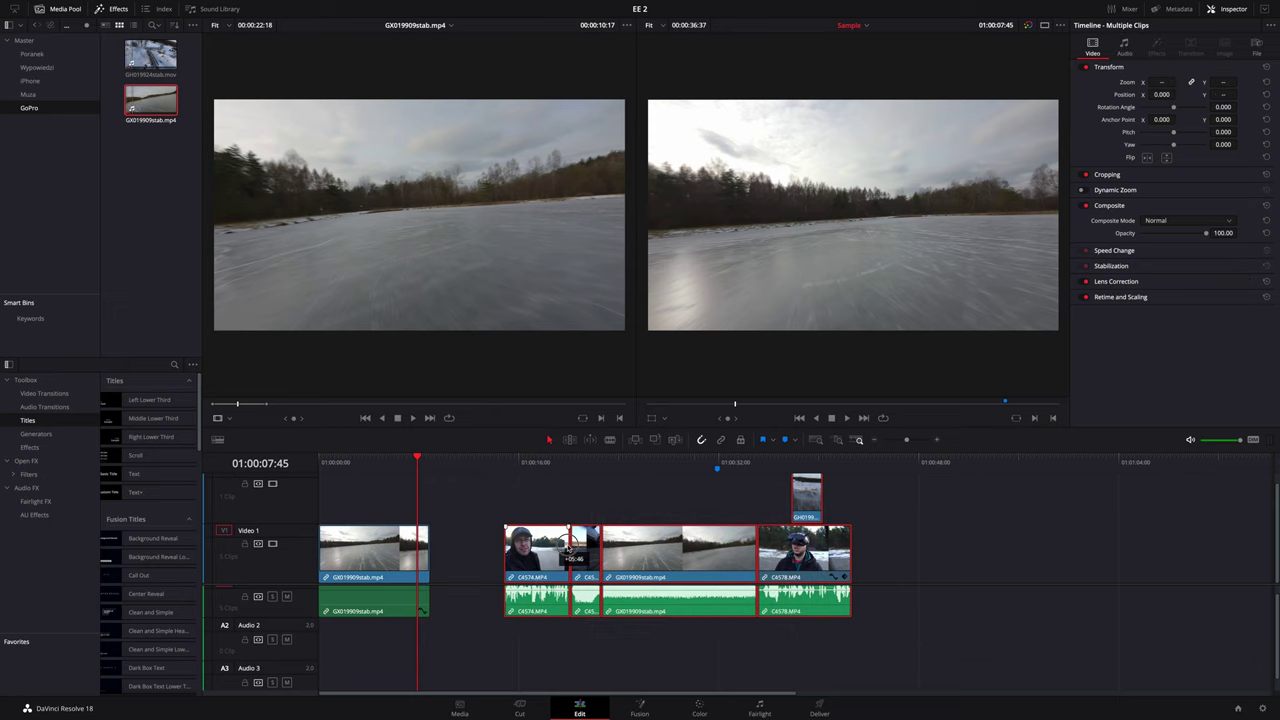
drag(423, 469, 475, 465)
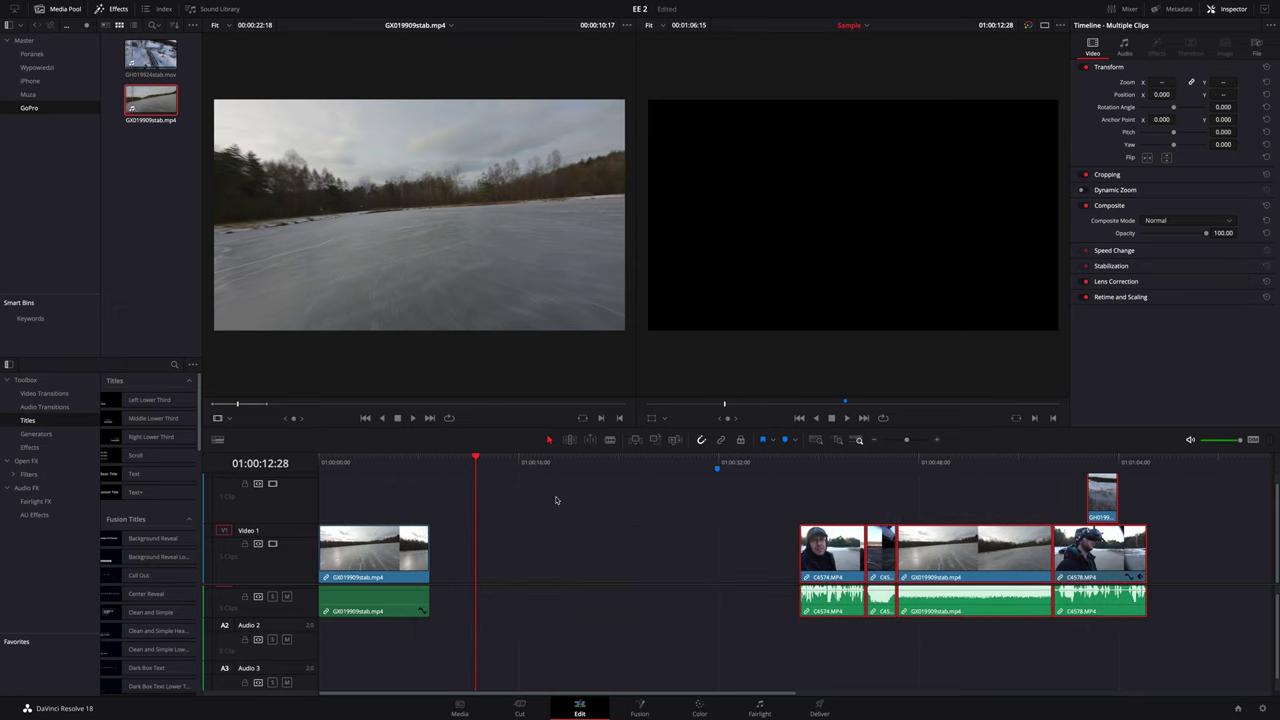
drag(836, 545, 480, 545)
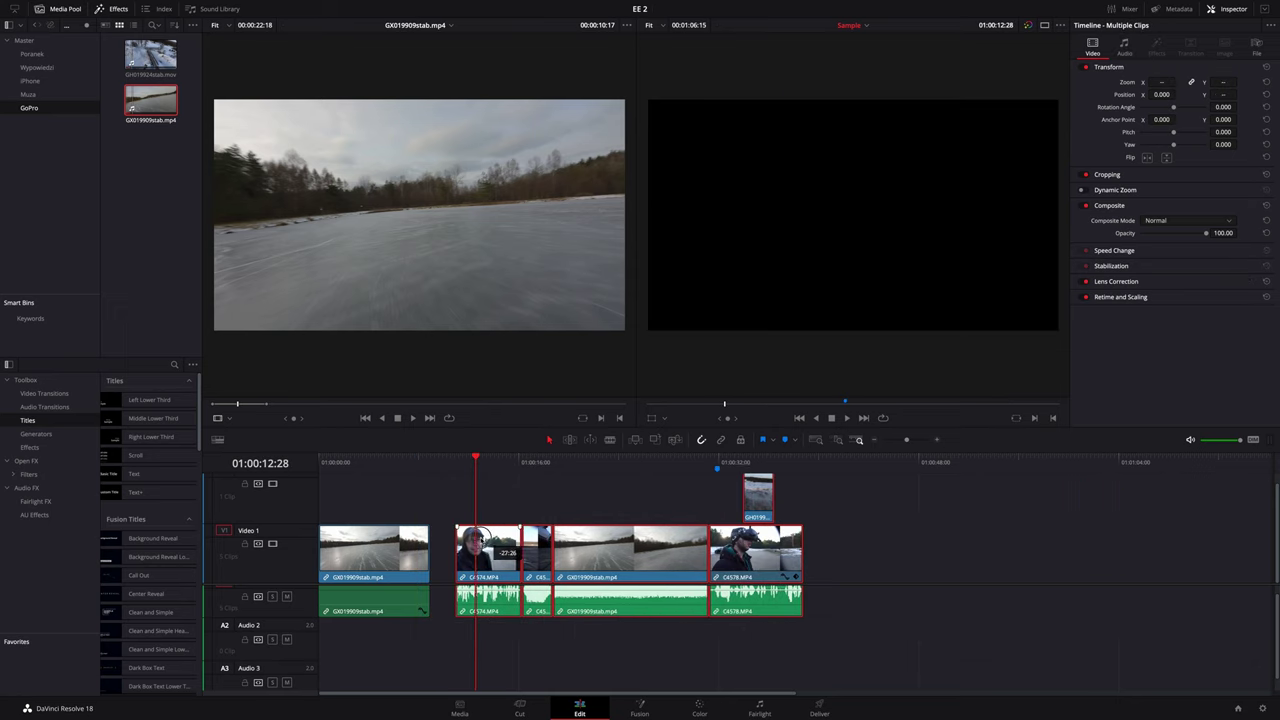
drag(442, 462, 420, 460)
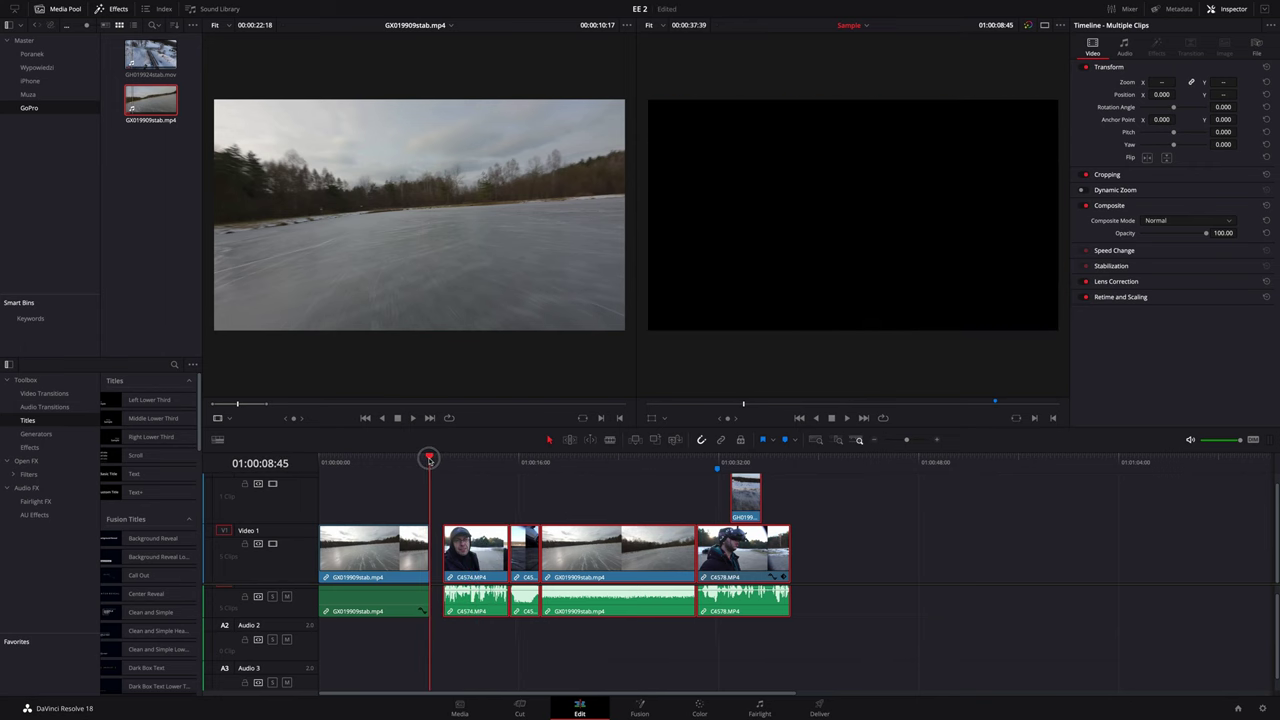
Play back the section around the new gap to preview it
key(space)
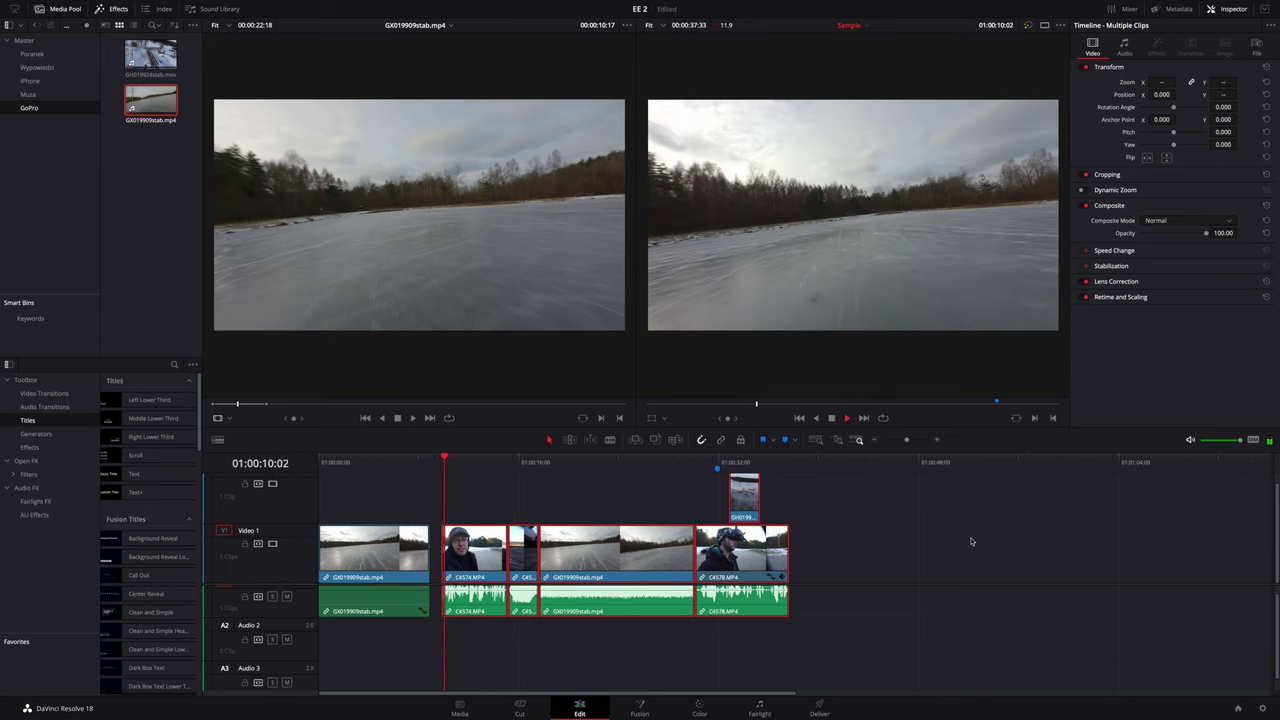
key(space)
drag(450, 458, 430, 460)
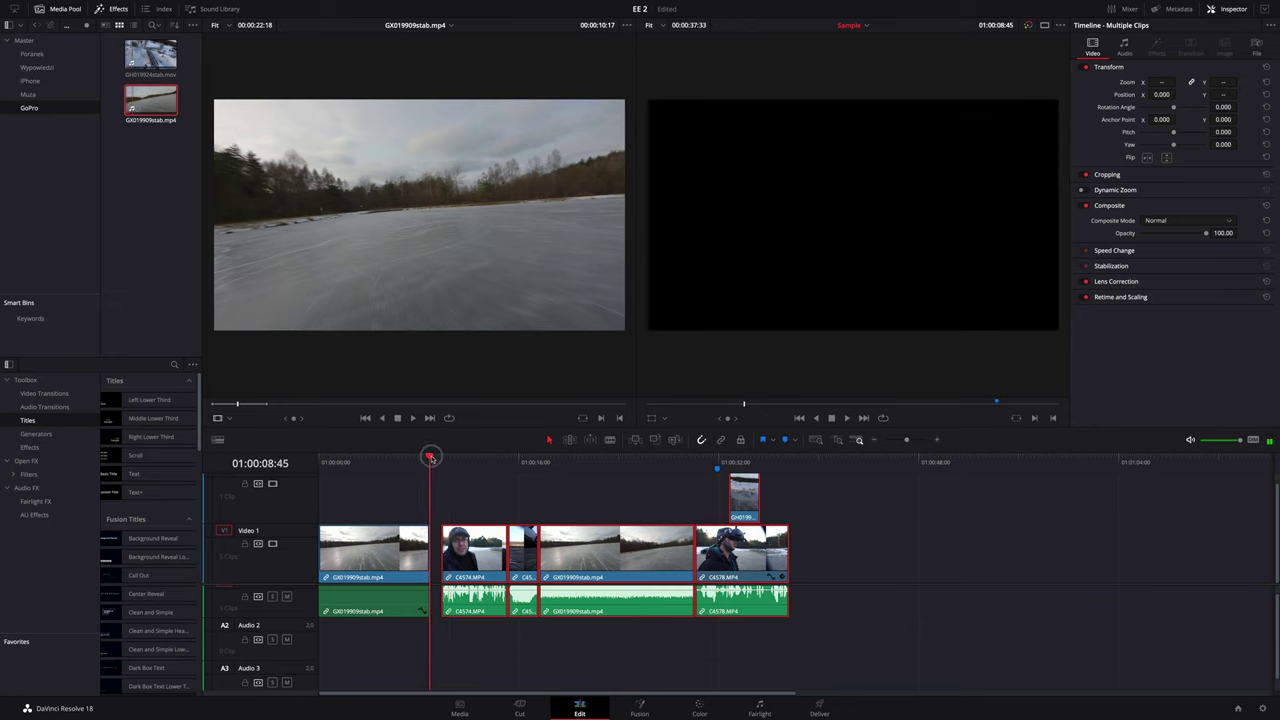
key(space)
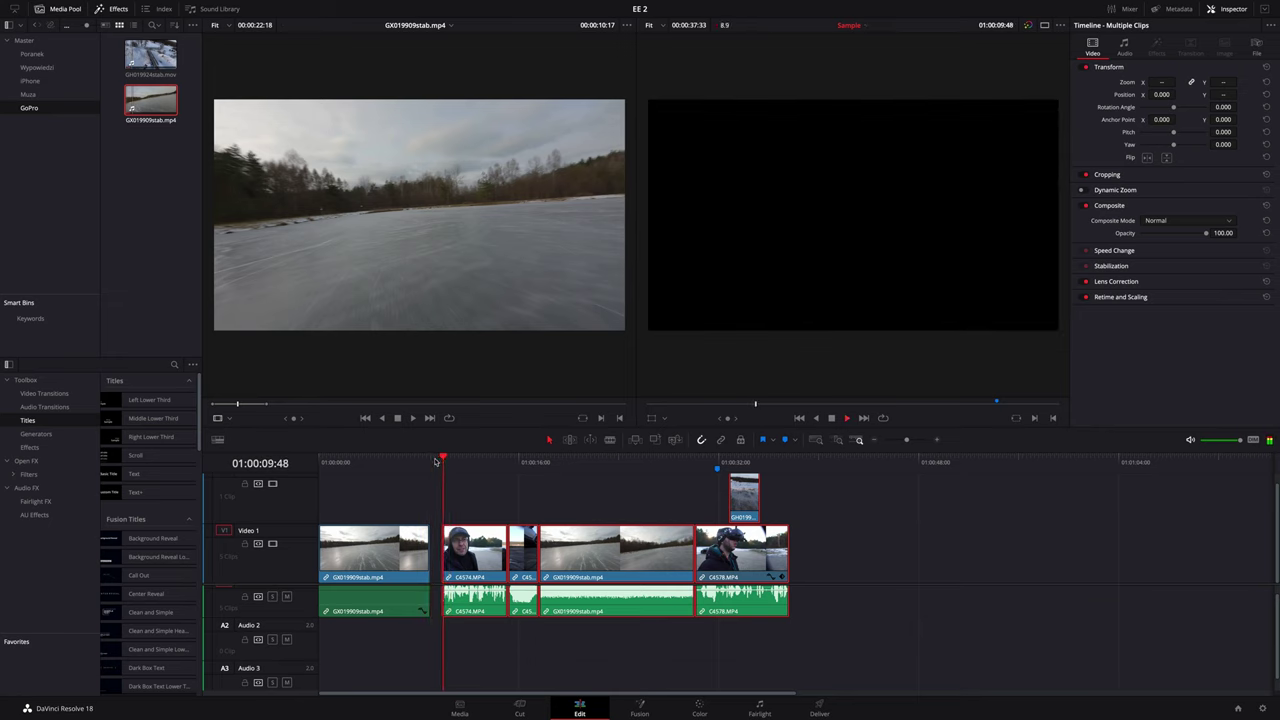
key(space)
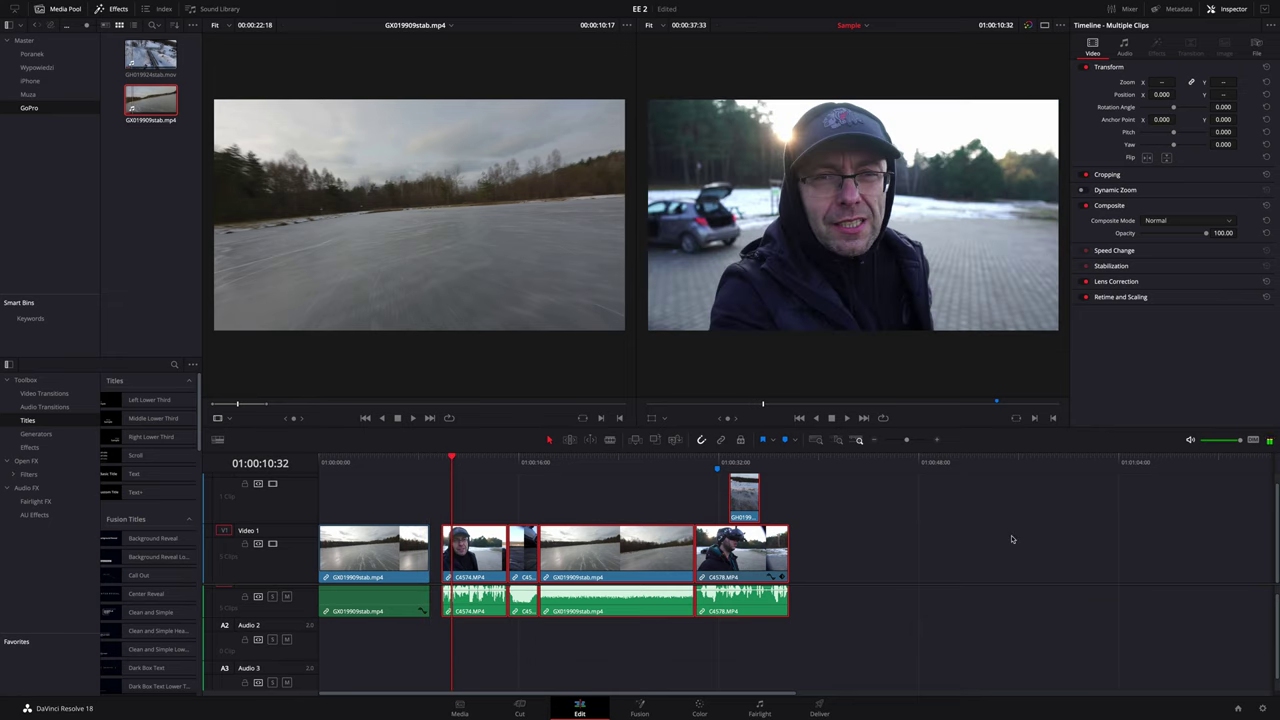
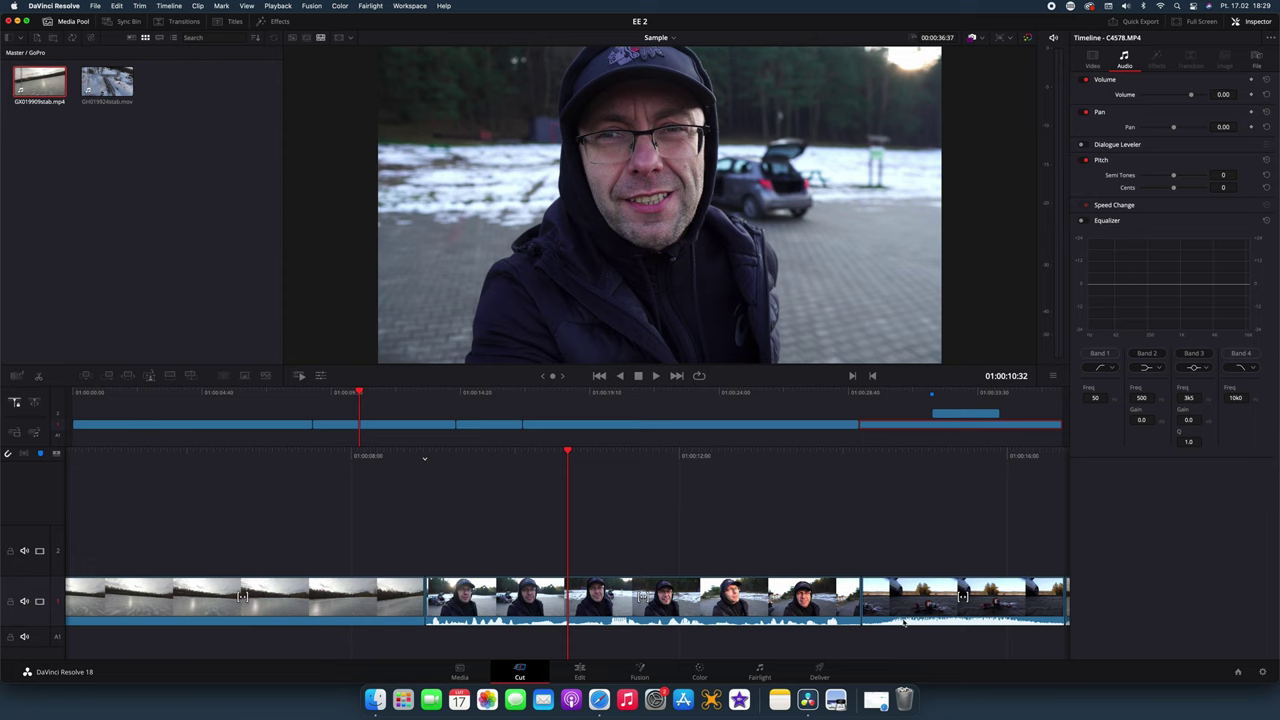
Scrub to the drone footage, select the ice clip and close the Inspector panel
mouse_move(595, 451)
mouse_down()
mouse_move(158, 487)
mouse_move(6, 485)
mouse_up()
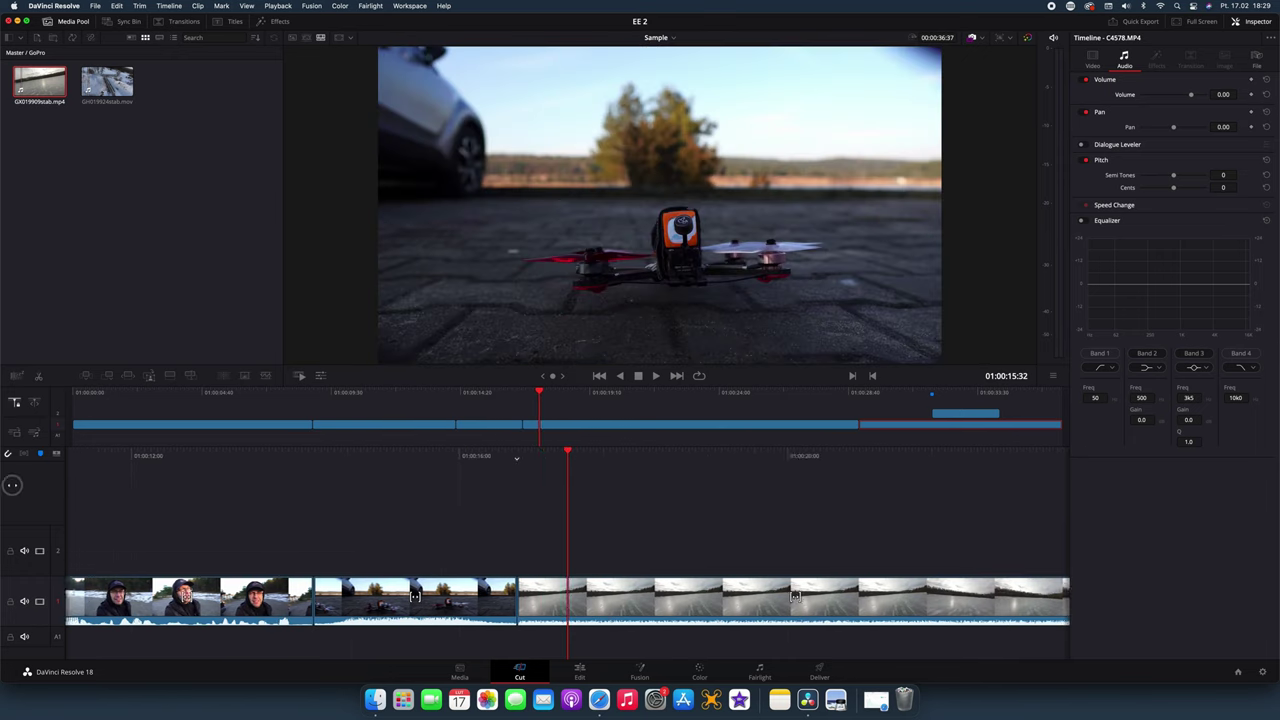
click(556, 596)
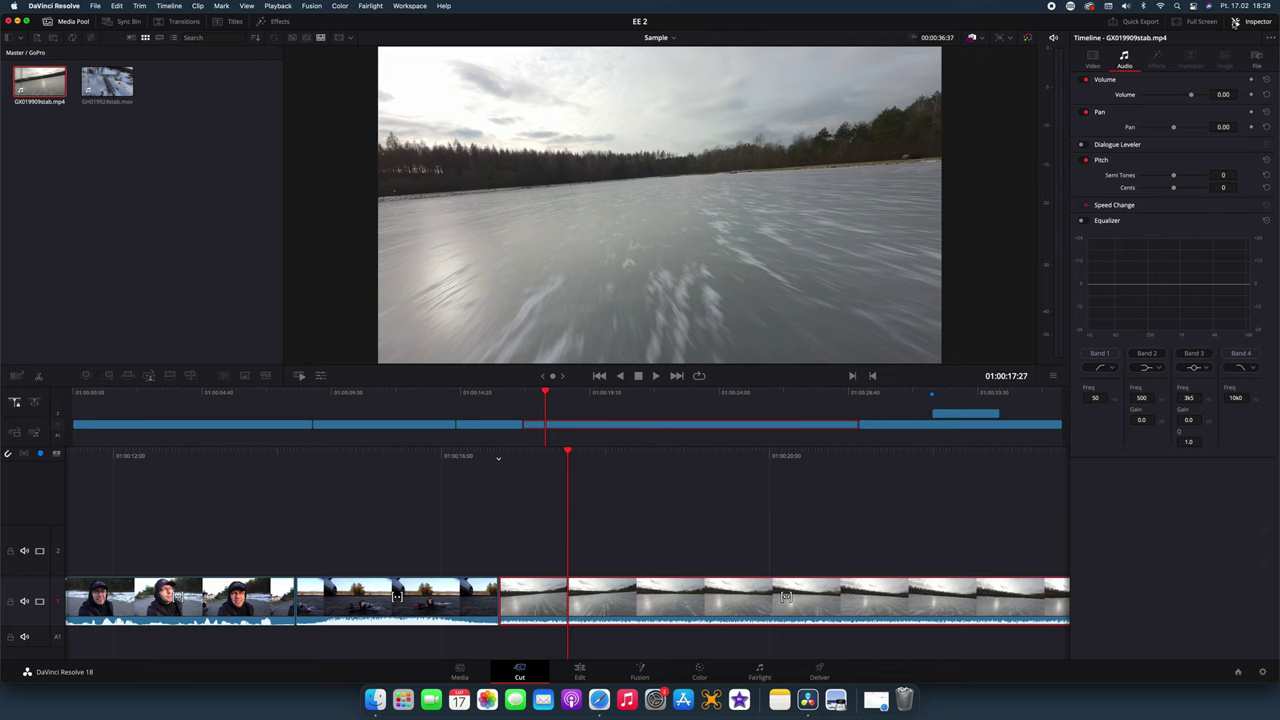
click(1236, 22)
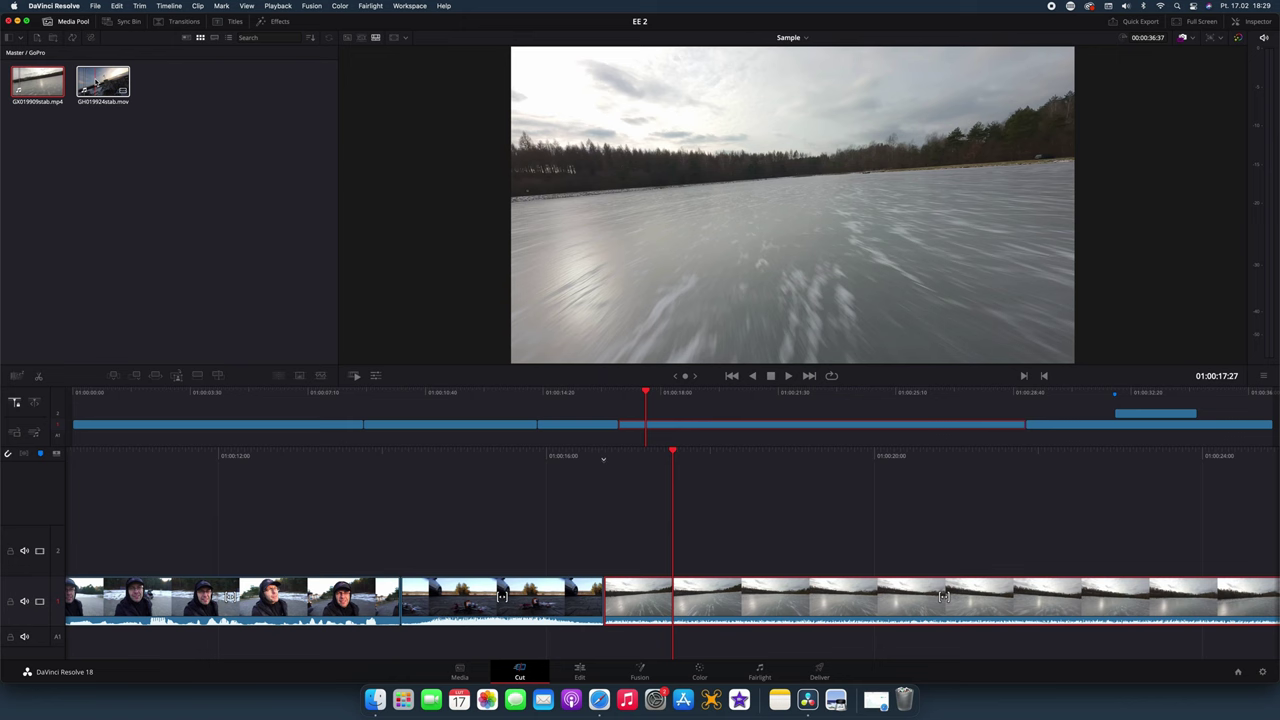
Place a marked range of GH019924stab.mov on track 3 above the ice clip
click(96, 80)
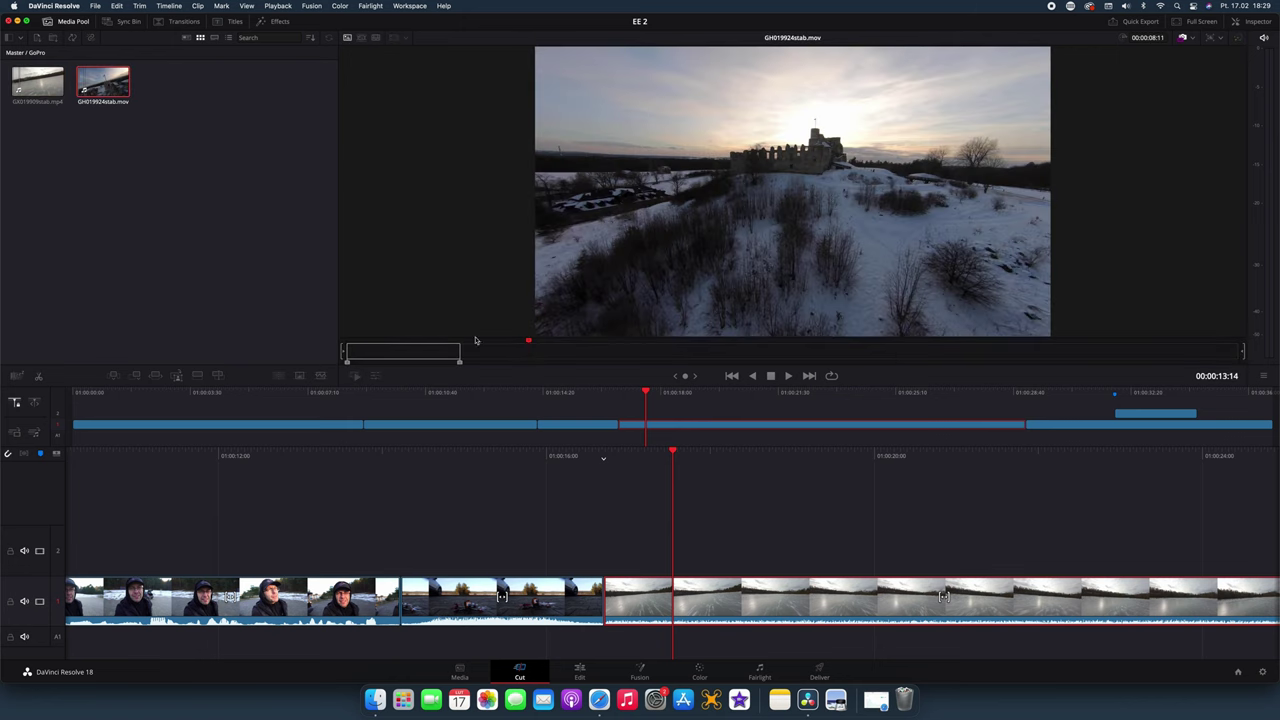
drag(459, 362, 609, 368)
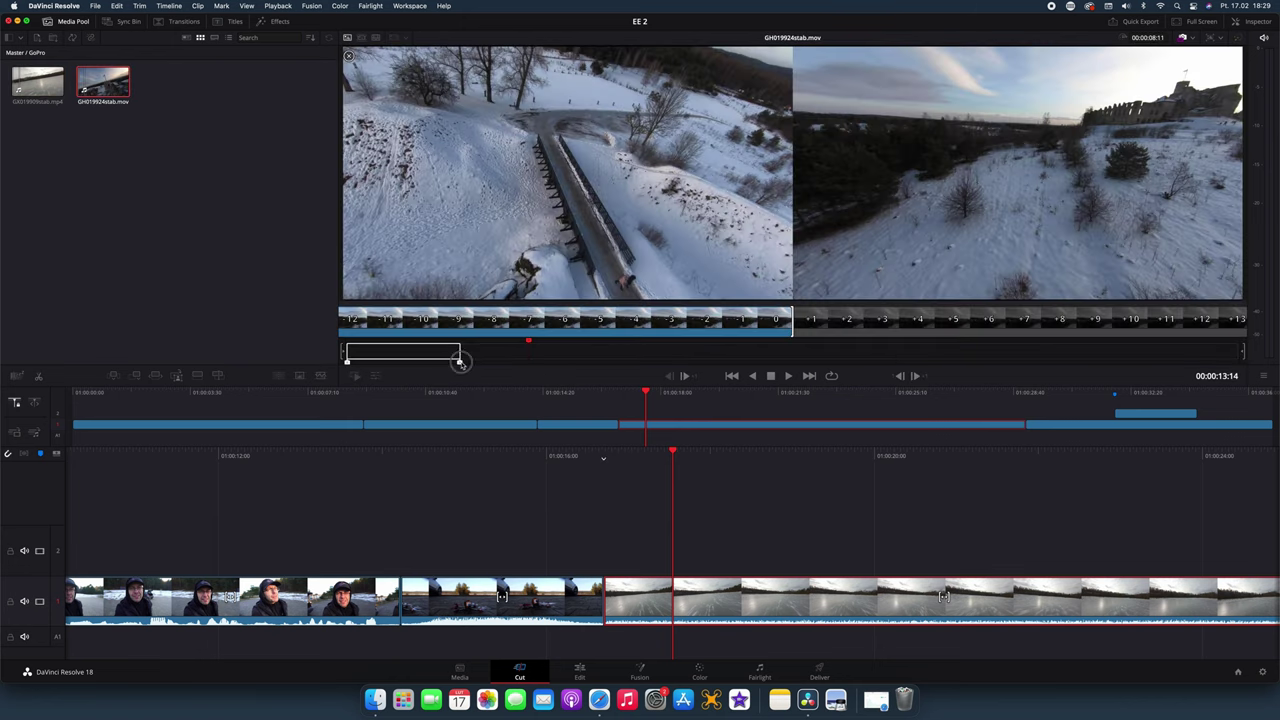
drag(618, 192, 606, 518)
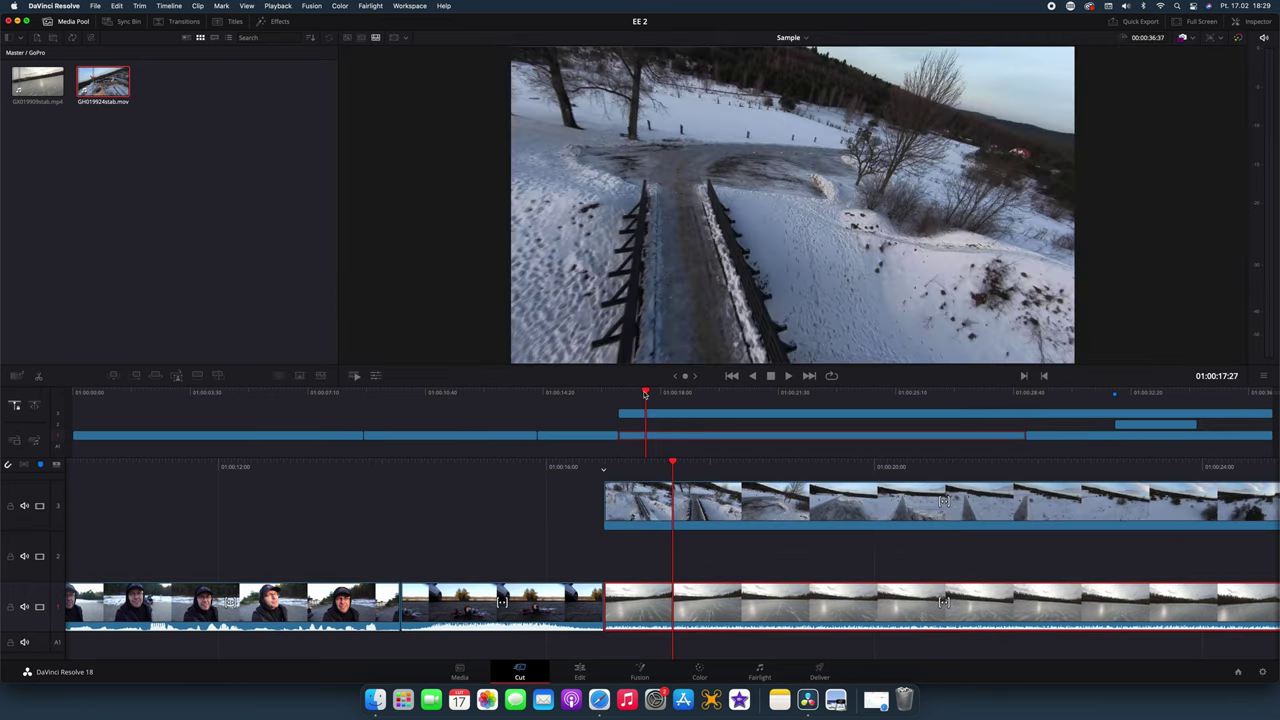
Cut both stacked clips at 01:00:21:43, ripple-delete the tails, and load GX019909stab.mp4
drag(645, 395, 775, 400)
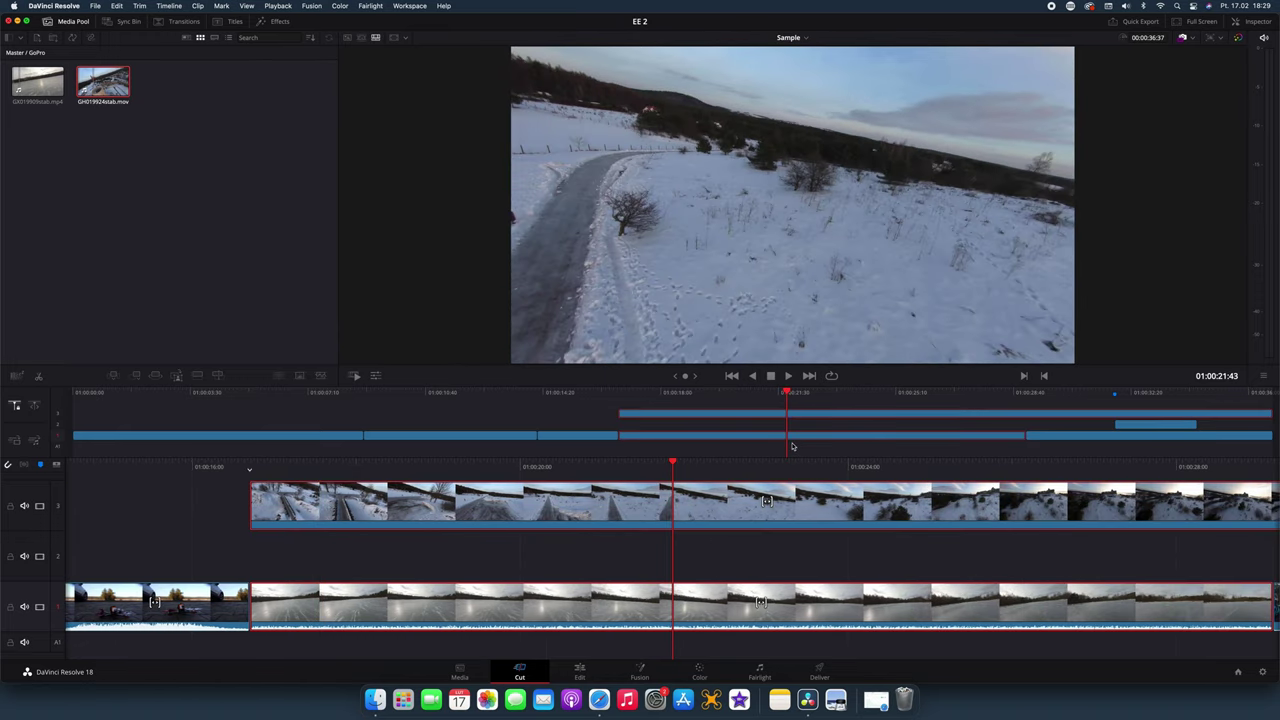
key(super+b)
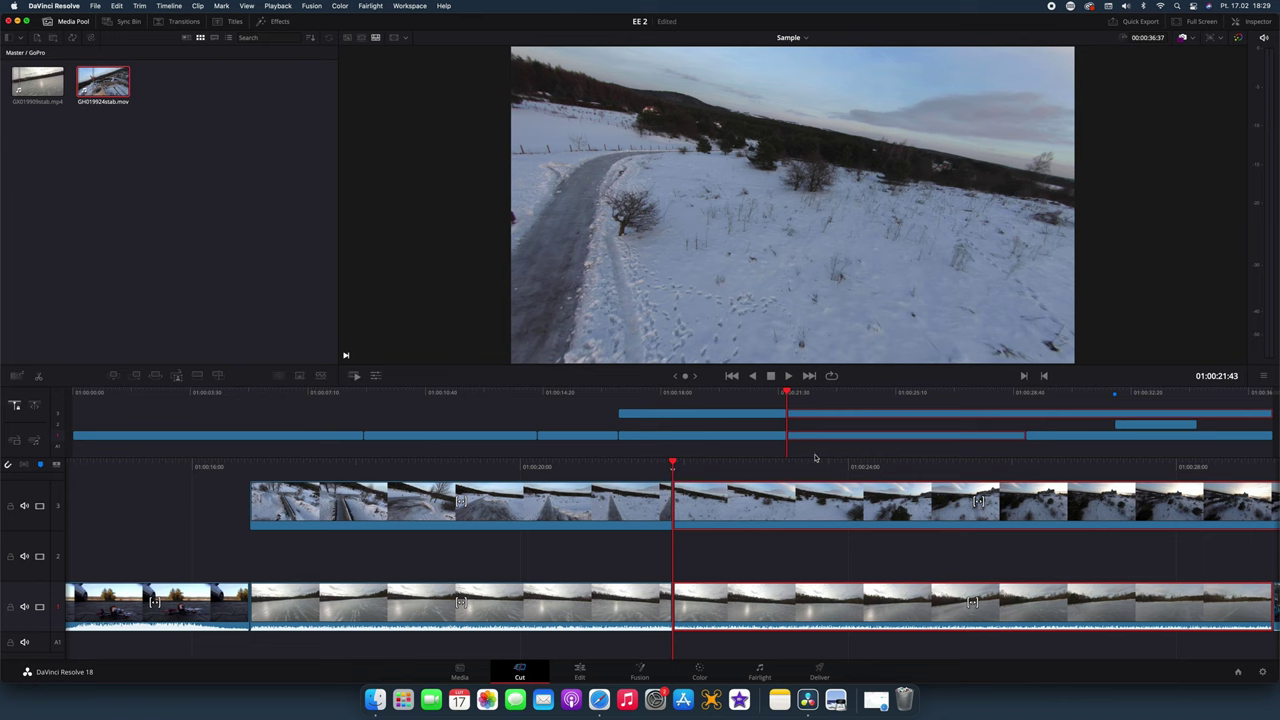
key(BackSpace)
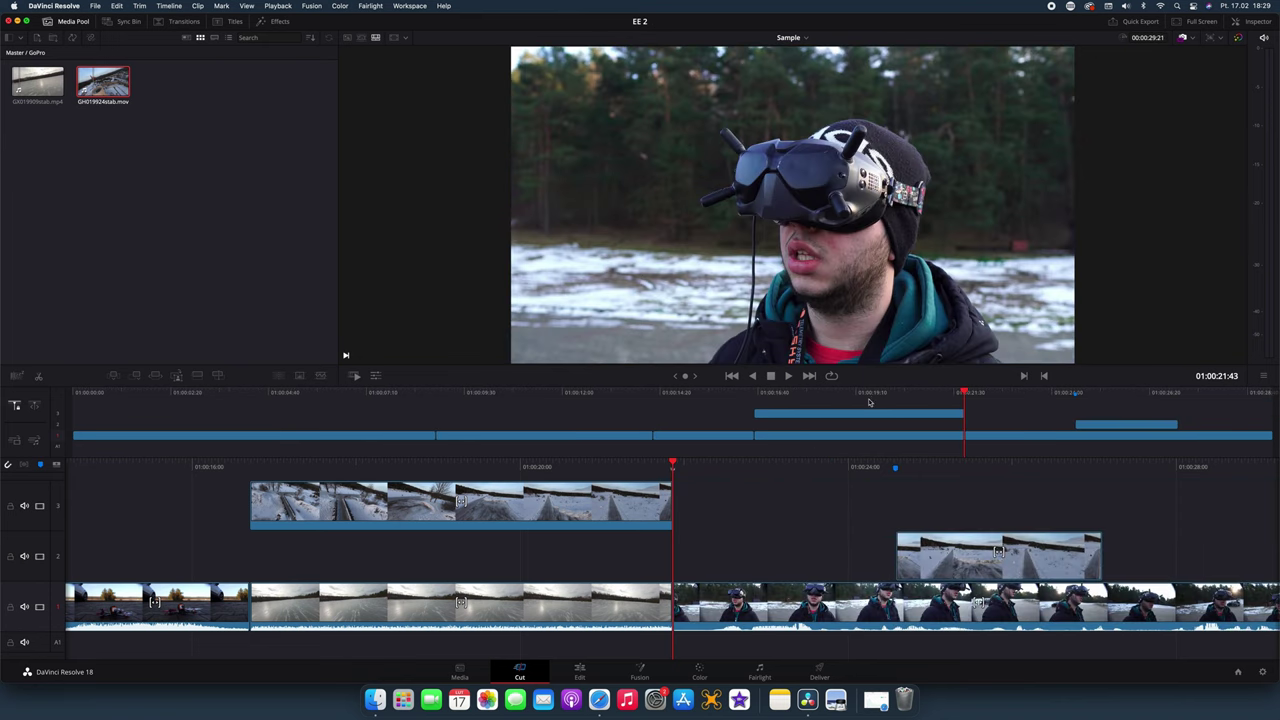
drag(964, 393, 802, 414)
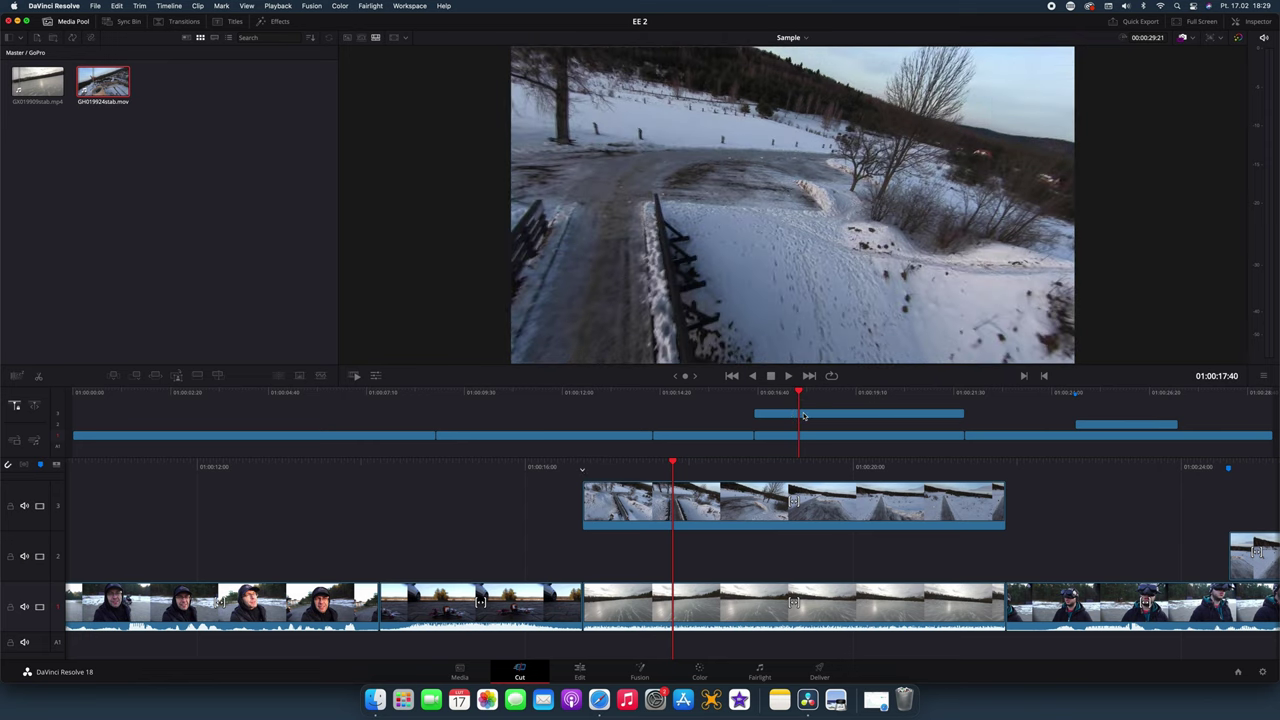
click(803, 415)
click(813, 436)
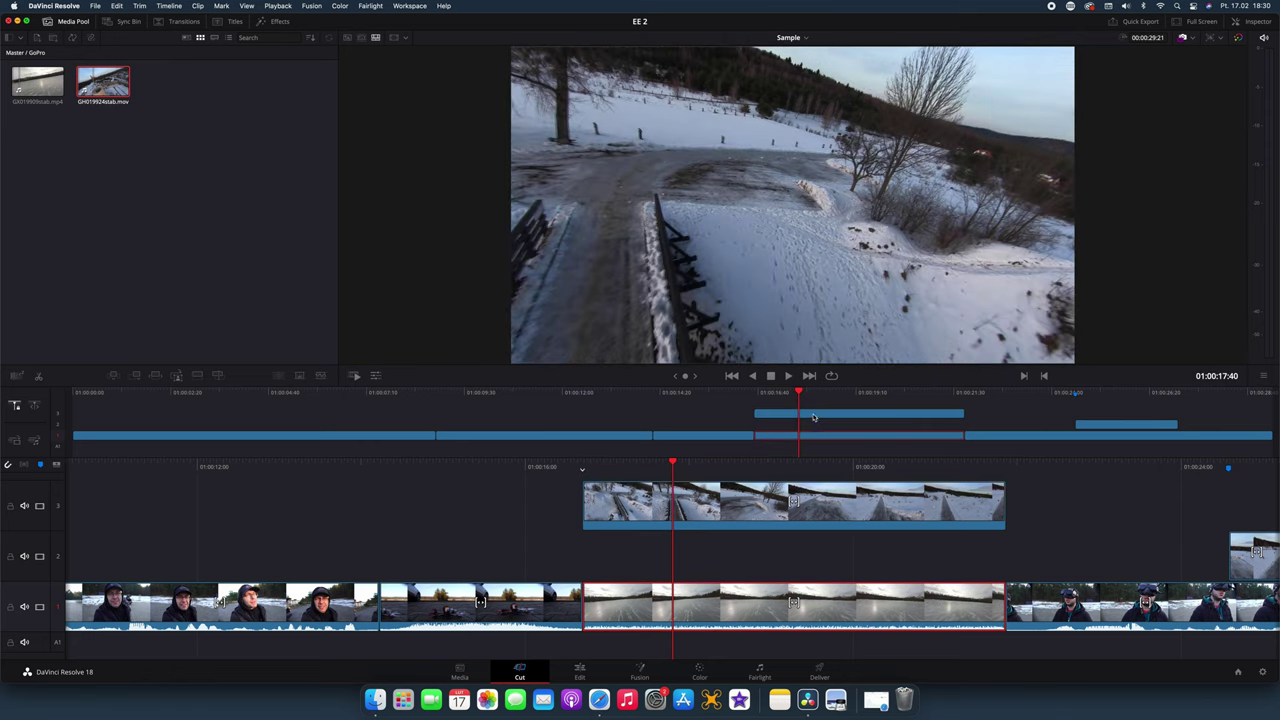
click(813, 416)
click(37, 84)
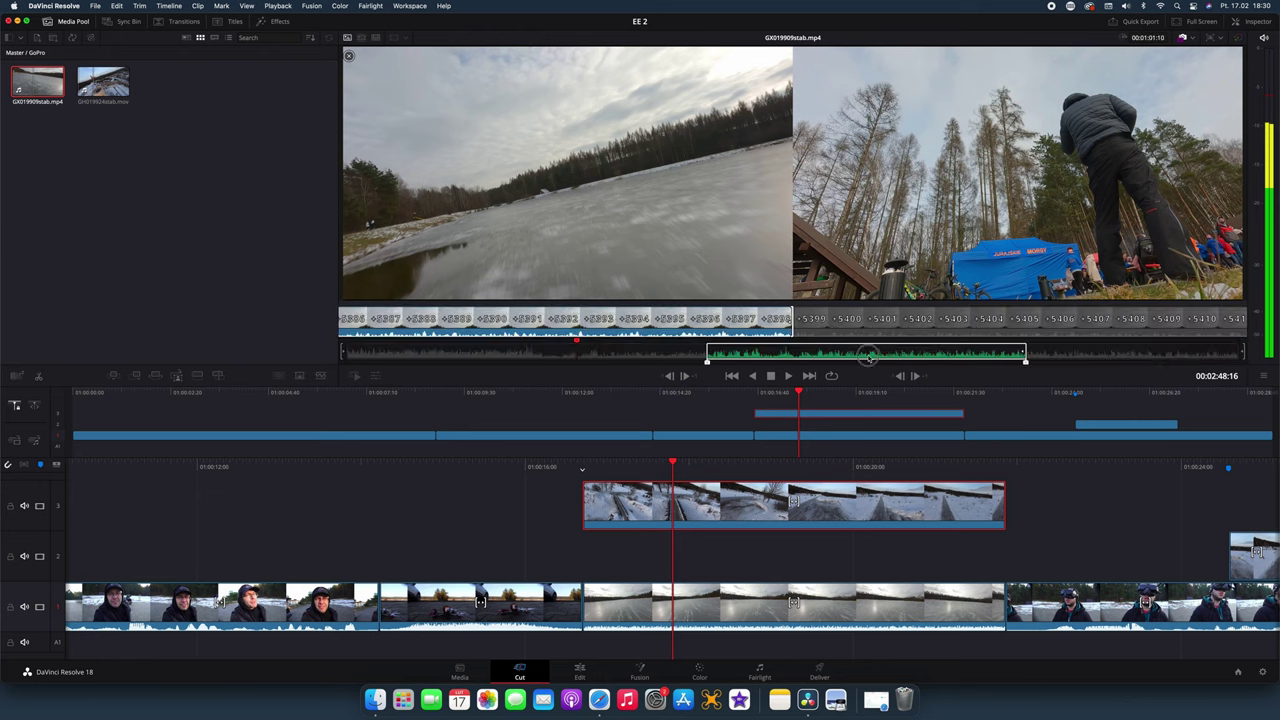
Add a shortened GX019909stab.mp4 range to the timeline on track 4
drag(1160, 362, 838, 360)
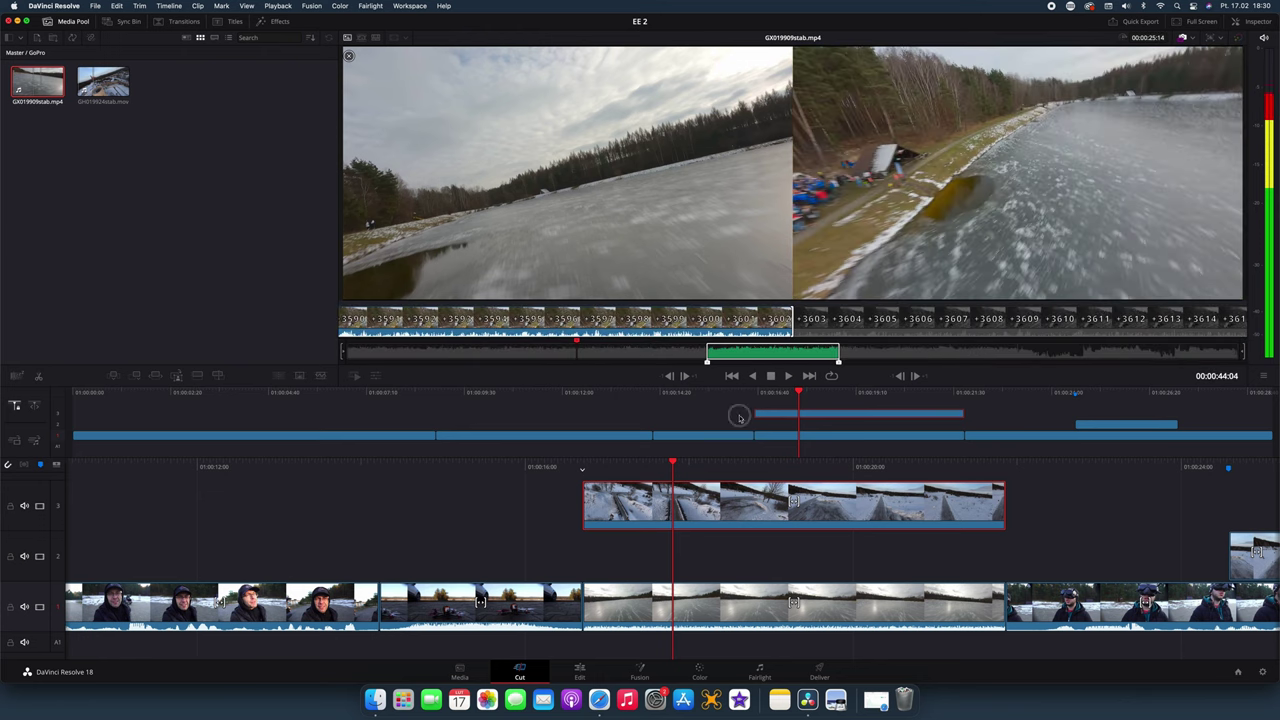
drag(755, 209, 603, 459)
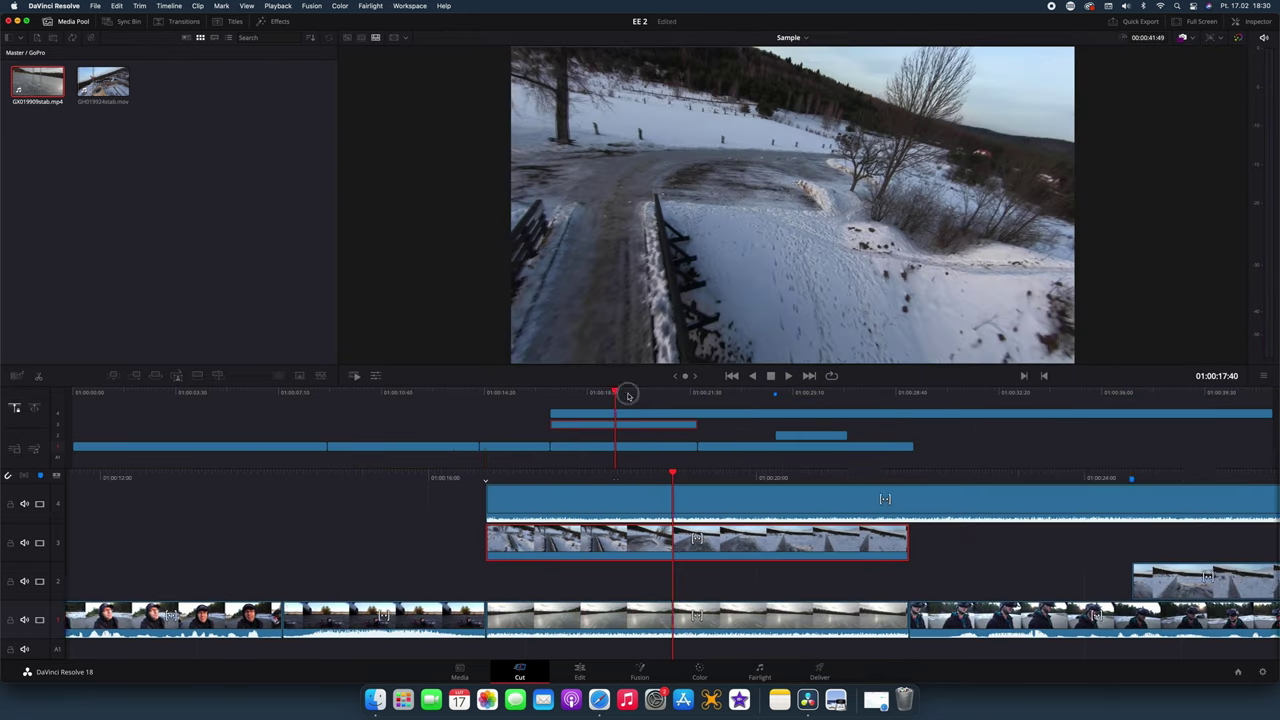
drag(628, 396, 698, 396)
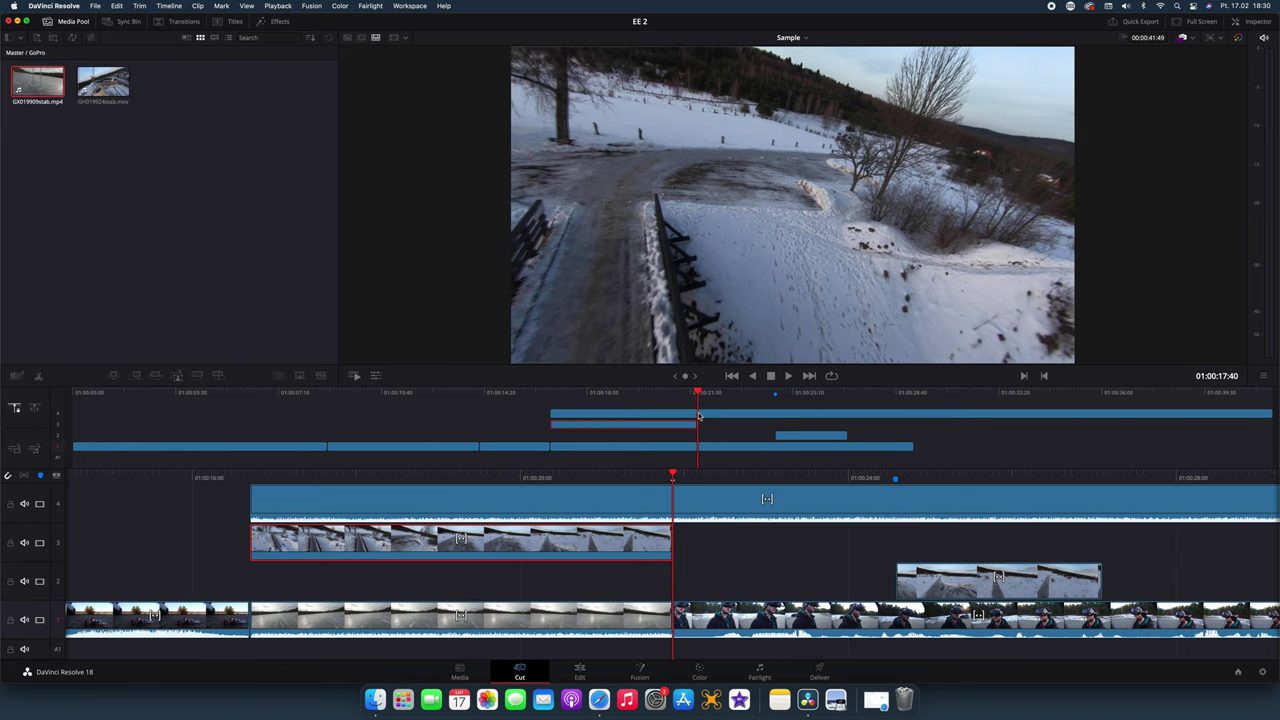
Trim the track 4 clip to end at 01:00:22:20 and save the project
click(704, 416)
key(super+b)
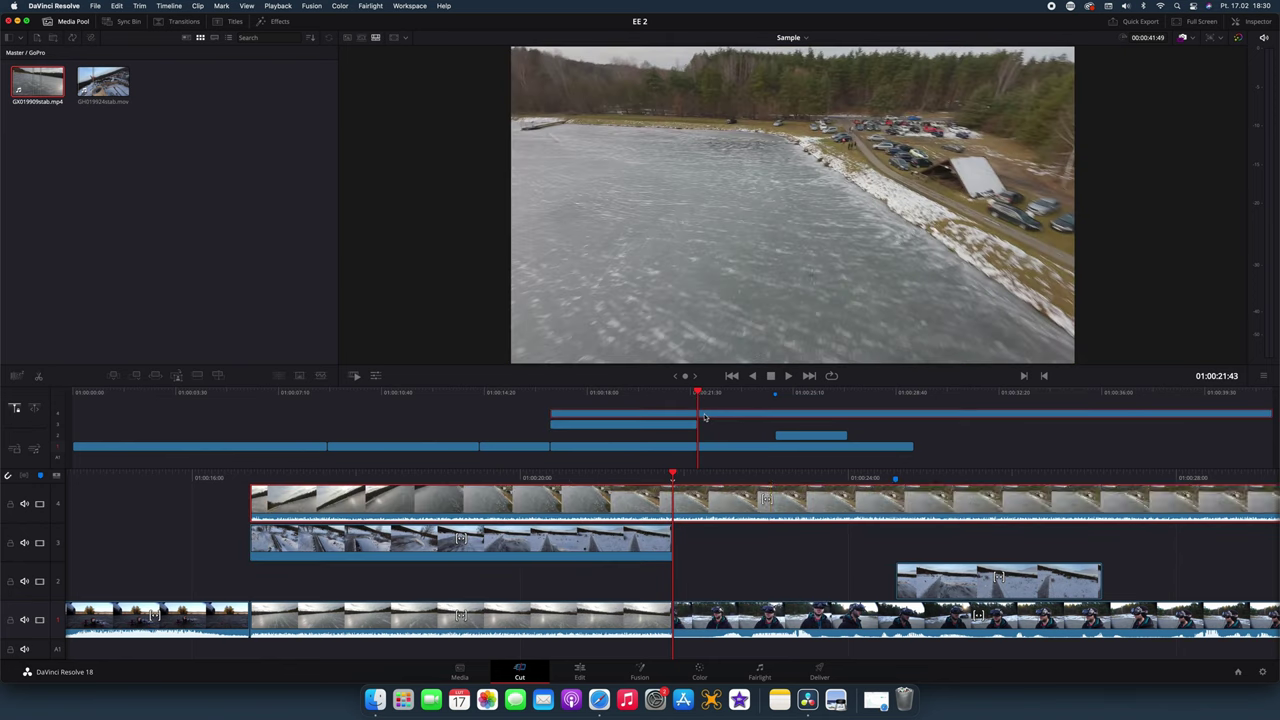
click(710, 417)
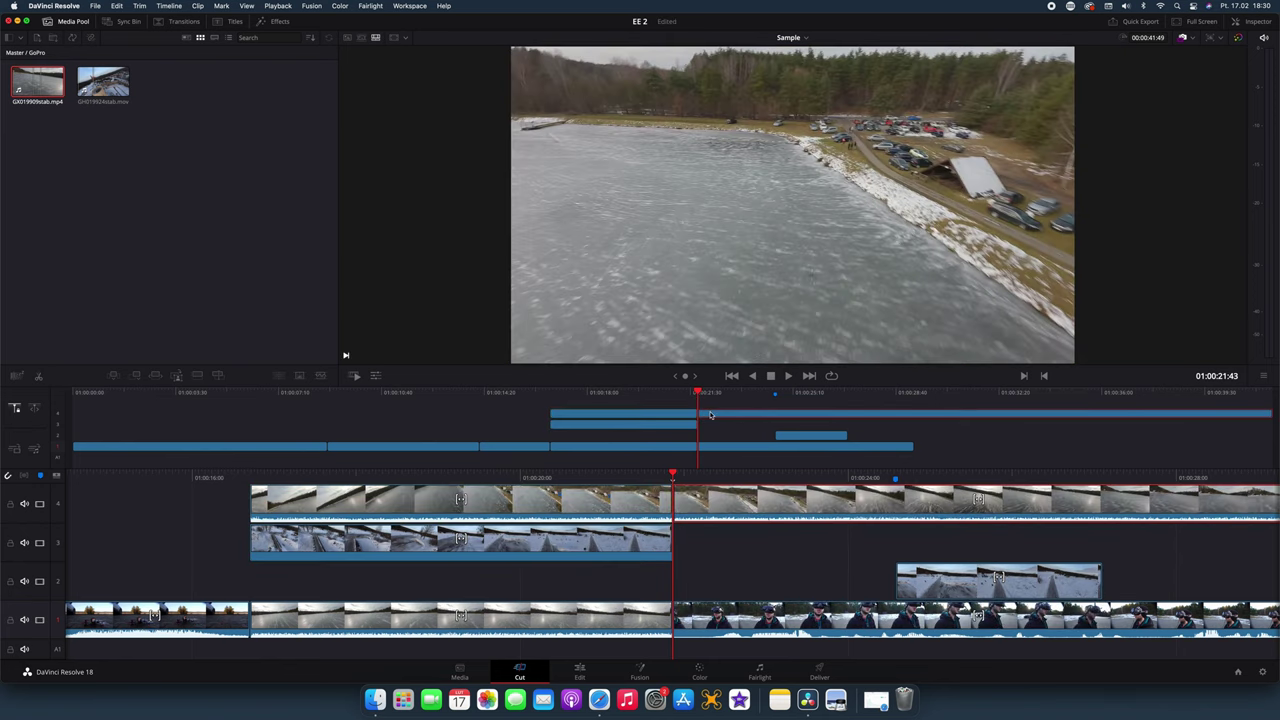
click(716, 405)
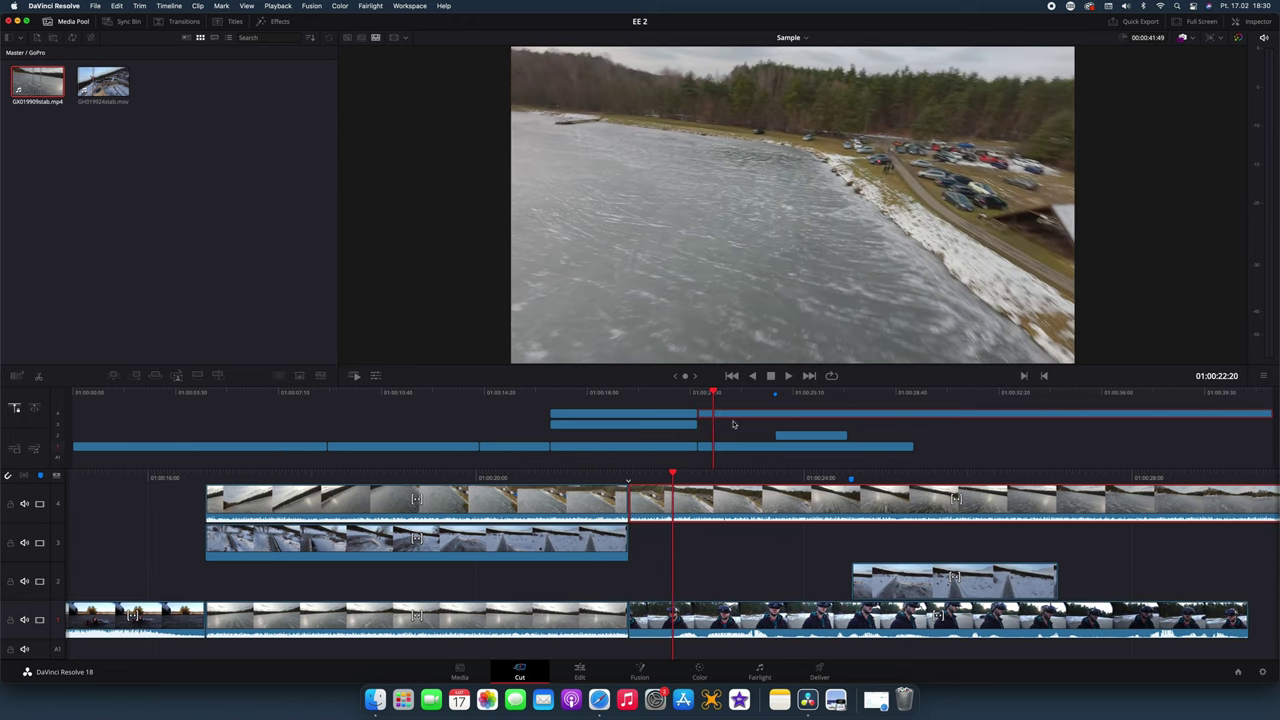
key(BackSpace)
click(610, 494)
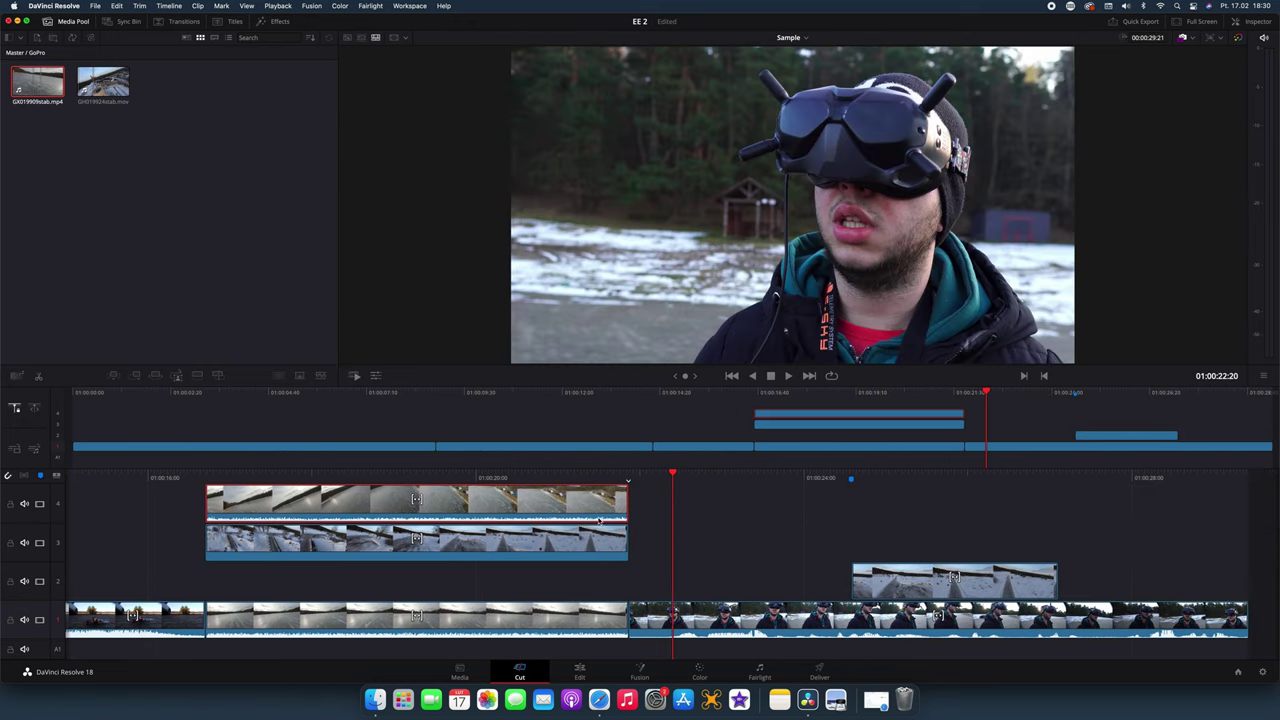
key(super+s)
Match-frame the ice clip on track 1 to open its source in the viewer
drag(989, 395, 877, 400)
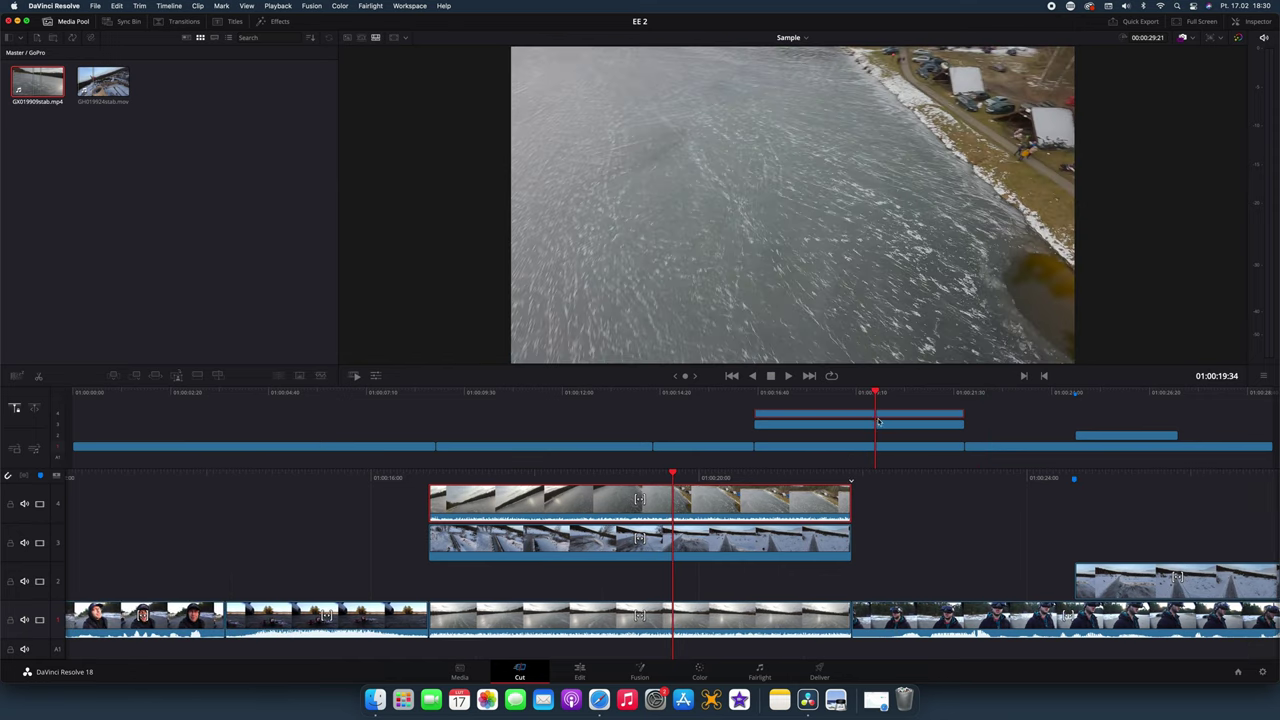
click(898, 447)
key(f)
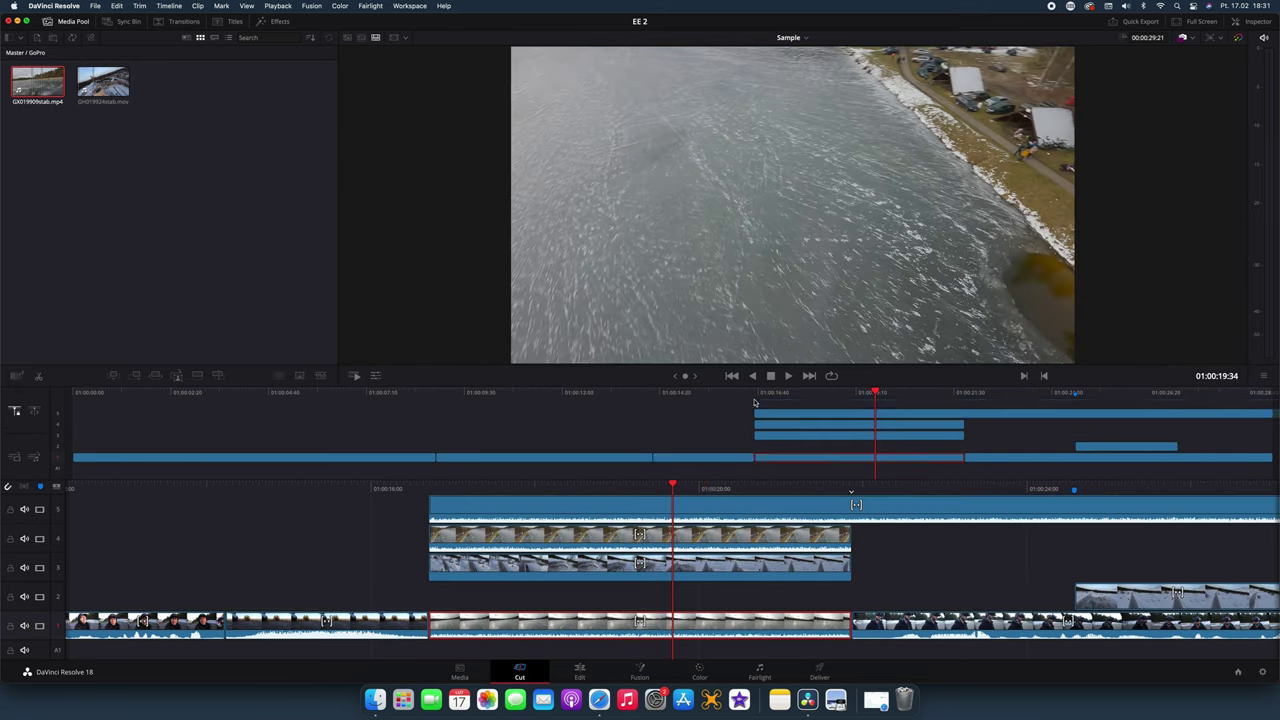
Drop the source range onto new track 5 and trim it to end with the stack
drag(747, 394, 752, 398)
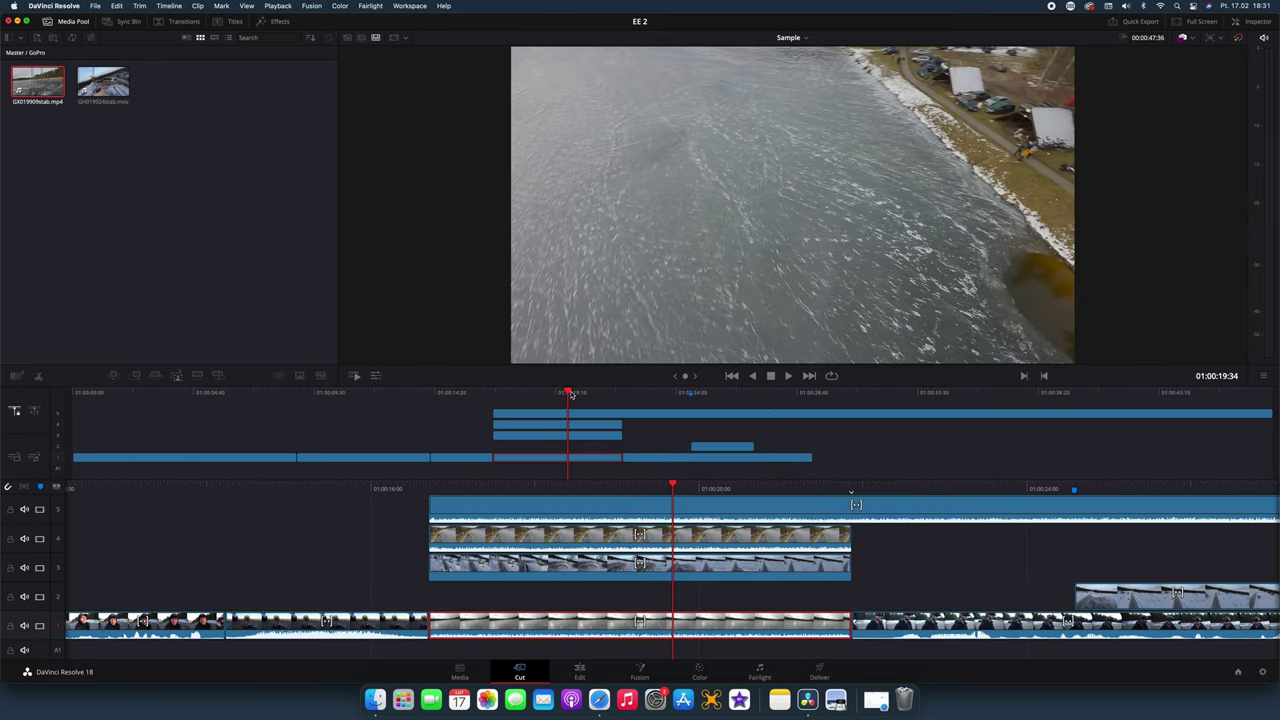
drag(611, 392, 621, 405)
click(629, 414)
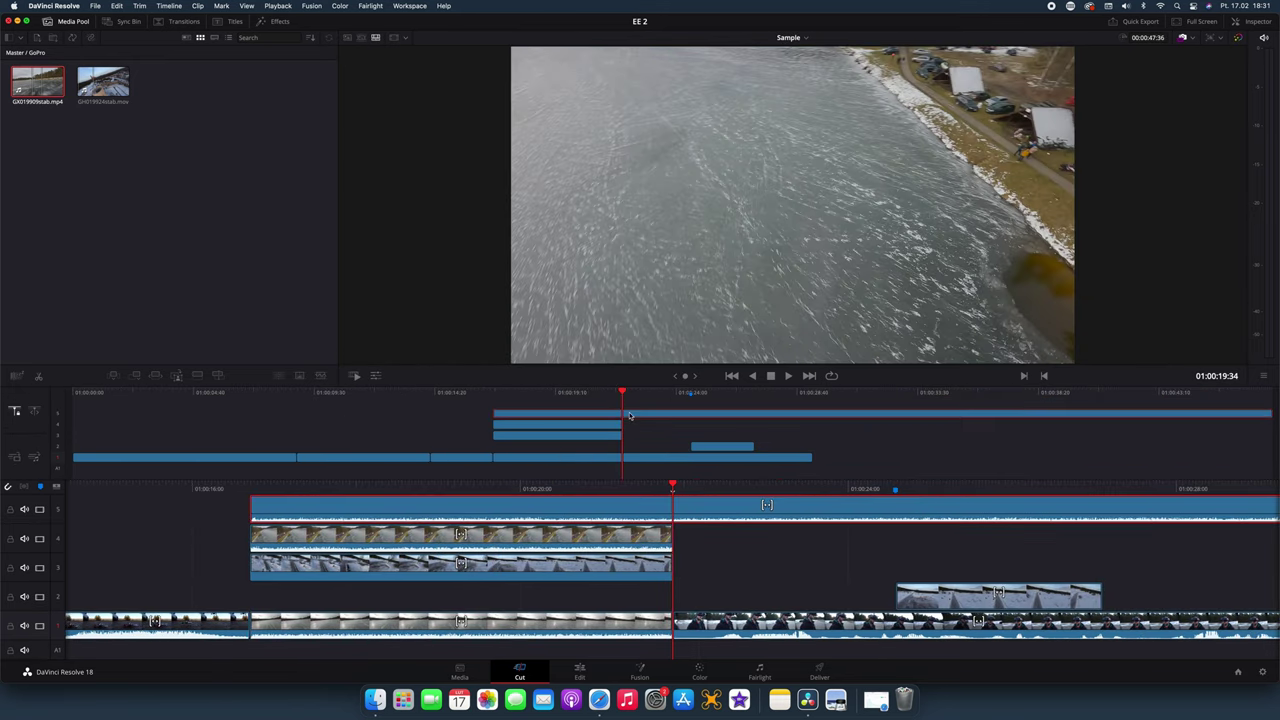
key(super+backslash)
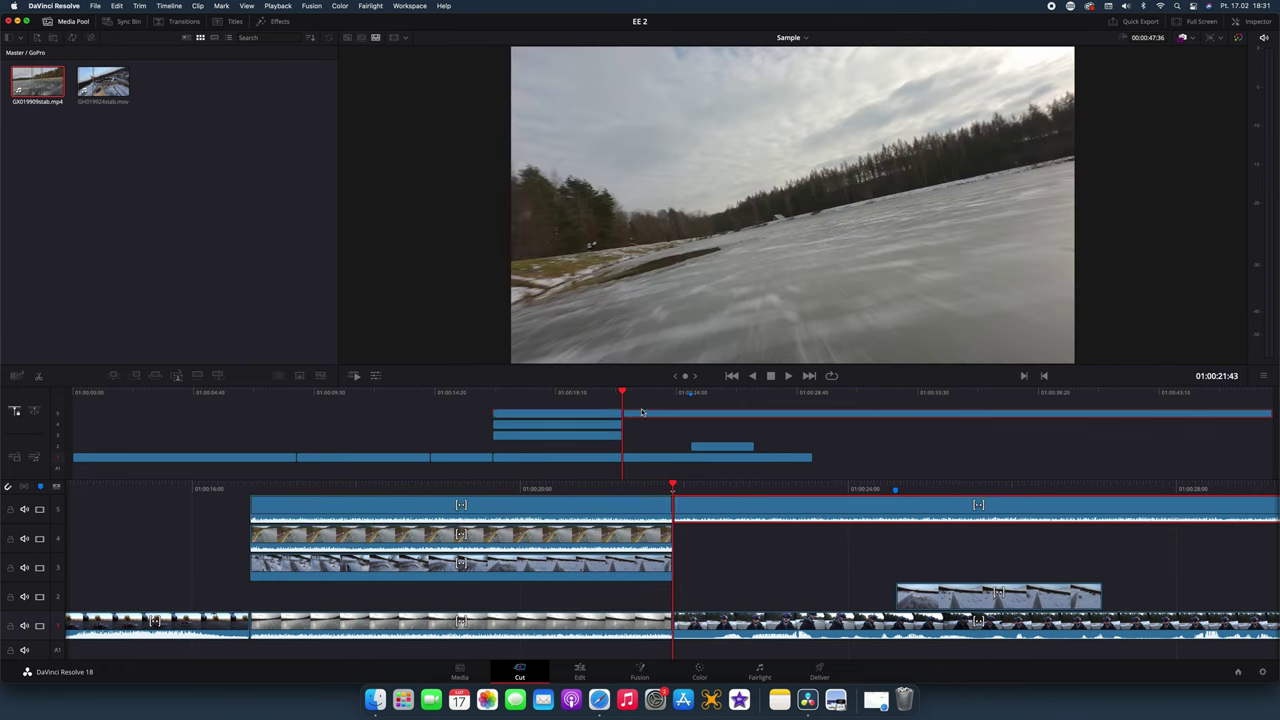
key(Delete)
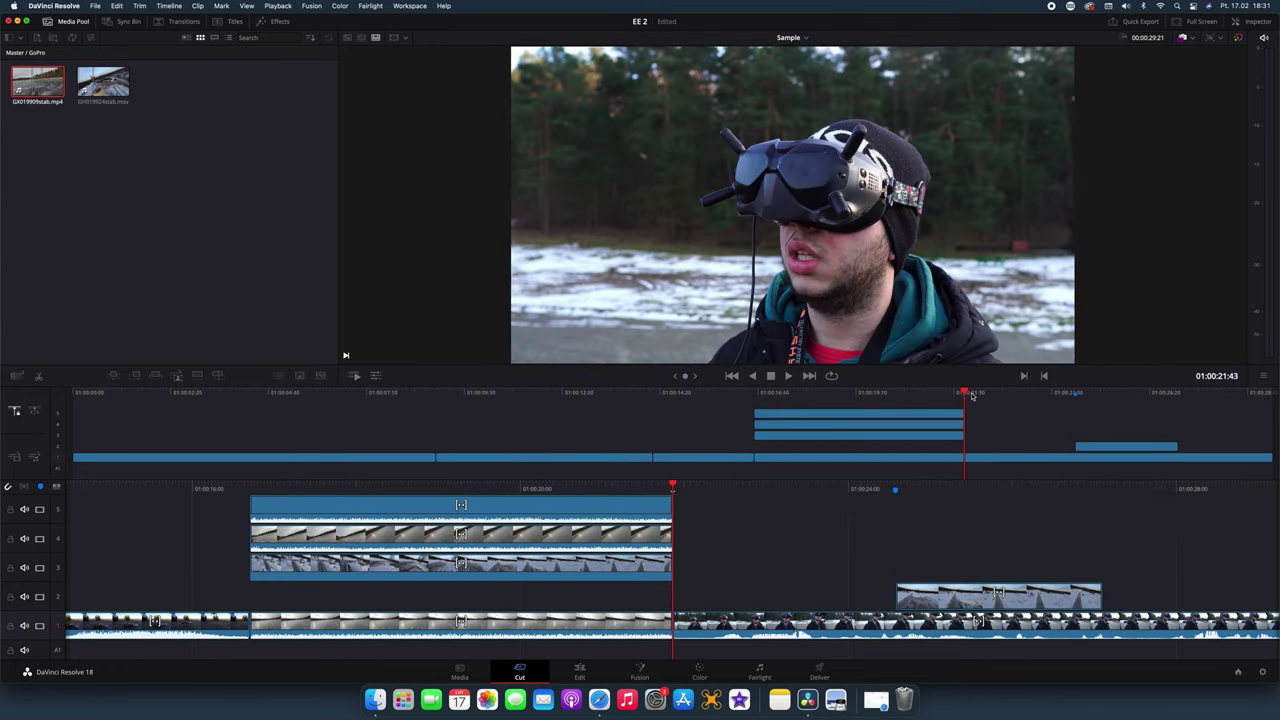
Check each stacked clip on tracks 1, 3, 4 and 5, then move to the Edit page
click(880, 410)
click(859, 410)
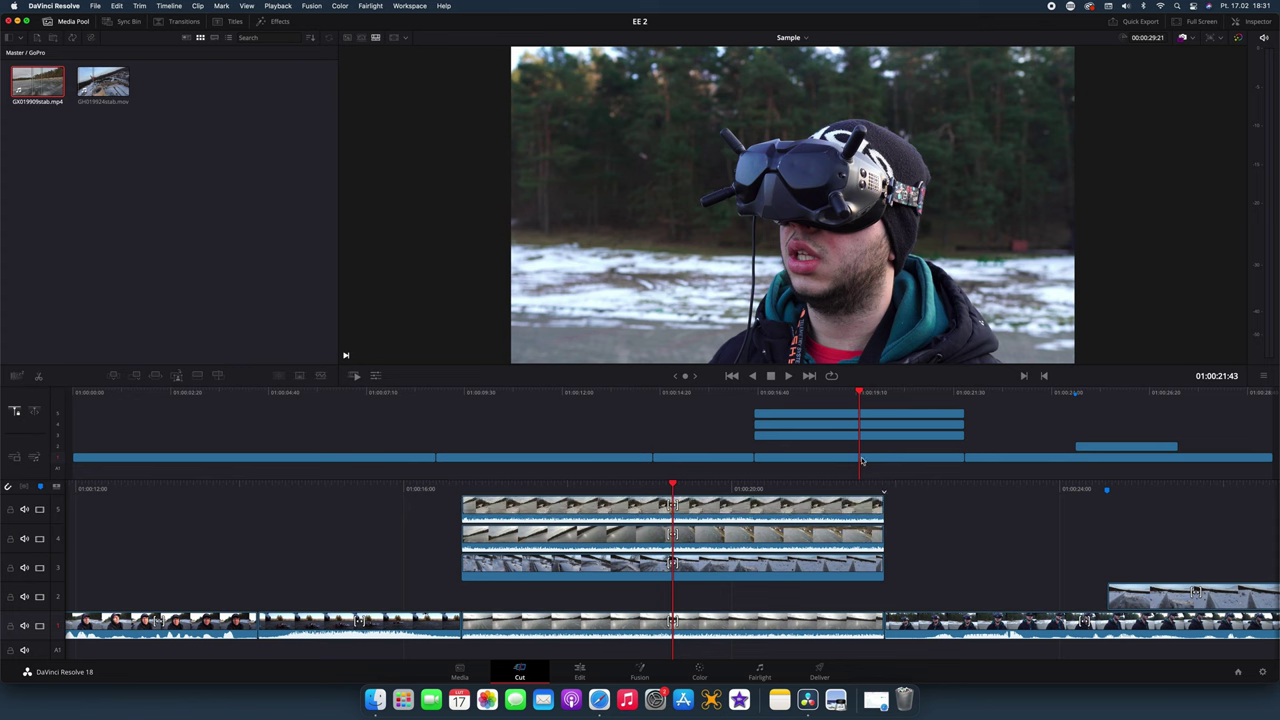
key(Left)
key(Left)
key(Left)
click(740, 627)
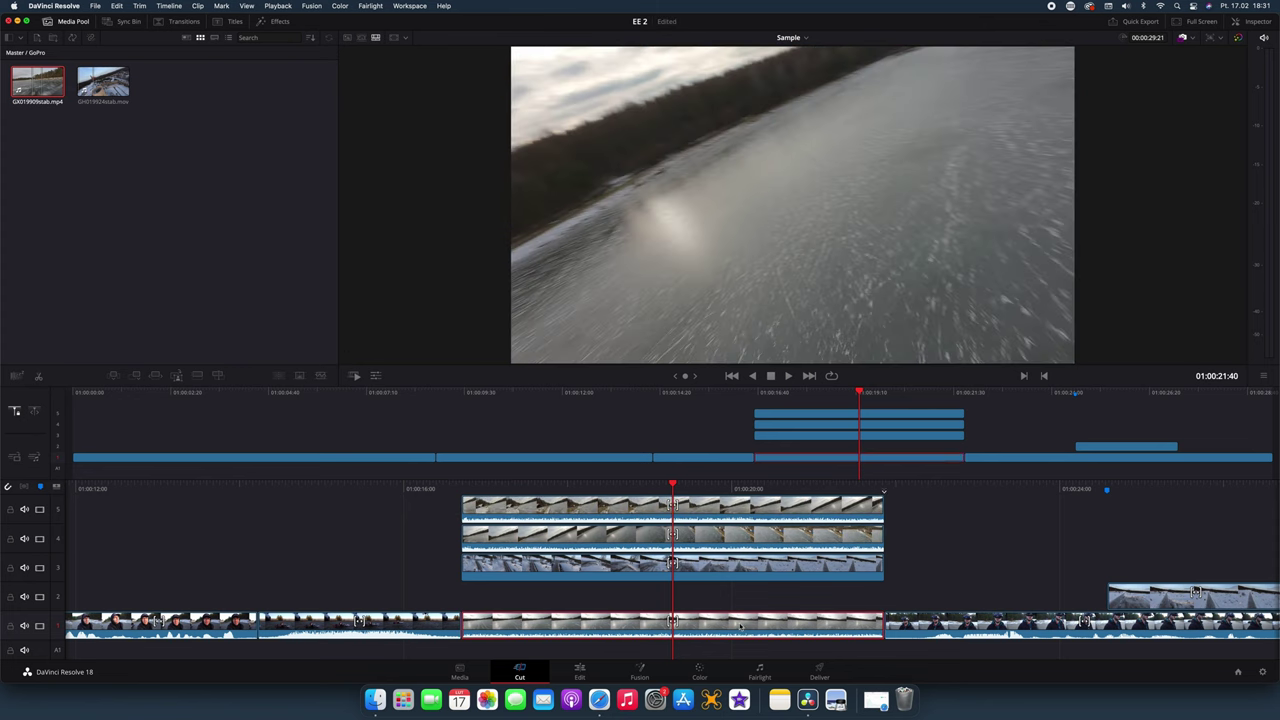
click(762, 571)
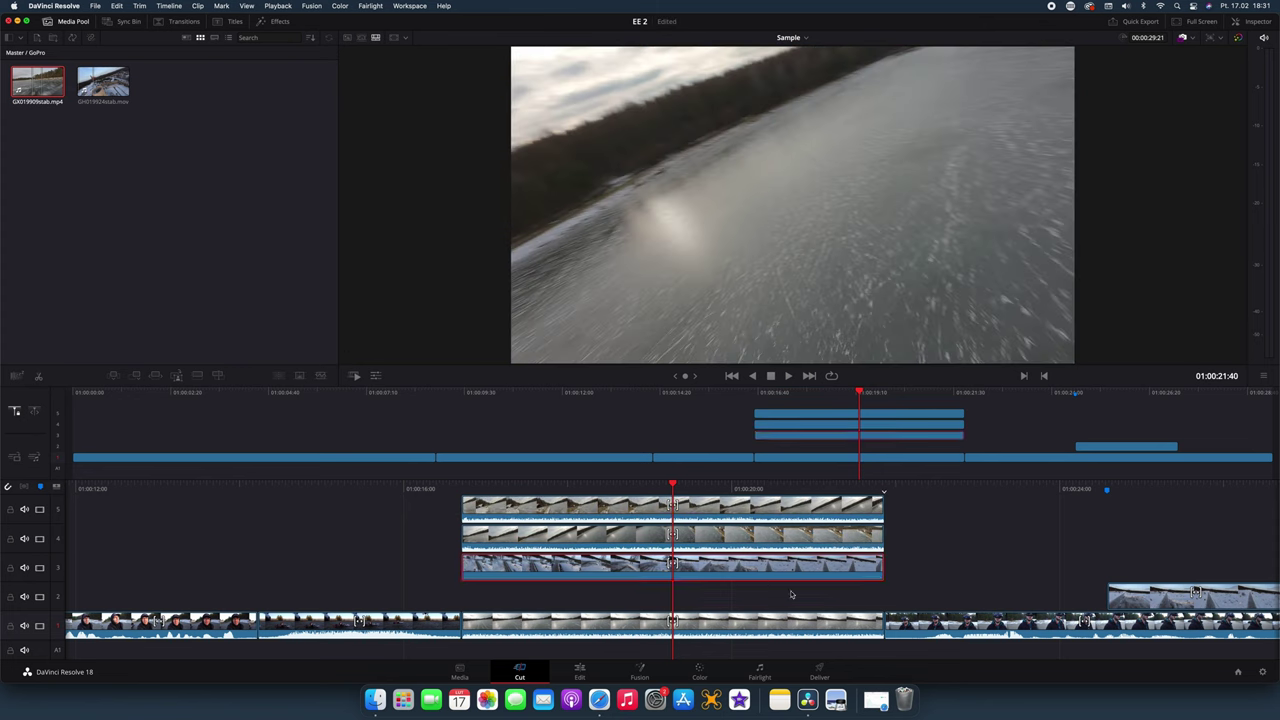
click(787, 540)
click(802, 511)
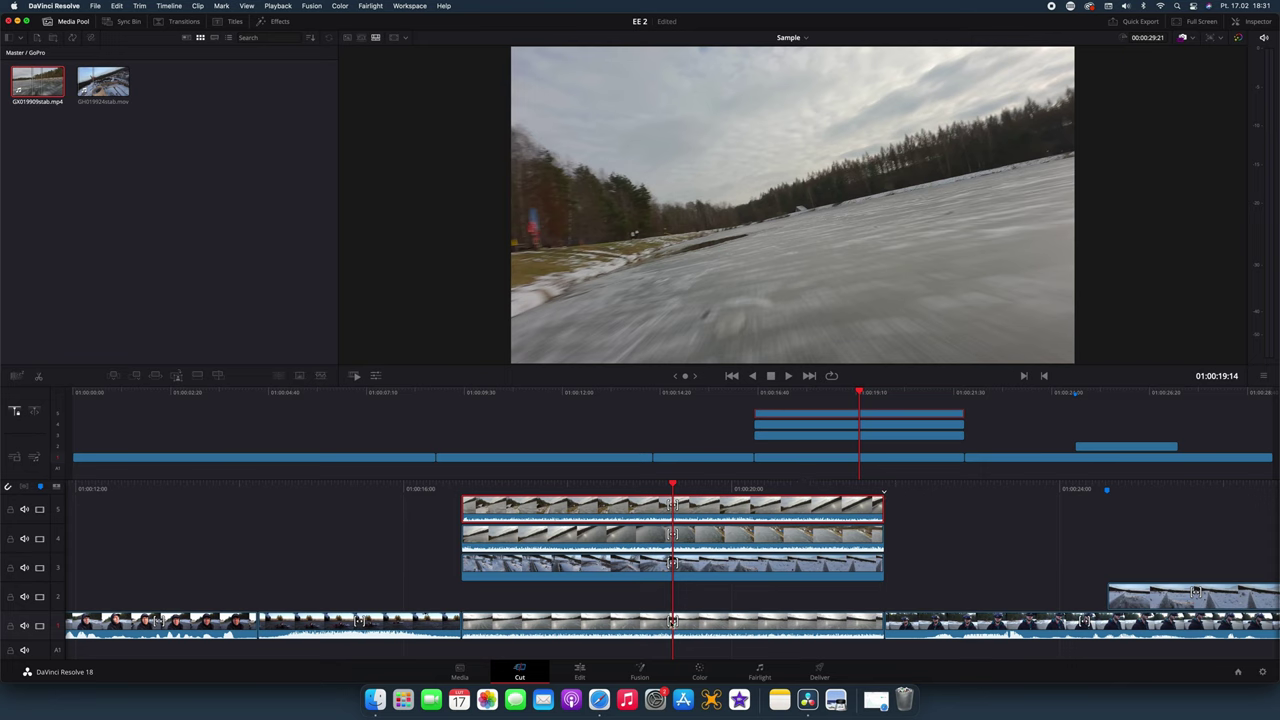
click(857, 457)
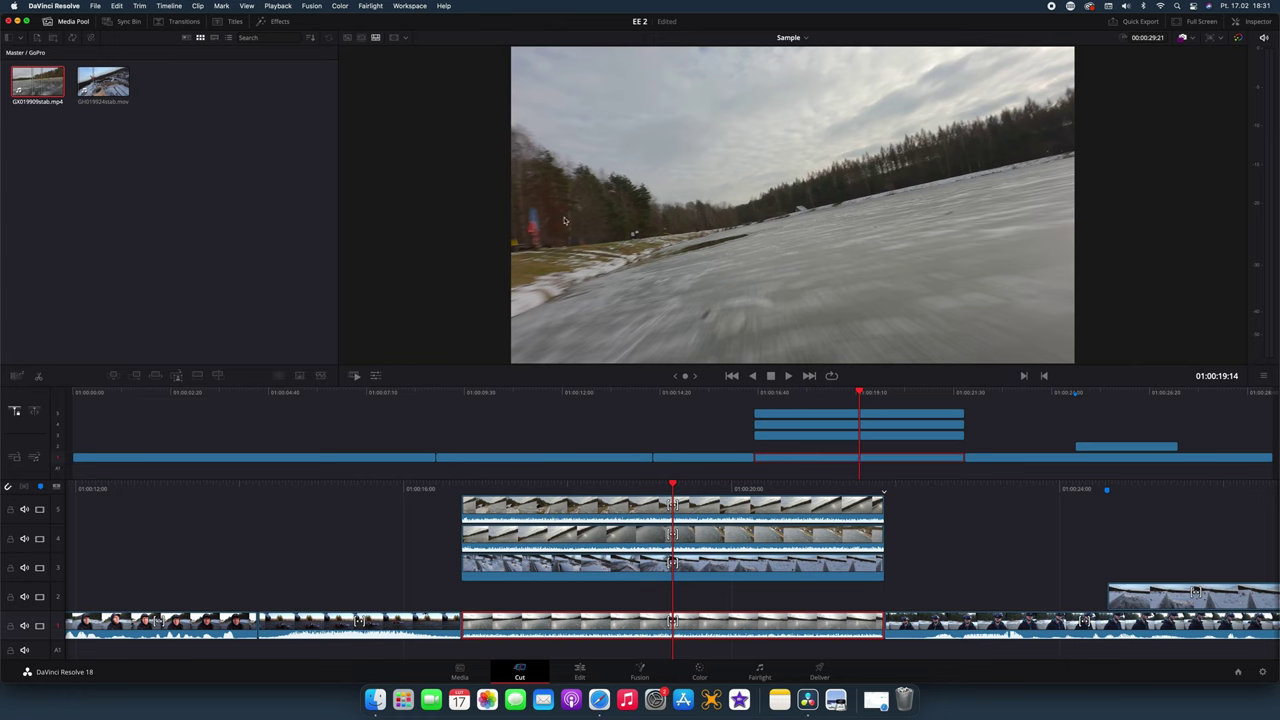
click(576, 670)
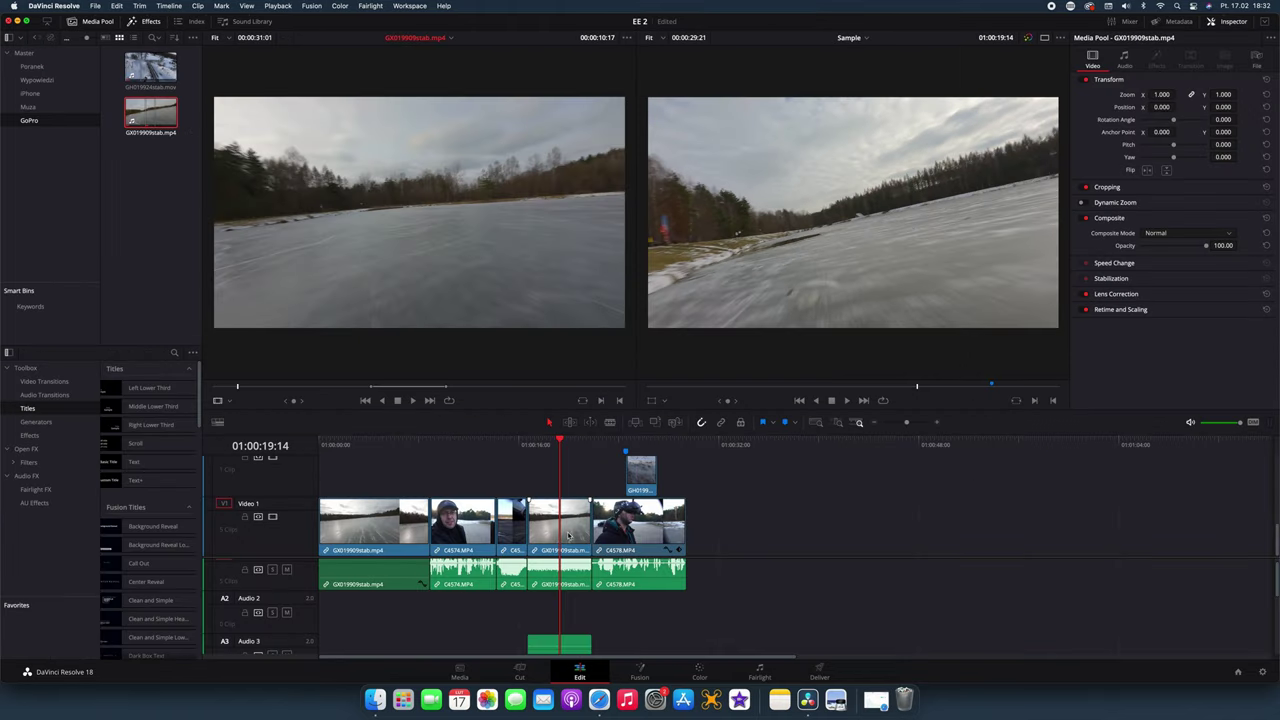
Delete the GX019909stab audio clip on Audio 5 and a leftover small audio clip
click(562, 640)
scroll(566, 626, down, 3)
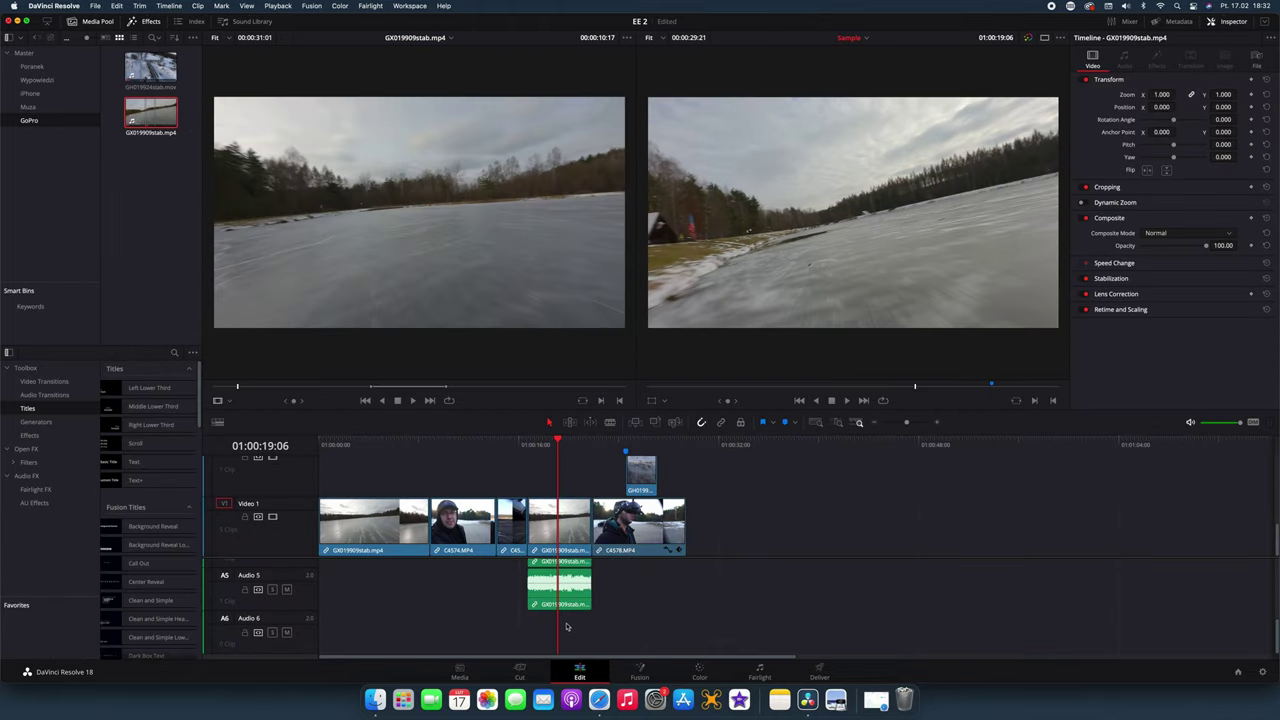
click(562, 590)
key(BackSpace)
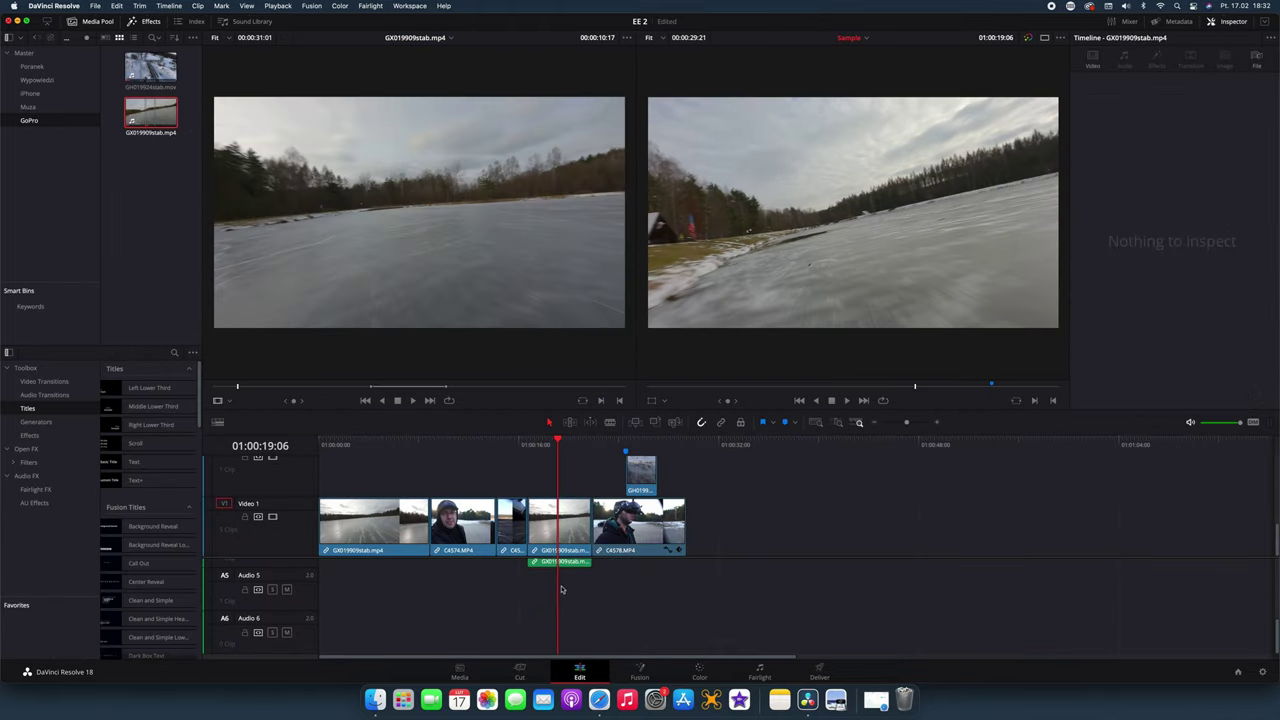
click(560, 575)
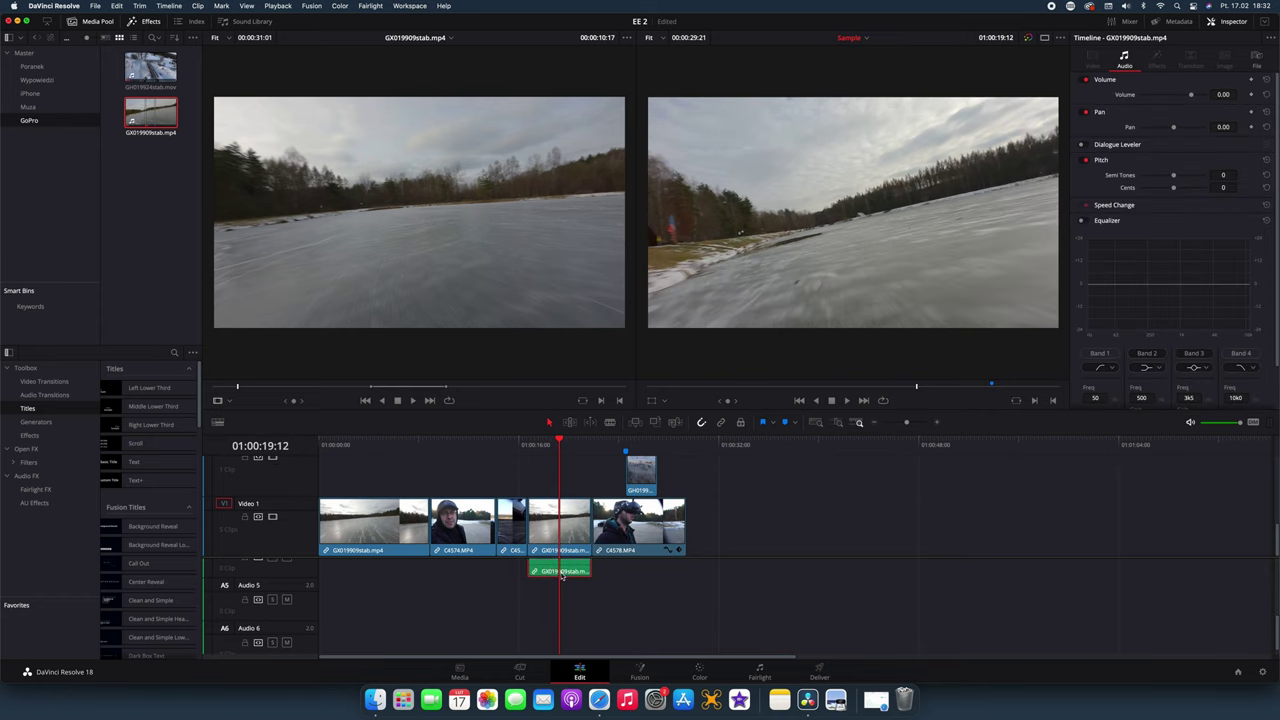
key(BackSpace)
Delete the remaining leftover audio and the Audio 1 GX019909stab audio, then select the Video 5 clip
scroll(561, 576, up, 1)
click(560, 575)
key(BackSpace)
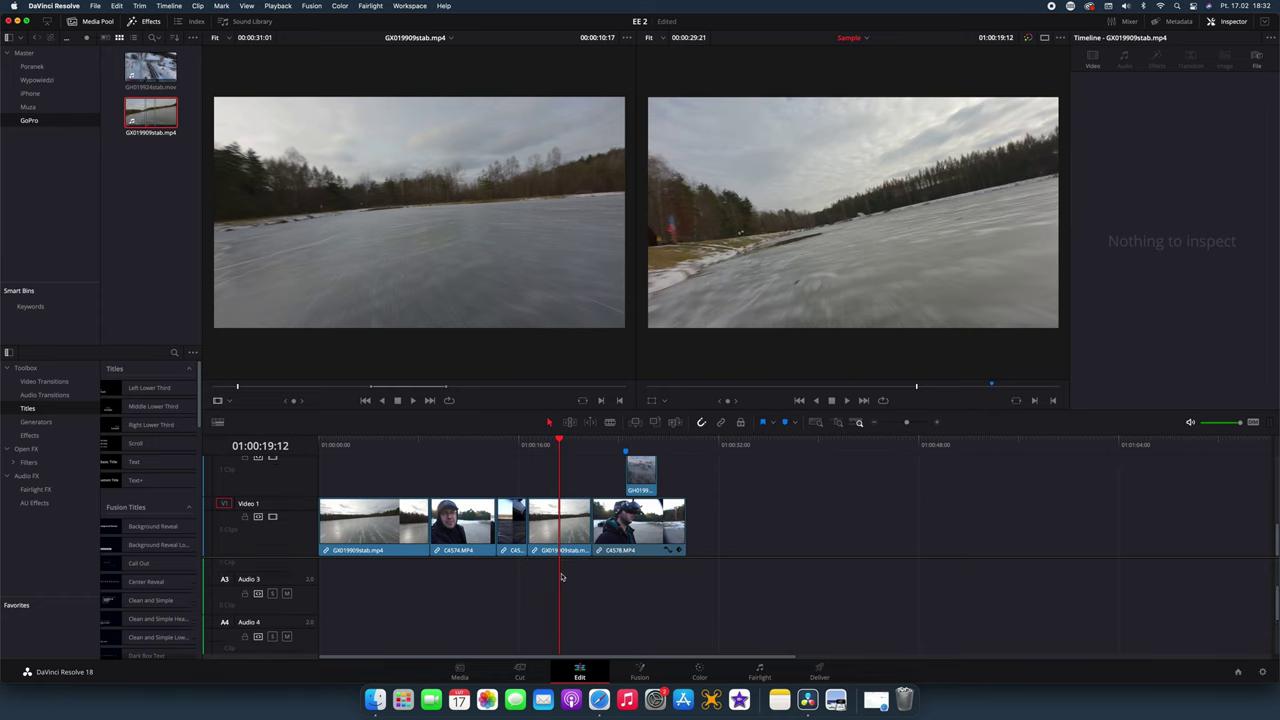
scroll(561, 576, up, 2)
scroll(561, 576, up, 1)
click(560, 575)
key(BackSpace)
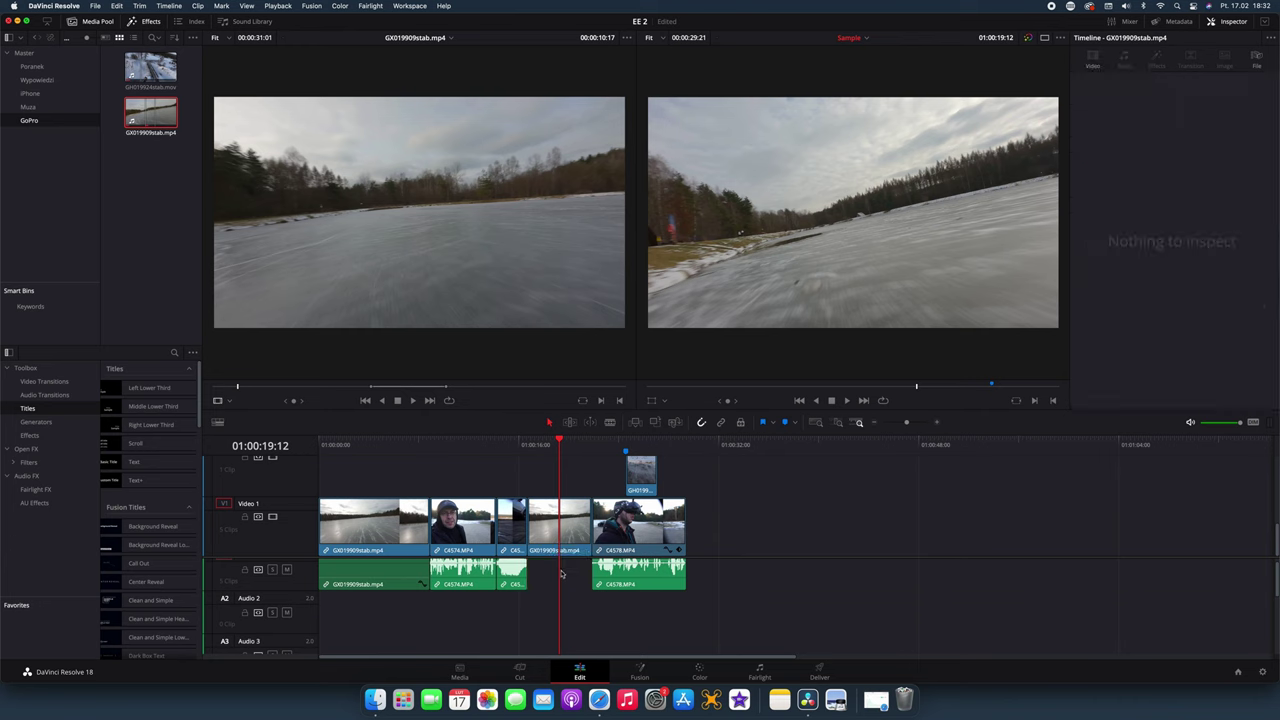
scroll(555, 527, up, 5)
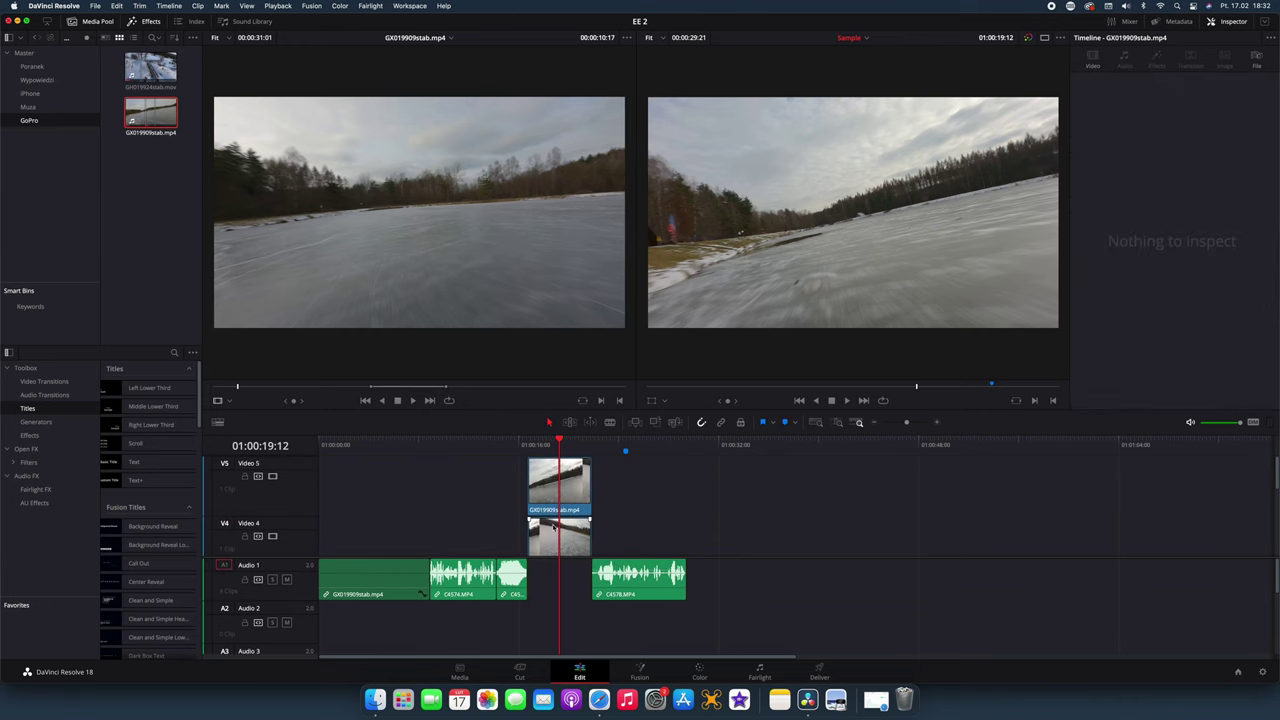
click(555, 467)
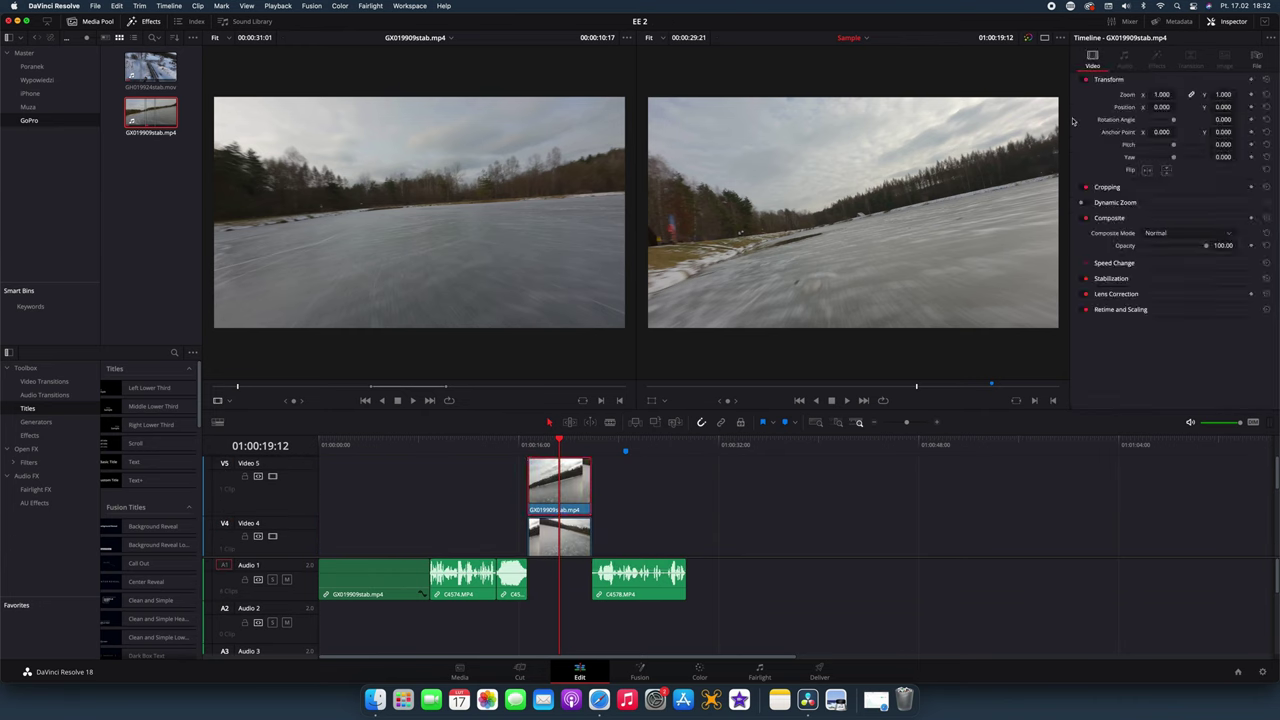
Set the Video 5 clip's Zoom to 0.5 and Position to X -960, Y 540
click(1160, 94)
text(0.500)
key(Return)
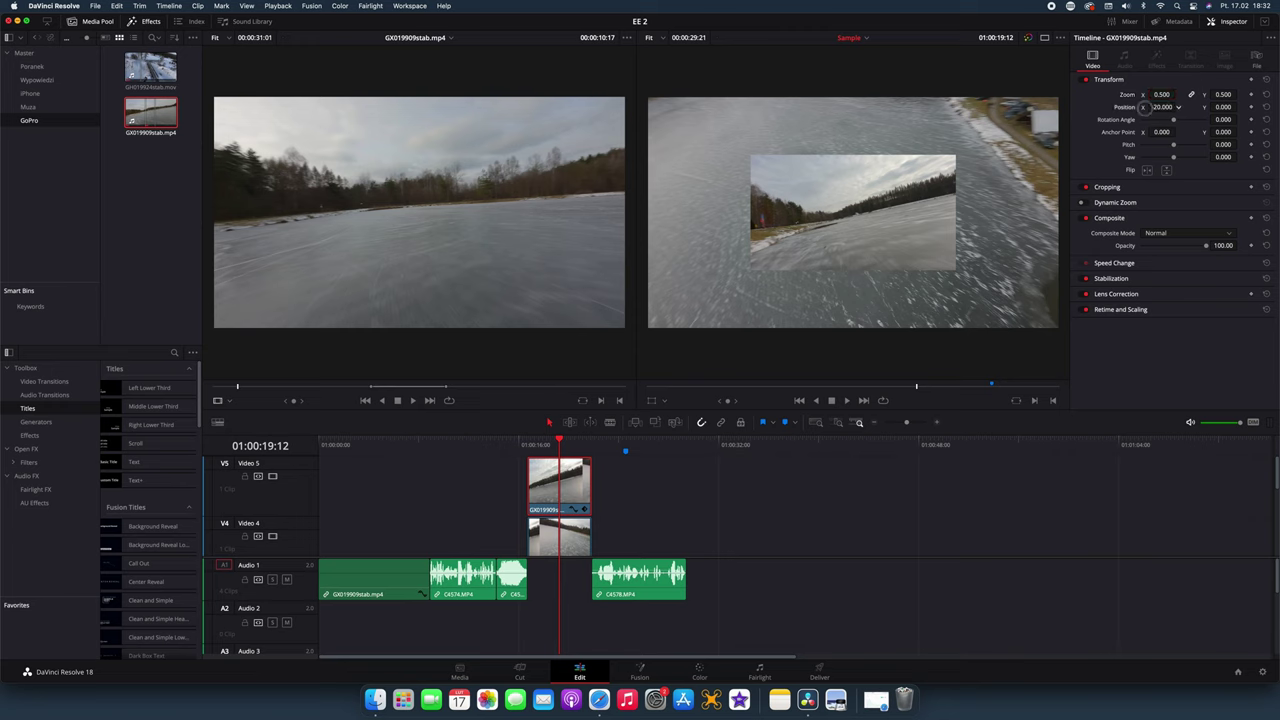
mouse_move(1160, 107)
mouse_down()
mouse_move(673, 114)
mouse_move(695, 114)
mouse_up()
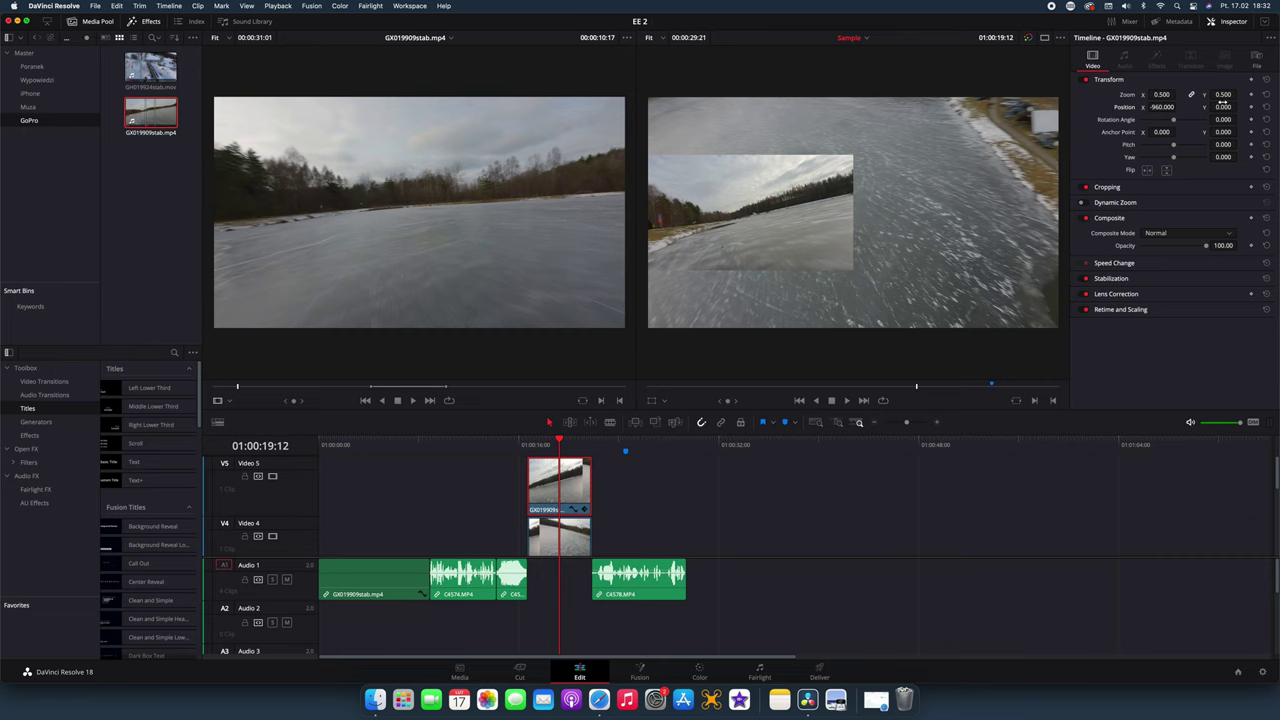
drag(1222, 100, 1244, 118)
text(540)
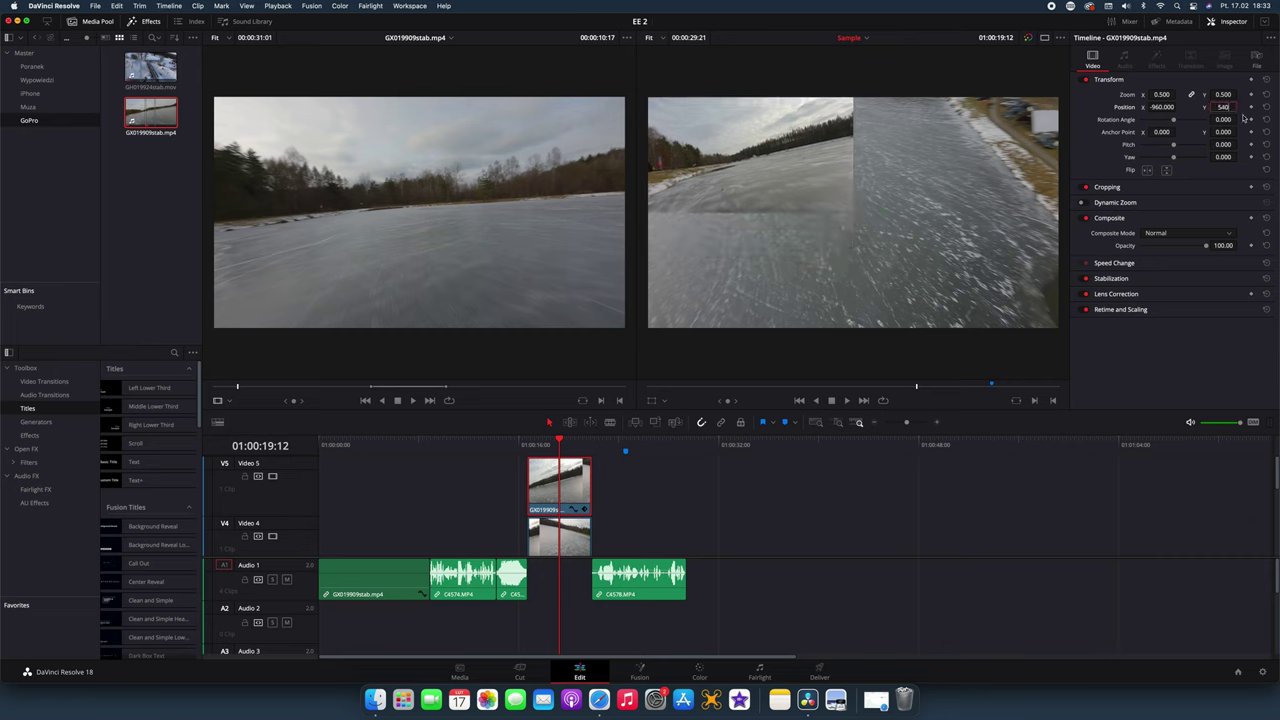
key(Return)
scroll(880, 270, down, 1)
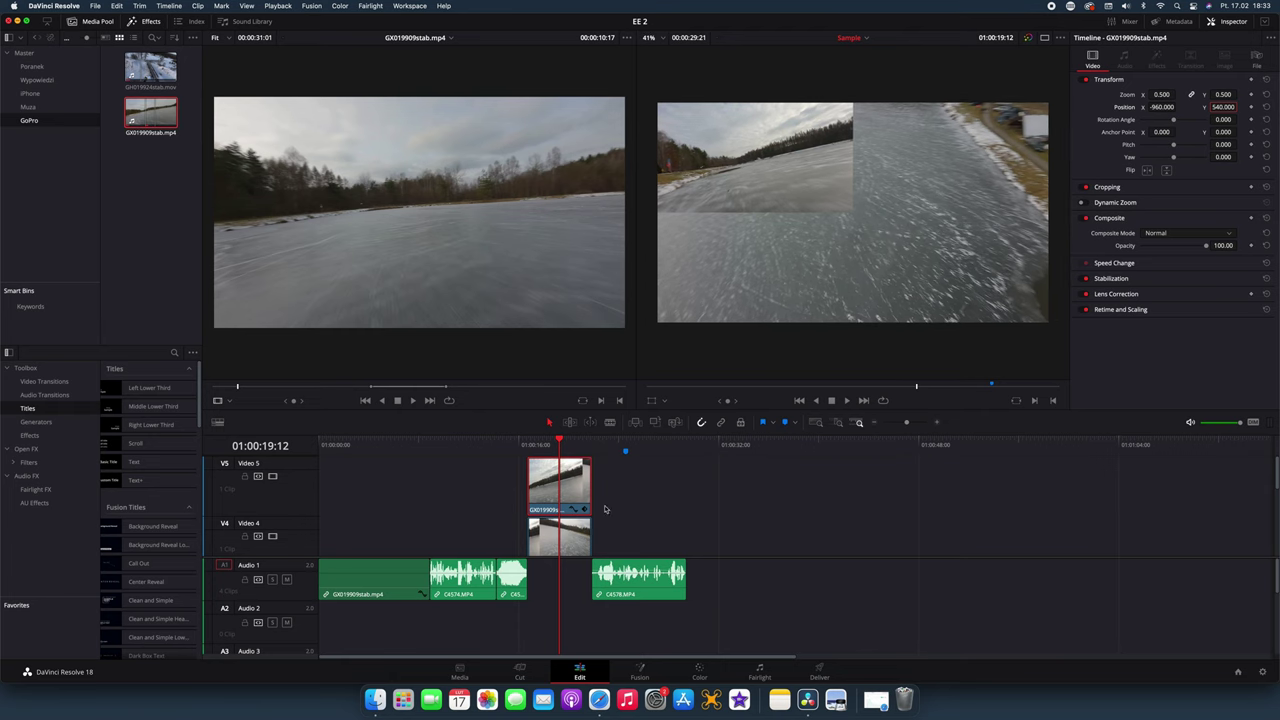
scroll(556, 504, down, 1)
scroll(558, 503, up, 1)
Scale the Video 4 clip to 0.5 and place it top-right at 960, 540
scroll(563, 502, down, 1)
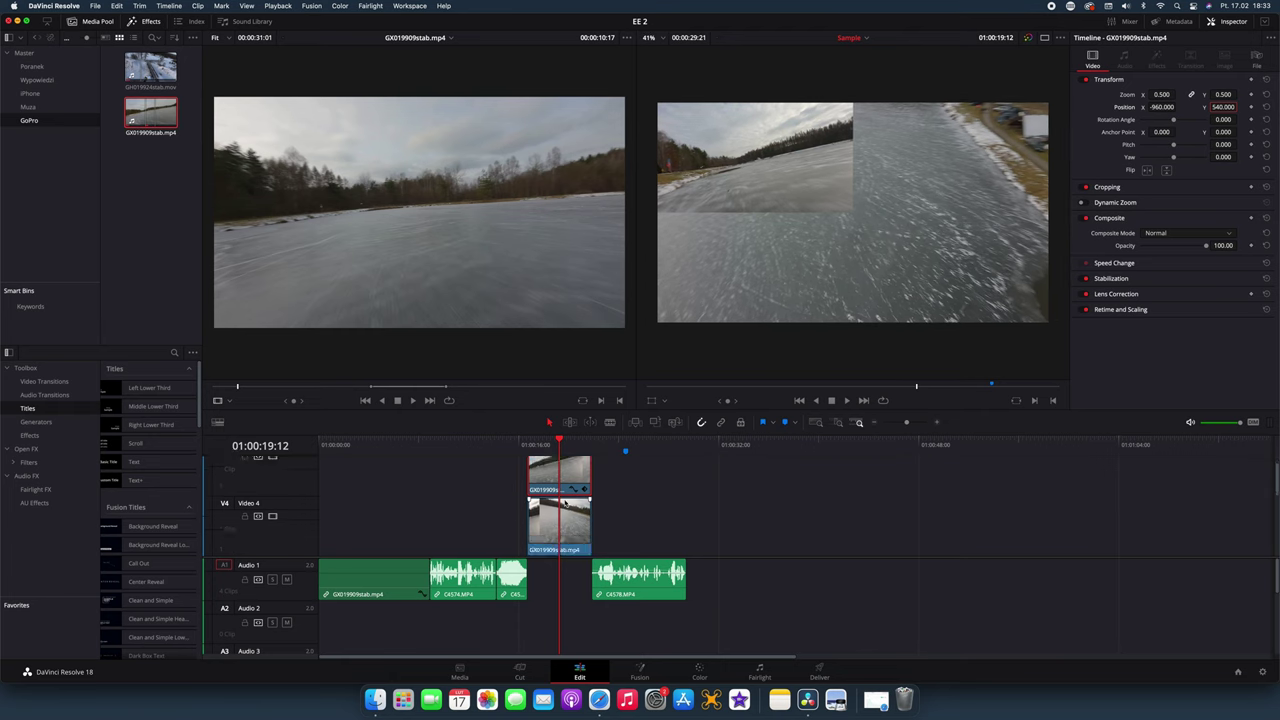
click(561, 512)
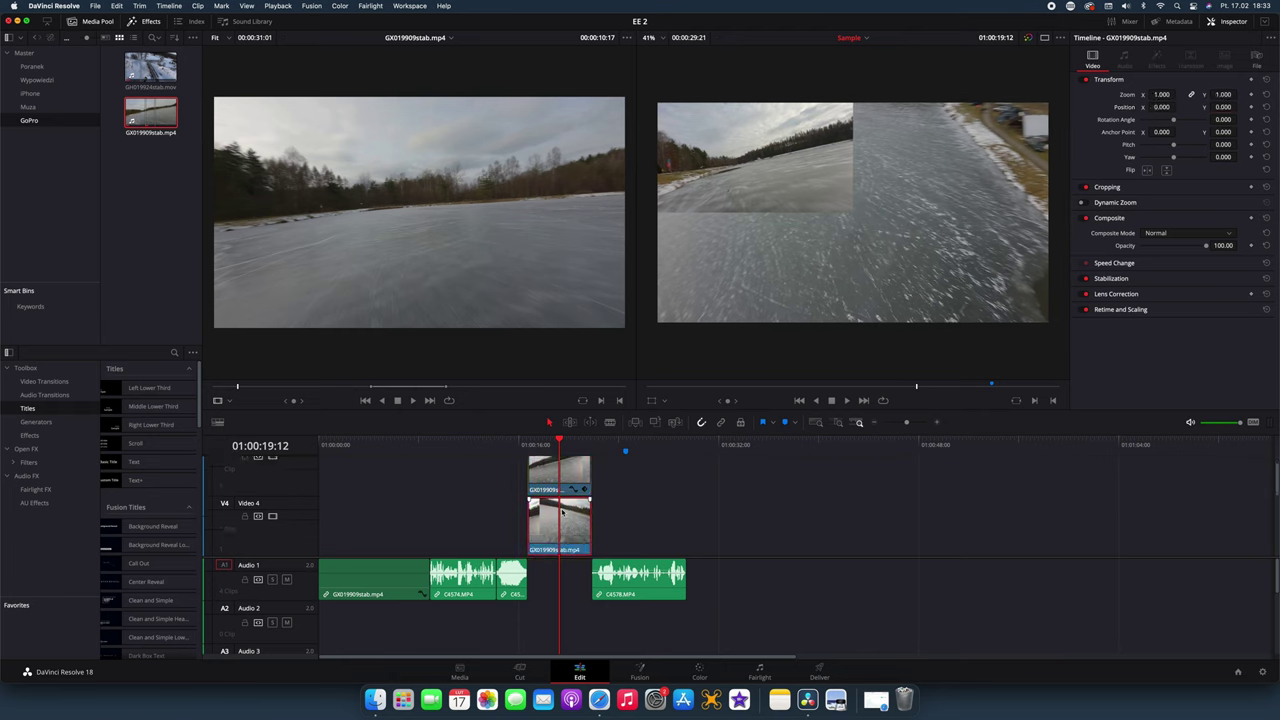
click(1162, 95)
text(0.)
key(Return)
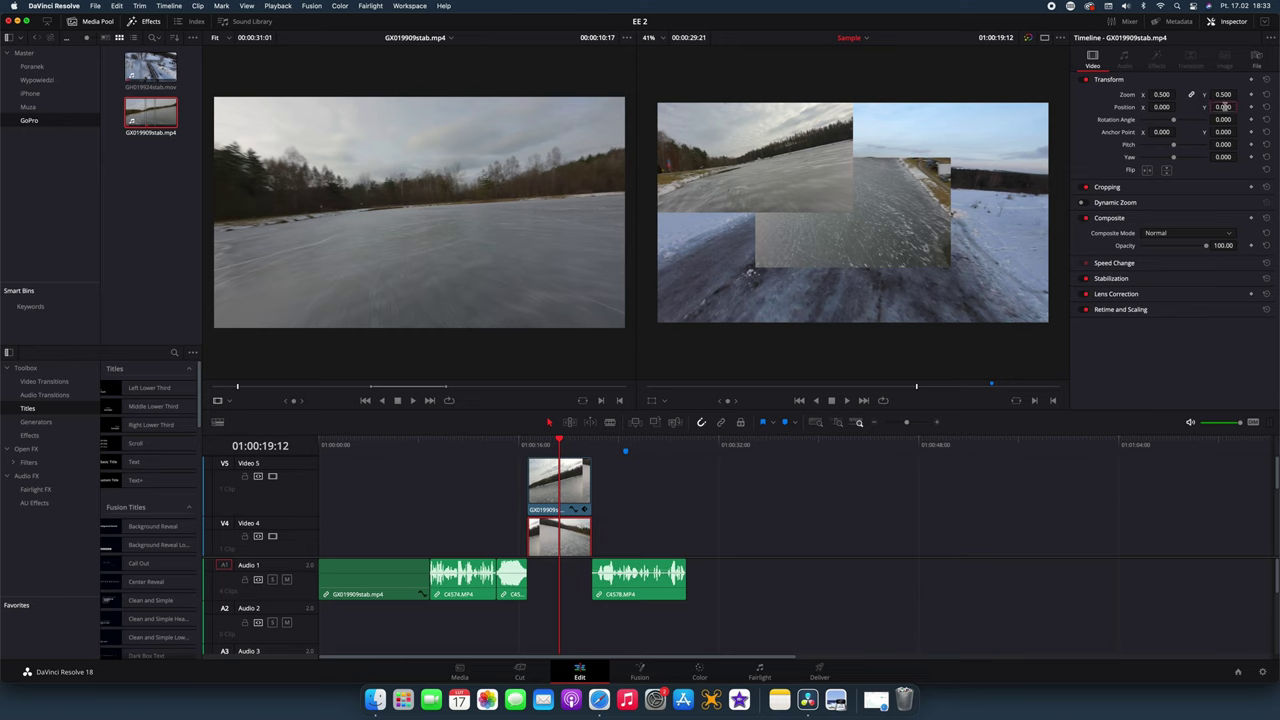
text(540.000)
key(Return)
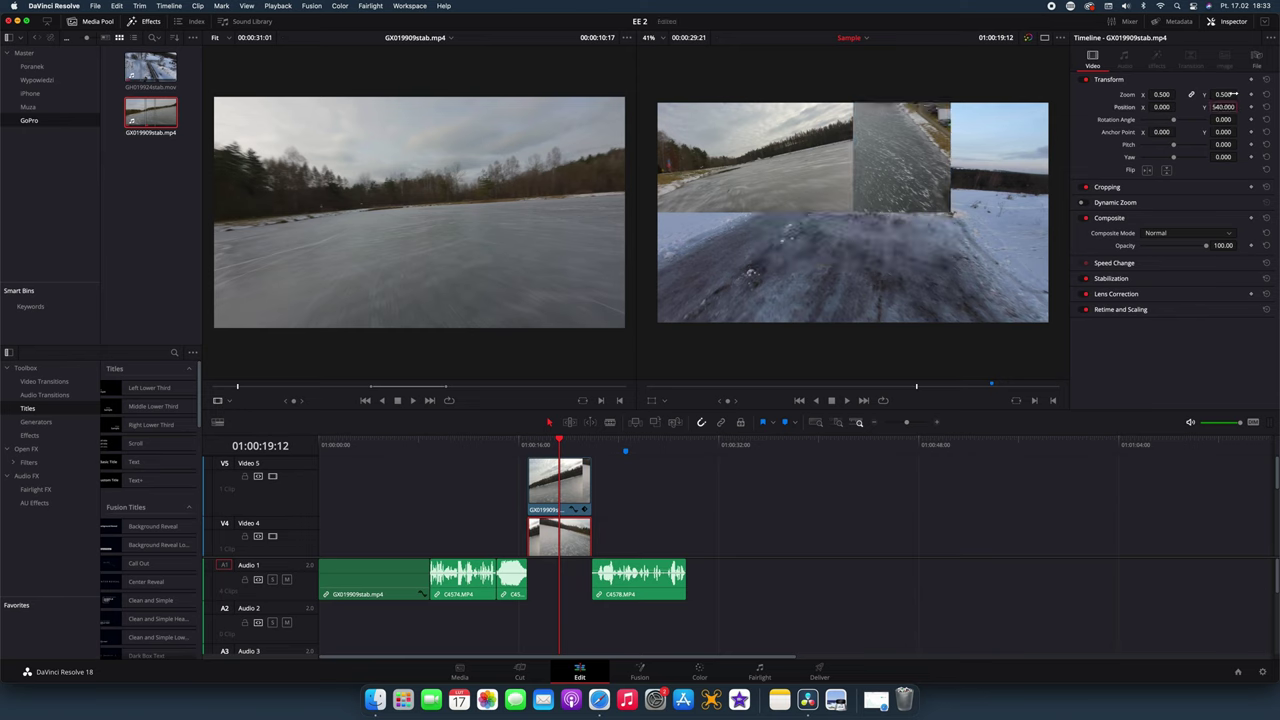
mouse_move(1160, 107)
mouse_down()
mouse_move(1178, 107)
mouse_move(1157, 126)
mouse_up()
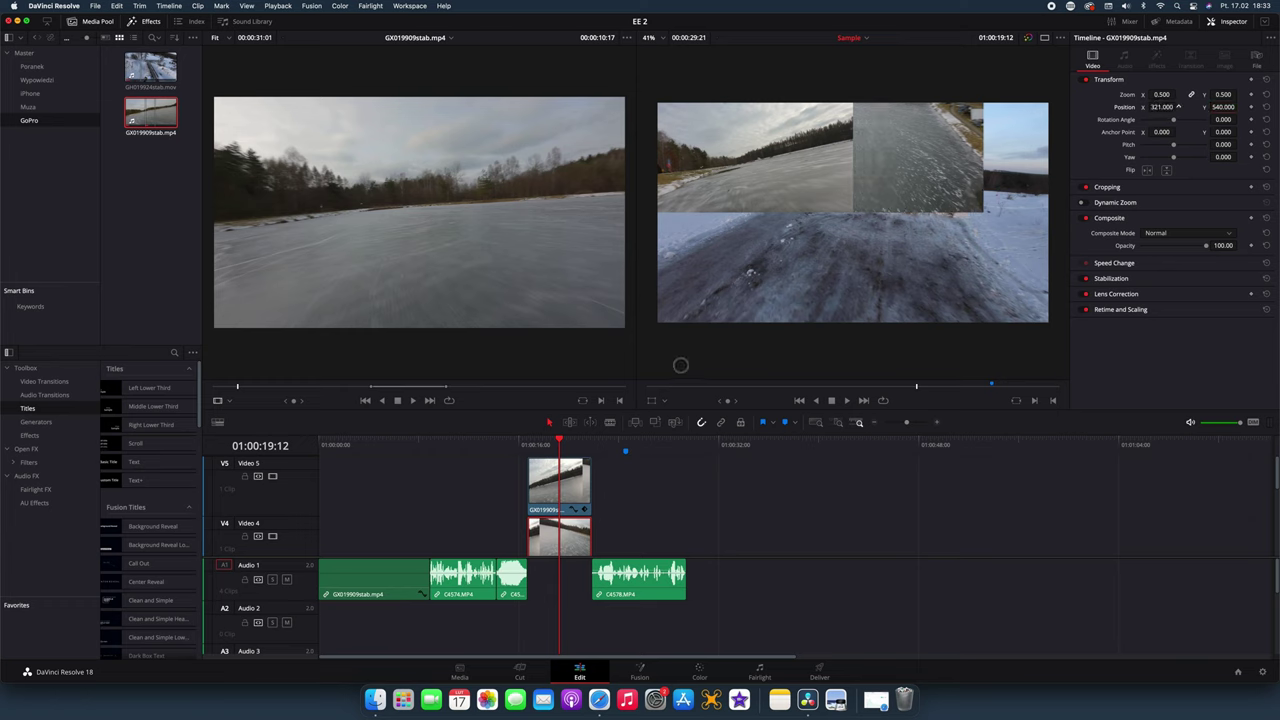
click(1166, 106)
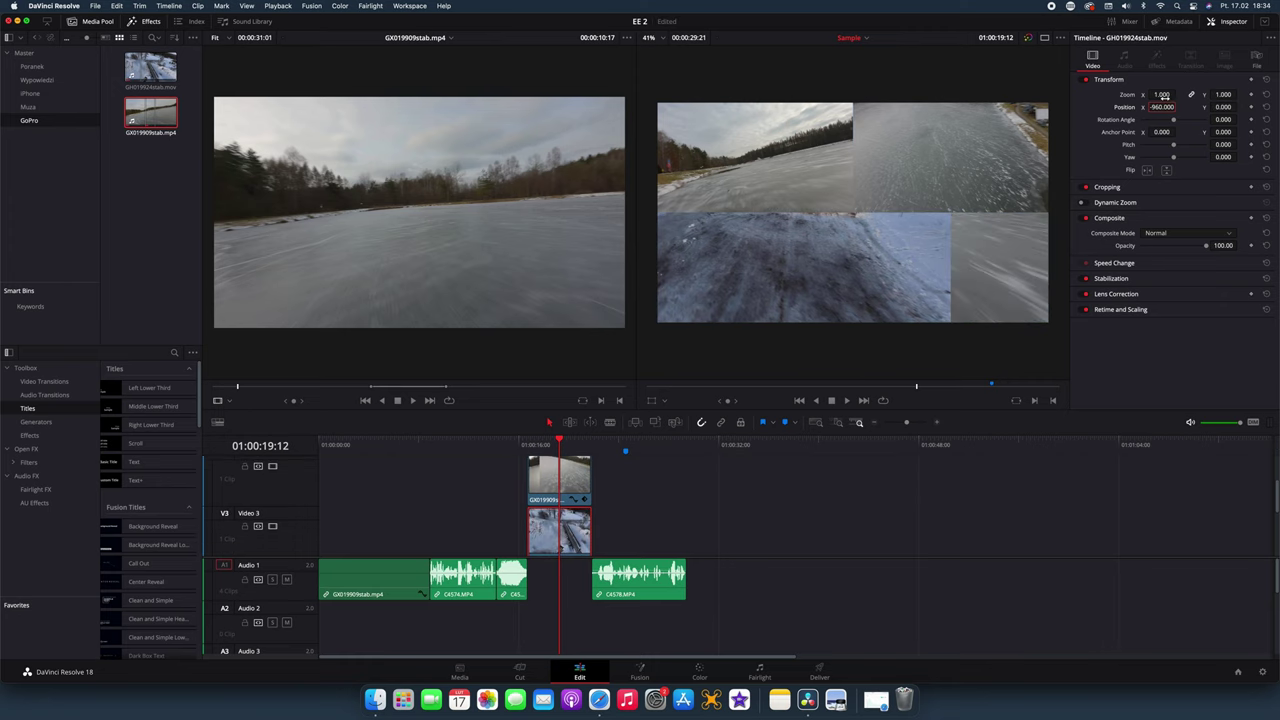
Scale the Video 3 clip to 0.5 and drop it into the bottom-left quarter at -960, -540
key(BackSpace)
text(.5)
key(Return)
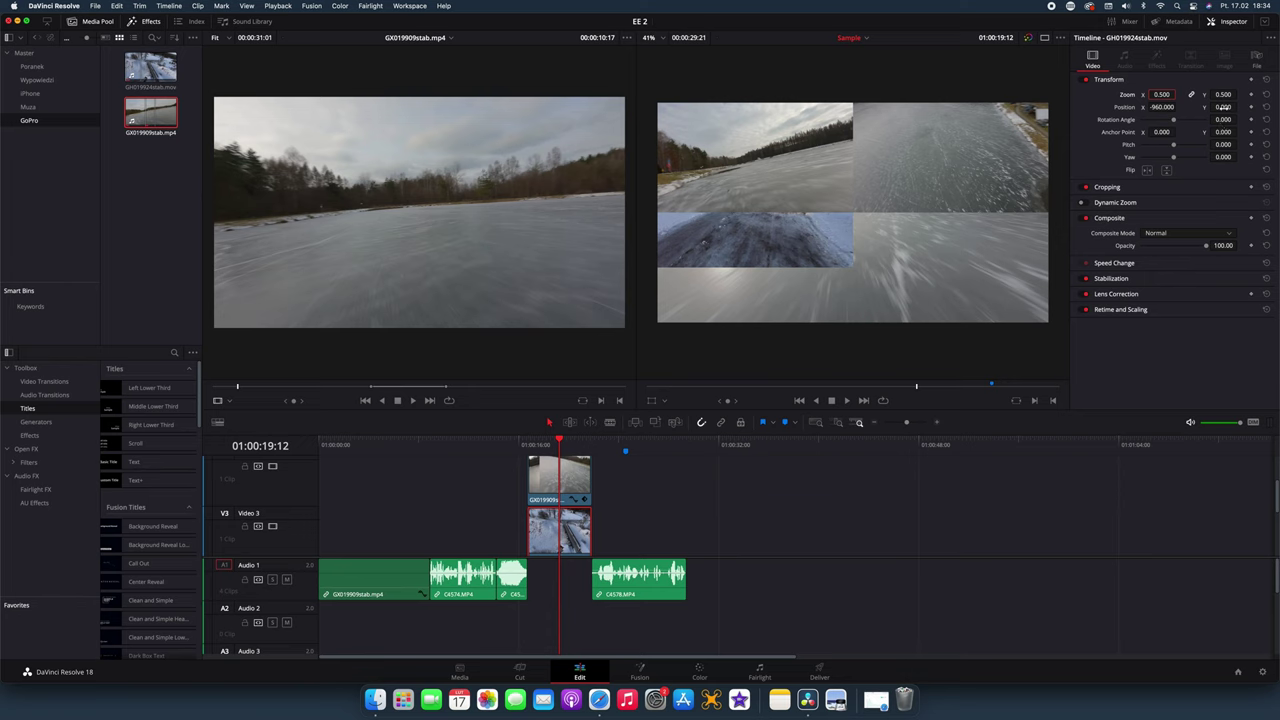
drag(1222, 106, 1225, 106)
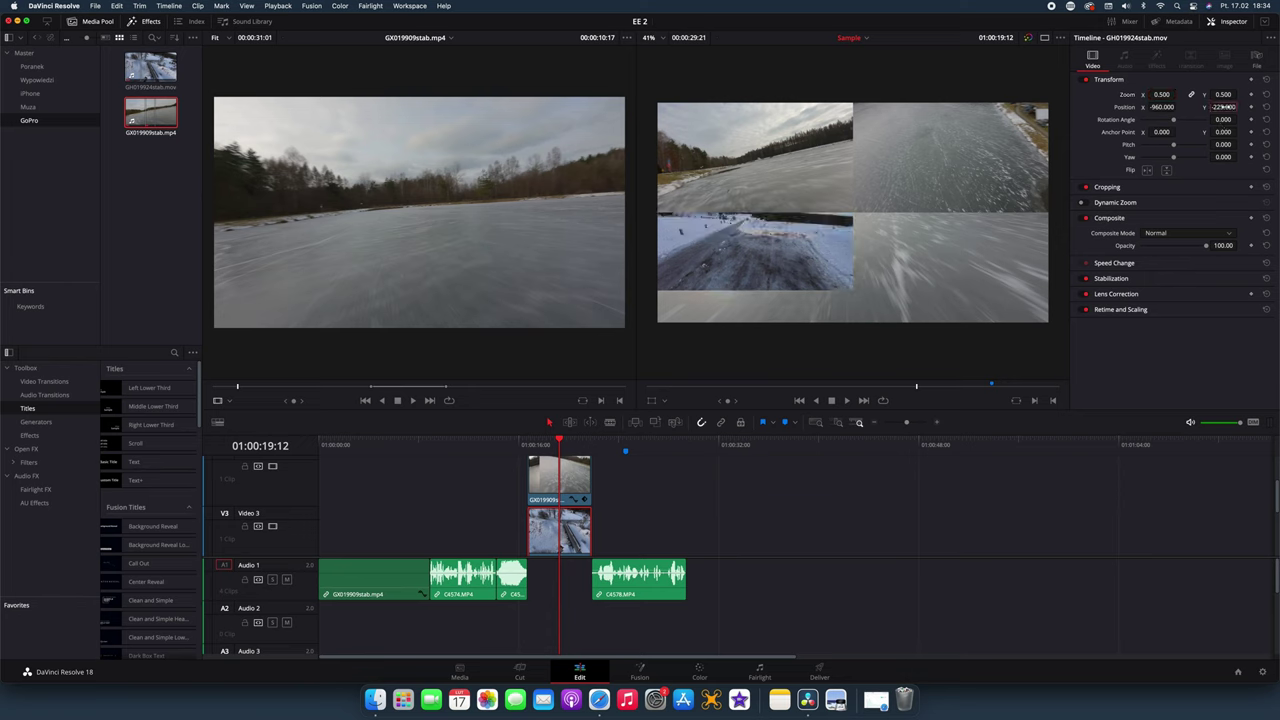
click(1225, 106)
text(0)
key(Return)
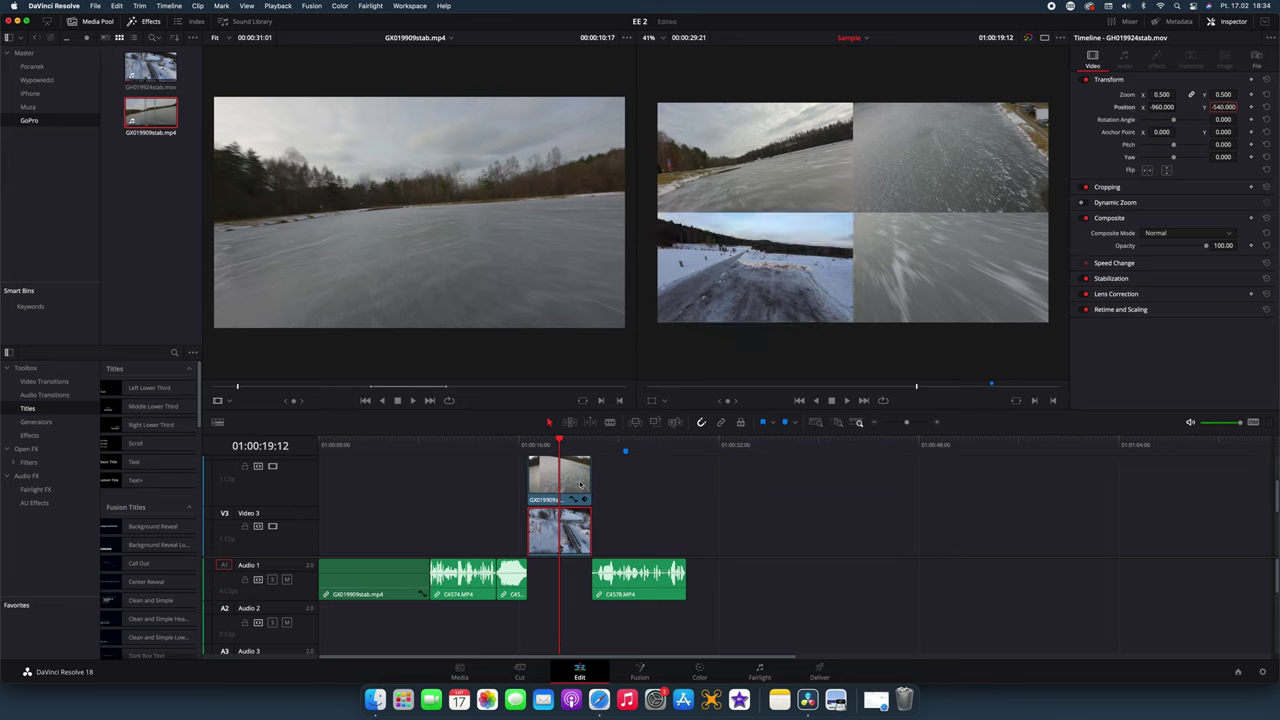
Inspect the Video 1 and Video 3 clips and move the playhead back to about 01:00:16
scroll(559, 516, down, 5)
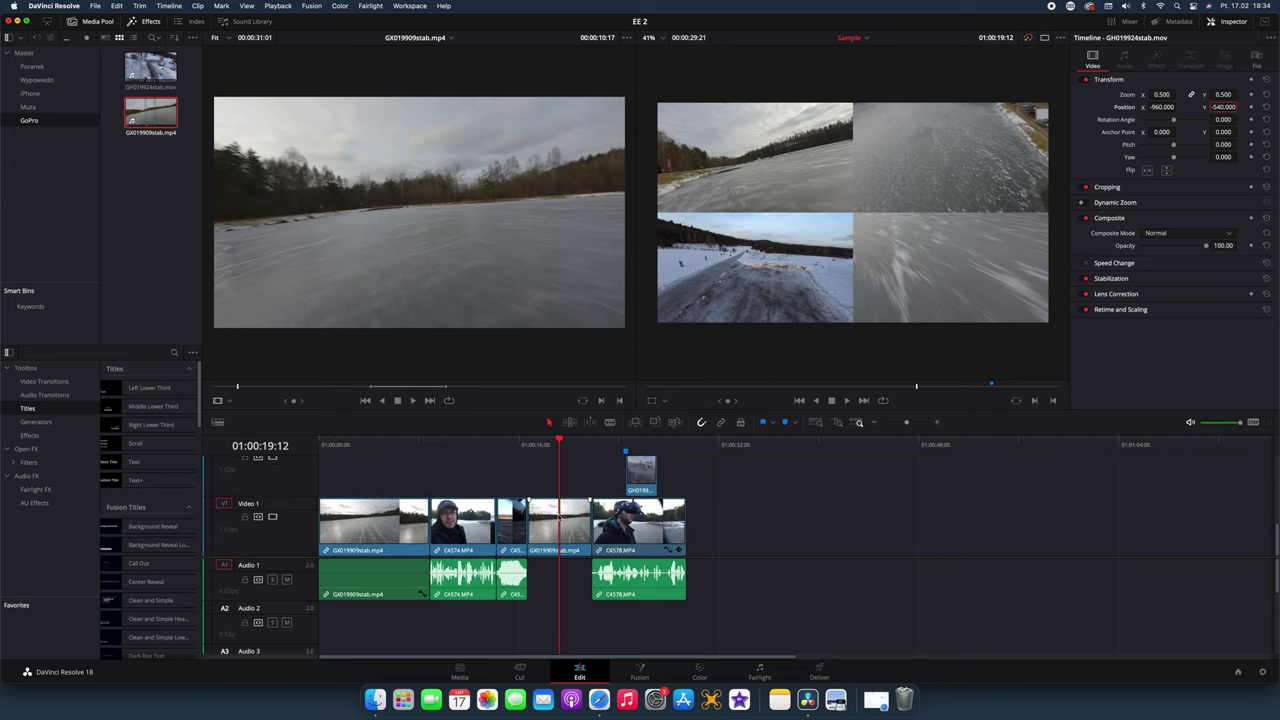
click(558, 517)
scroll(558, 517, up, 5)
click(566, 491)
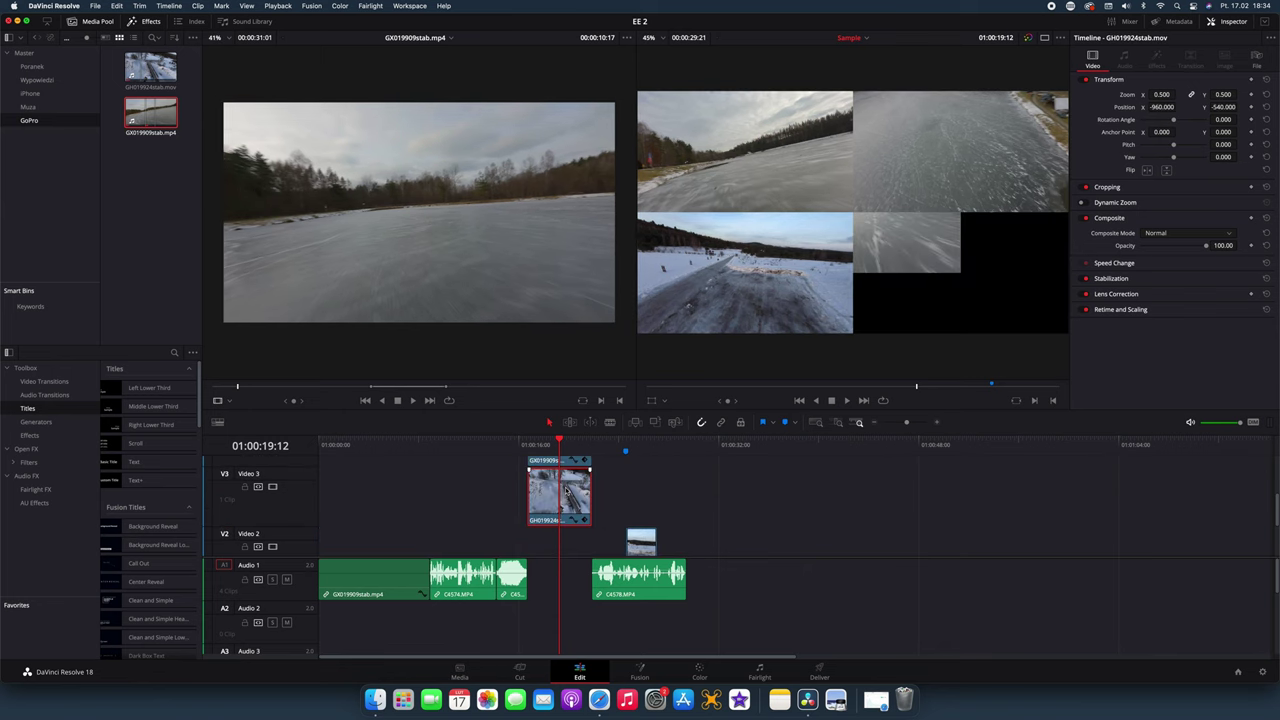
scroll(566, 491, down, 3)
scroll(566, 491, down, 2)
click(566, 525)
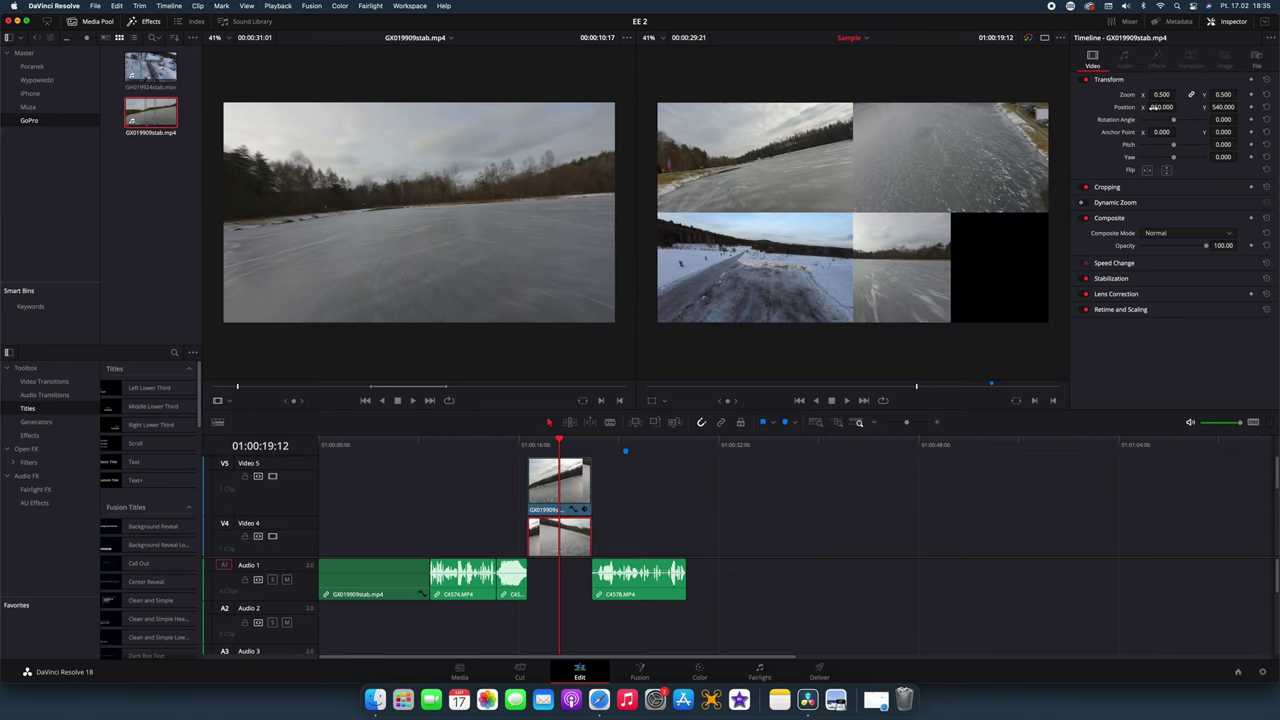
scroll(564, 481, down, 2)
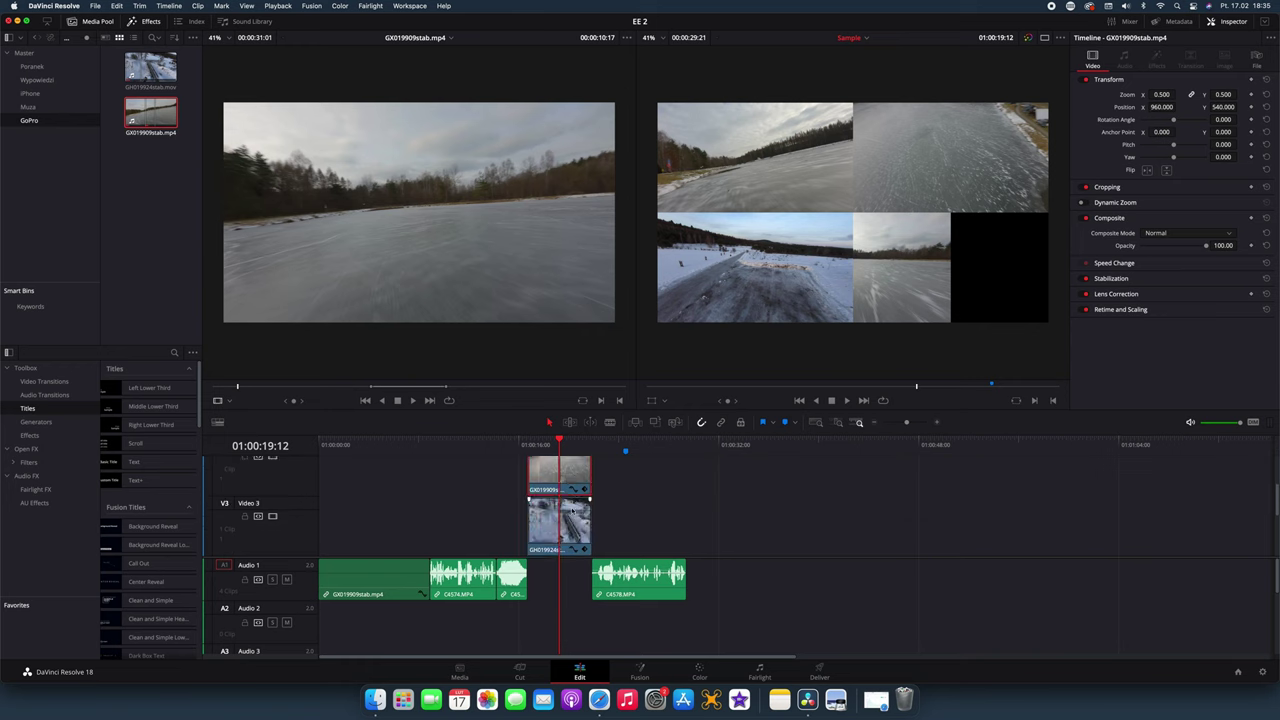
scroll(564, 481, down, 2)
scroll(564, 481, down, 1)
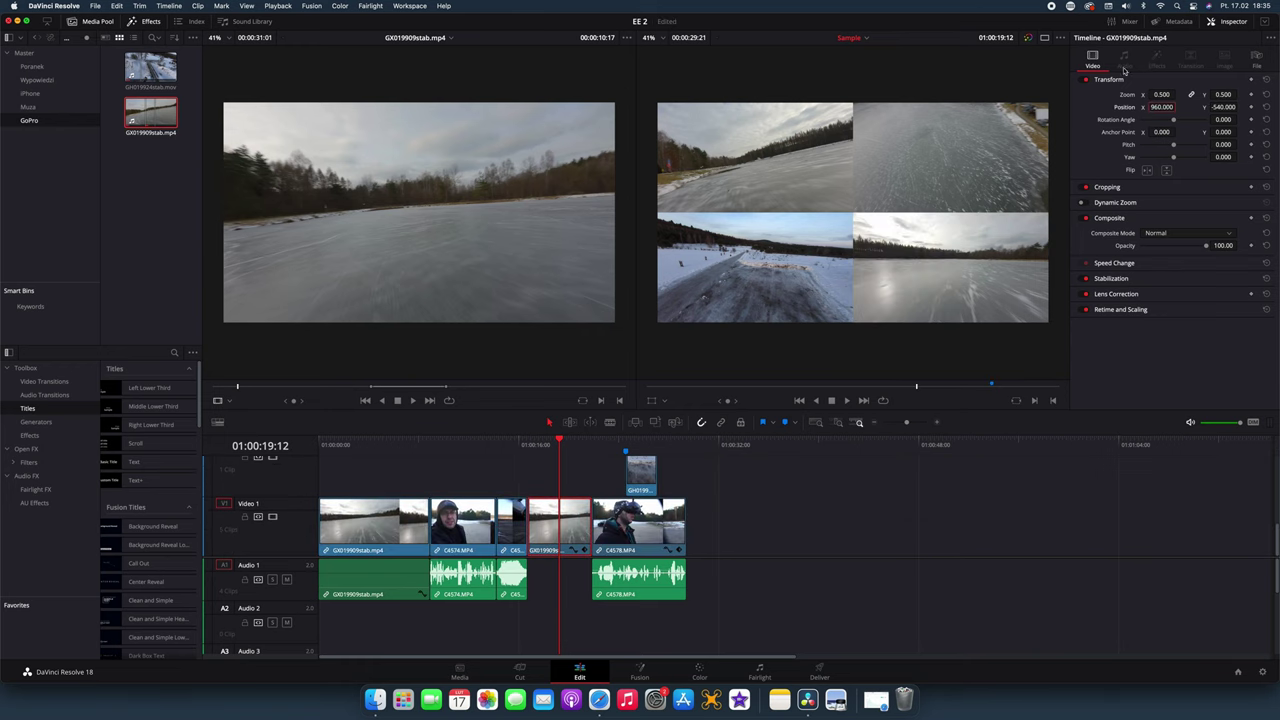
scroll(561, 462, up, 1)
scroll(561, 462, up, 1)
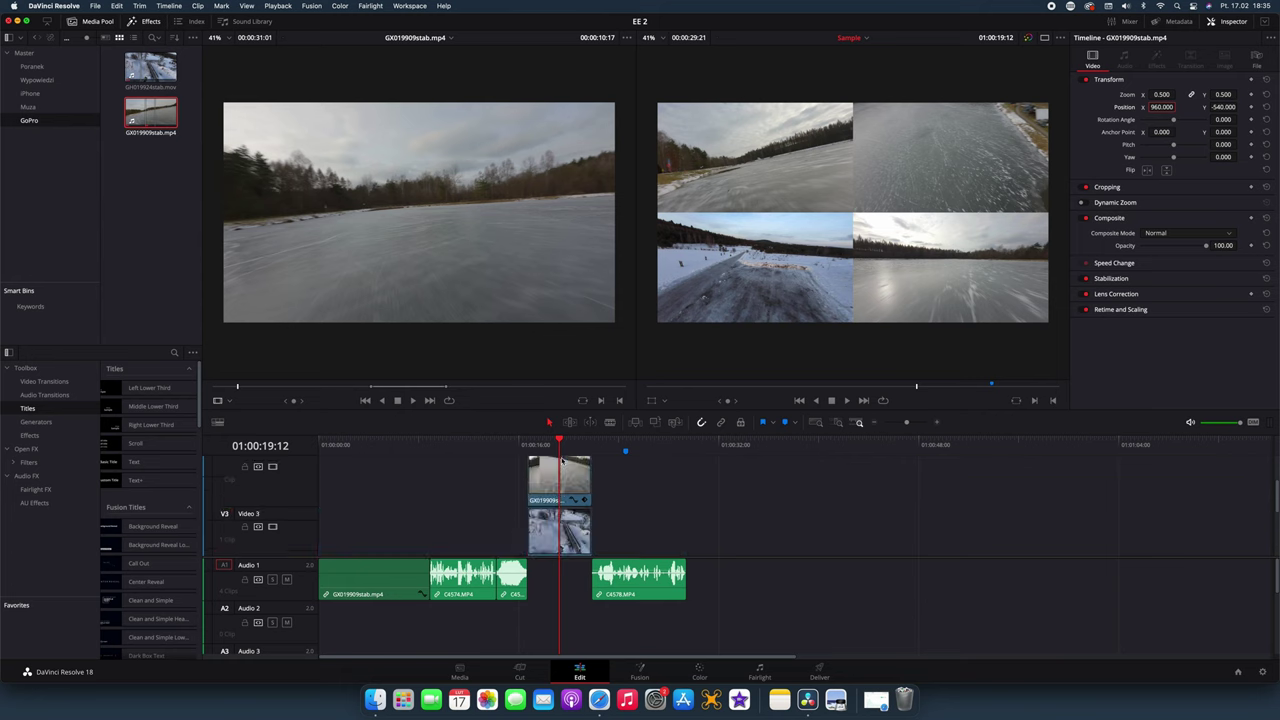
drag(558, 438, 521, 441)
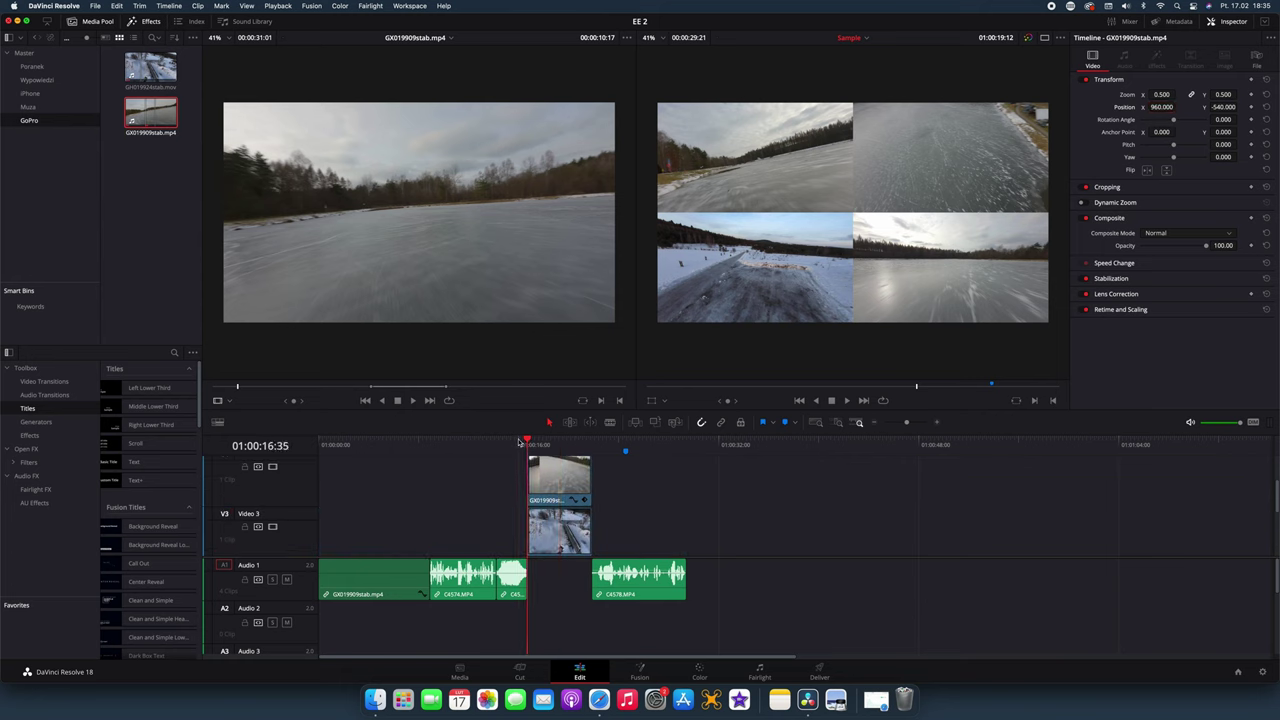
Play the split-screen section on the Edit page and return the playhead to 01:00:16:36
key(space)
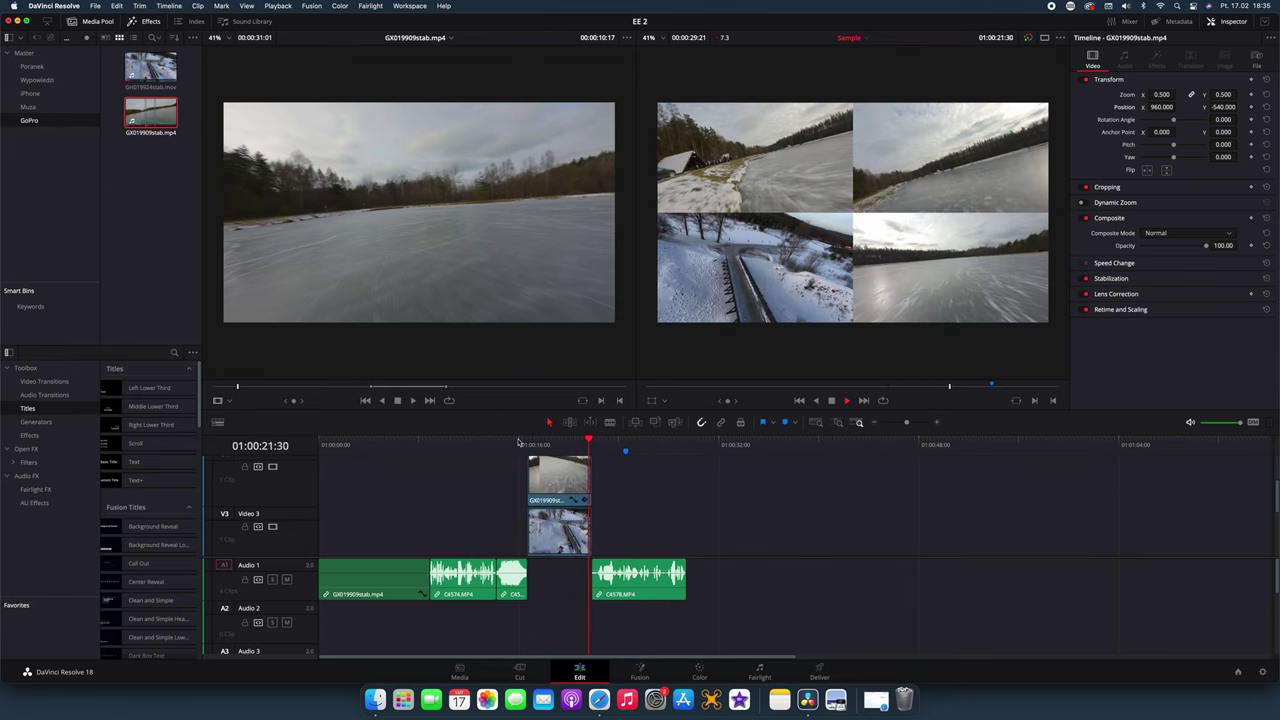
key(space)
drag(589, 450, 530, 452)
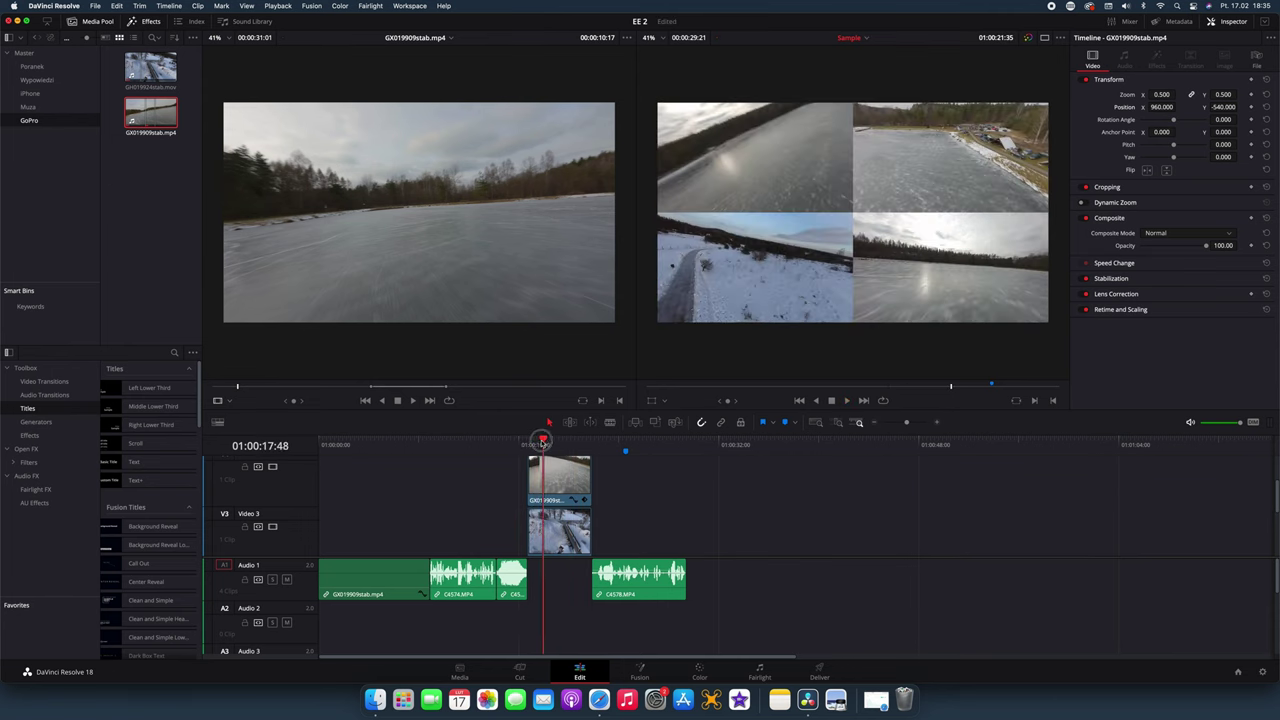
scroll(549, 500, up, 2)
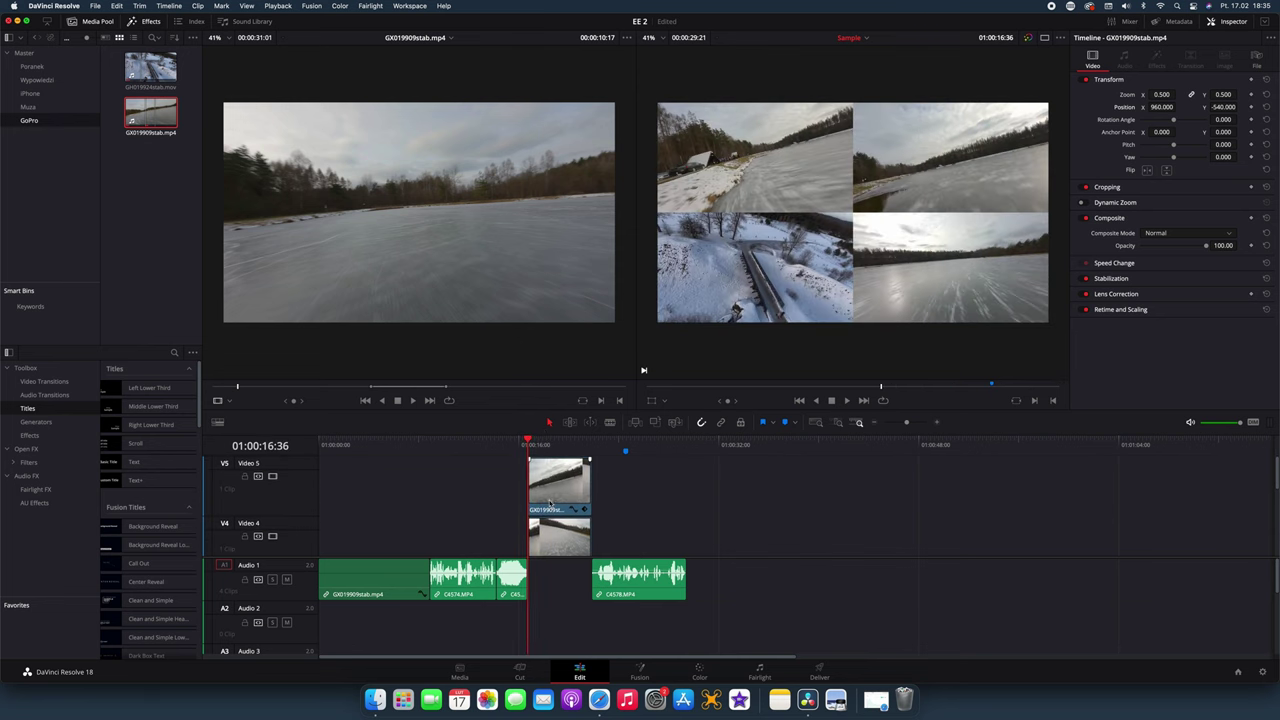
scroll(549, 504, down, 1)
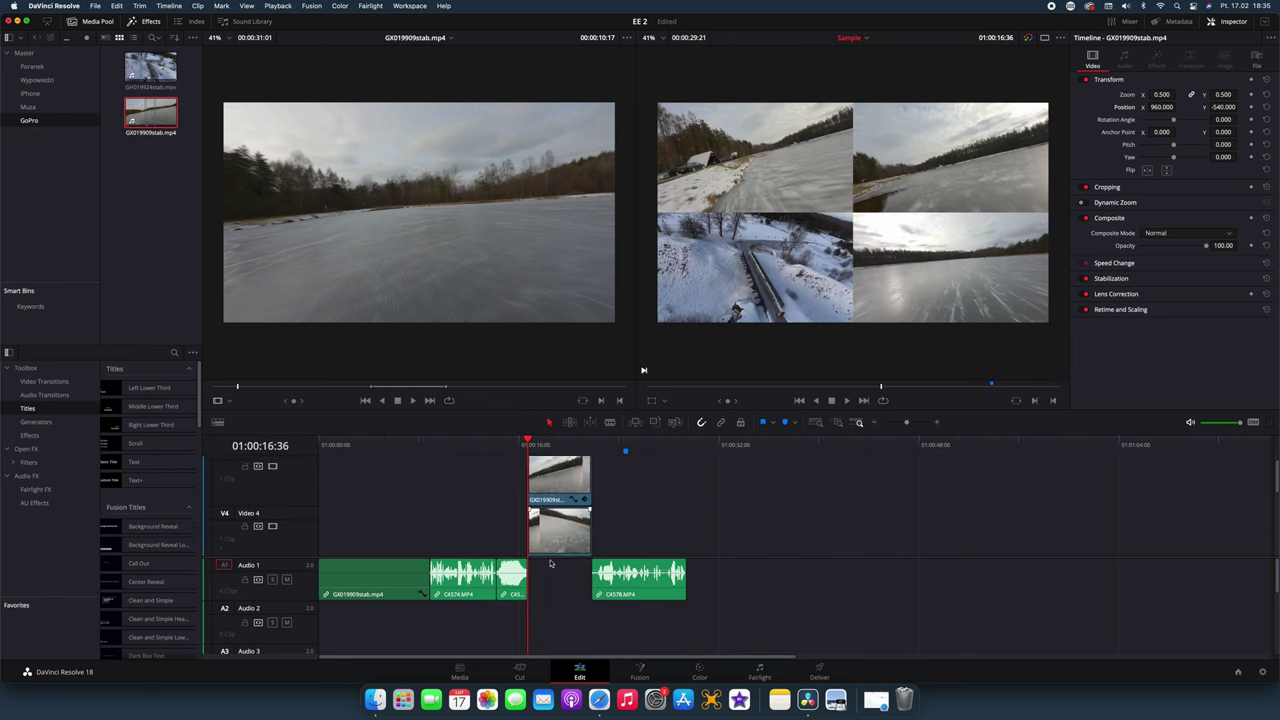
On the Cut page, play the 2x2 split-screen grid from the upper timeline
click(519, 672)
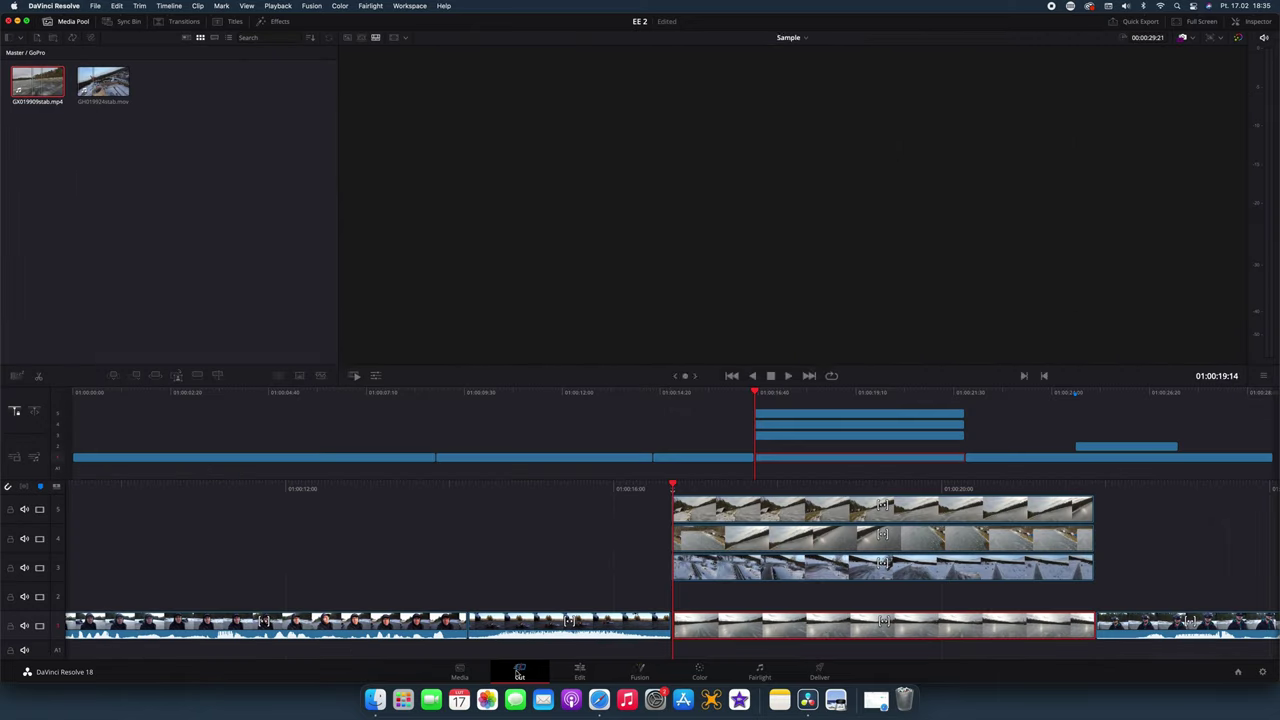
drag(755, 390, 805, 393)
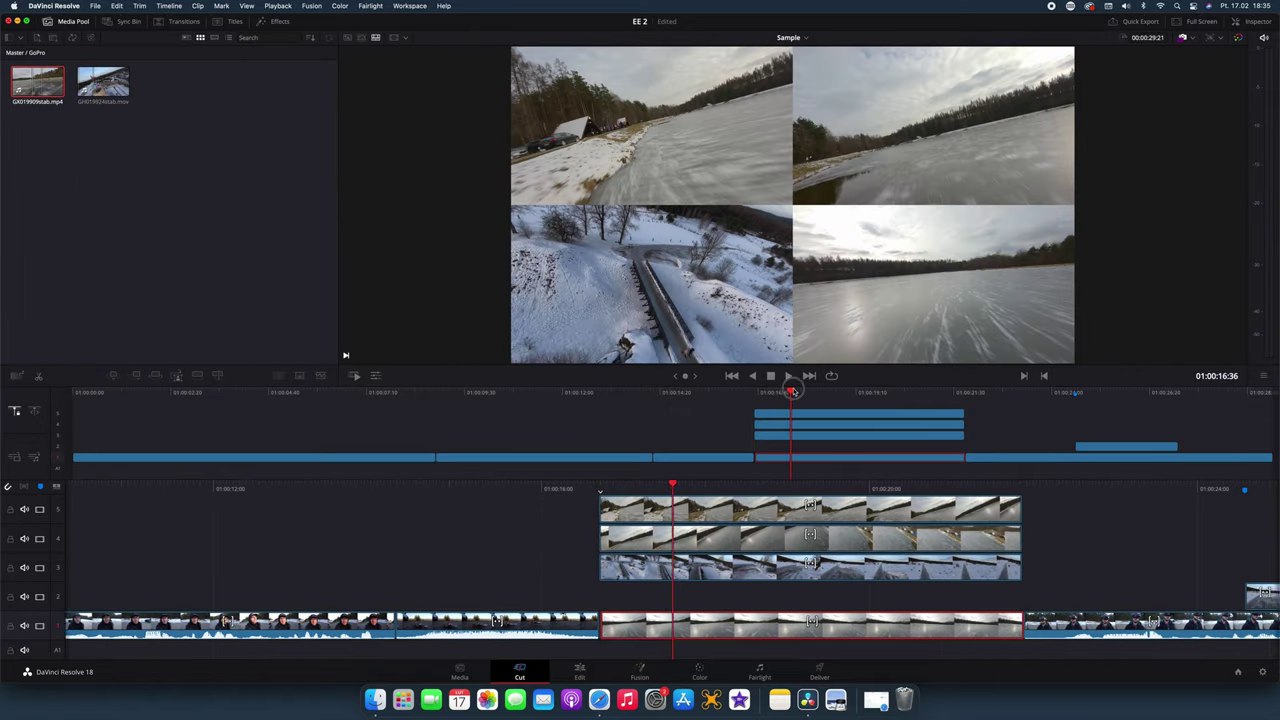
key(space)
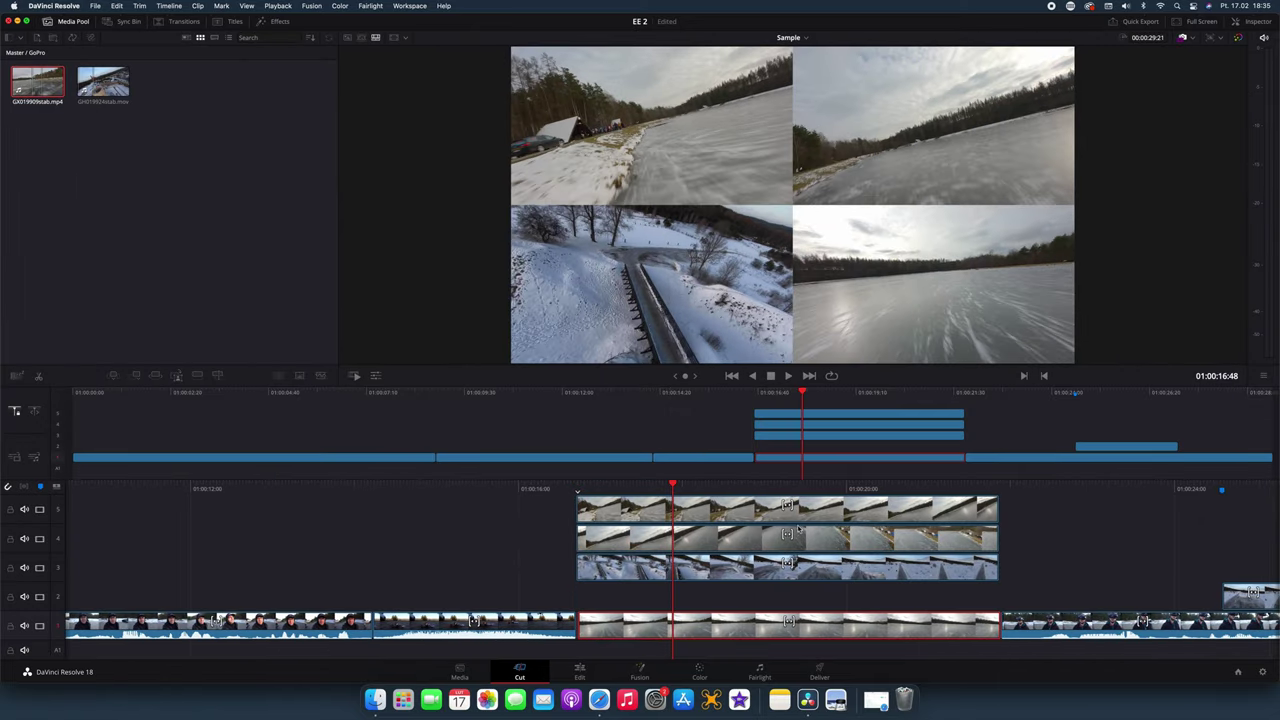
drag(806, 396, 759, 397)
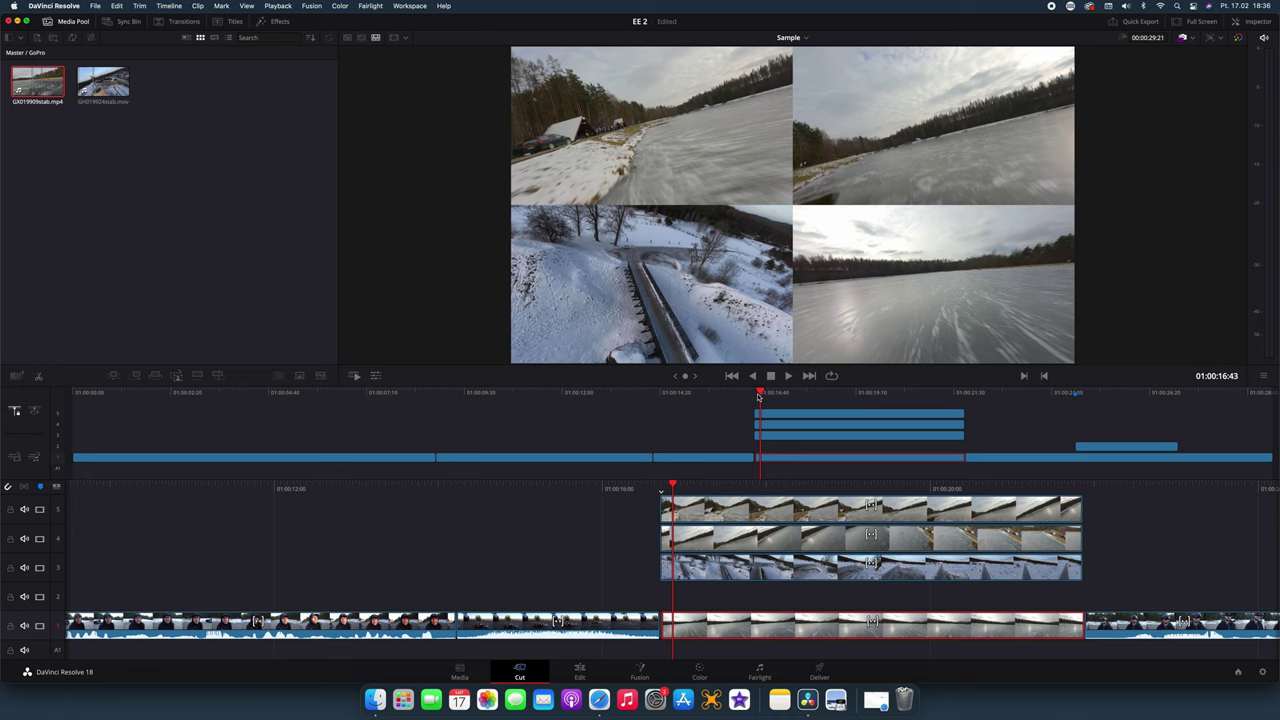
click(580, 670)
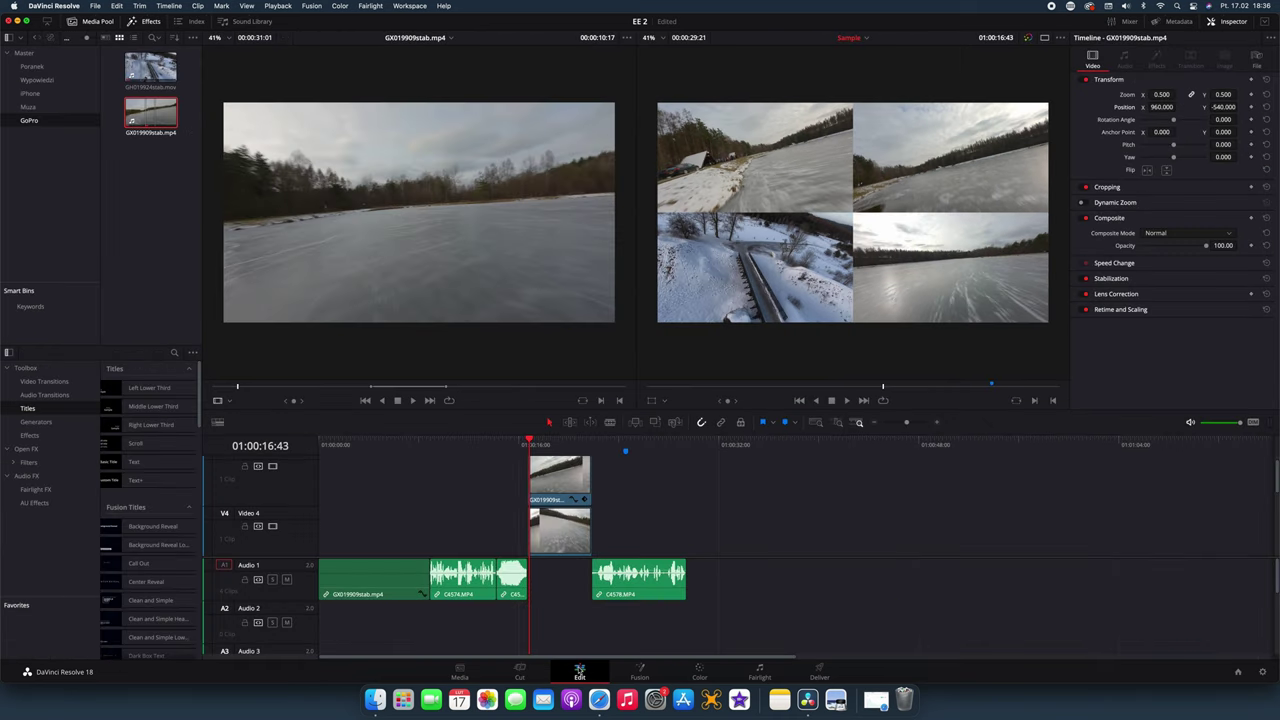
click(519, 670)
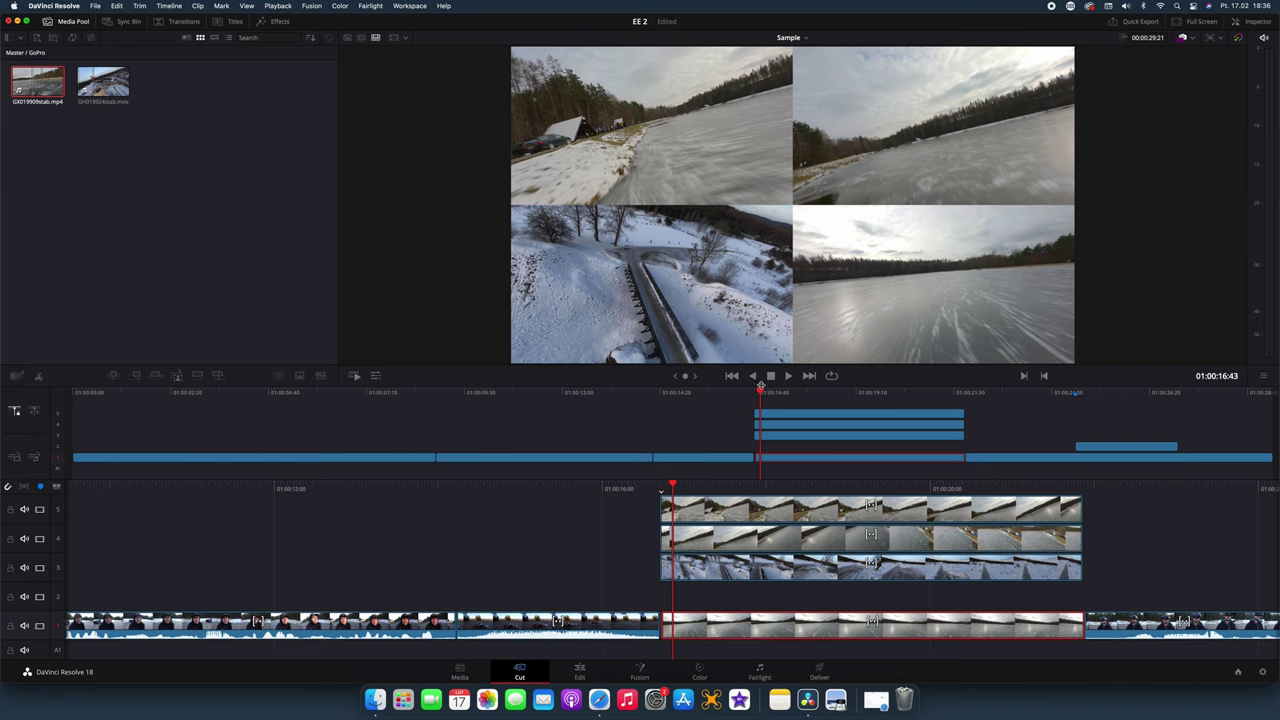
Park the playhead at 01:00:07:26 in the first frozen-lake drone clip and show the Media Pool
mouse_move(760, 384)
mouse_down()
mouse_move(993, 403)
mouse_move(1122, 450)
mouse_up()
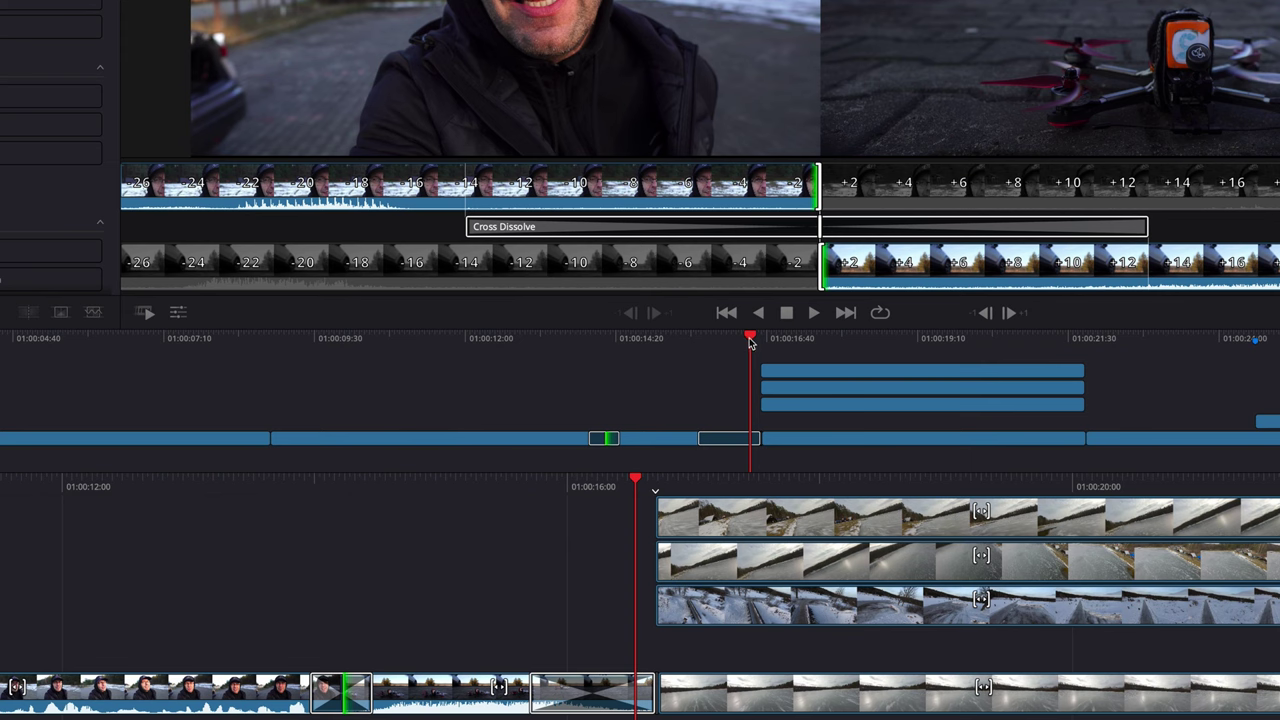
drag(751, 343, 240, 366)
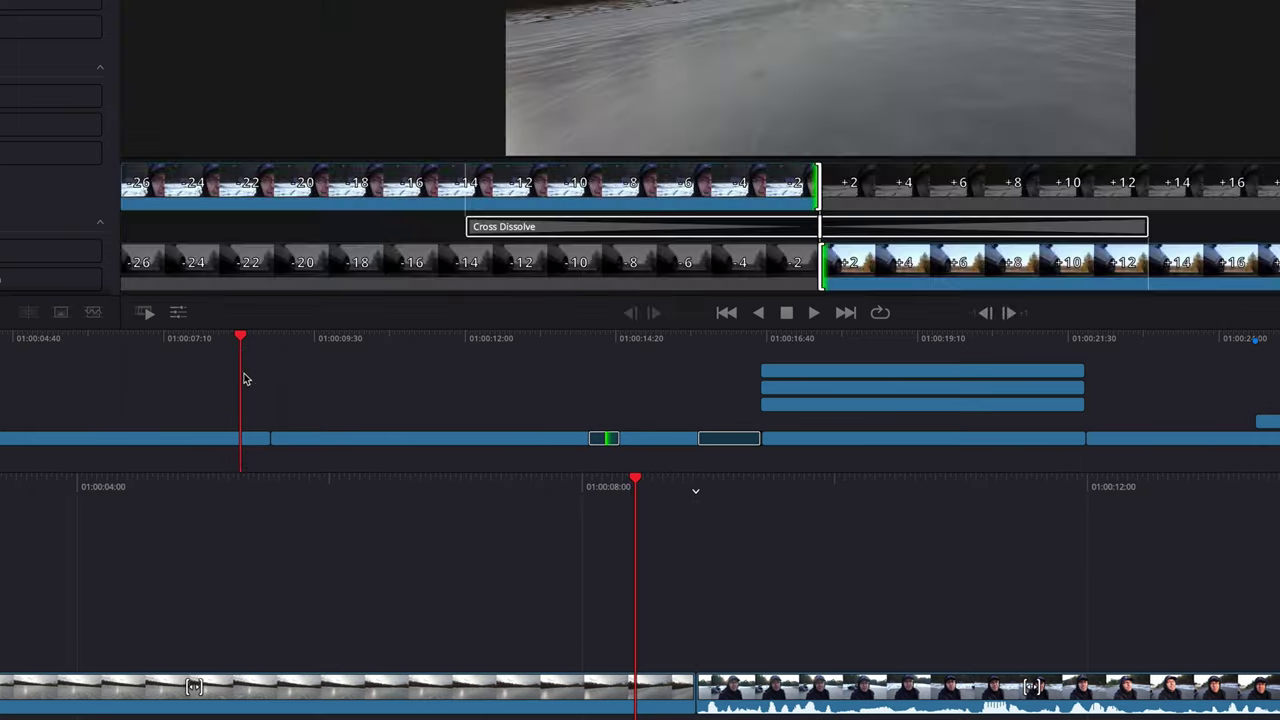
drag(614, 477, 640, 483)
drag(758, 480, 825, 493)
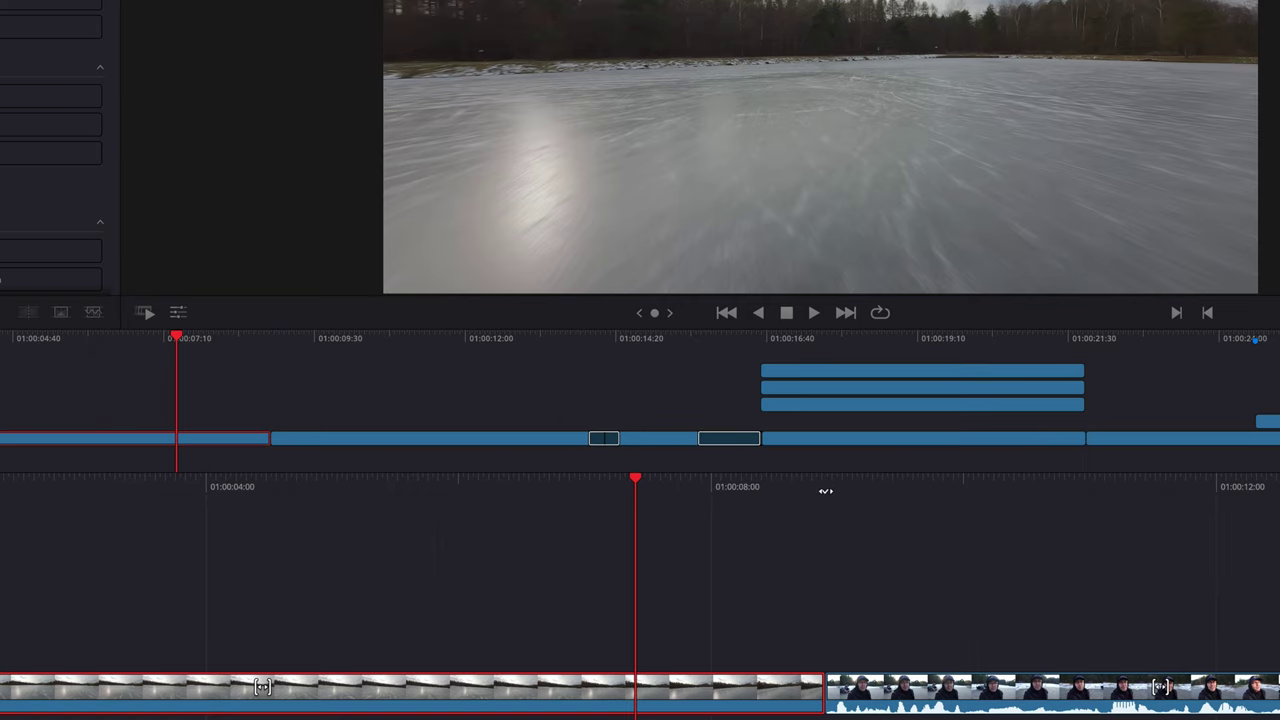
mouse_move(826, 492)
mouse_down()
mouse_move(869, 492)
mouse_move(807, 491)
mouse_up()
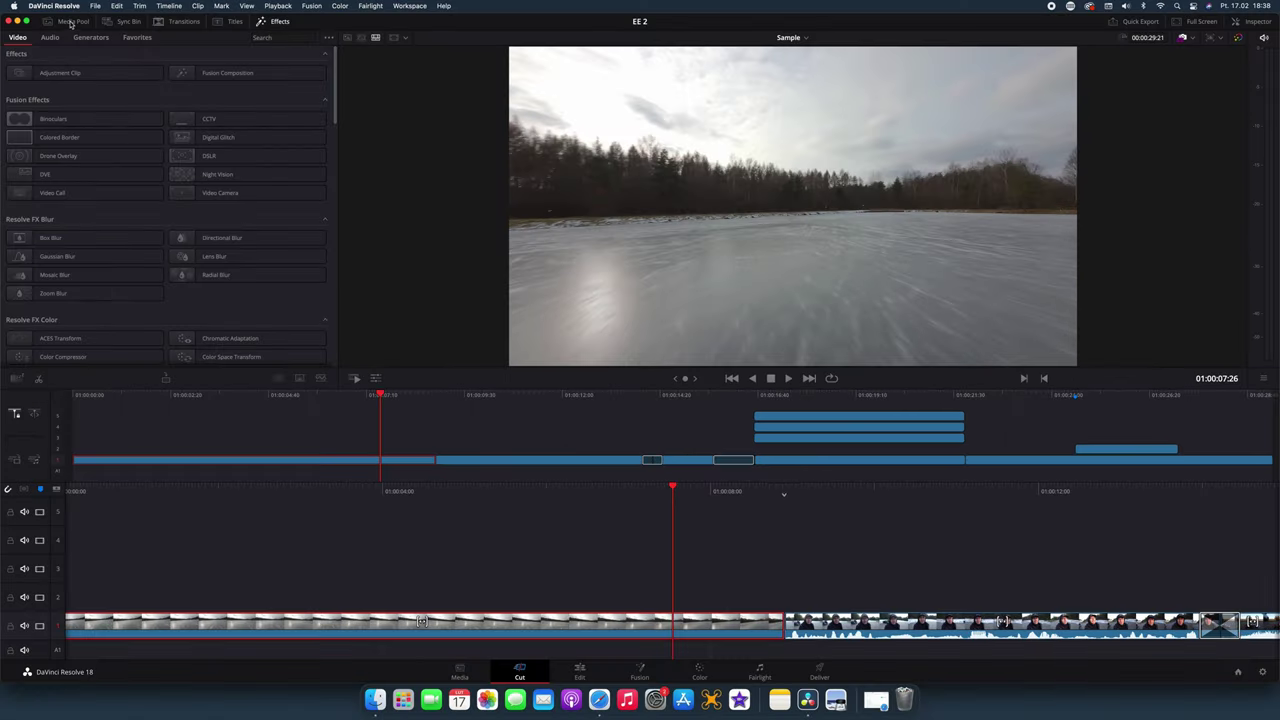
click(70, 22)
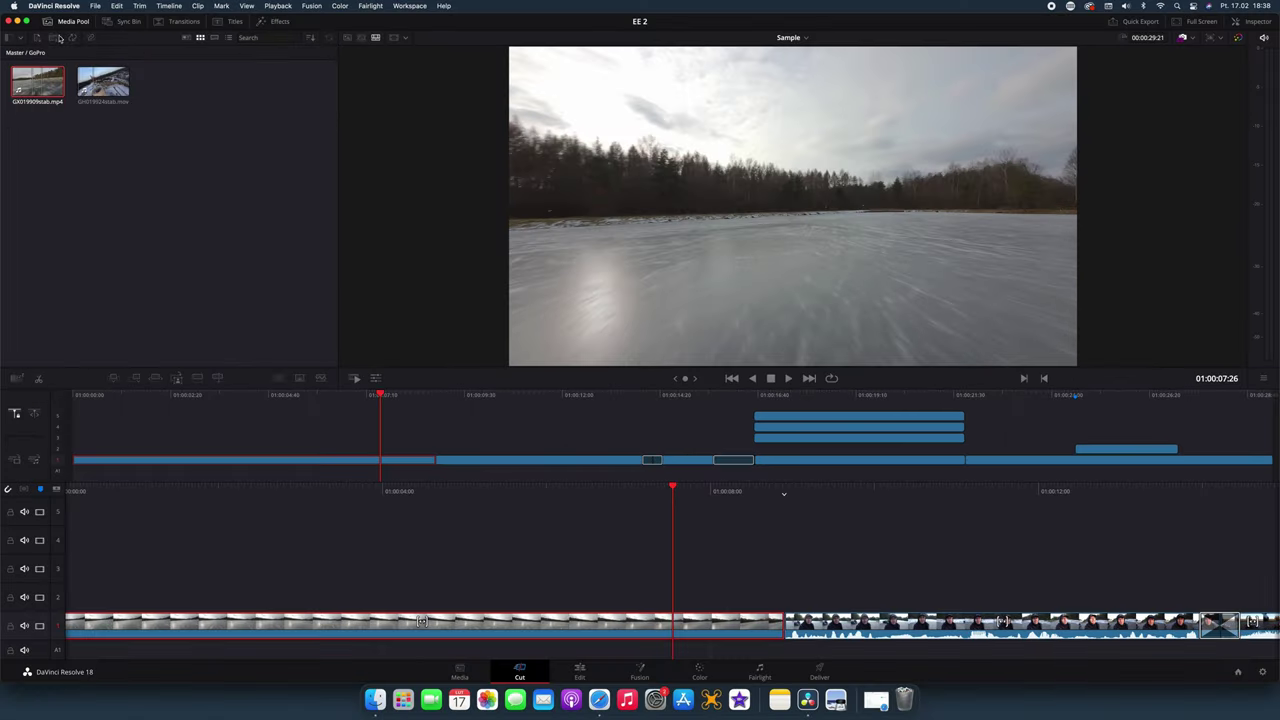
Mark a short source range and smart-insert it at the playhead, cutting the lake clip at 01:00:09:04
click(96, 78)
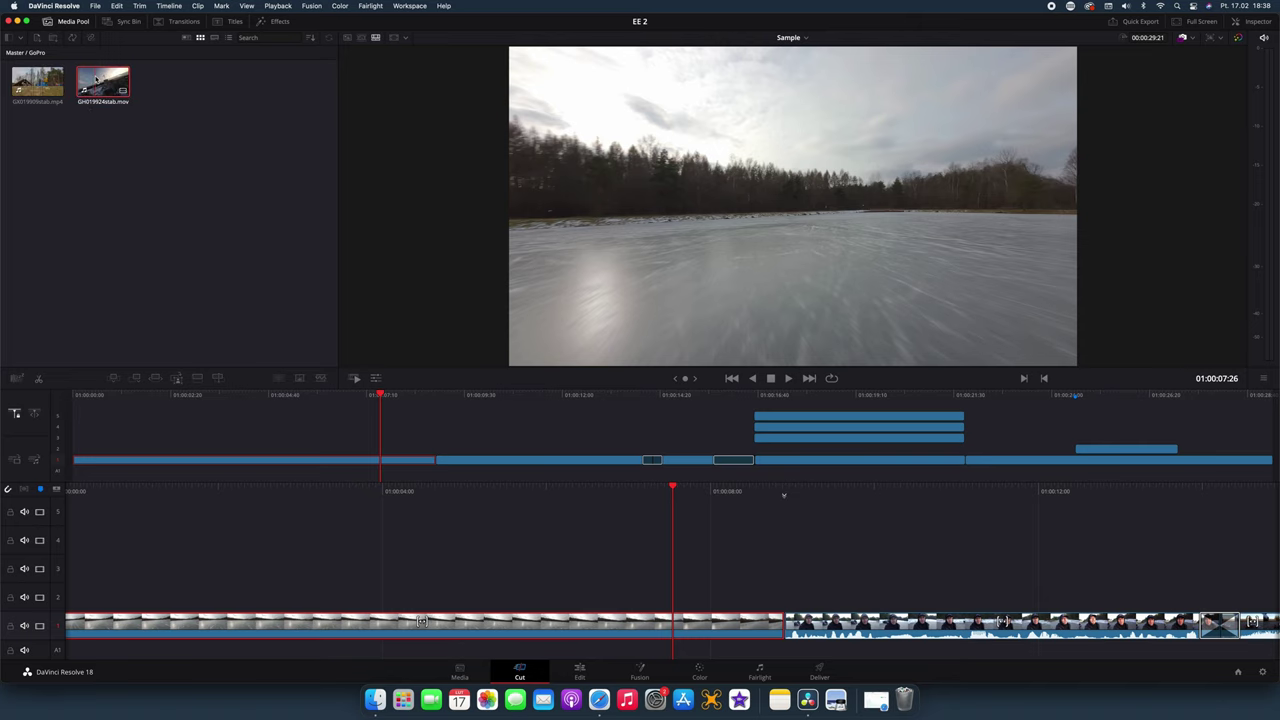
double_click(96, 78)
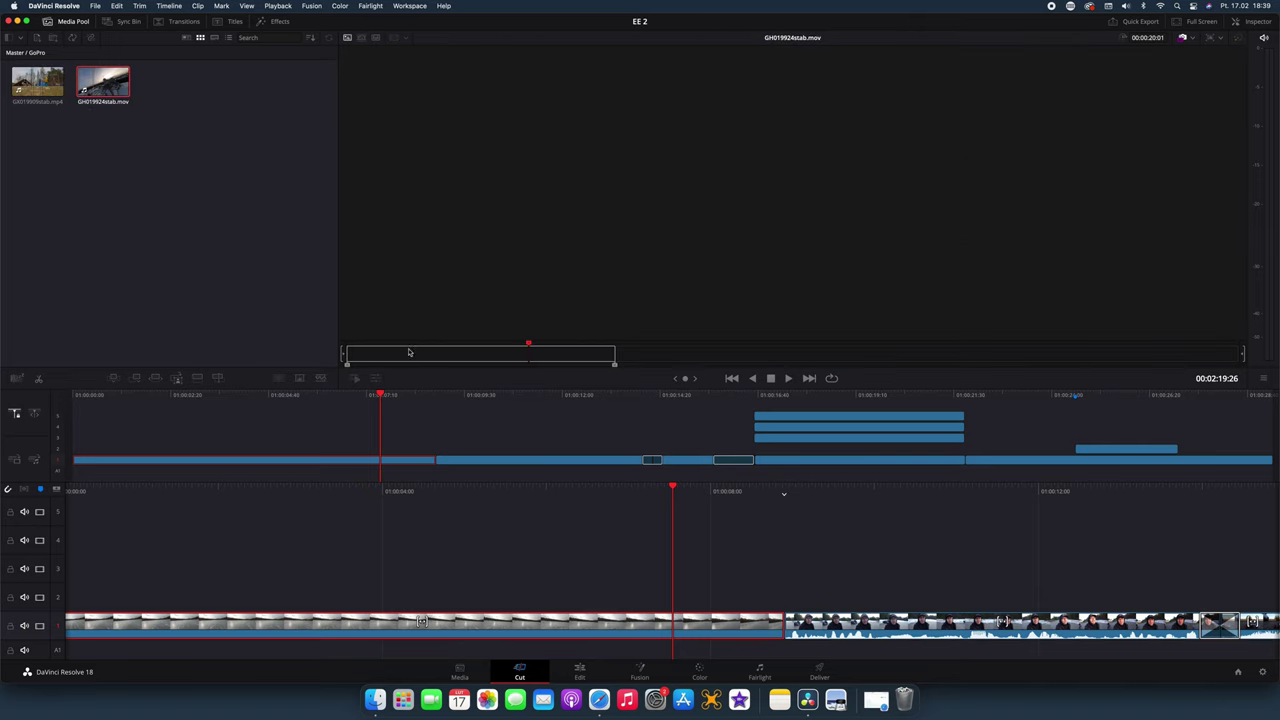
drag(348, 363, 437, 363)
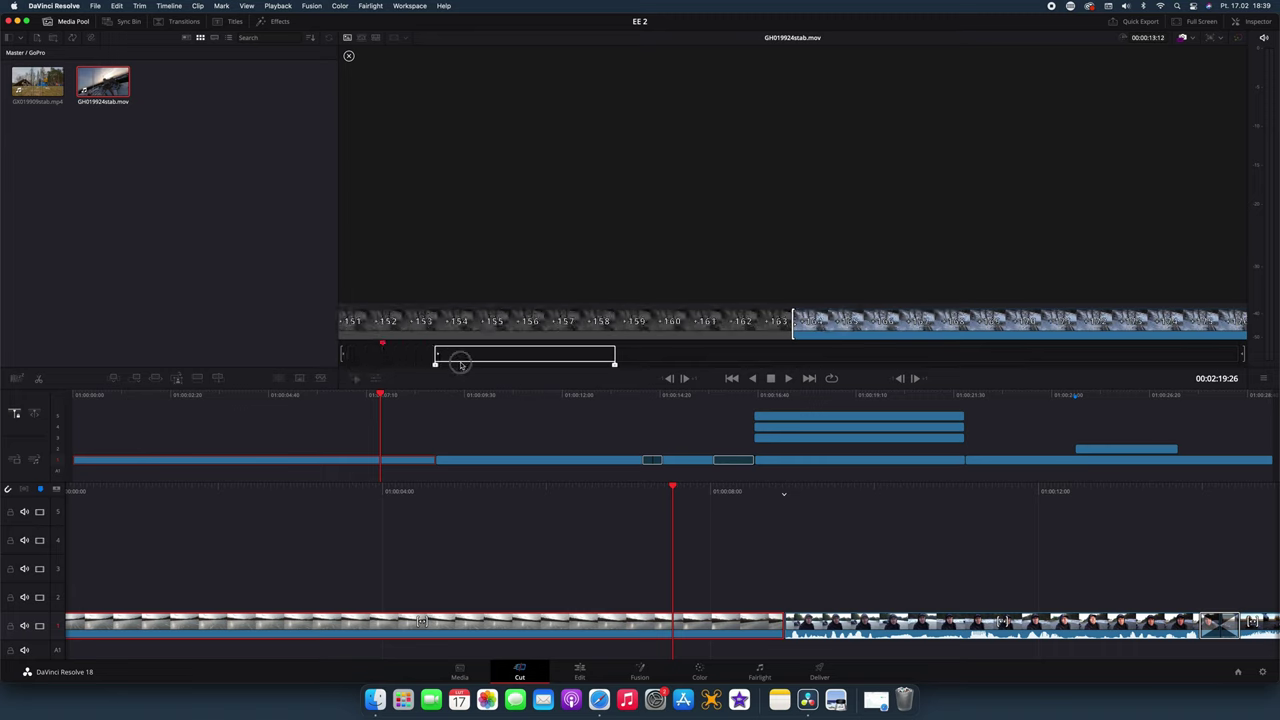
key(Up)
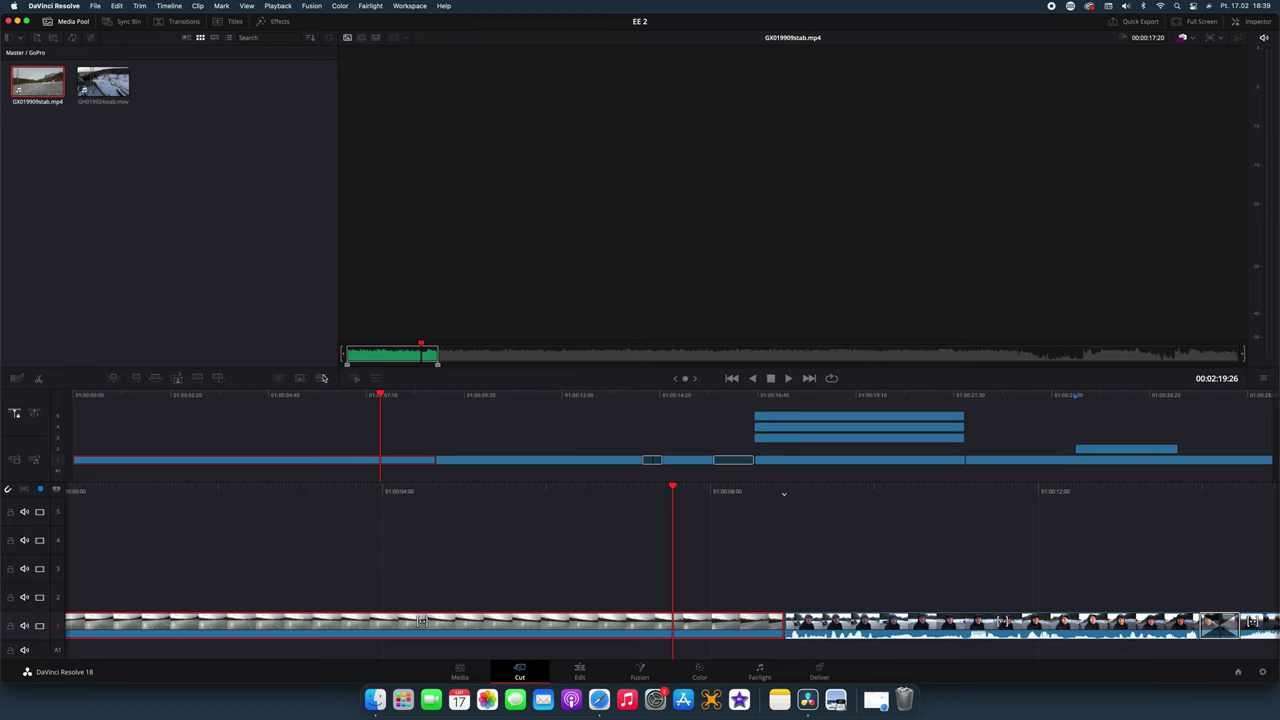
click(113, 379)
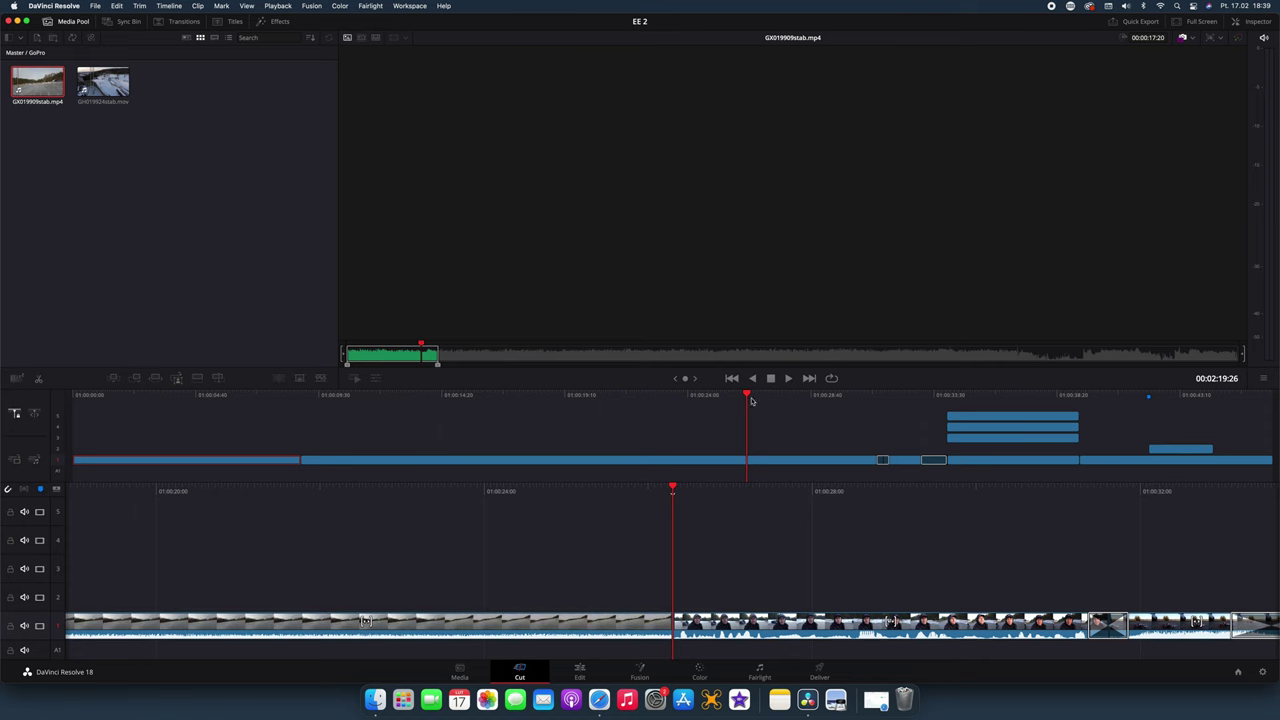
Play back the newly inserted footage from just before it
click(303, 422)
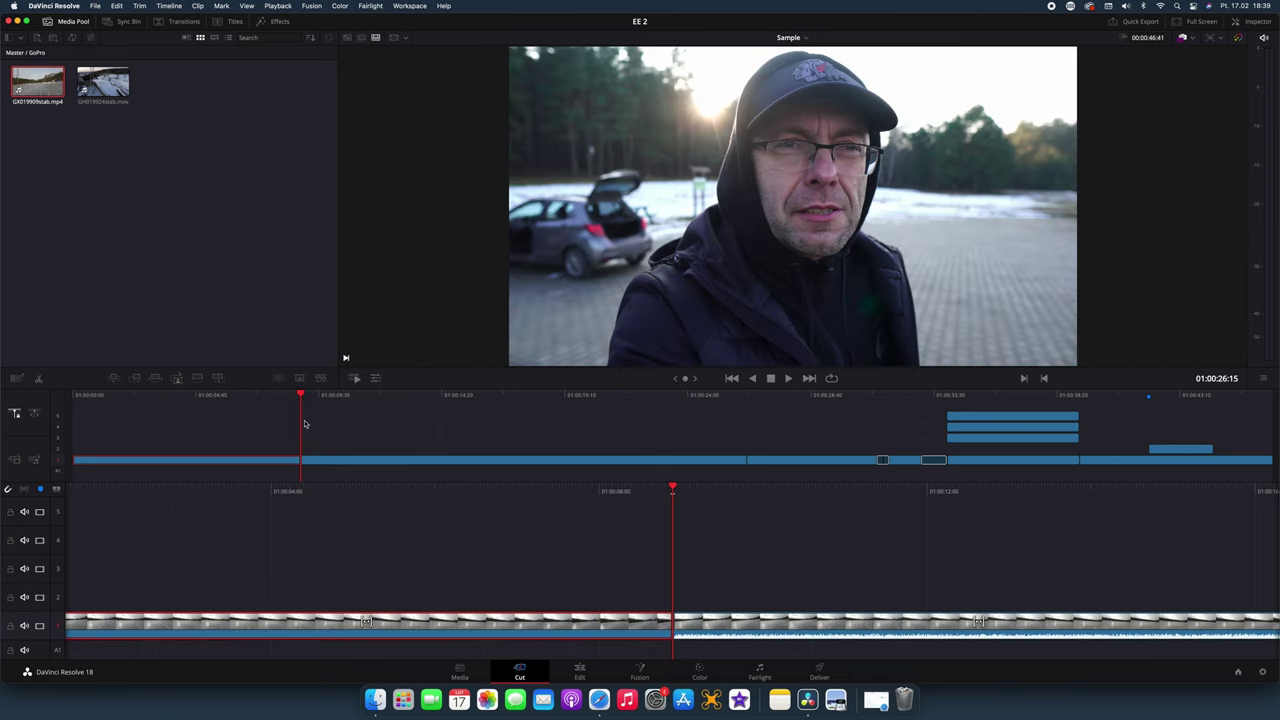
key(space)
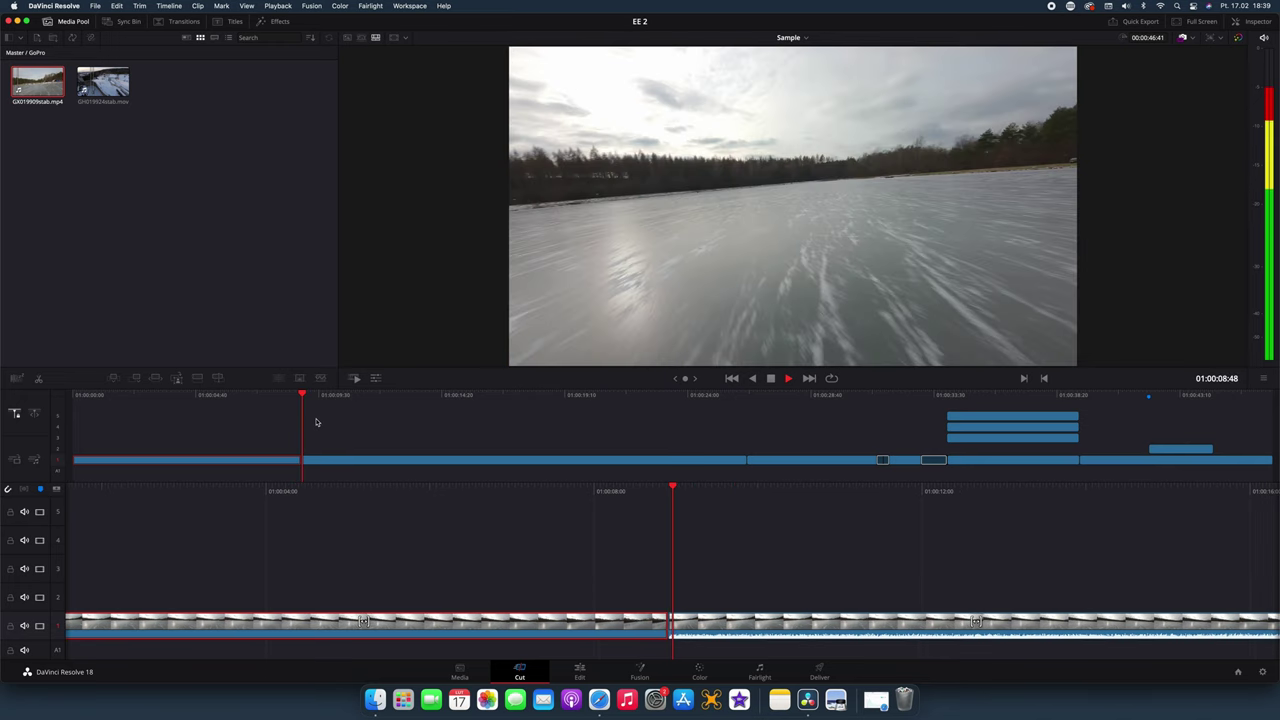
key(space)
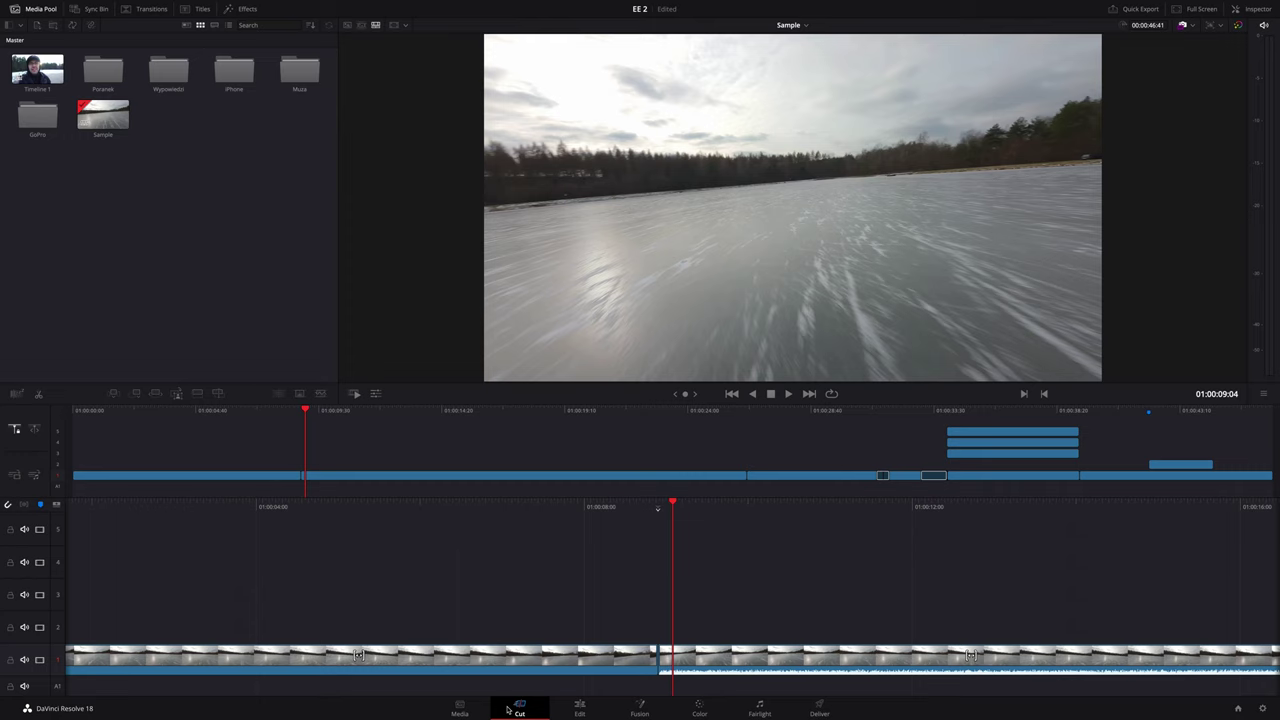
Split the second GX019909stab clip at 01:00:20:14
click(579, 711)
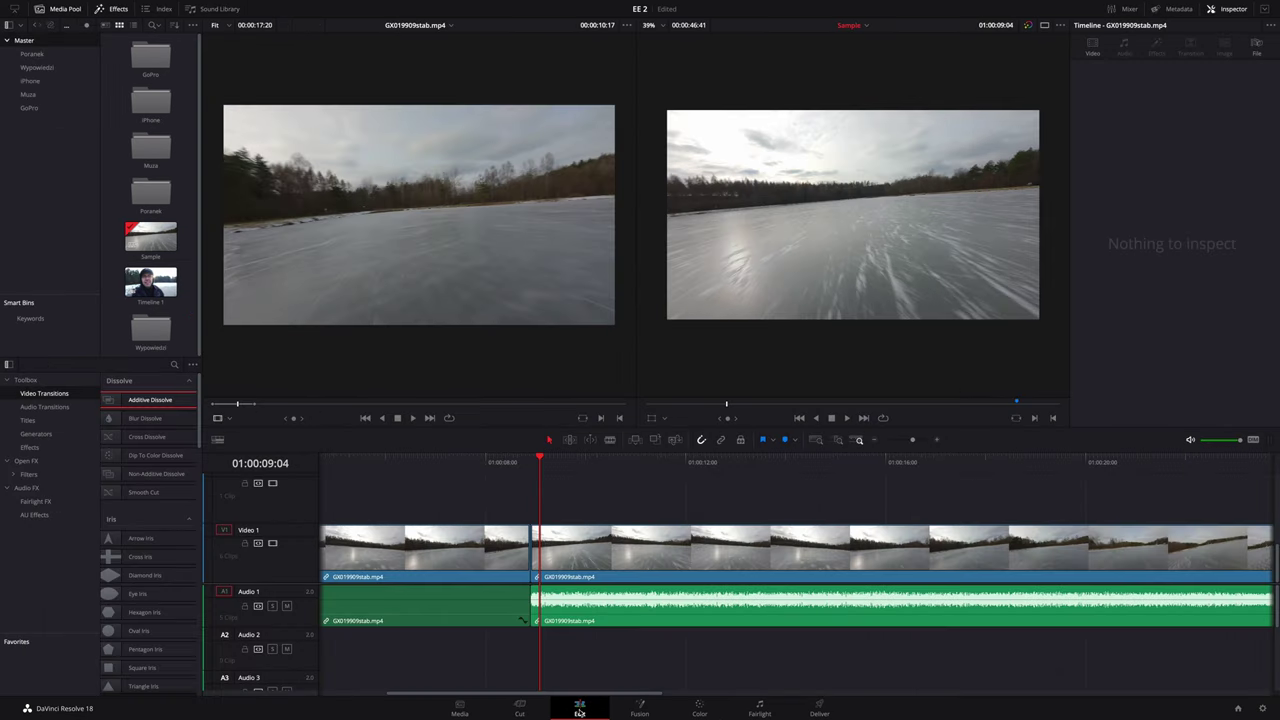
click(875, 441)
click(875, 441)
click(875, 441)
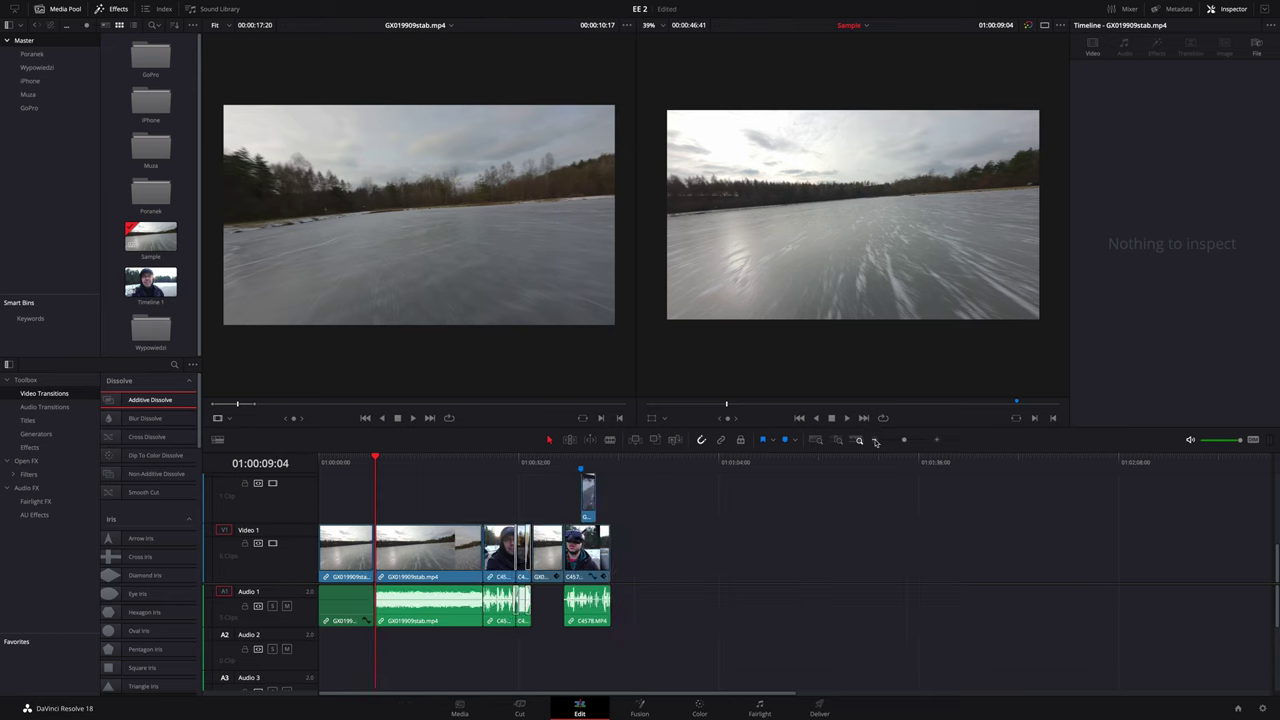
click(940, 441)
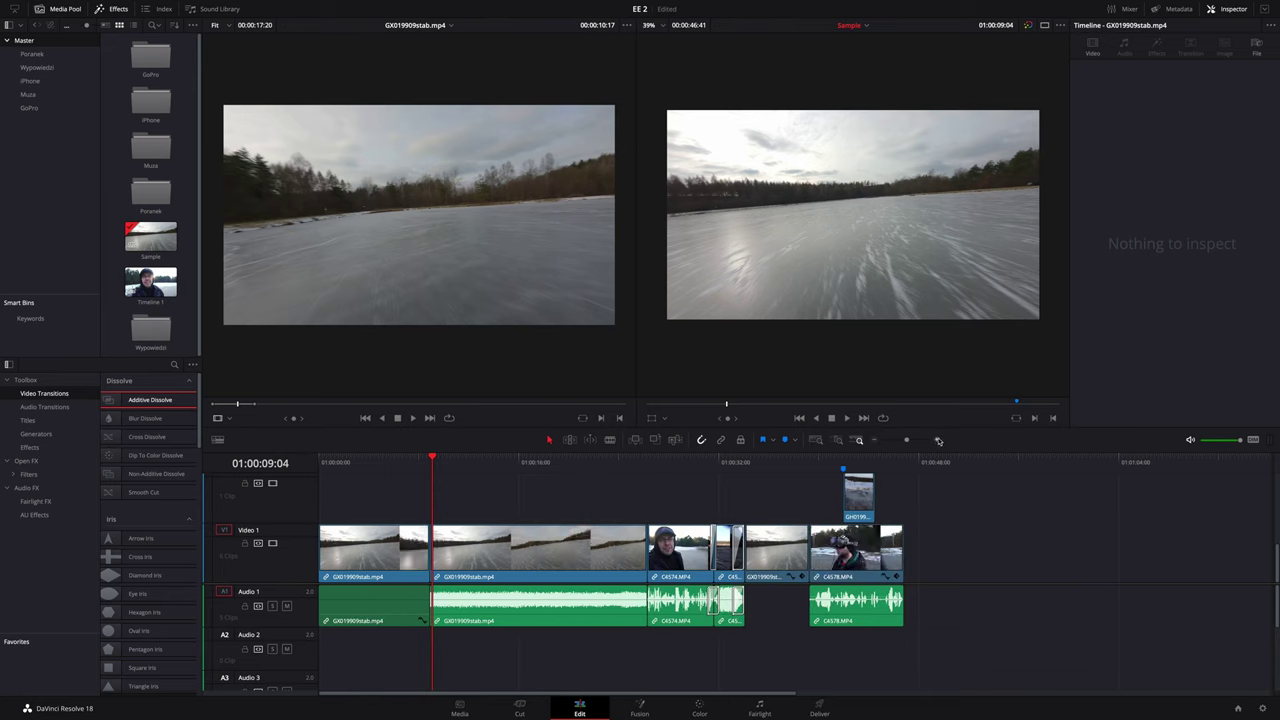
drag(434, 456, 572, 457)
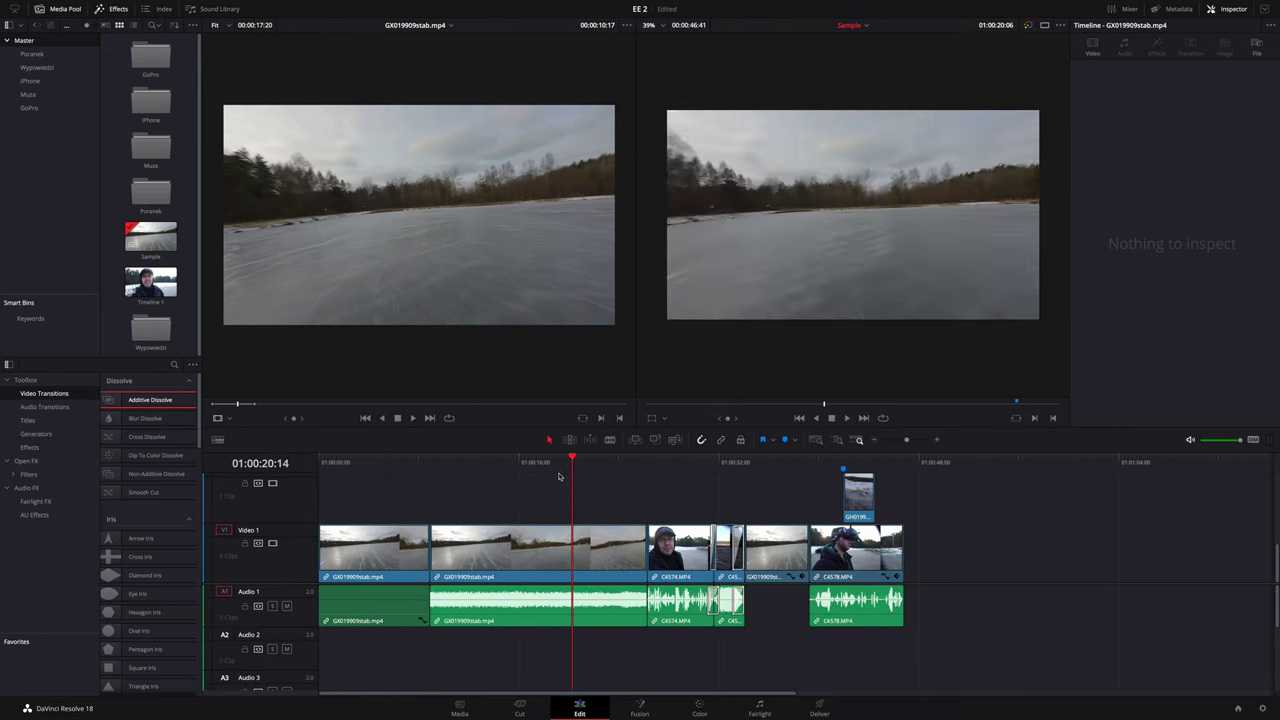
click(583, 606)
key(ctrl+backslash)
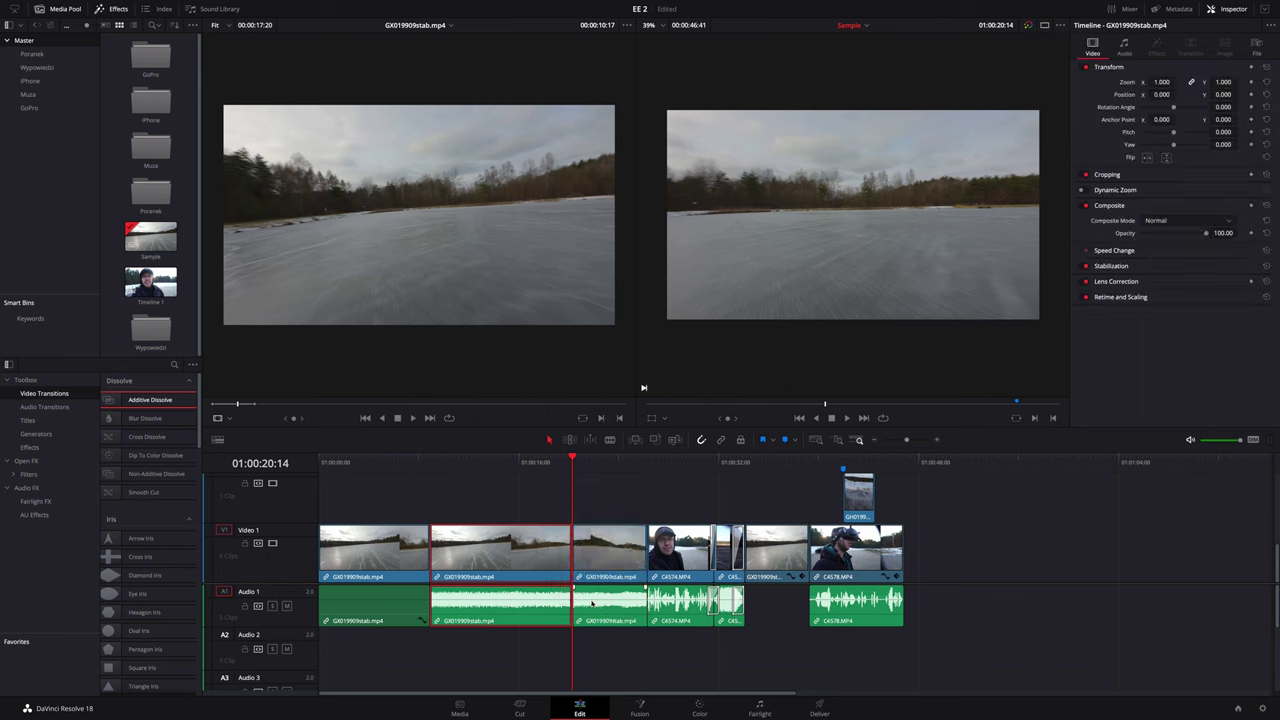
Move all clips after the cut to the right, opening a gap after the frozen-lake clip
drag(594, 508, 902, 646)
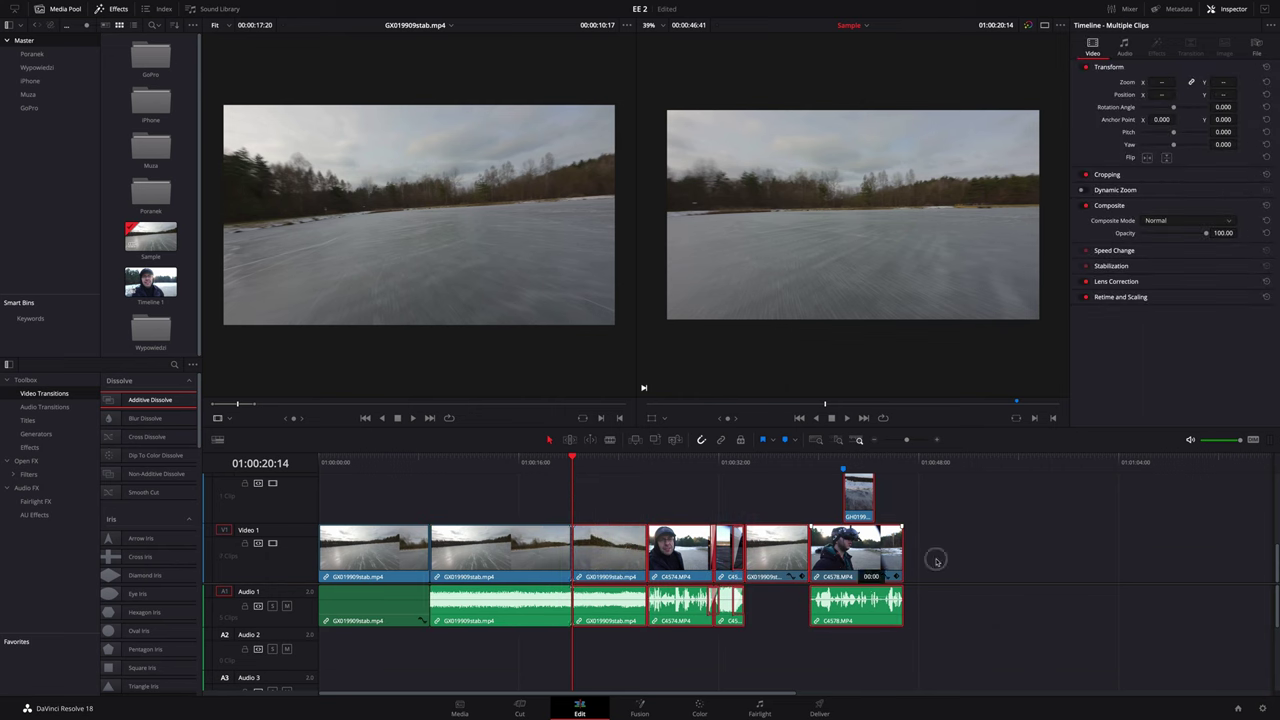
drag(937, 557, 1265, 557)
drag(578, 459, 473, 487)
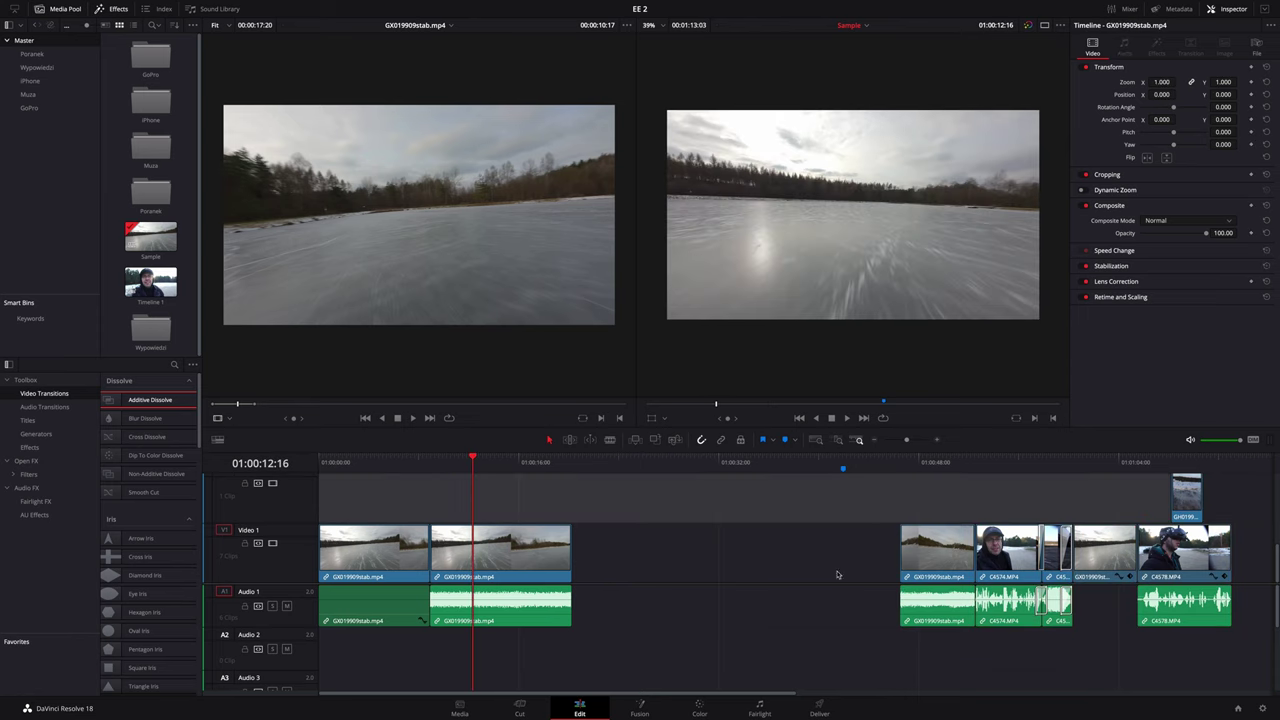
mouse_move(912, 550)
mouse_down()
mouse_move(450, 533)
mouse_move(451, 558)
mouse_move(912, 550)
mouse_up()
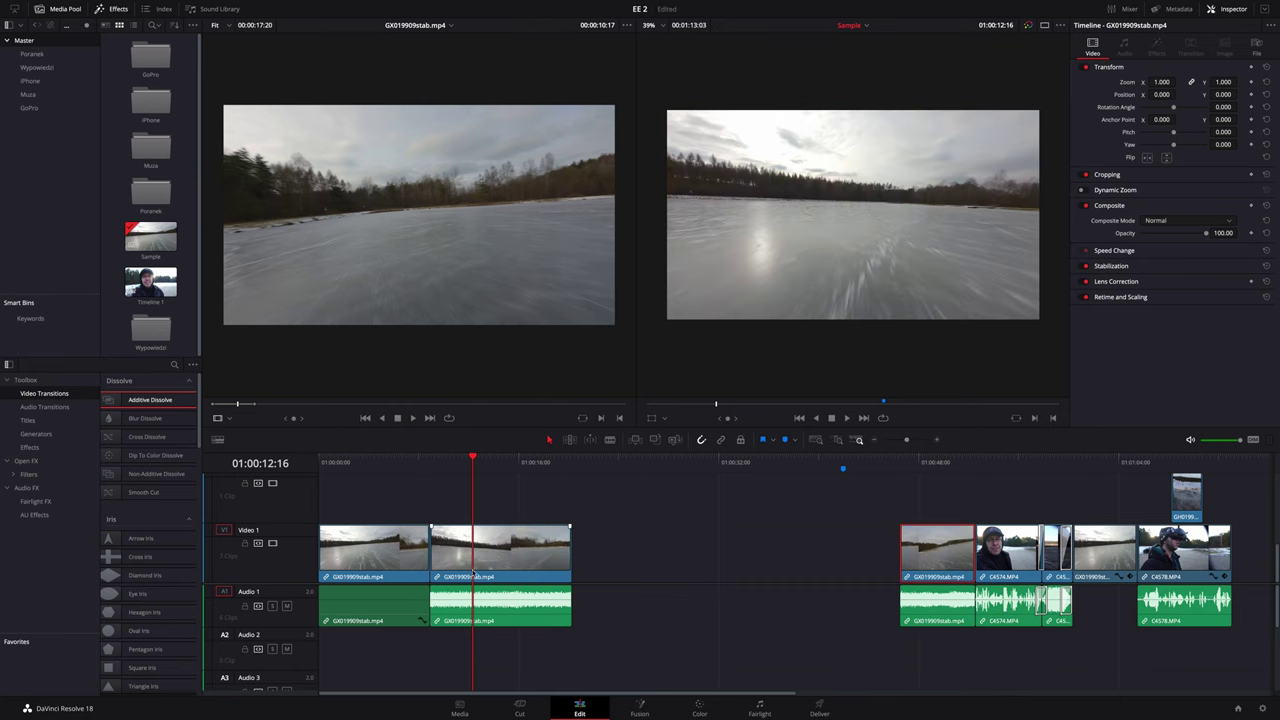
click(520, 711)
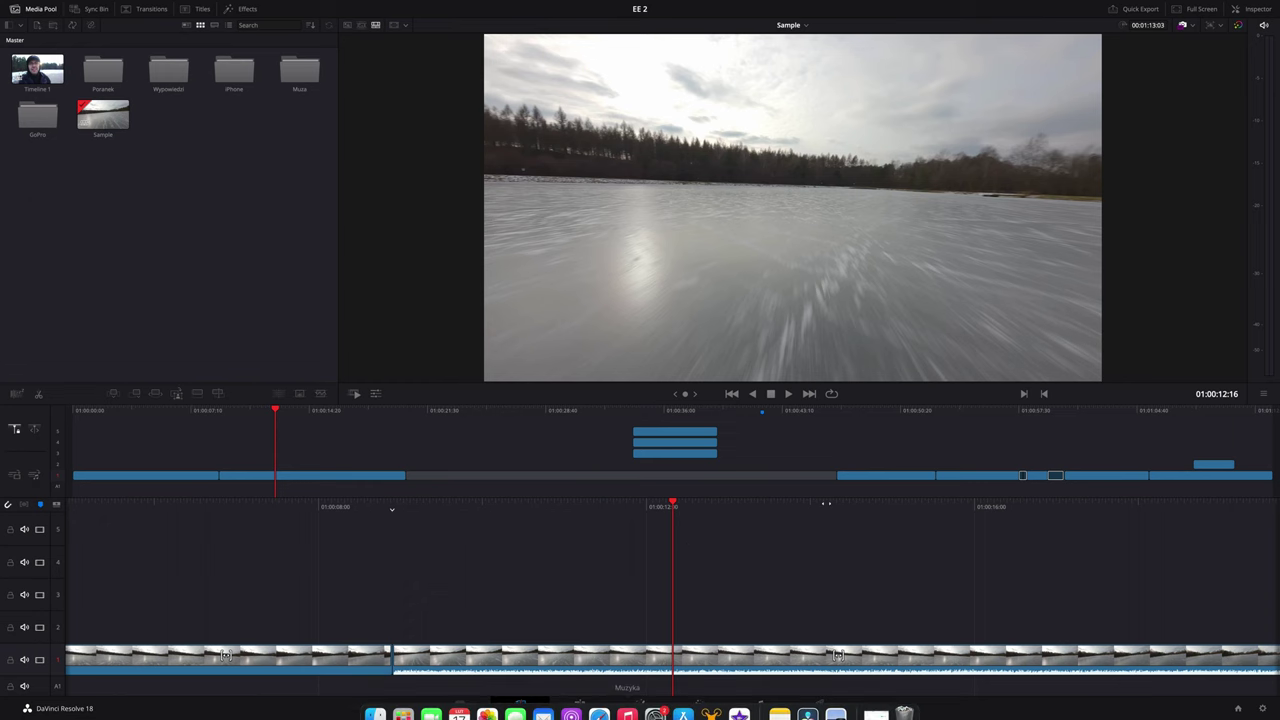
click(641, 476)
drag(652, 477, 218, 476)
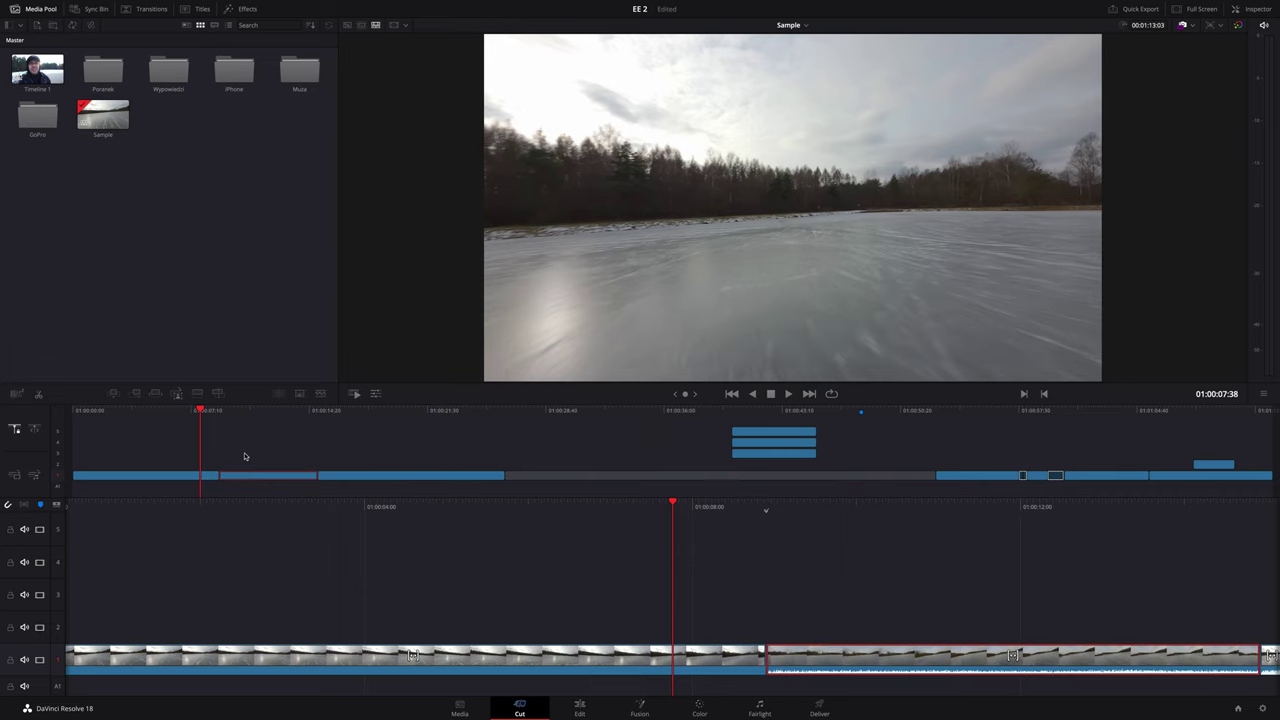
key(ctrl+z)
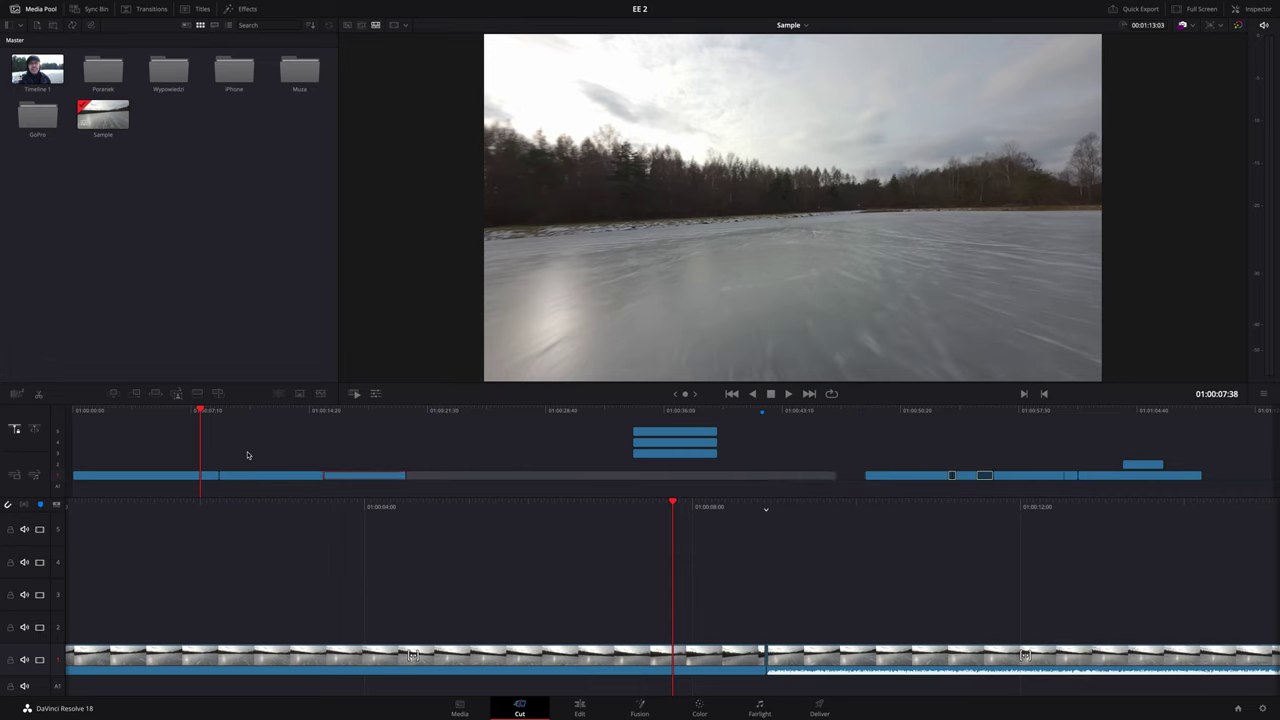
click(579, 710)
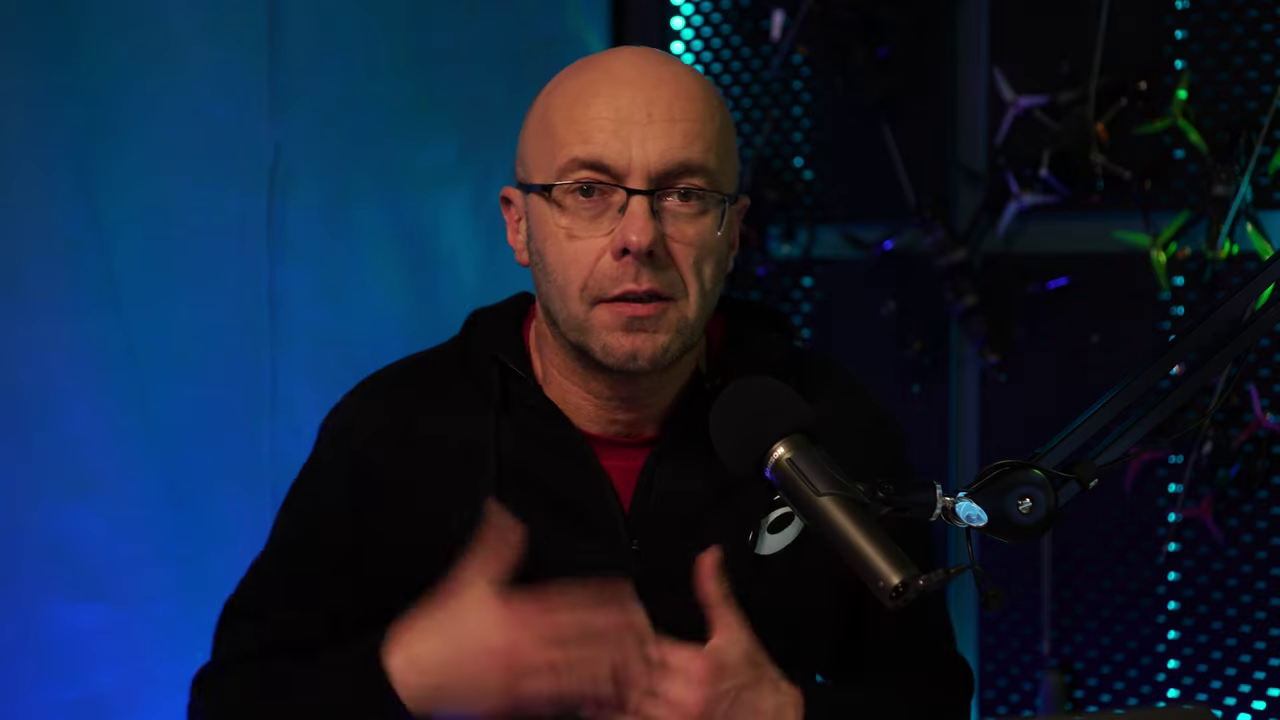